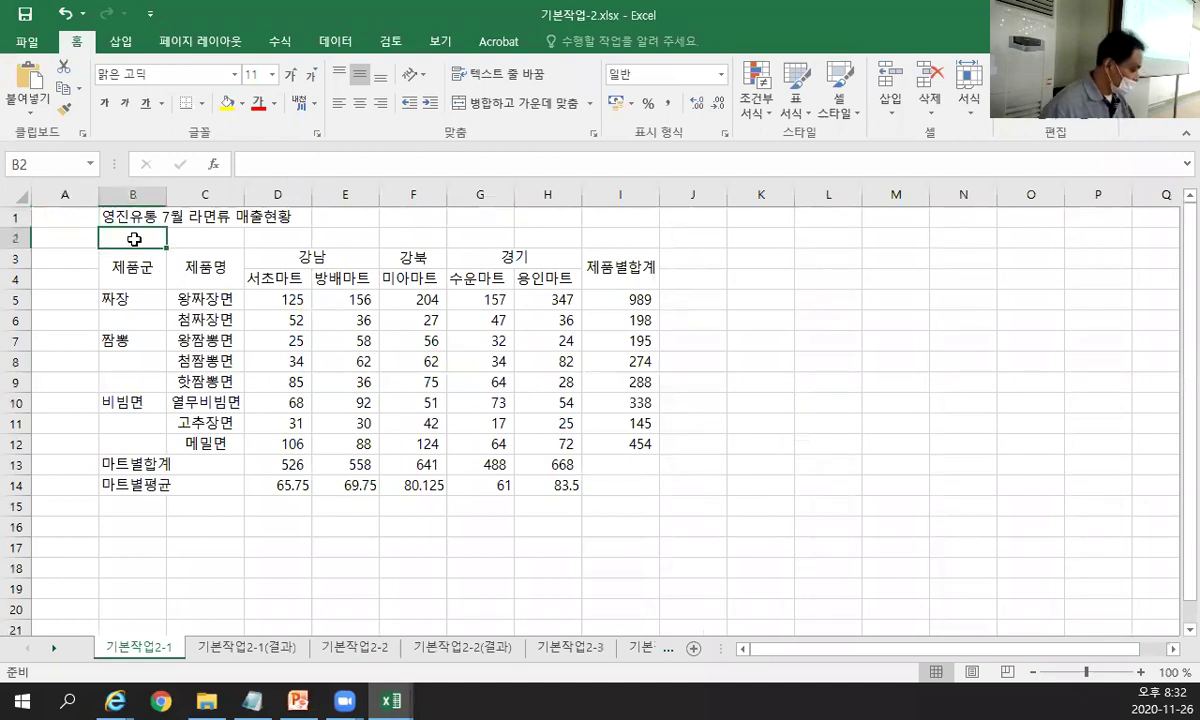
Enter the note 교재25페이지 in cell B2 and set its font colour to red.
text(교재)
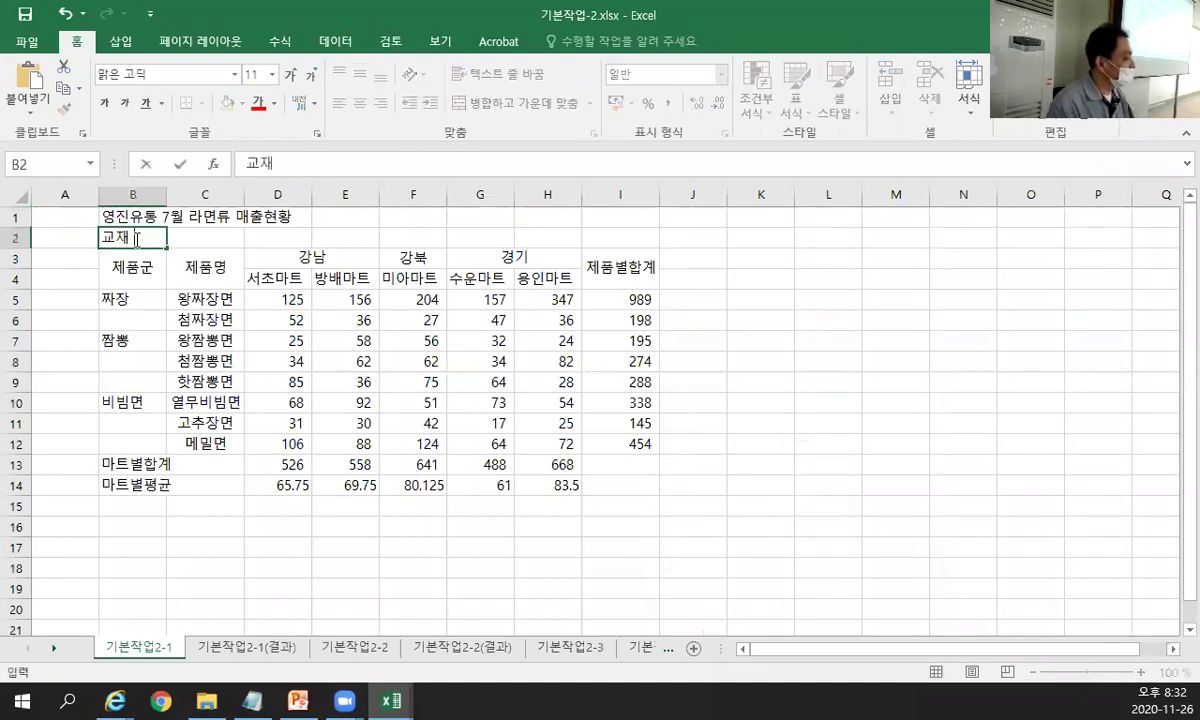
text( 25페이지)
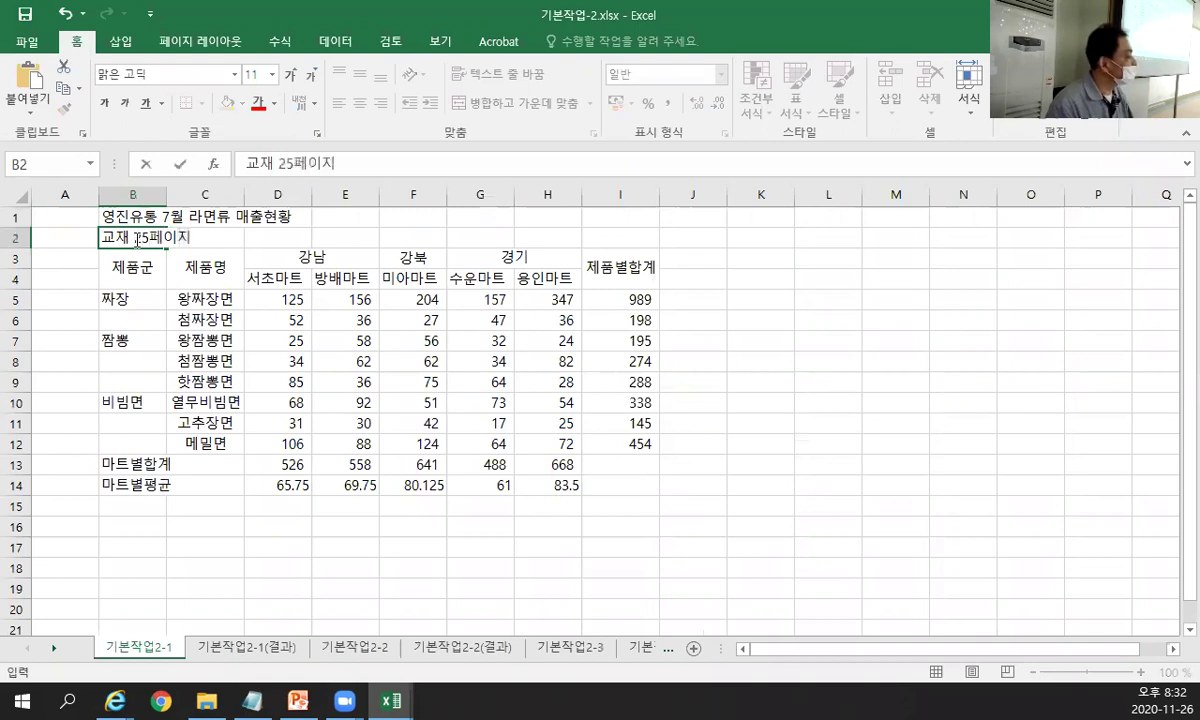
key(Return)
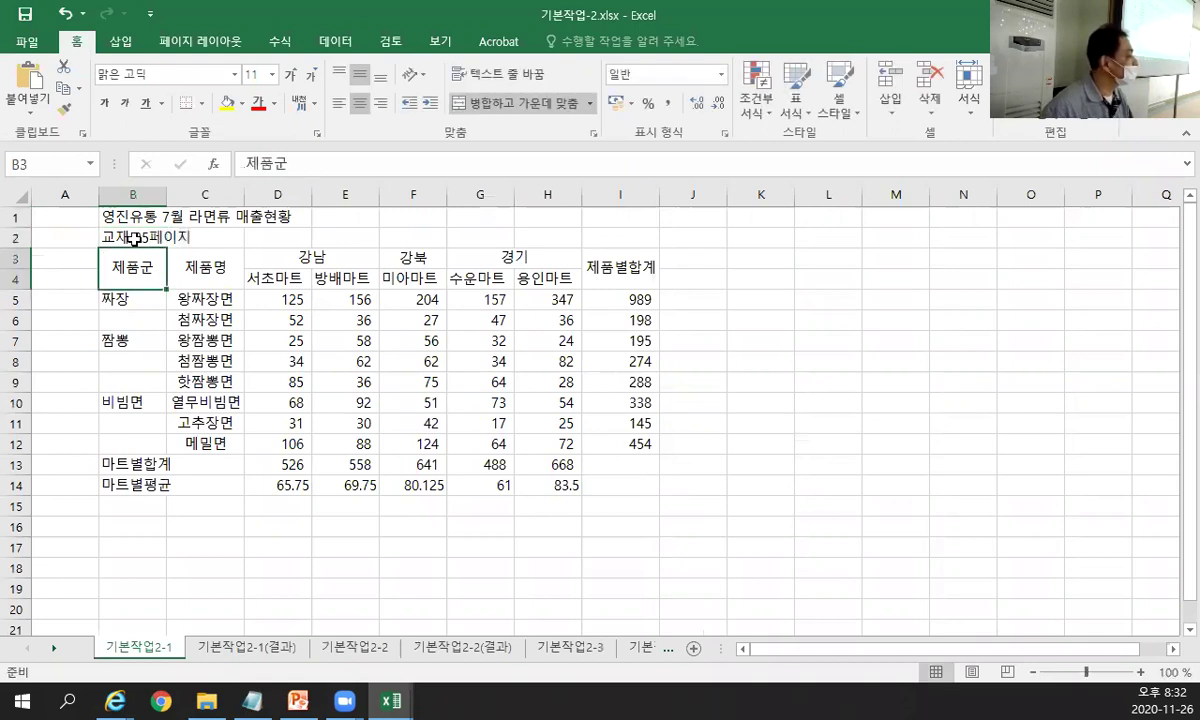
double_click(133, 240)
key(BackSpace)
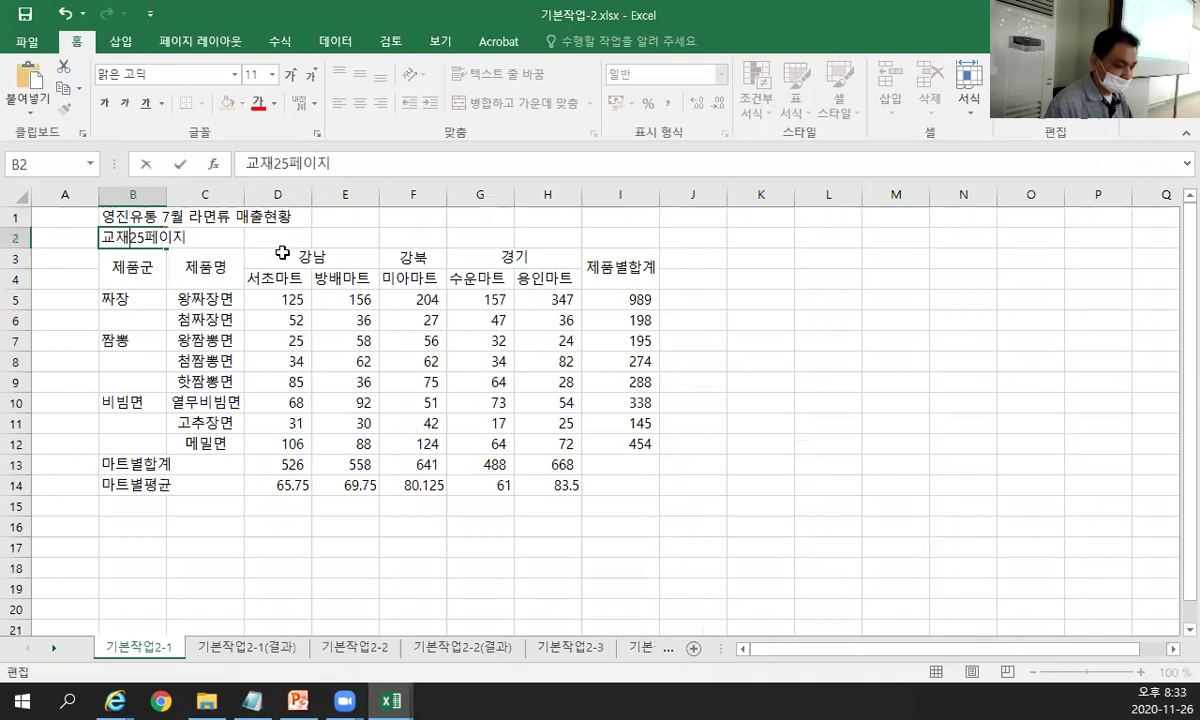
key(Return)
click(133, 237)
click(254, 106)
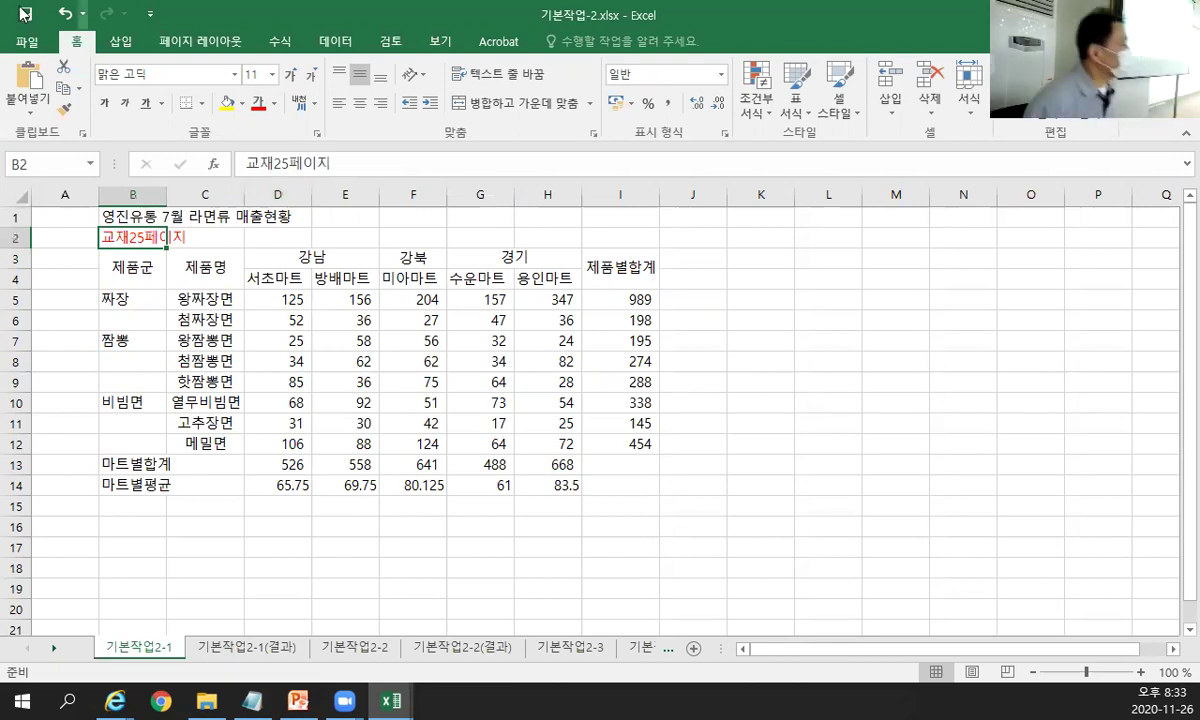
Browse the 이론 folder for 기본작업-2.xlsx, review the Excel file type filter, and return to the worksheet without opening a file.
click(14, 43)
click(32, 157)
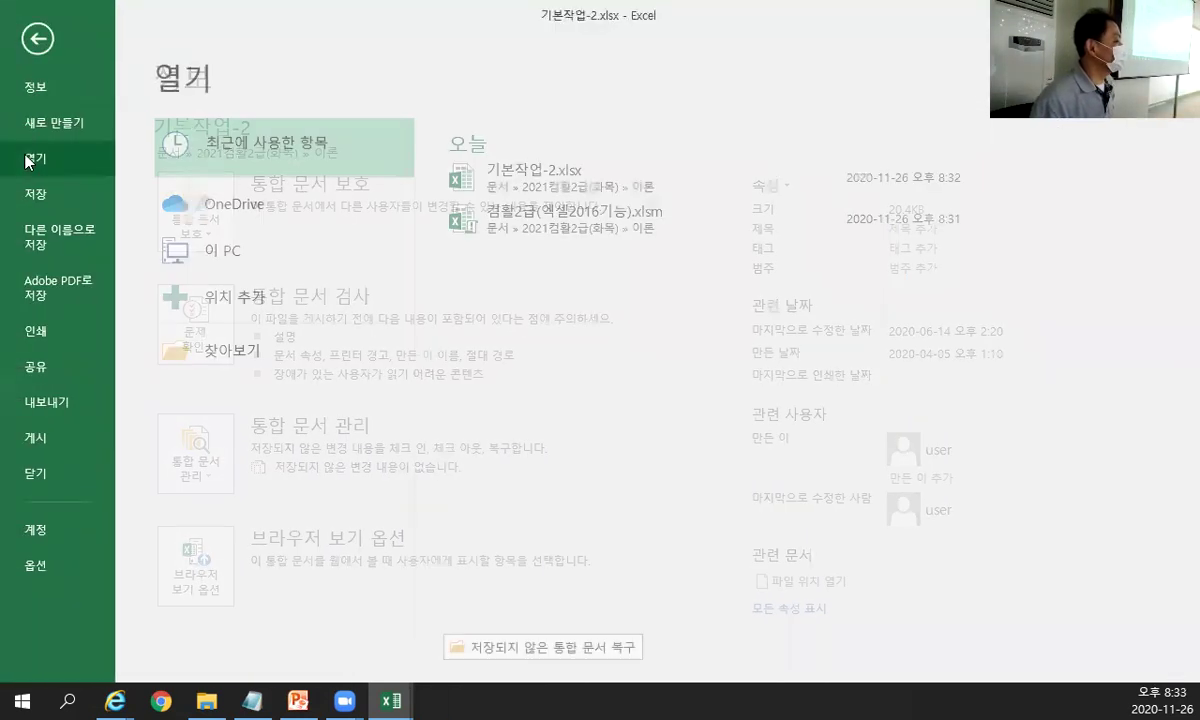
click(197, 360)
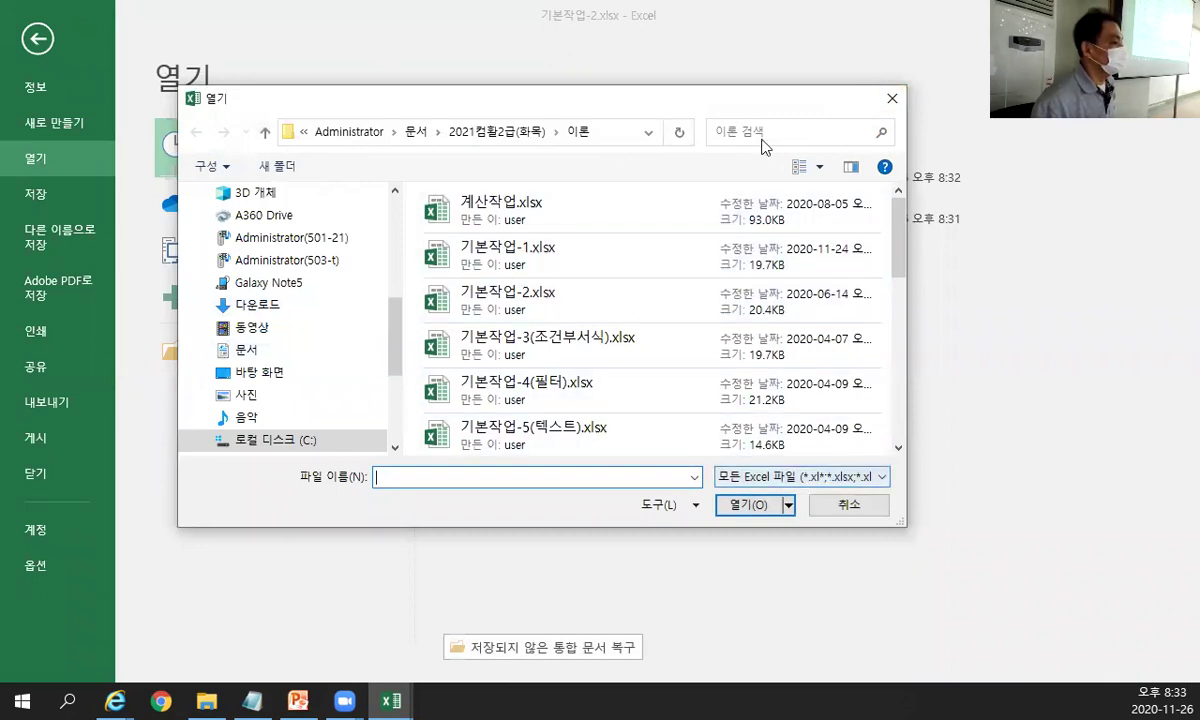
drag(731, 104, 668, 28)
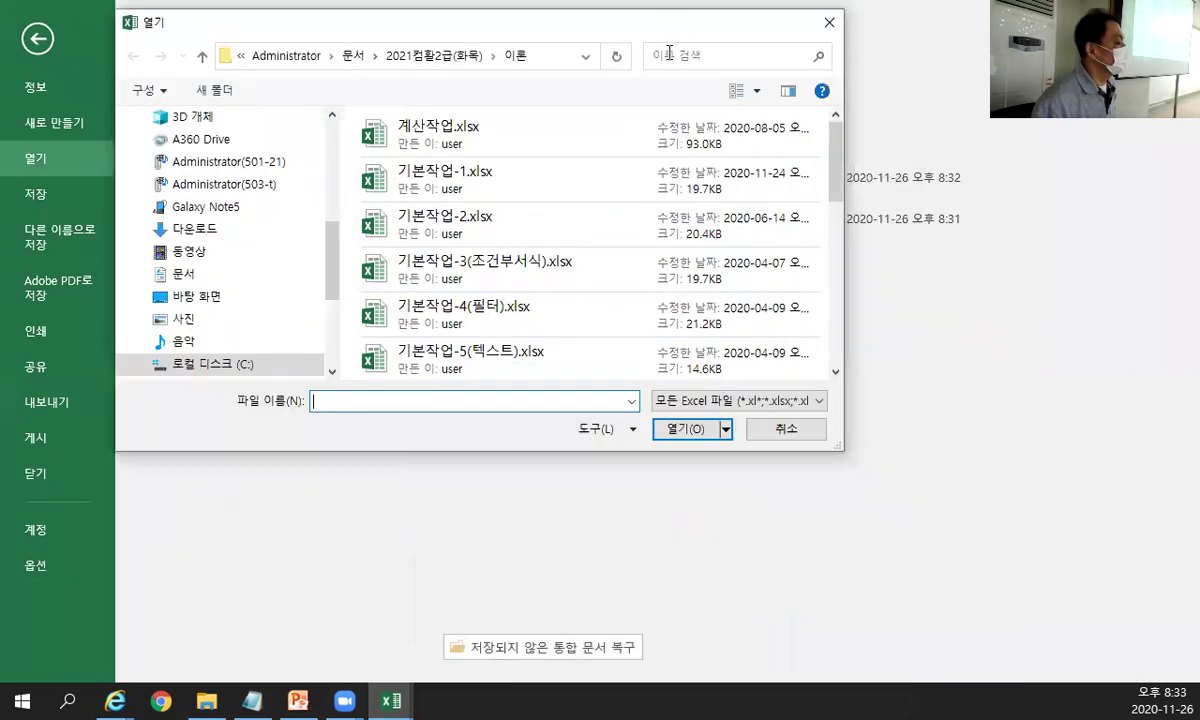
click(820, 402)
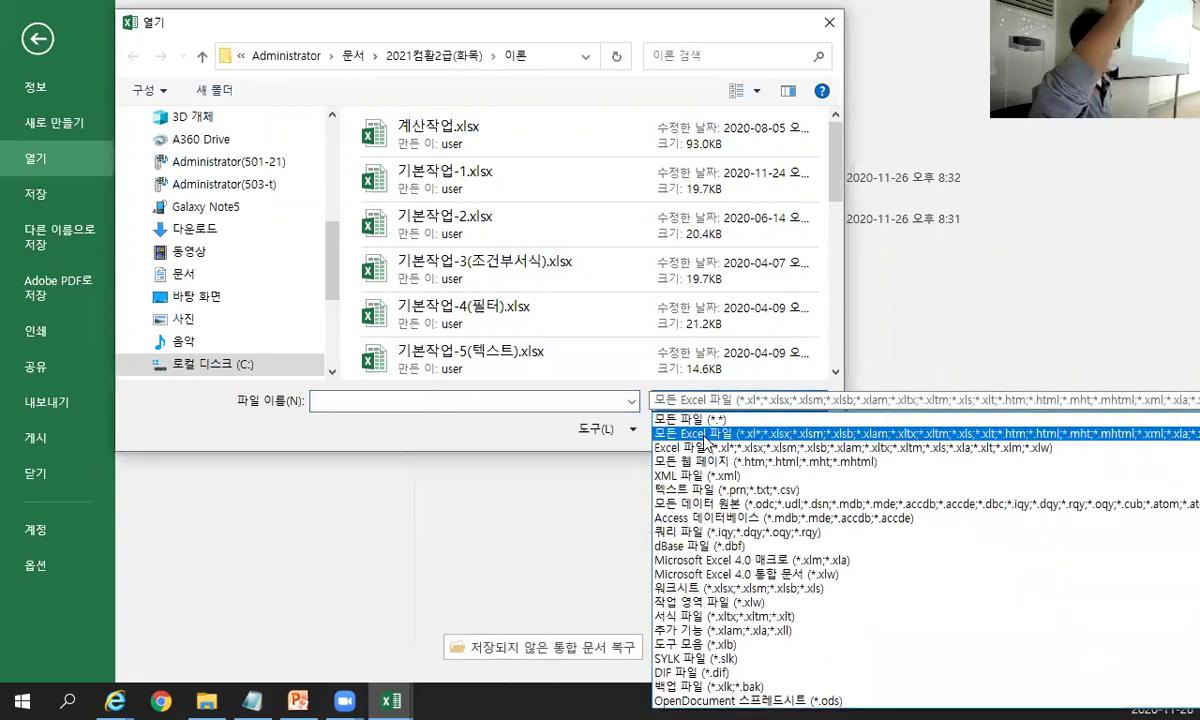
click(707, 437)
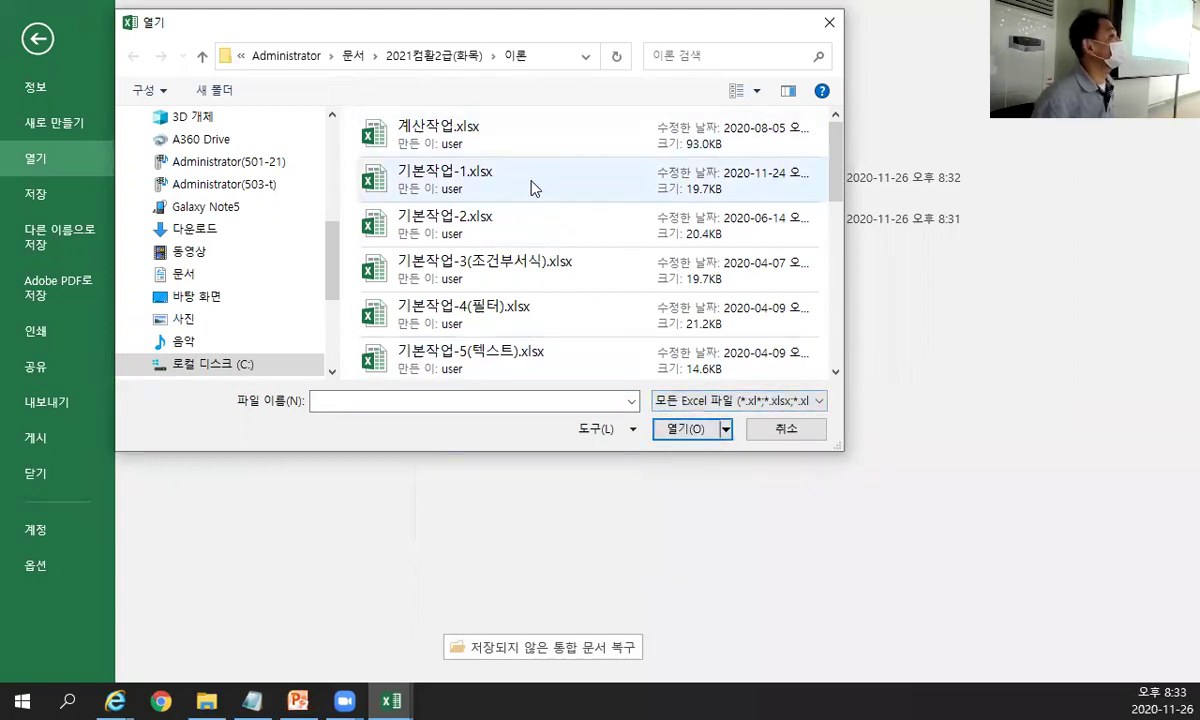
click(528, 240)
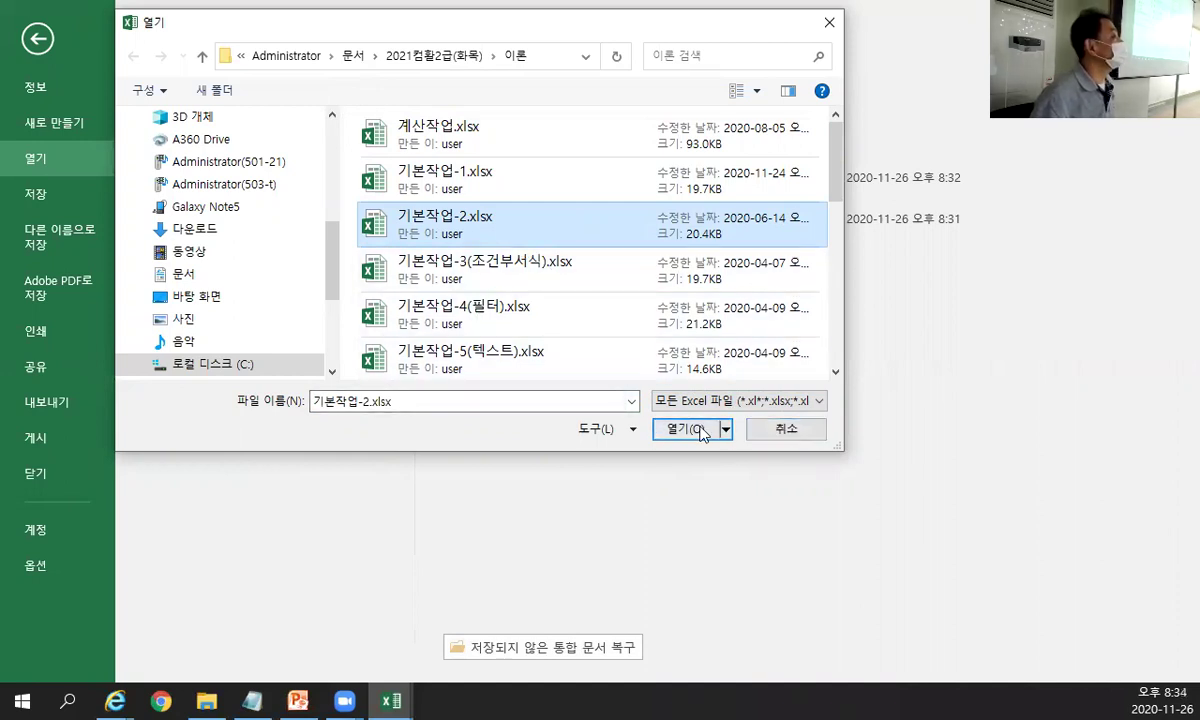
click(768, 428)
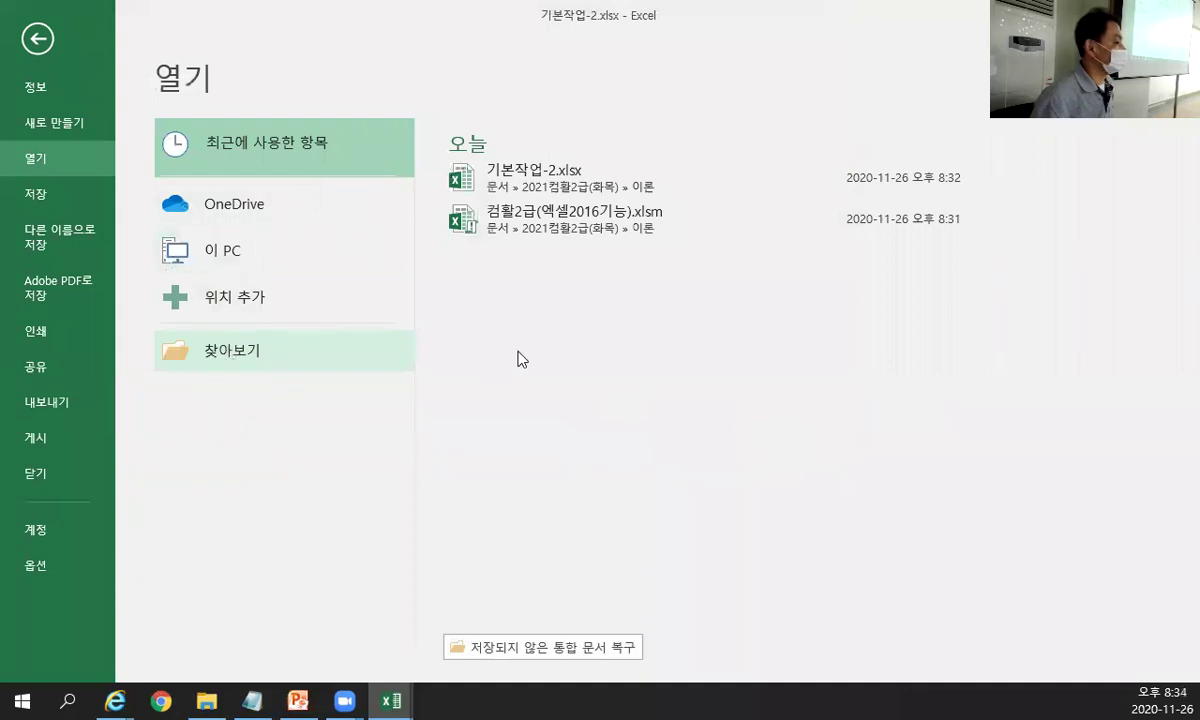
click(40, 46)
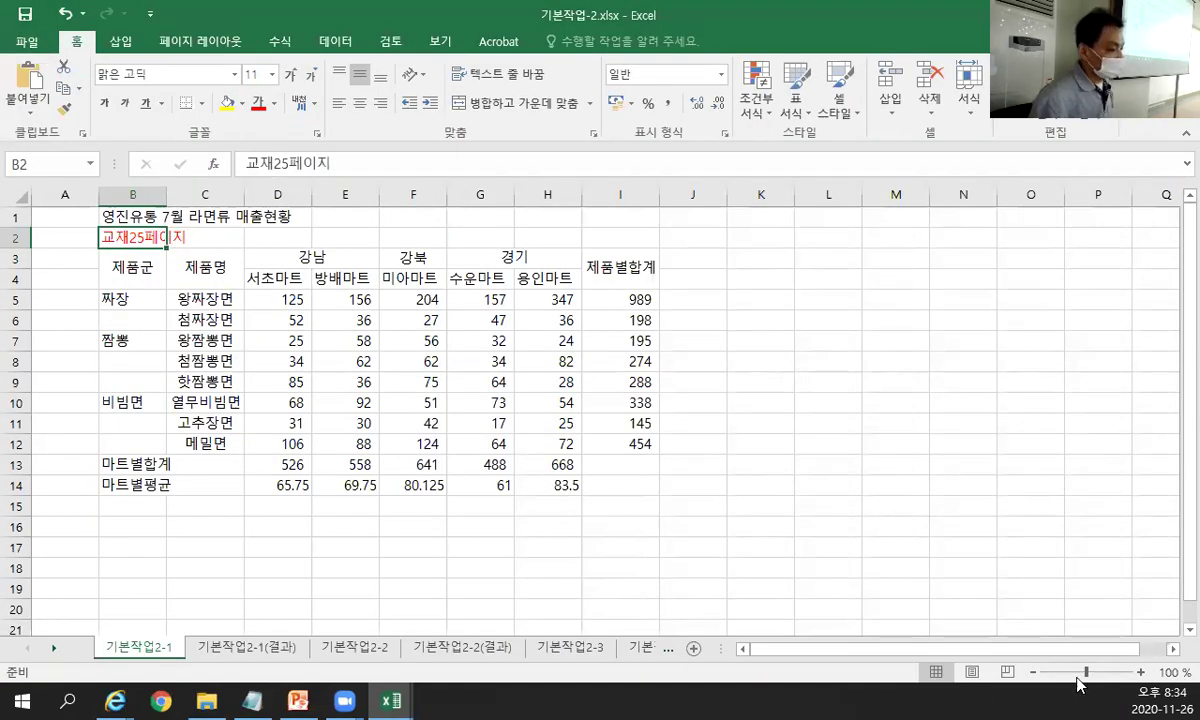
Enlarge the 기본작업2-1 worksheet view to 130% and select cell A1.
click(1141, 673)
click(1141, 673)
click(1141, 673)
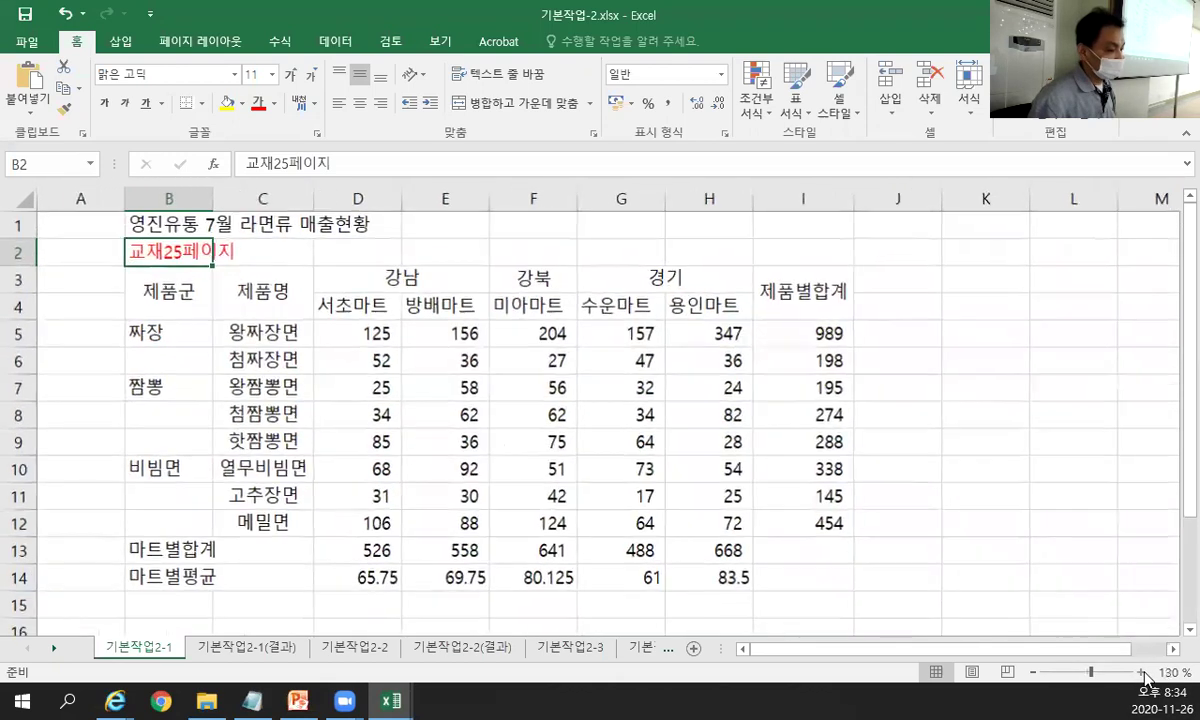
click(86, 231)
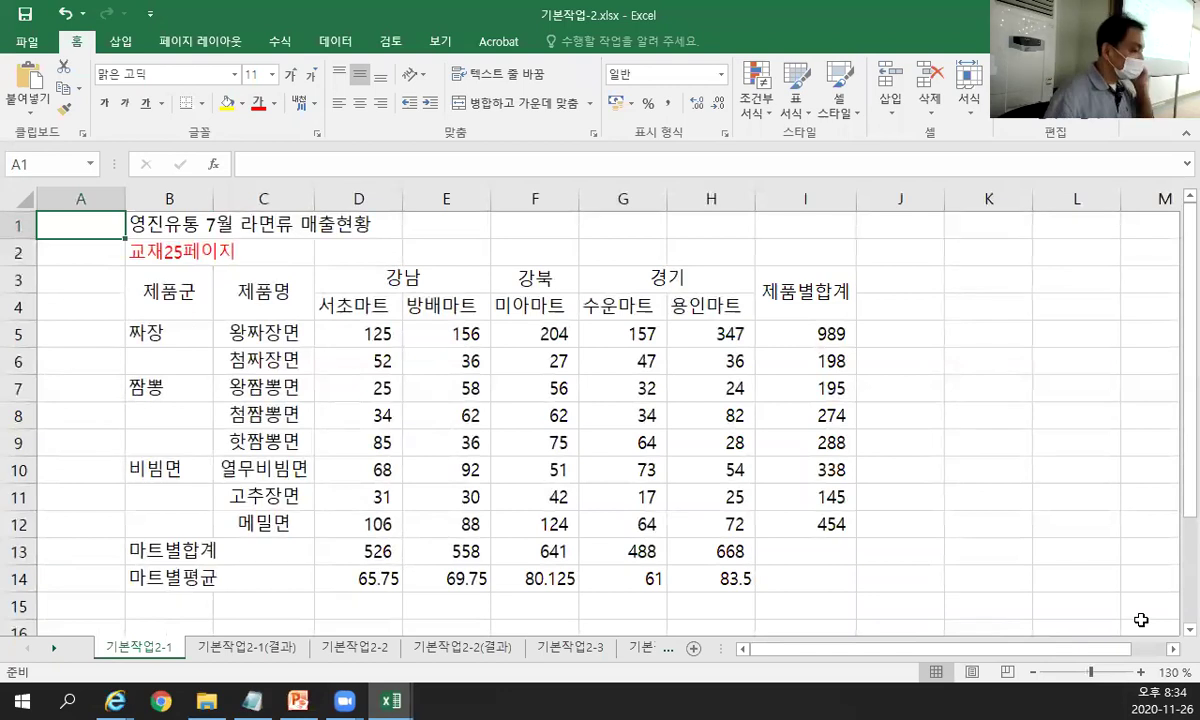
Switch to the 컴활2급(엑셀2016기능).xlsm workbook, review the cell range selection notes on the 화면구성 sheet, and return to 기본작업-2.xlsx.
mouse_move(397, 700)
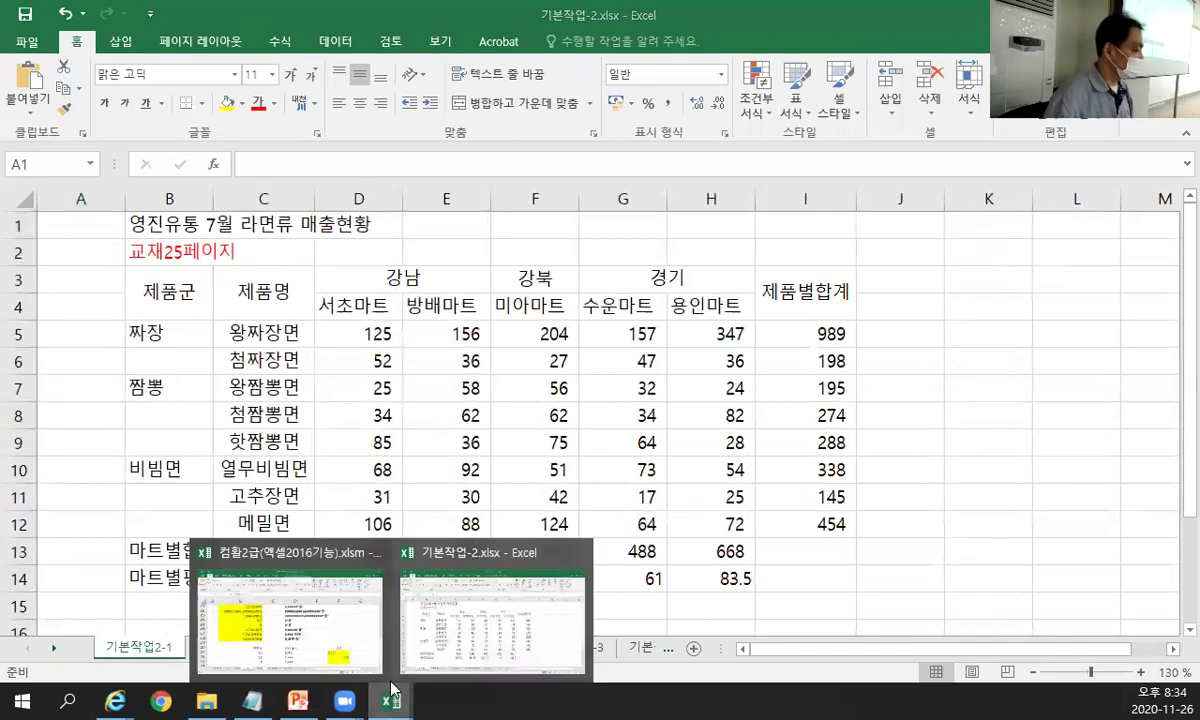
click(300, 608)
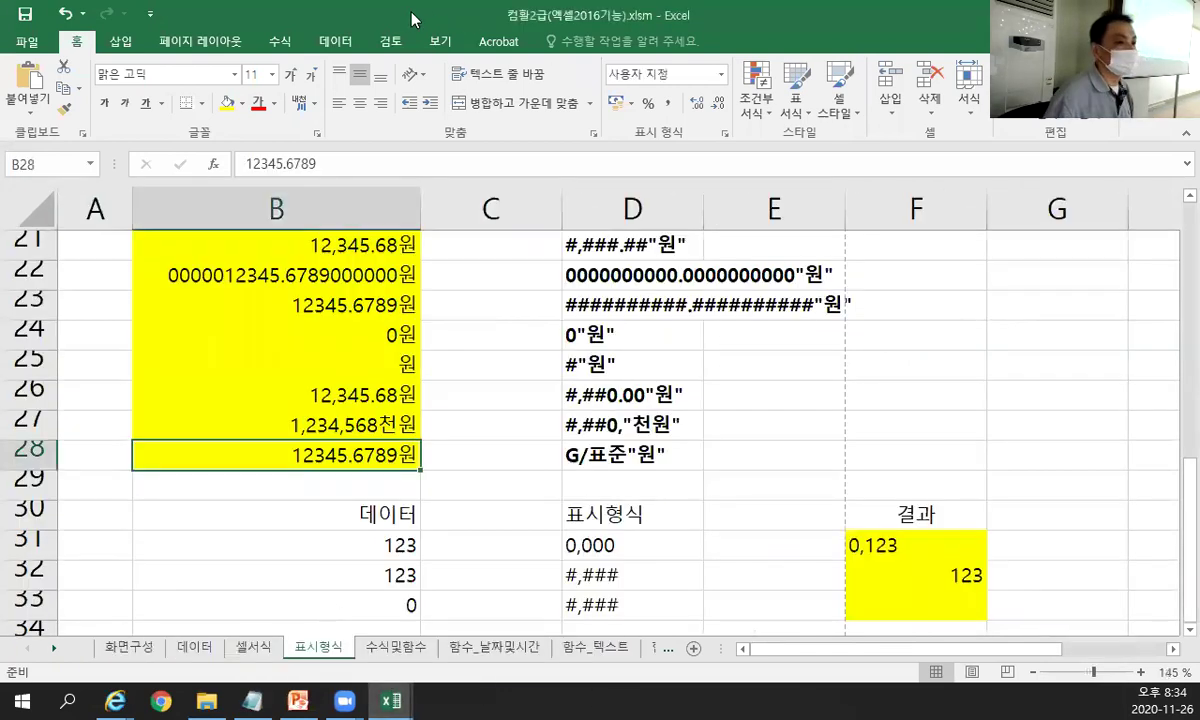
click(1092, 14)
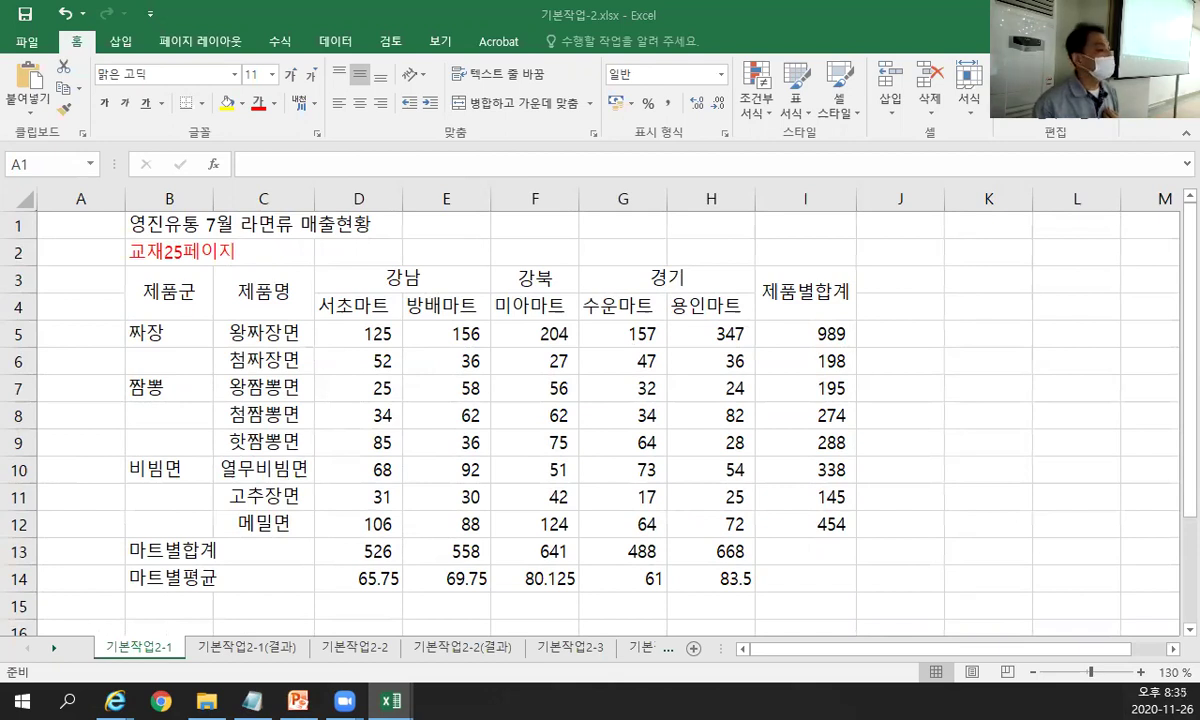
key(ctrl+Tab)
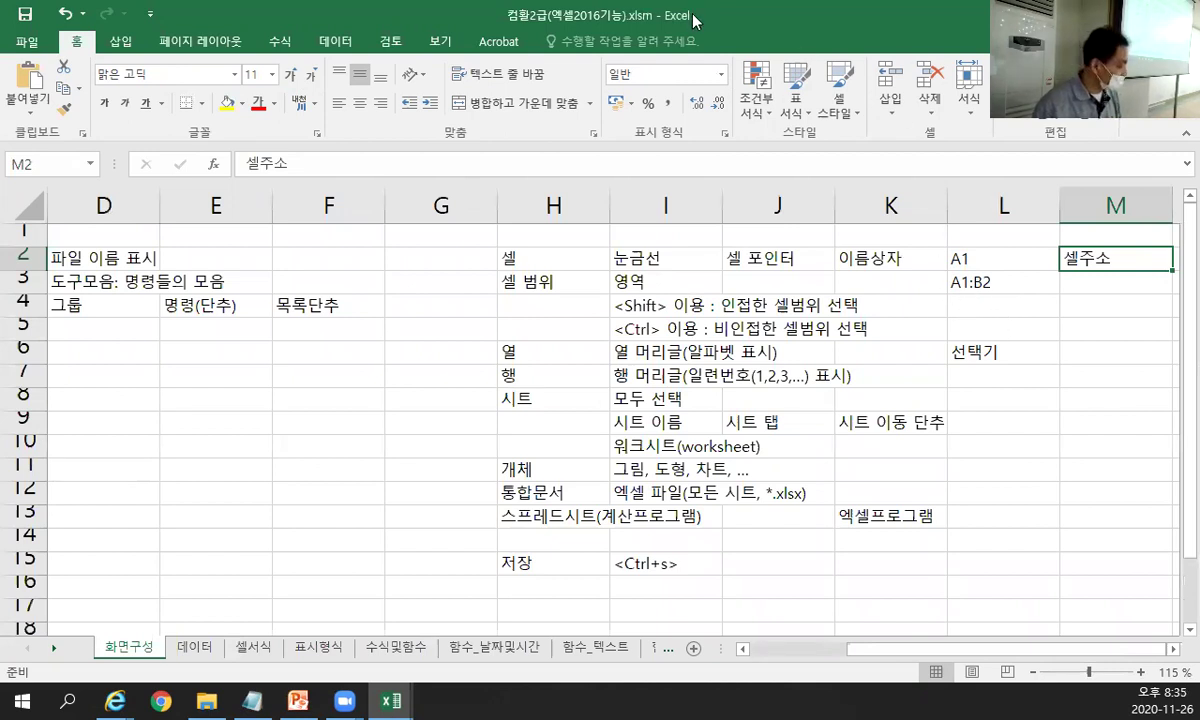
key(ctrl+Tab)
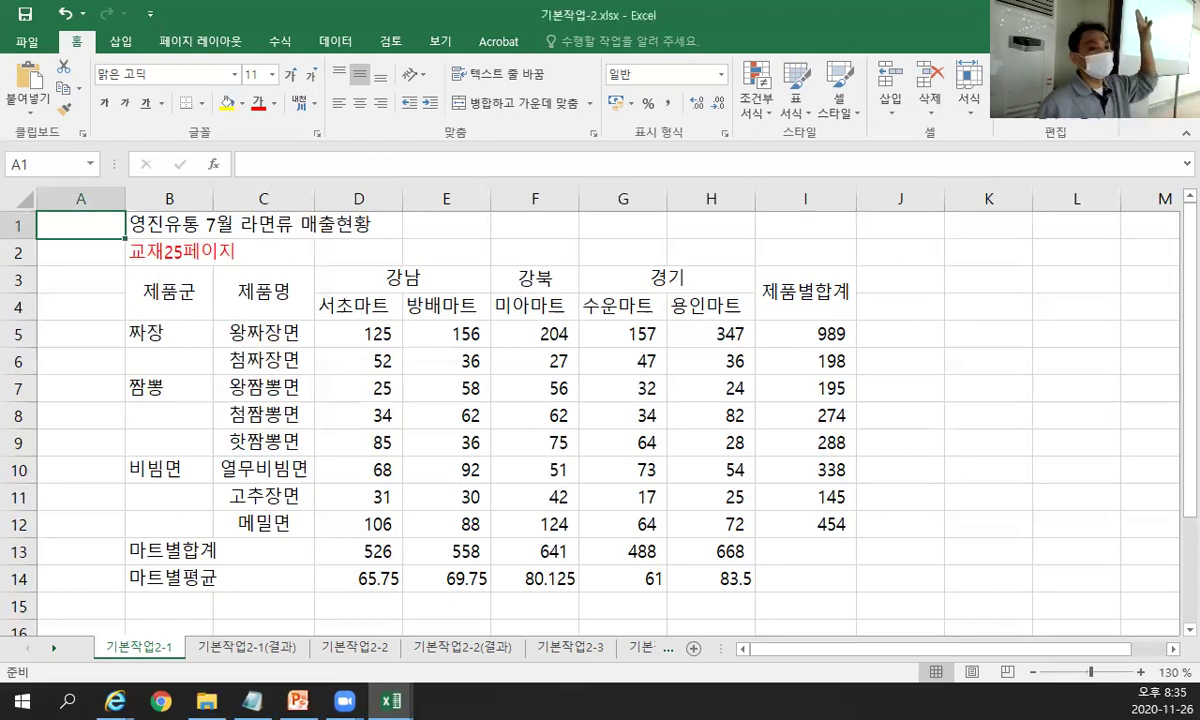
key(alt+Tab)
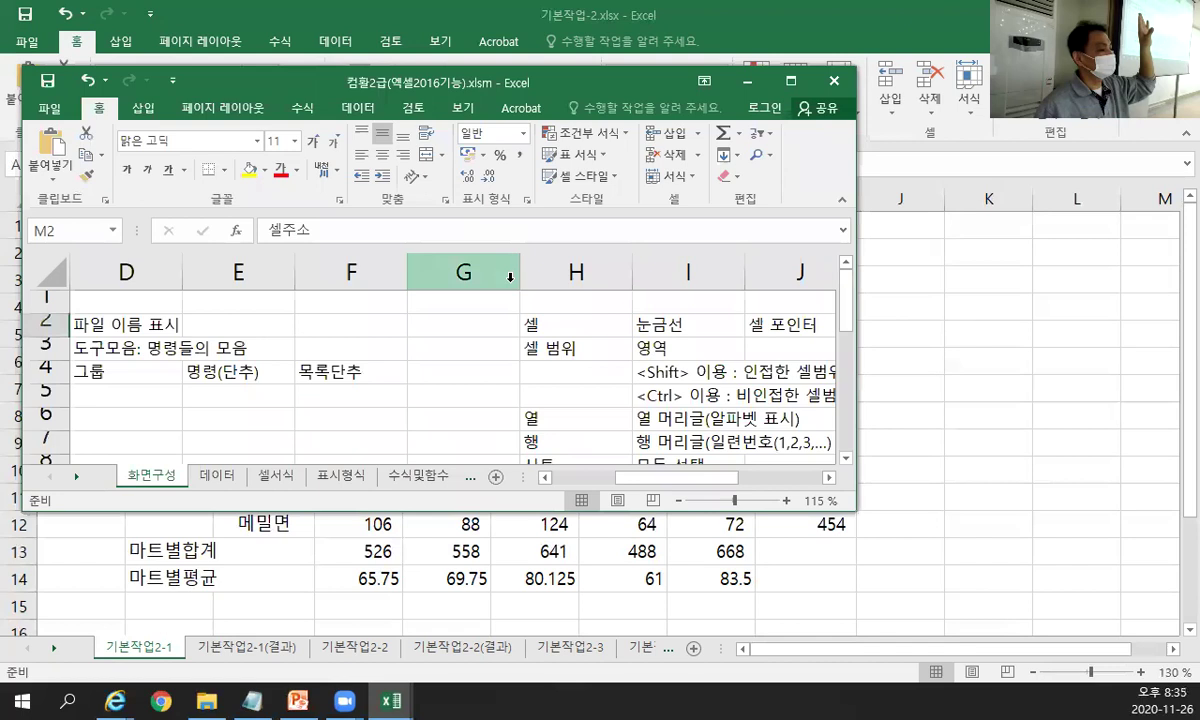
click(828, 477)
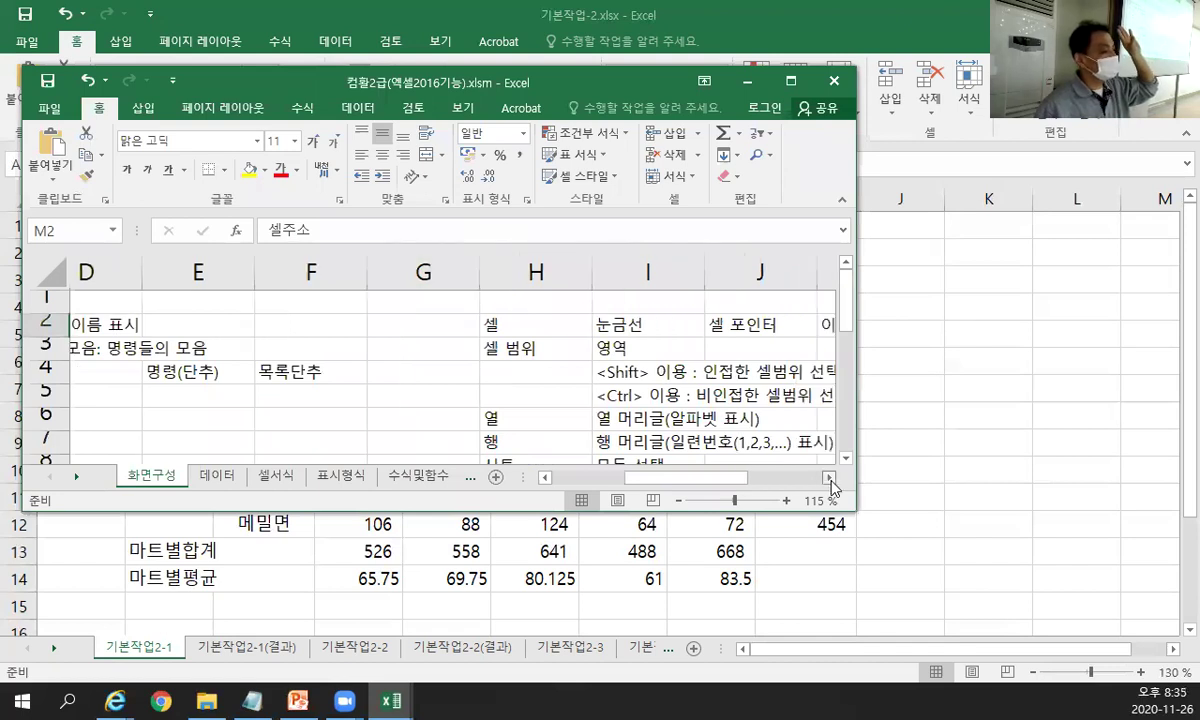
click(828, 477)
click(829, 478)
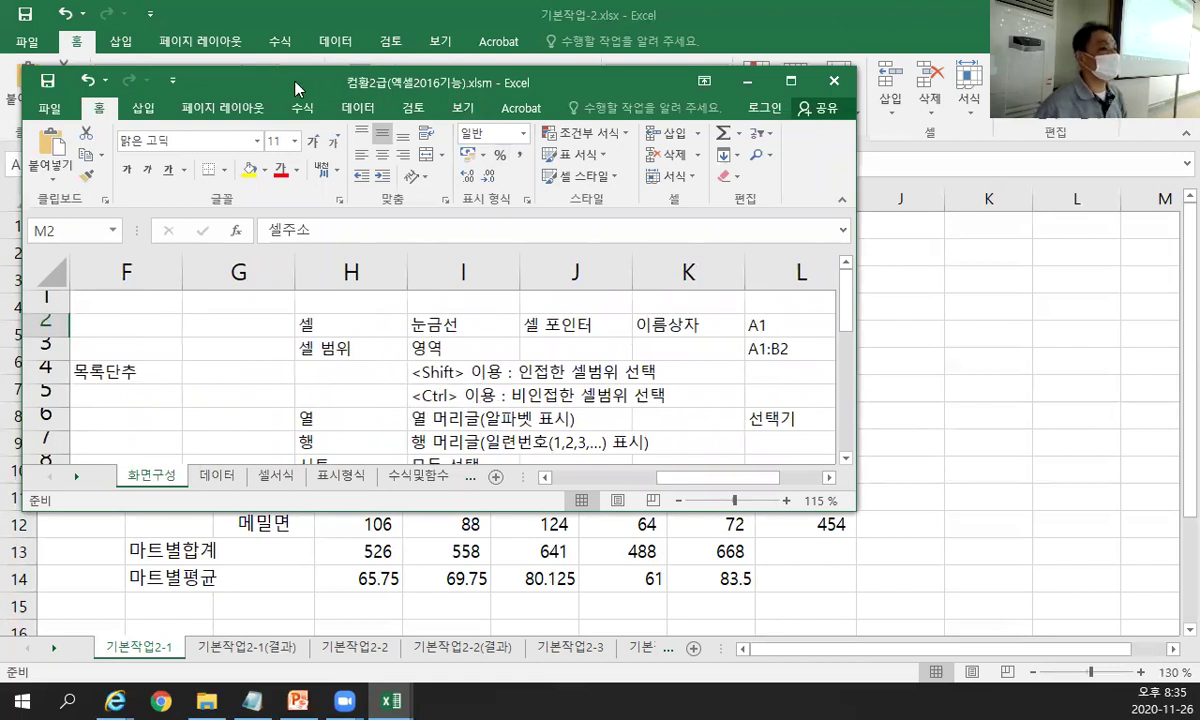
click(747, 80)
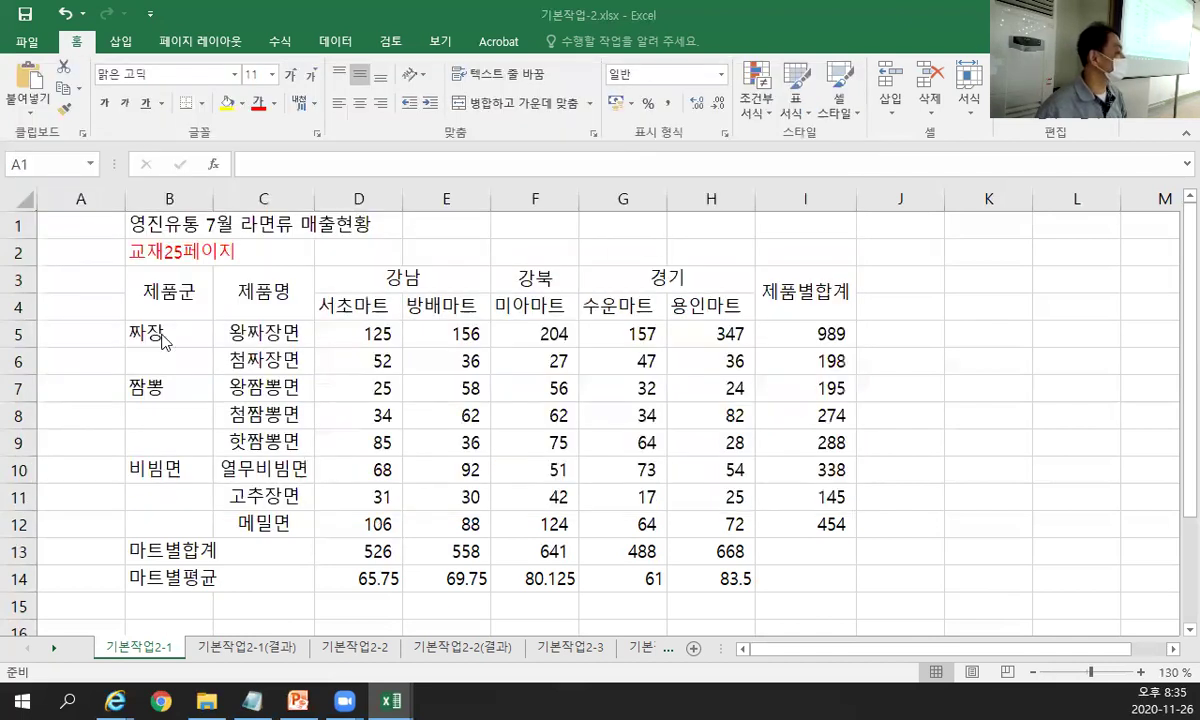
drag(175, 333, 167, 350)
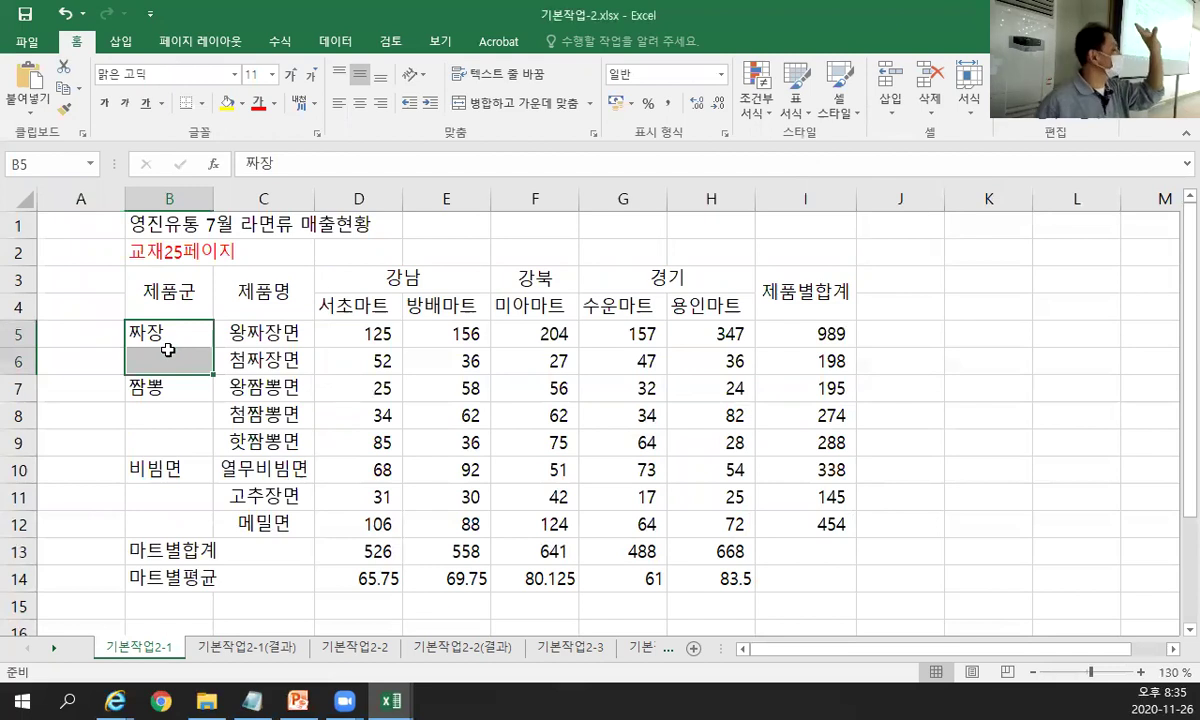
drag(166, 332, 169, 354)
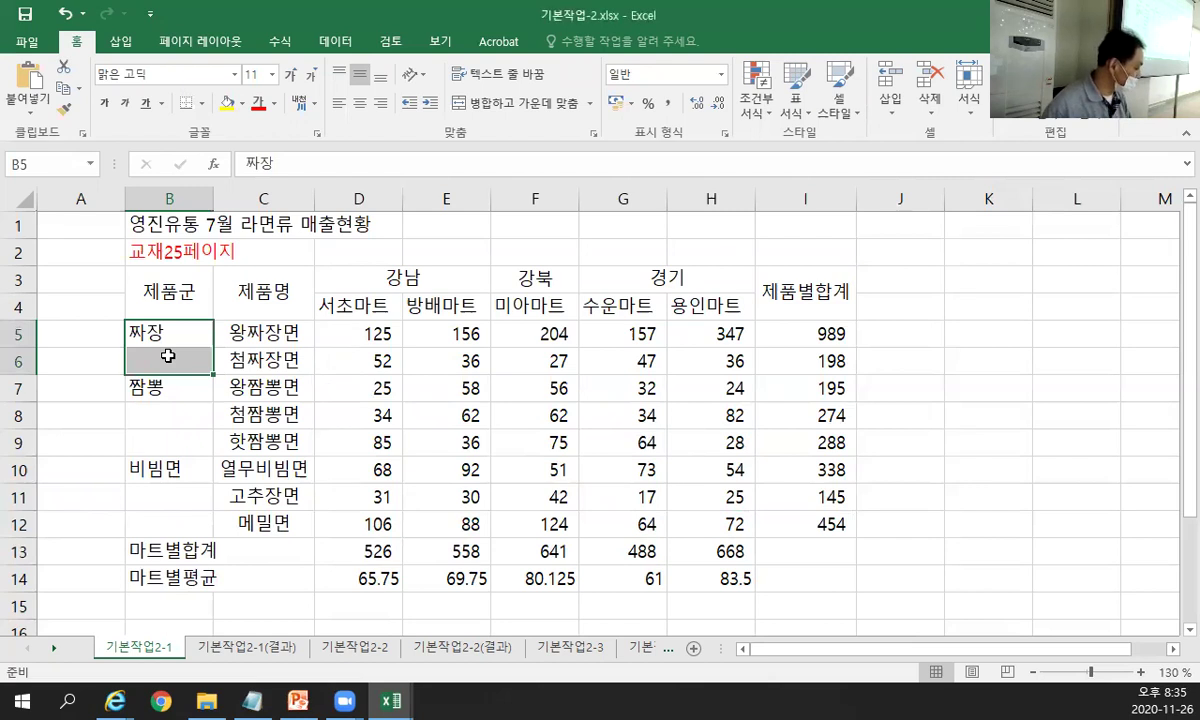
ctrl+drag(172, 388, 157, 442)
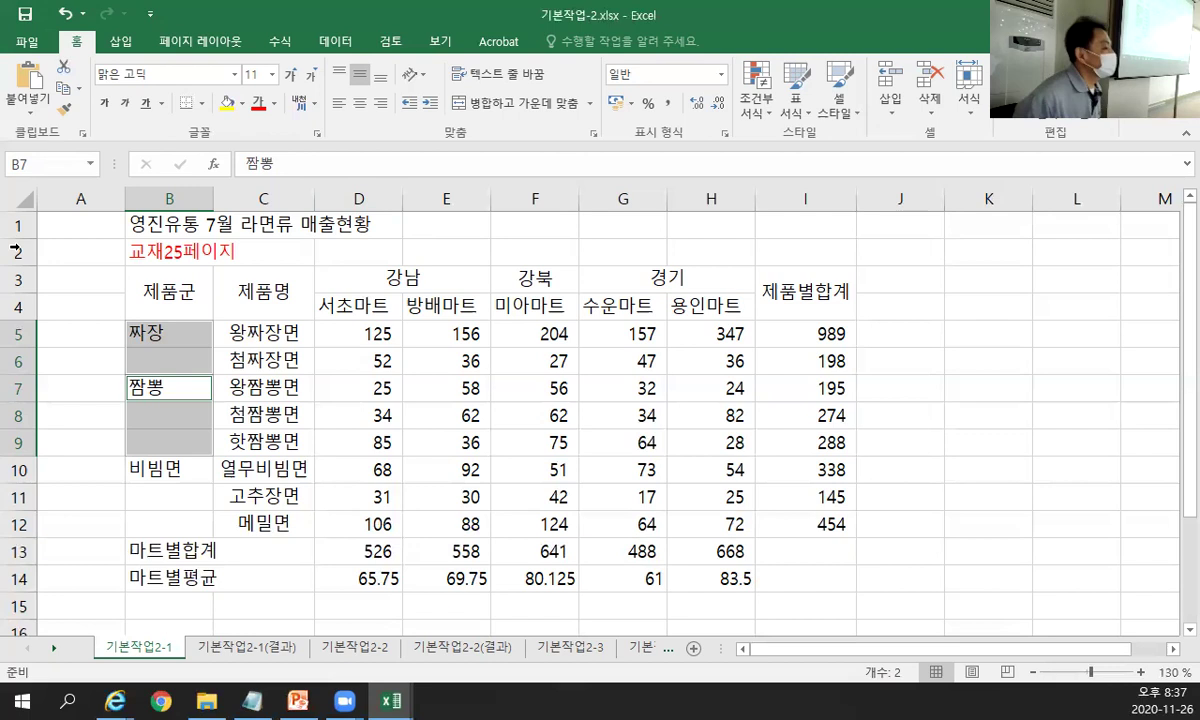
click(99, 435)
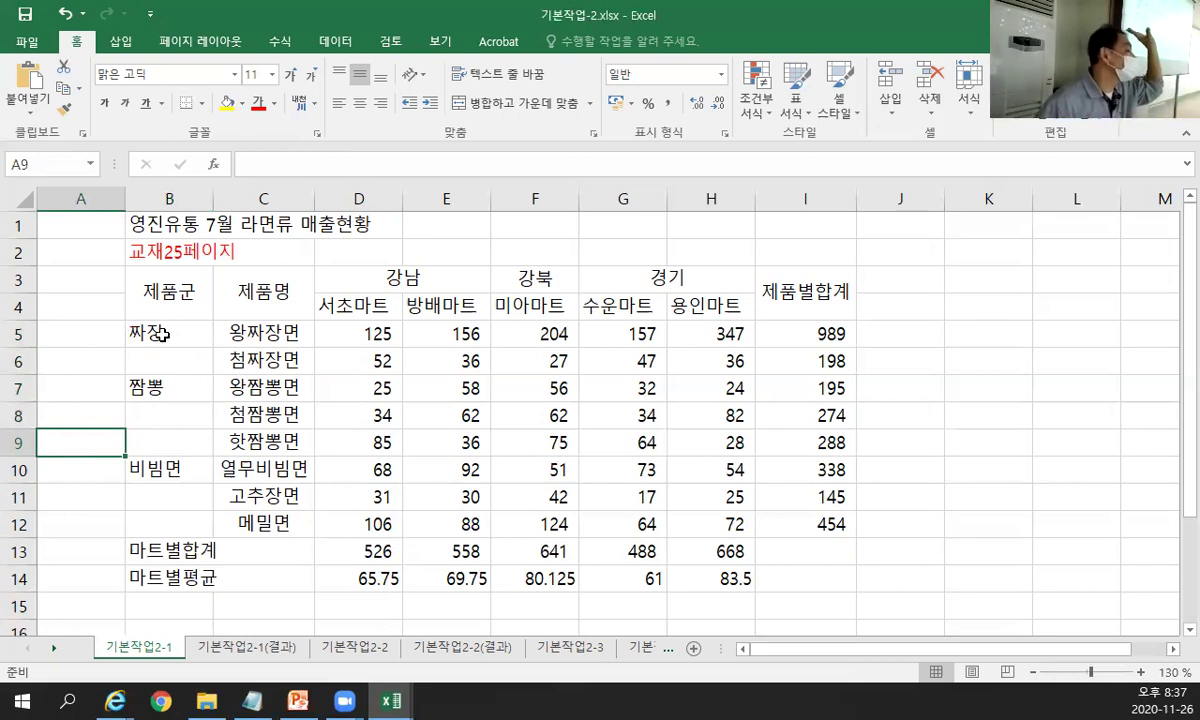
Merge and center the ranges B5:B6, B7:B9, B10:B12, B13:C13 and B14:C14, each as its own cell.
drag(162, 335, 157, 350)
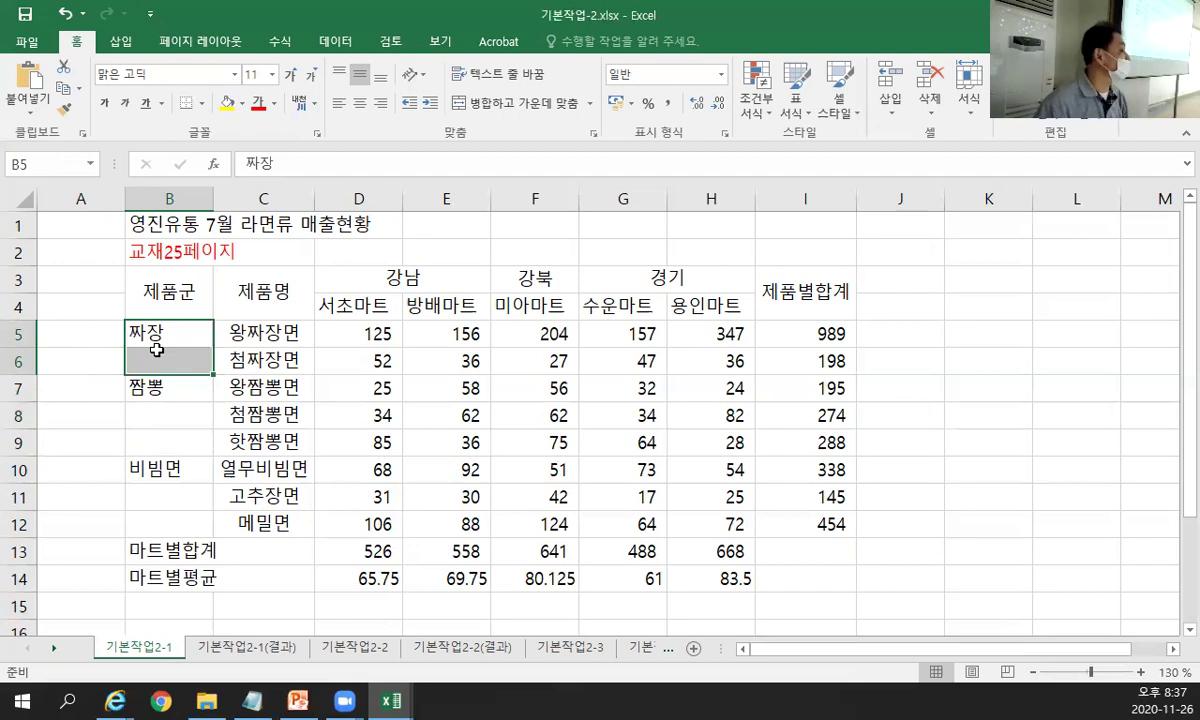
ctrl+drag(146, 389, 157, 521)
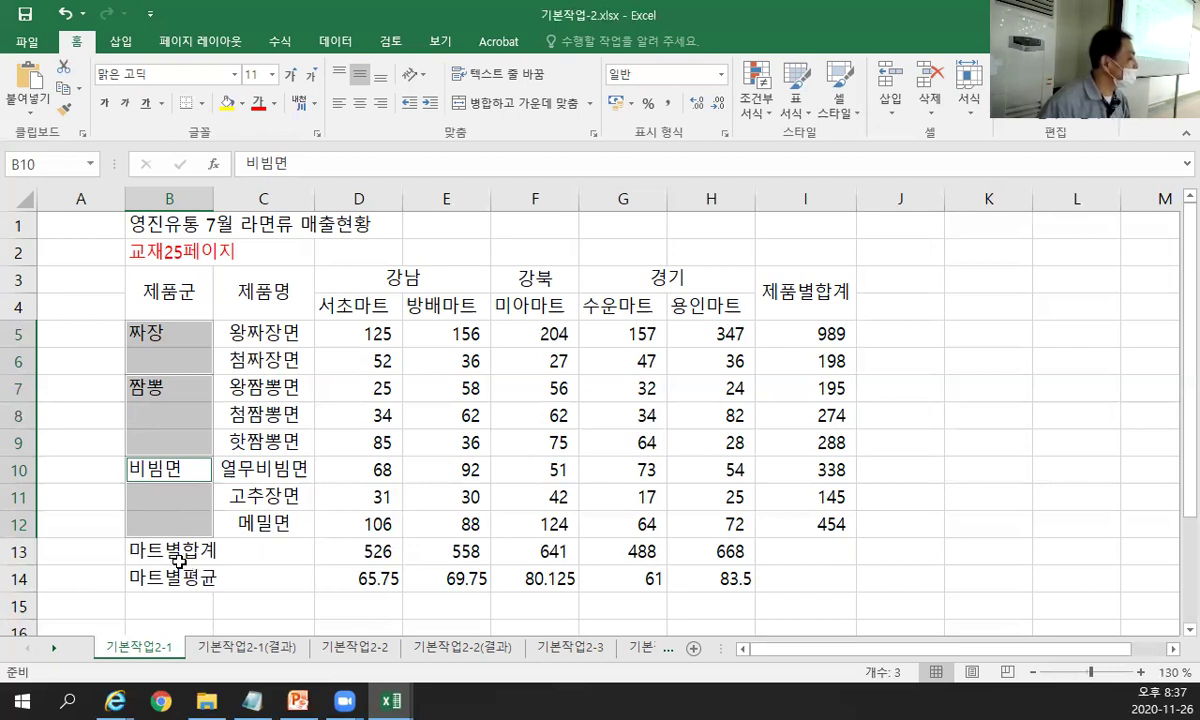
drag(180, 557, 241, 552)
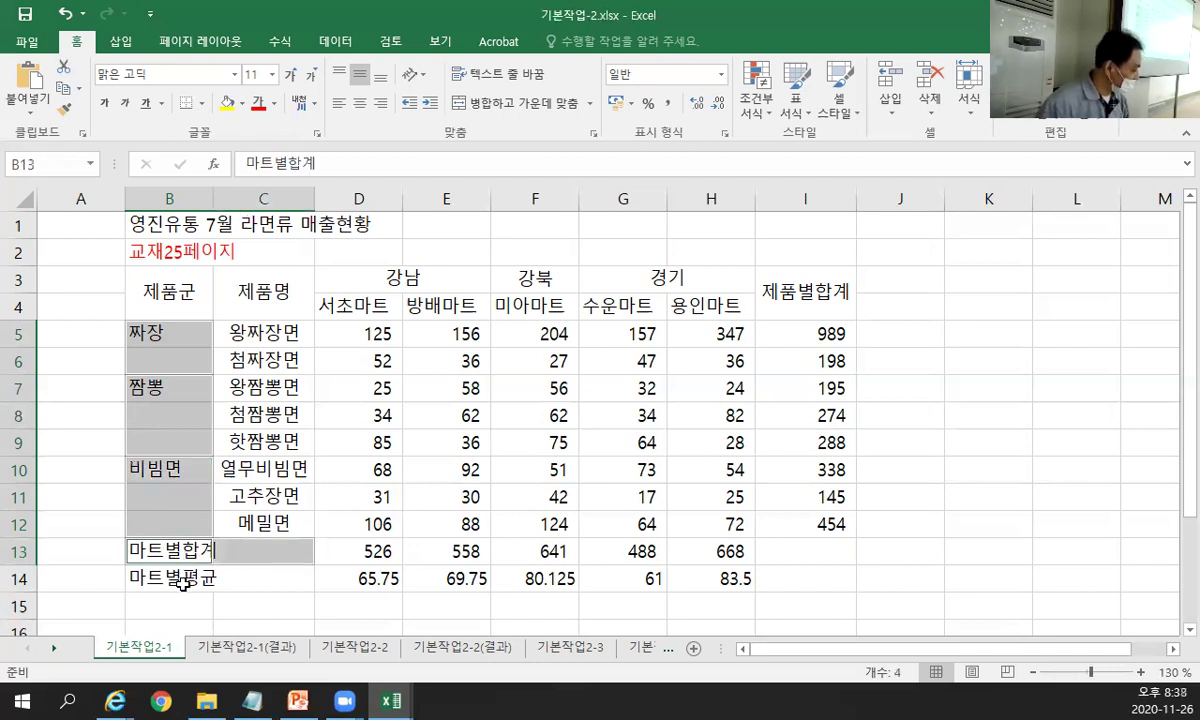
drag(181, 583, 236, 582)
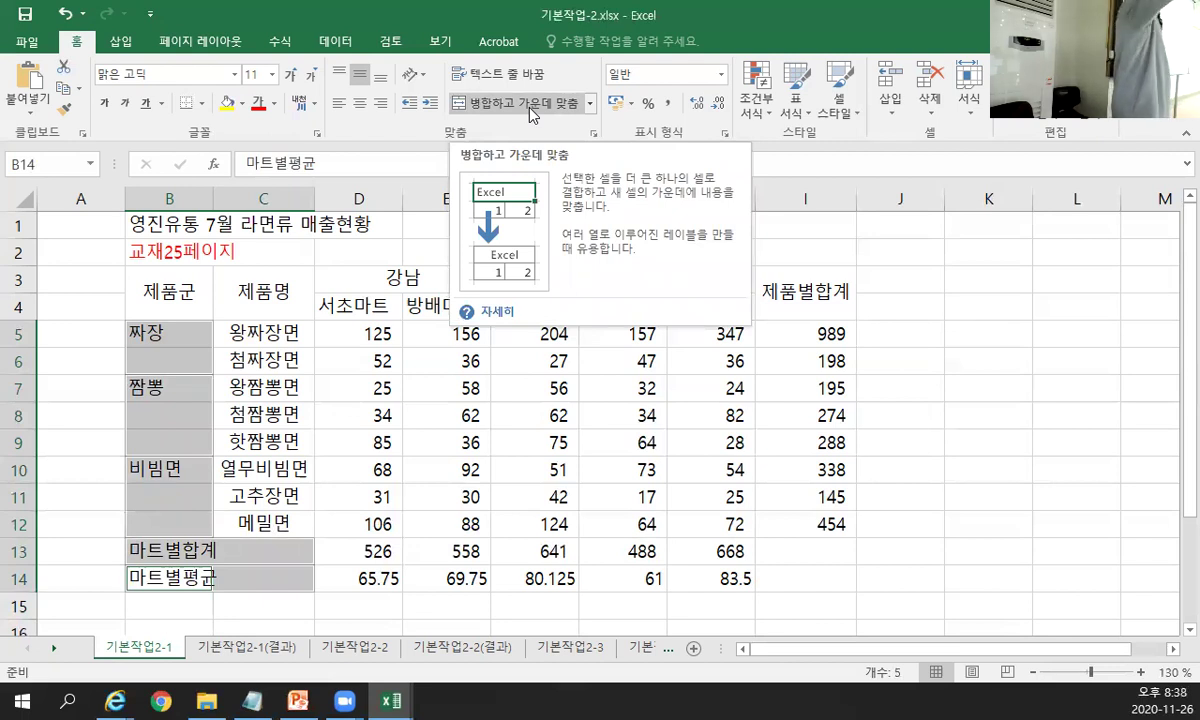
click(531, 114)
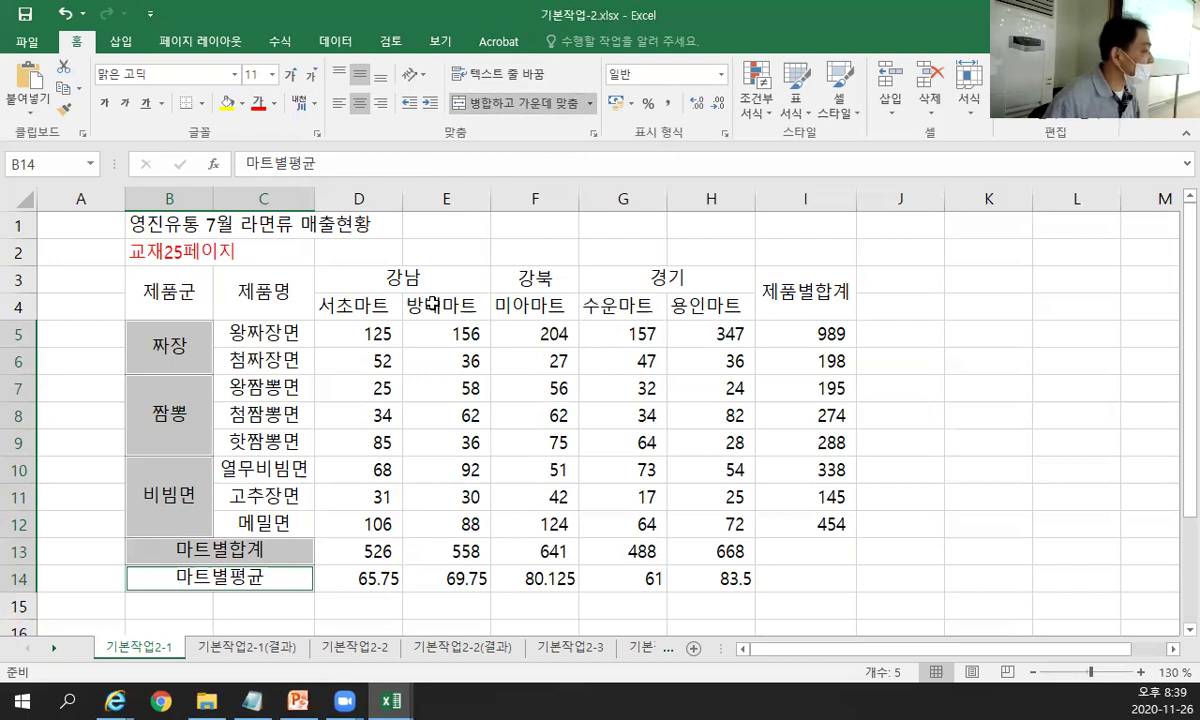
Center the mart names in D4:H4 horizontally, minimizing the 컴활2급(엑셀2016기능).xlsm window that covers the sheet.
drag(337, 306, 709, 305)
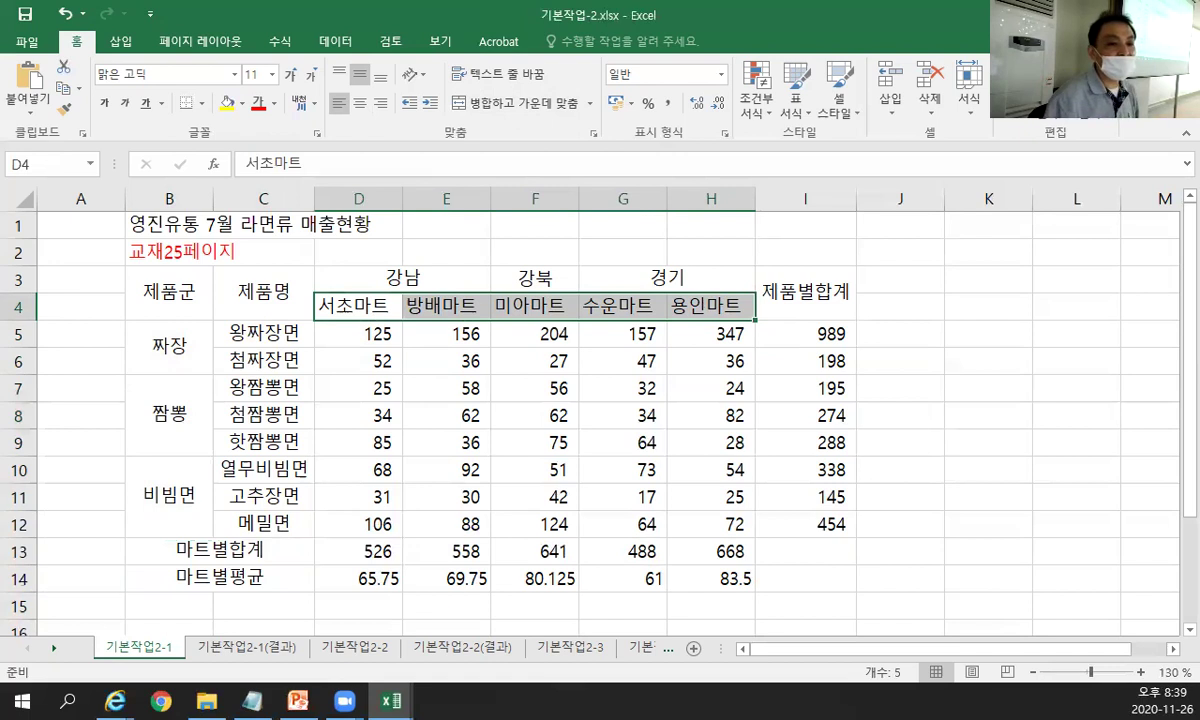
key(alt+Tab)
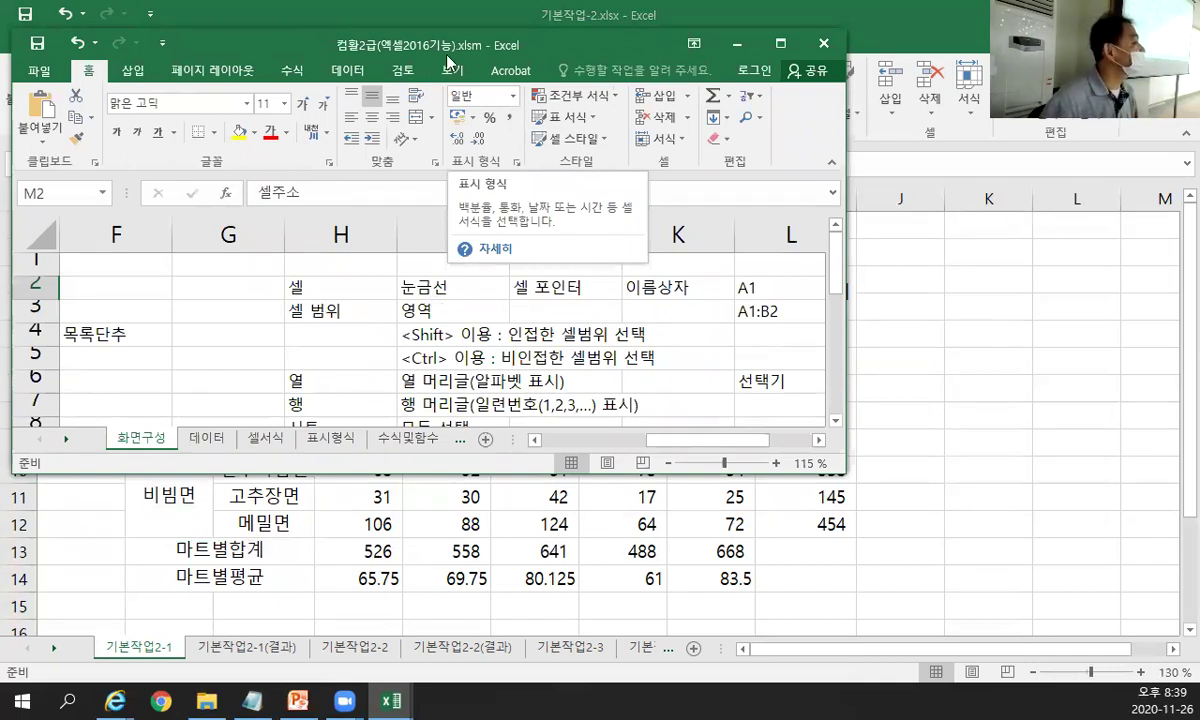
click(737, 44)
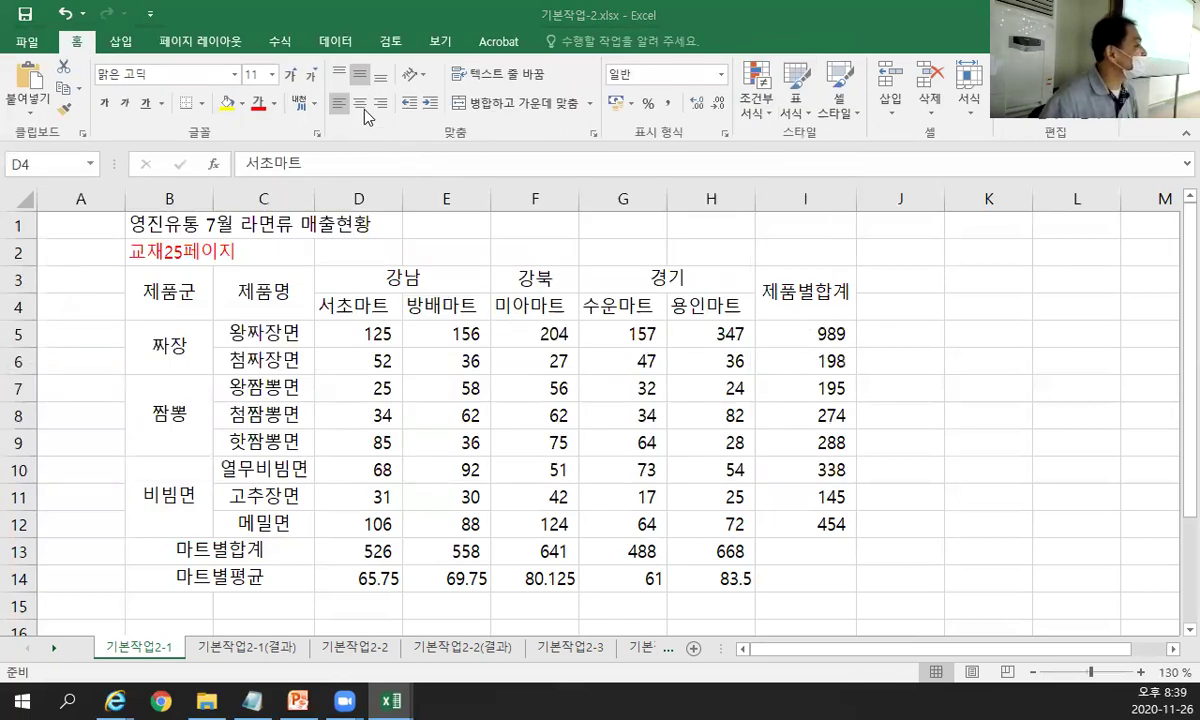
key(ctrl+shift+Right)
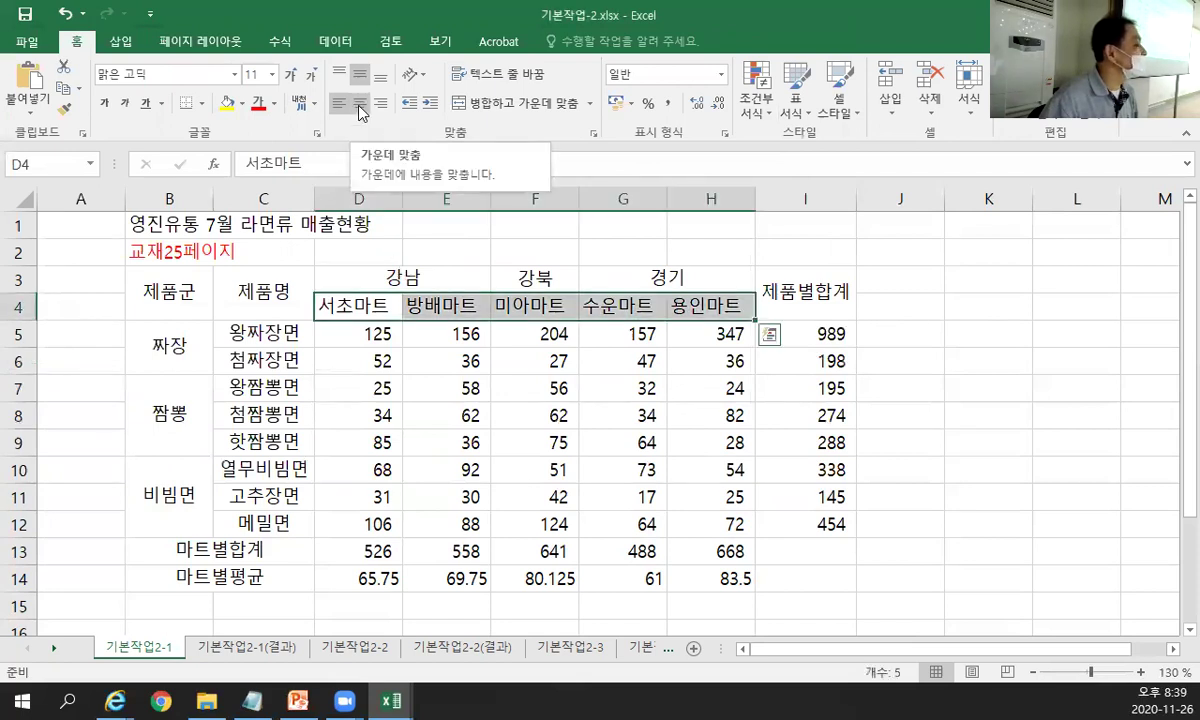
click(360, 104)
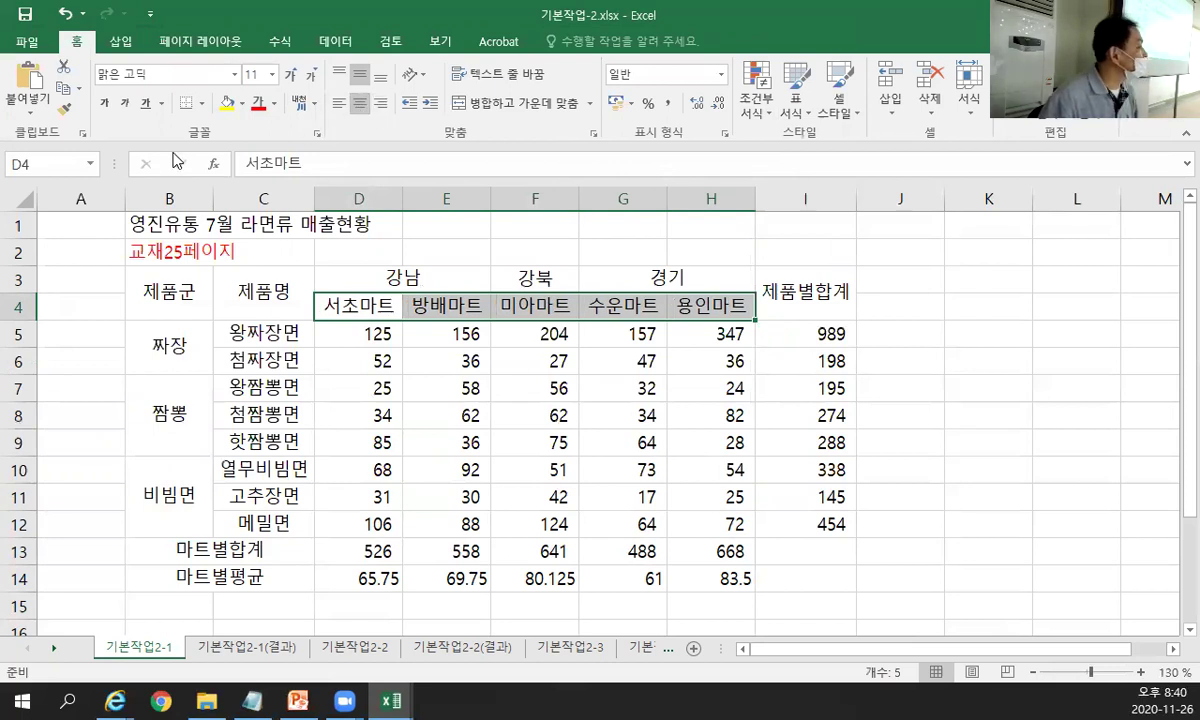
Make the mart names in D4:H4 bold and fill the cells with the standard orange color.
click(316, 135)
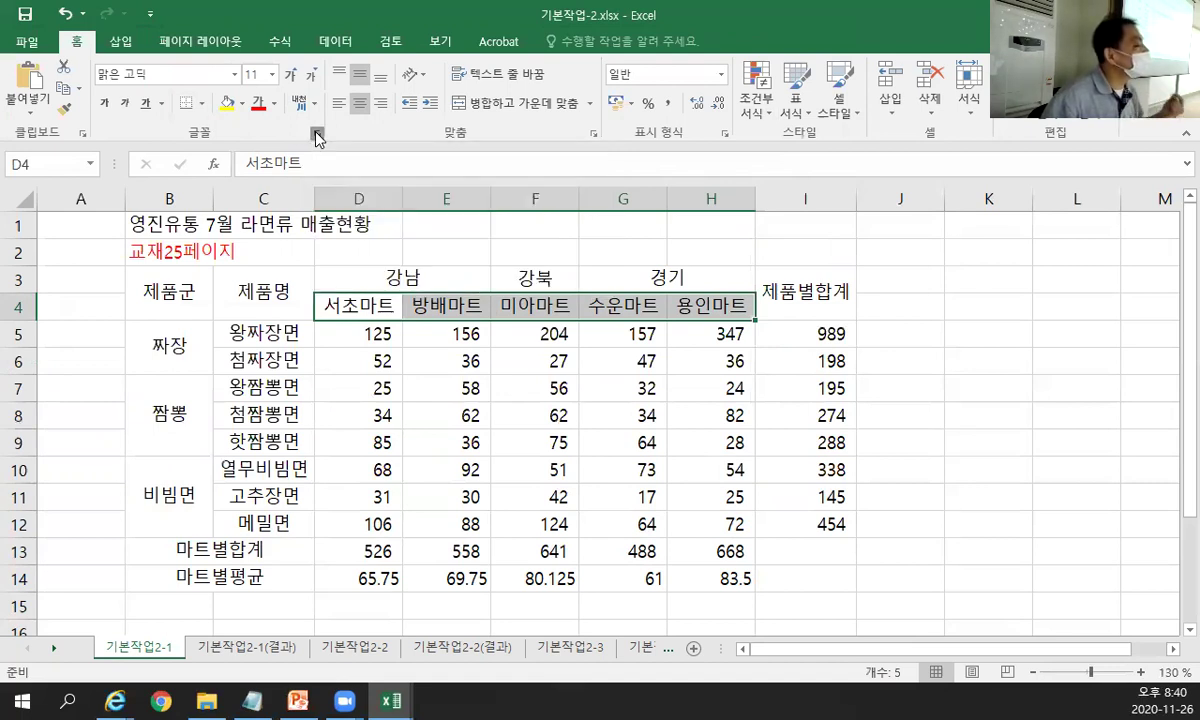
drag(729, 149, 432, 165)
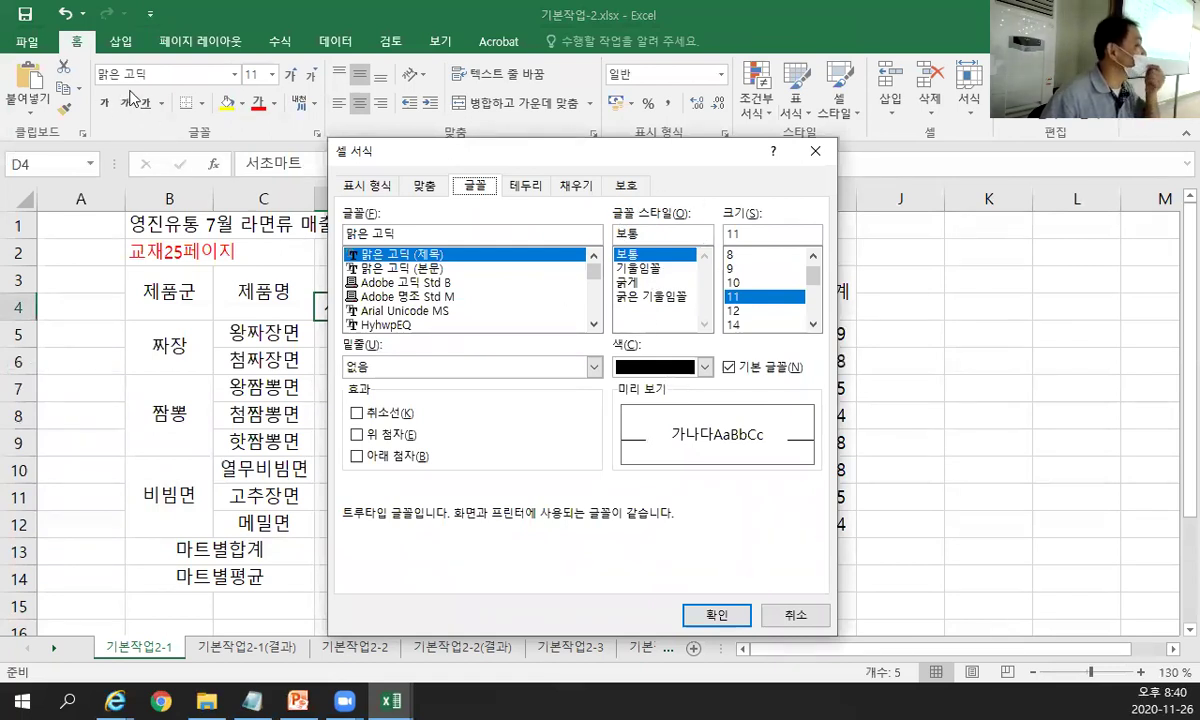
click(815, 155)
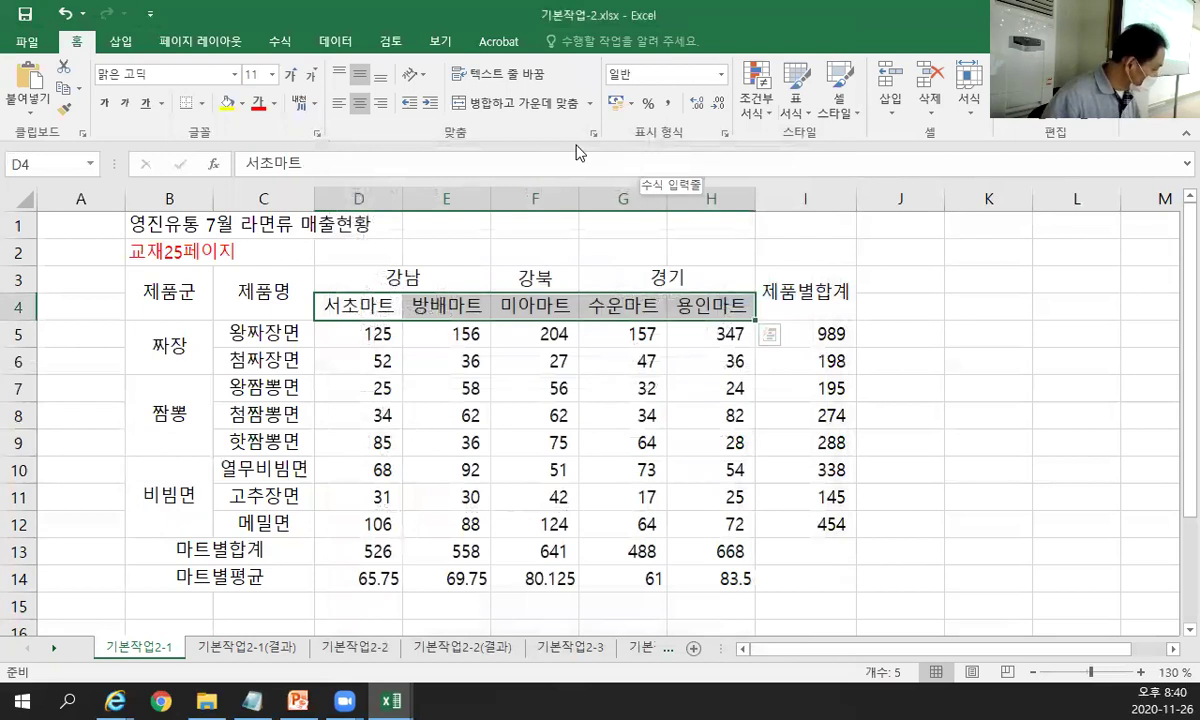
click(107, 104)
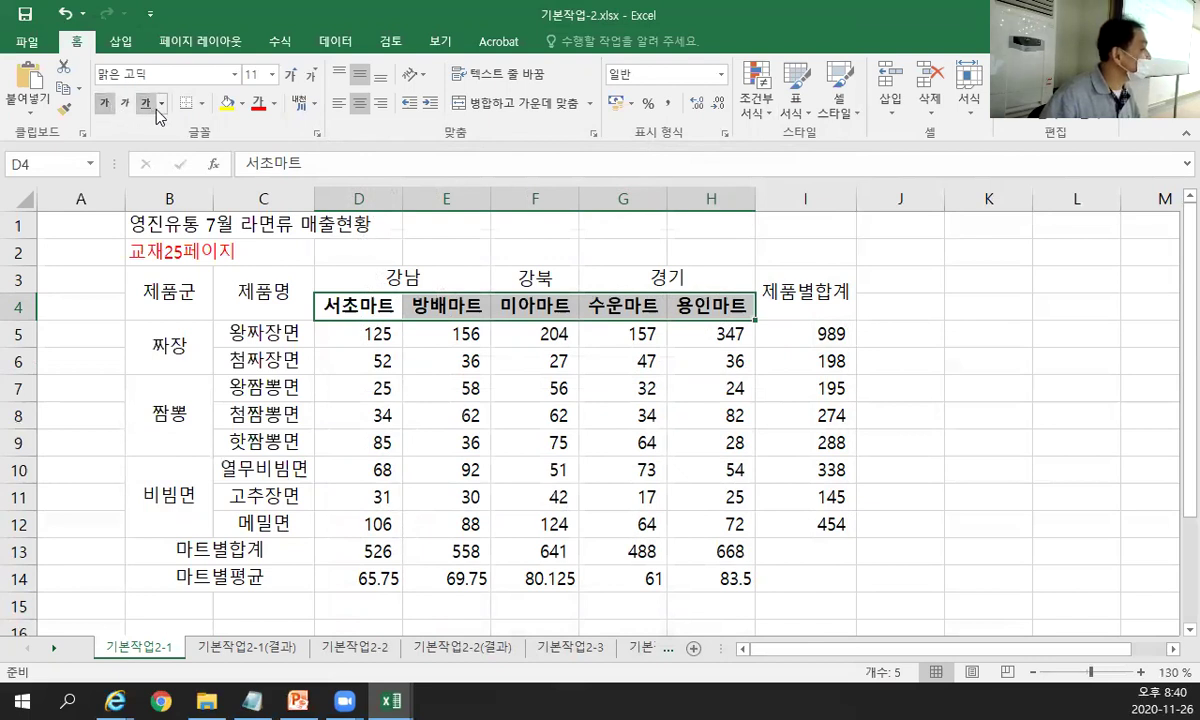
click(241, 104)
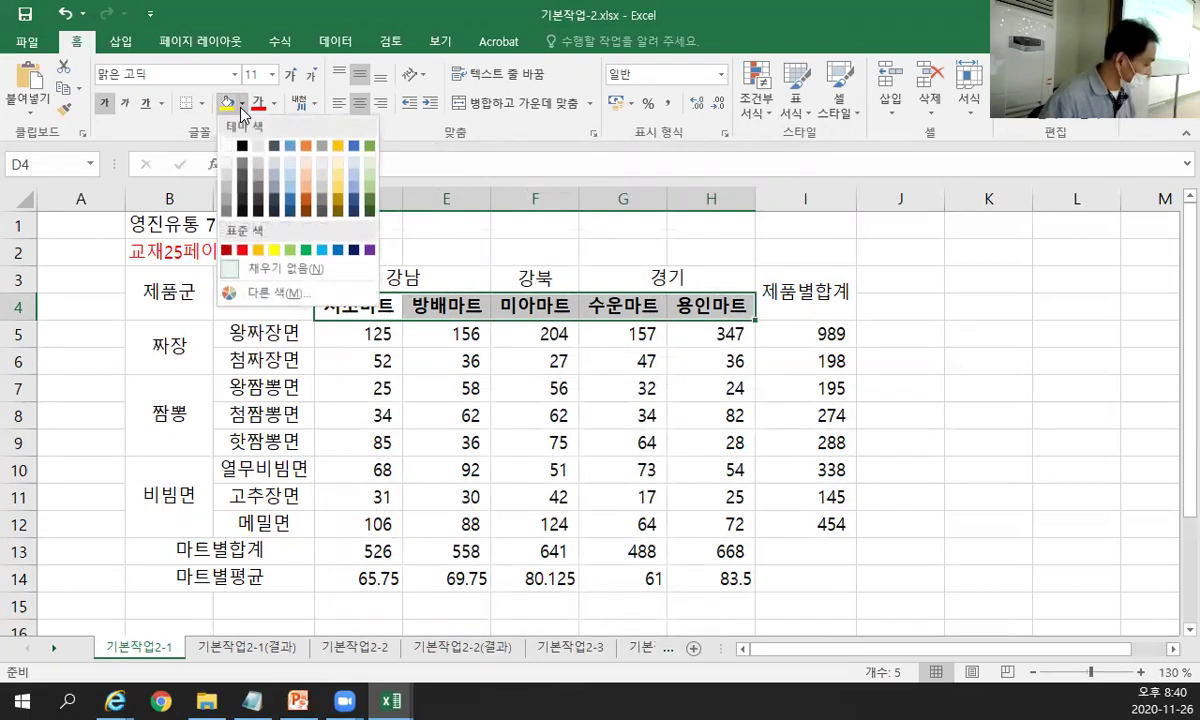
click(258, 251)
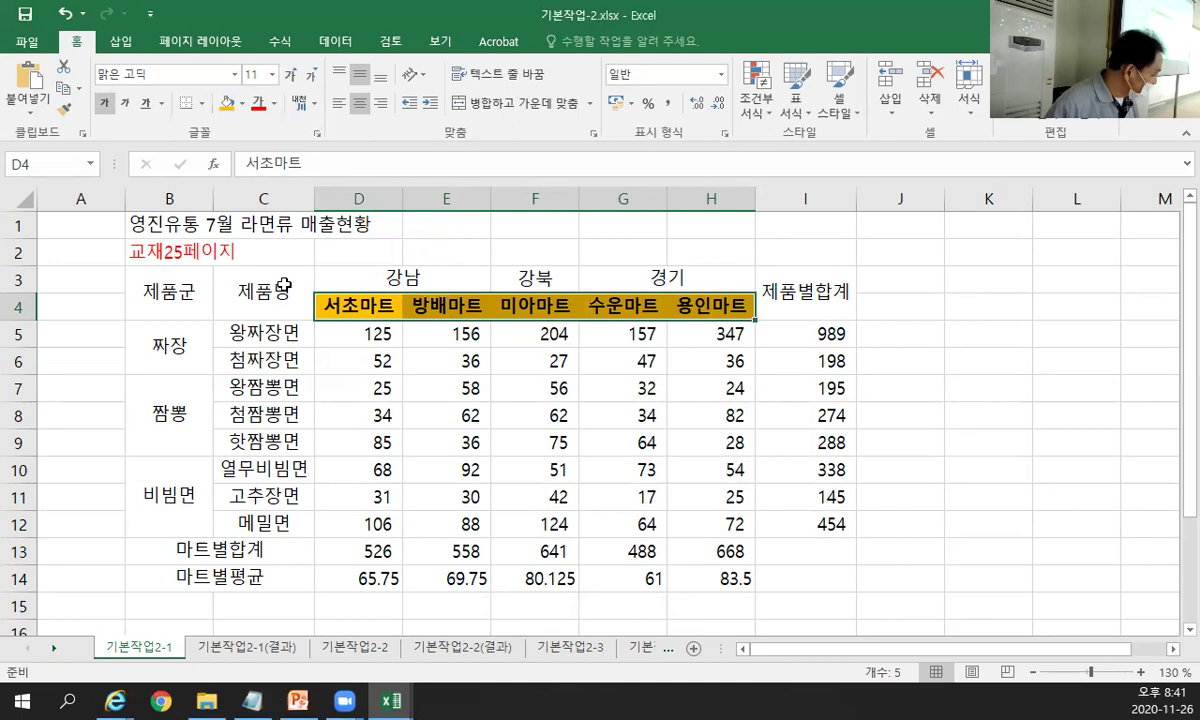
Define the custom number format #,##0"개" for the sales figures in D5:H12.
drag(337, 335, 714, 538)
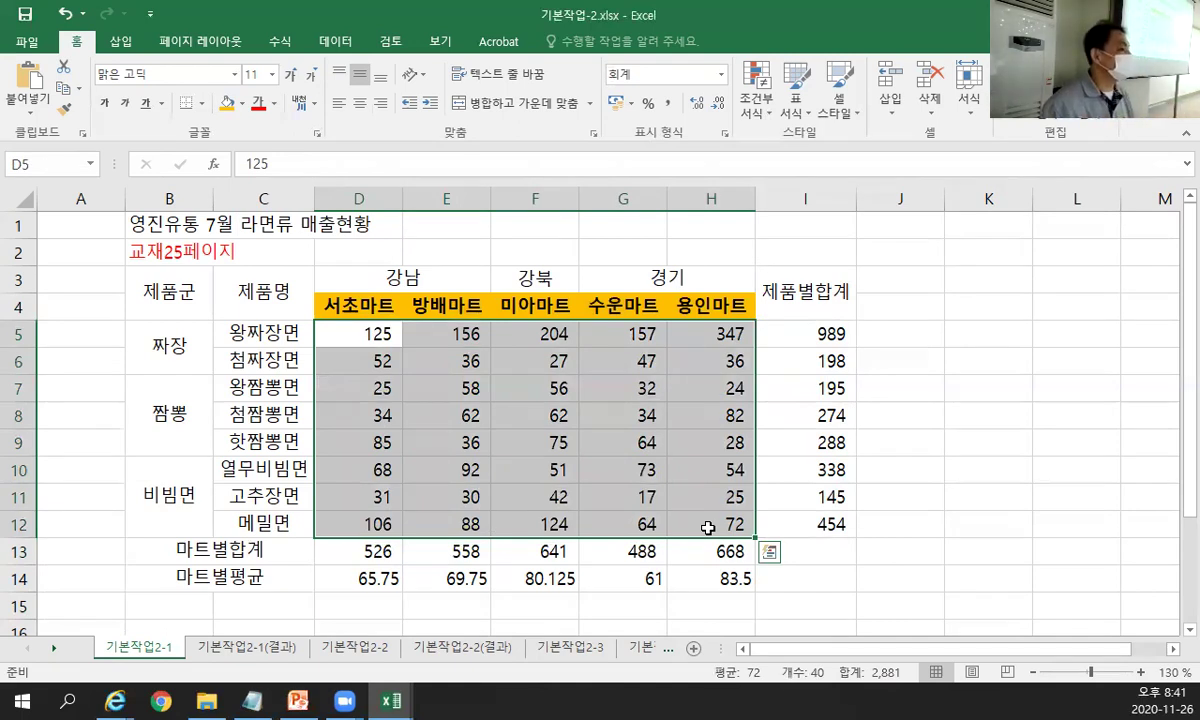
click(727, 138)
drag(651, 162, 893, 132)
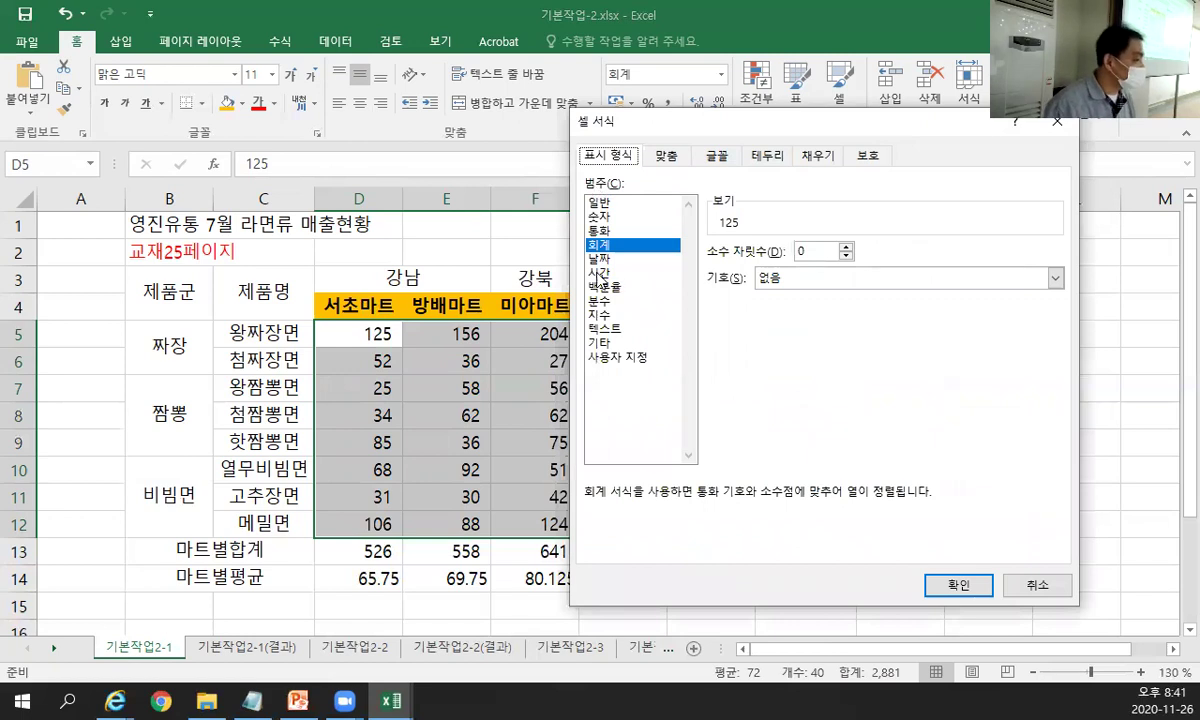
click(614, 358)
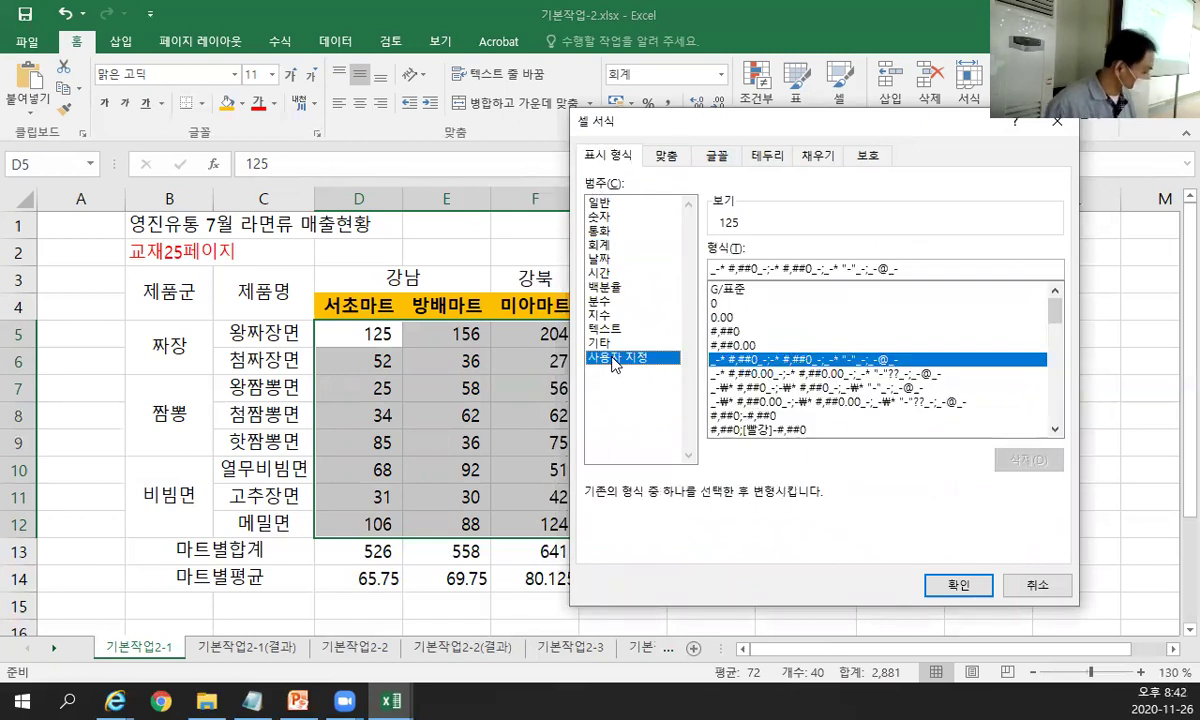
drag(898, 268, 600, 252)
key(BackSpace)
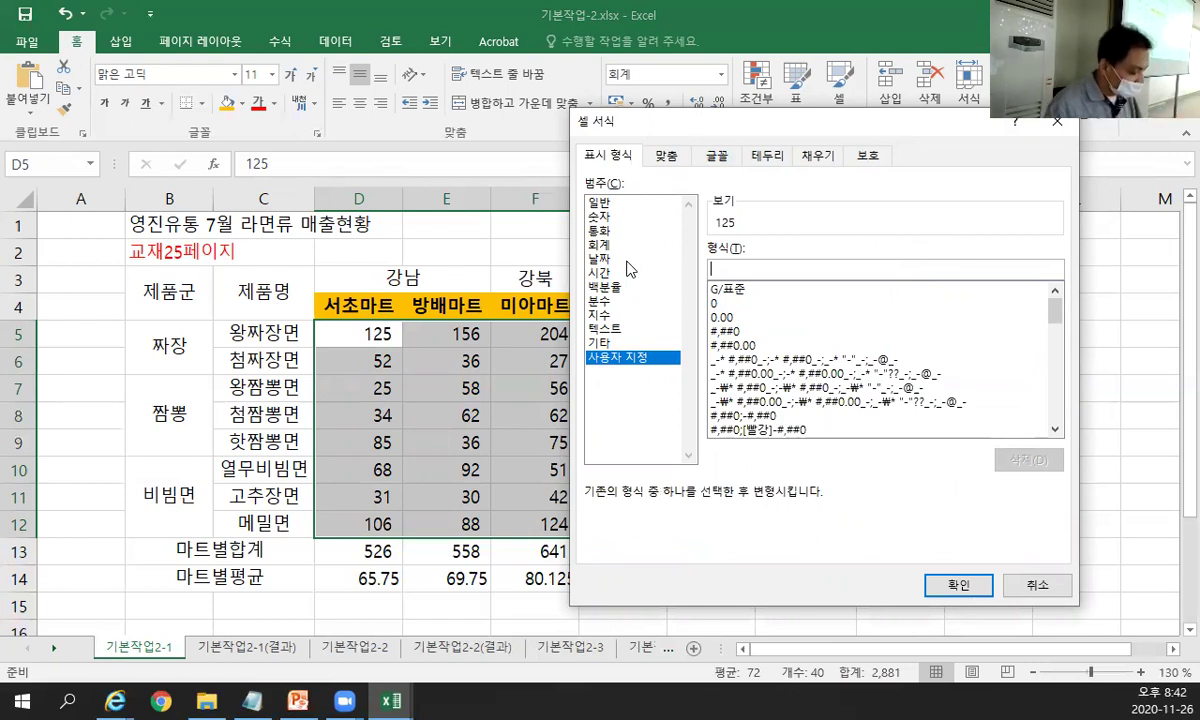
text(#,)
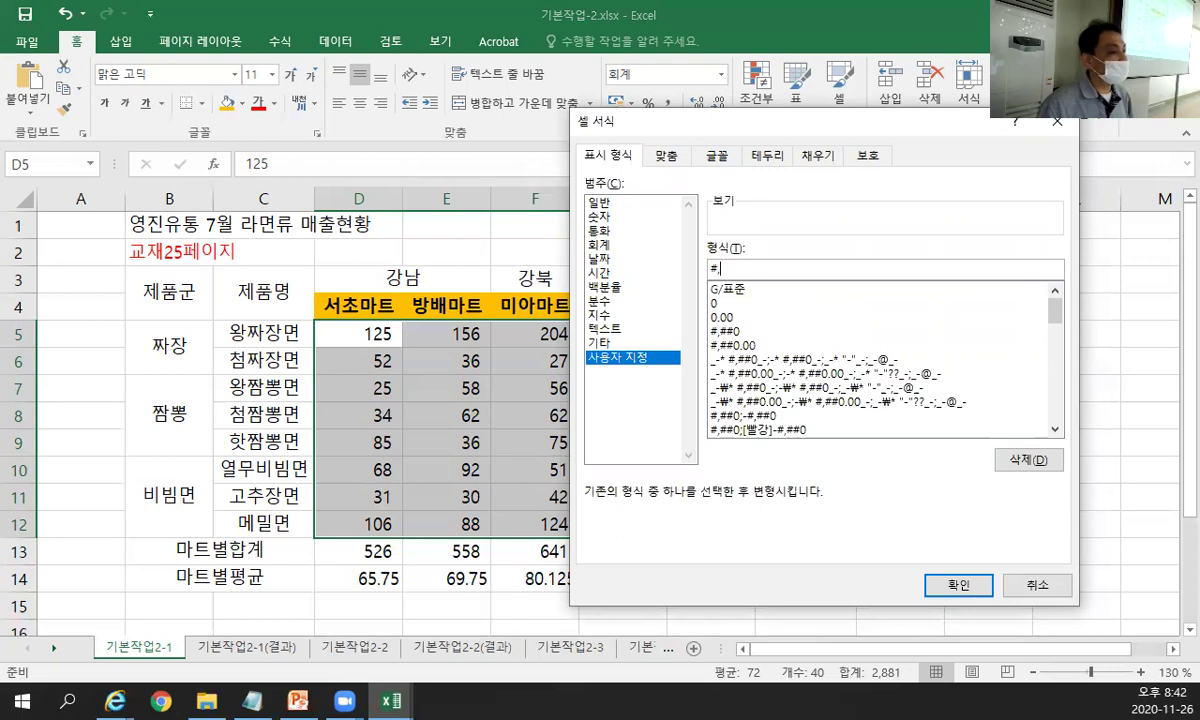
text(##)
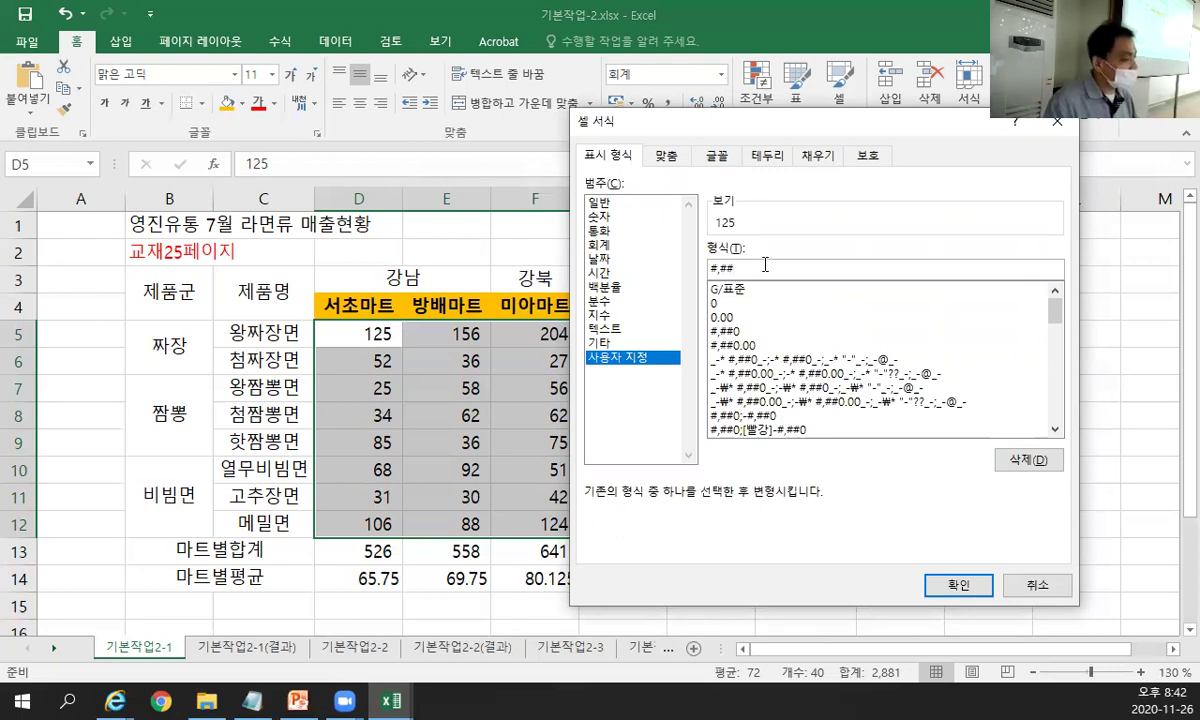
text(0)
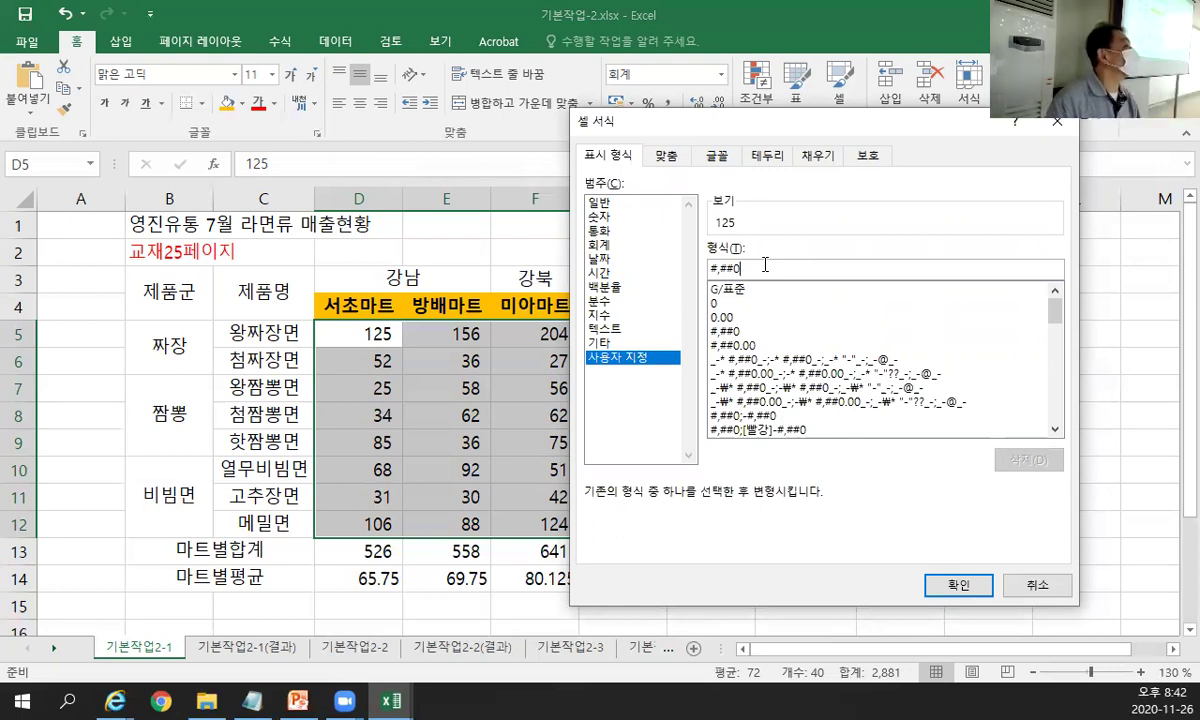
text(")
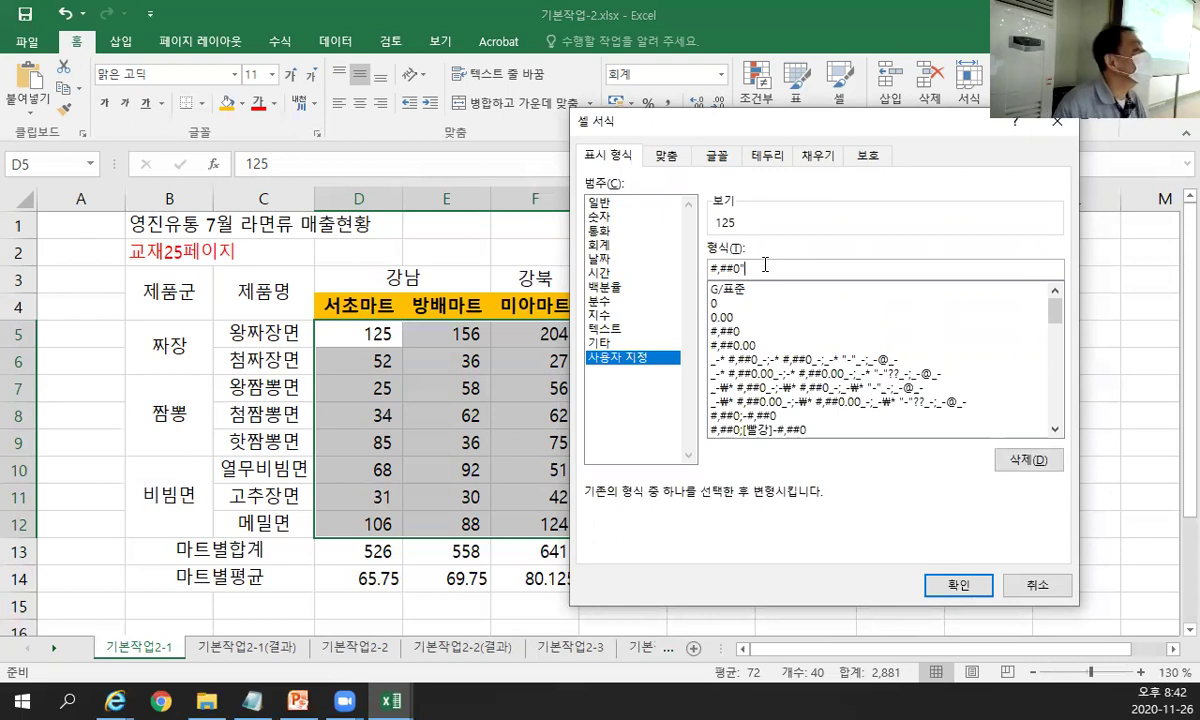
text(개")
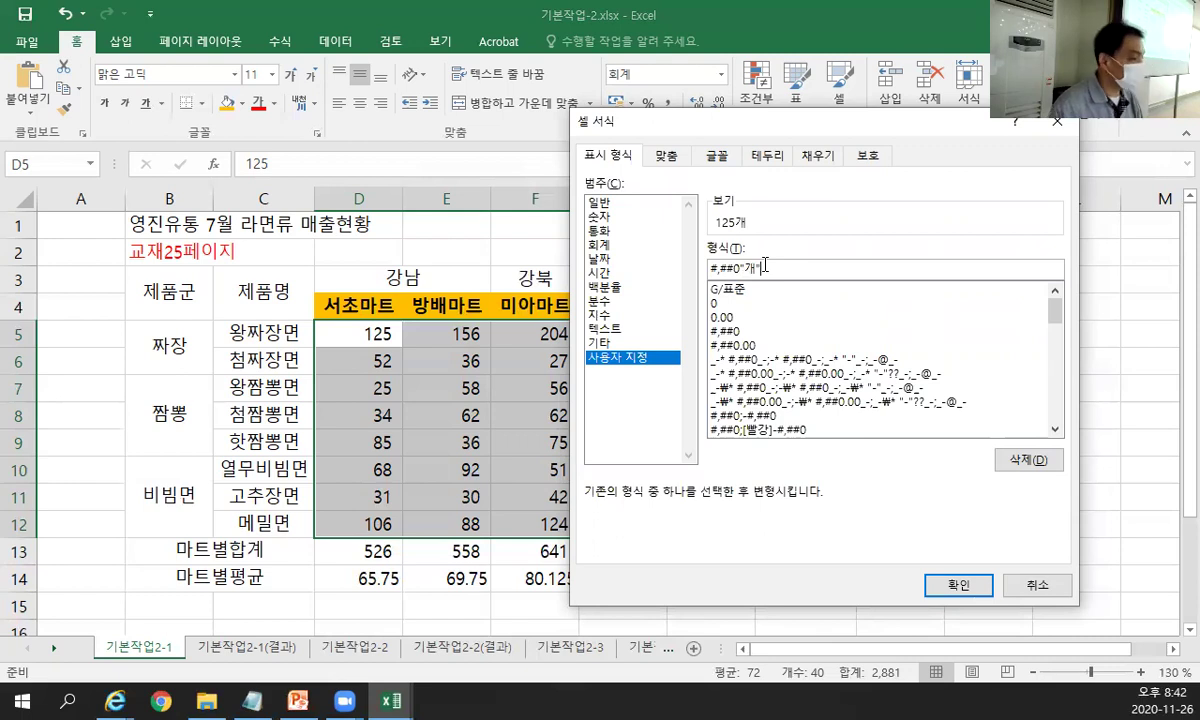
Copy the format code #,##0"개", apply the custom format to D5:H12, and paste the code into D2.
drag(764, 265, 643, 266)
key(ctrl+c)
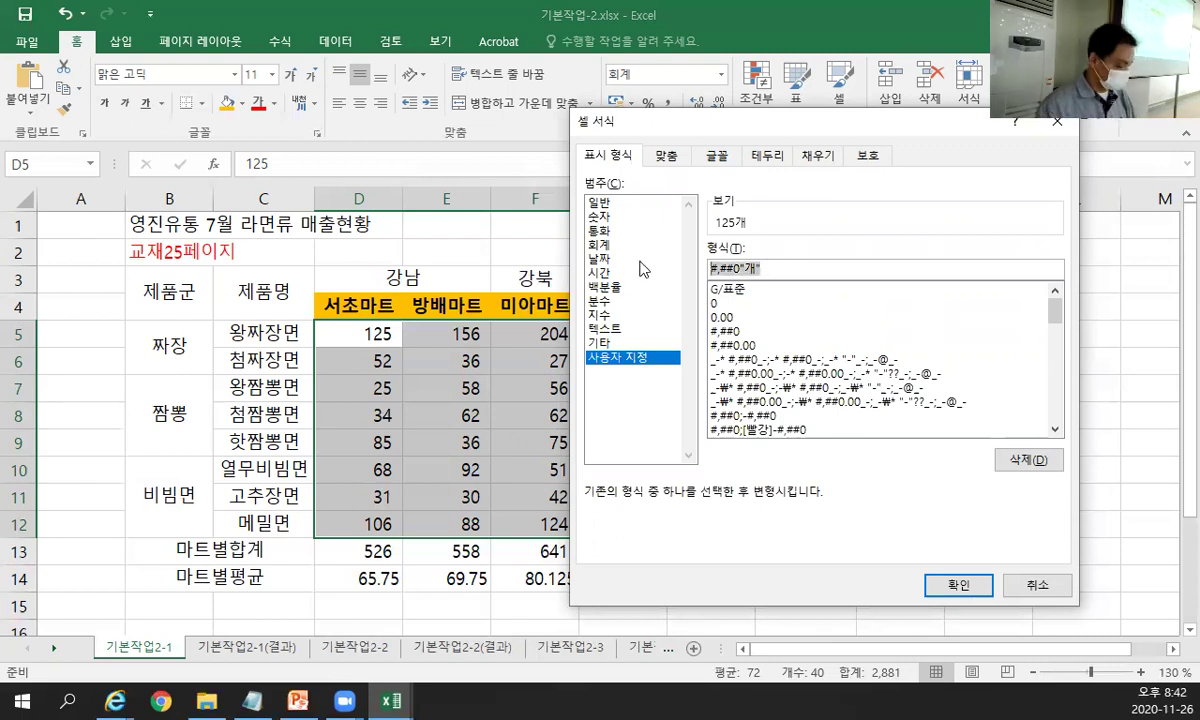
click(957, 586)
click(358, 257)
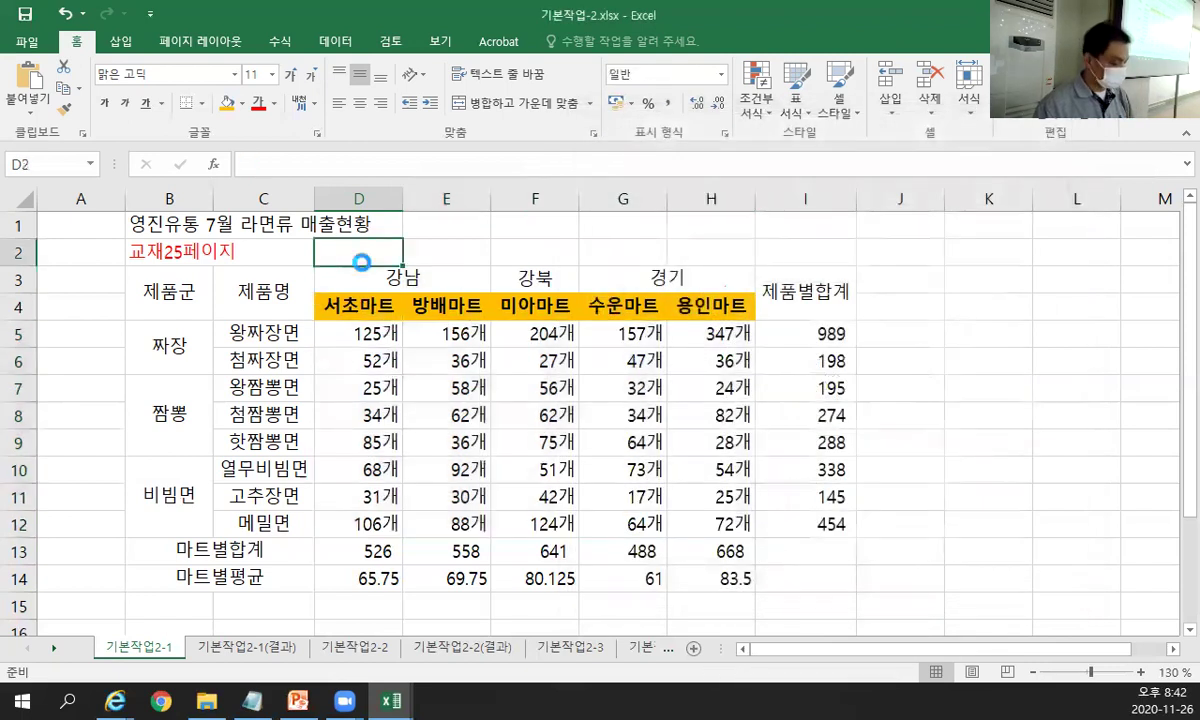
key(ctrl+v)
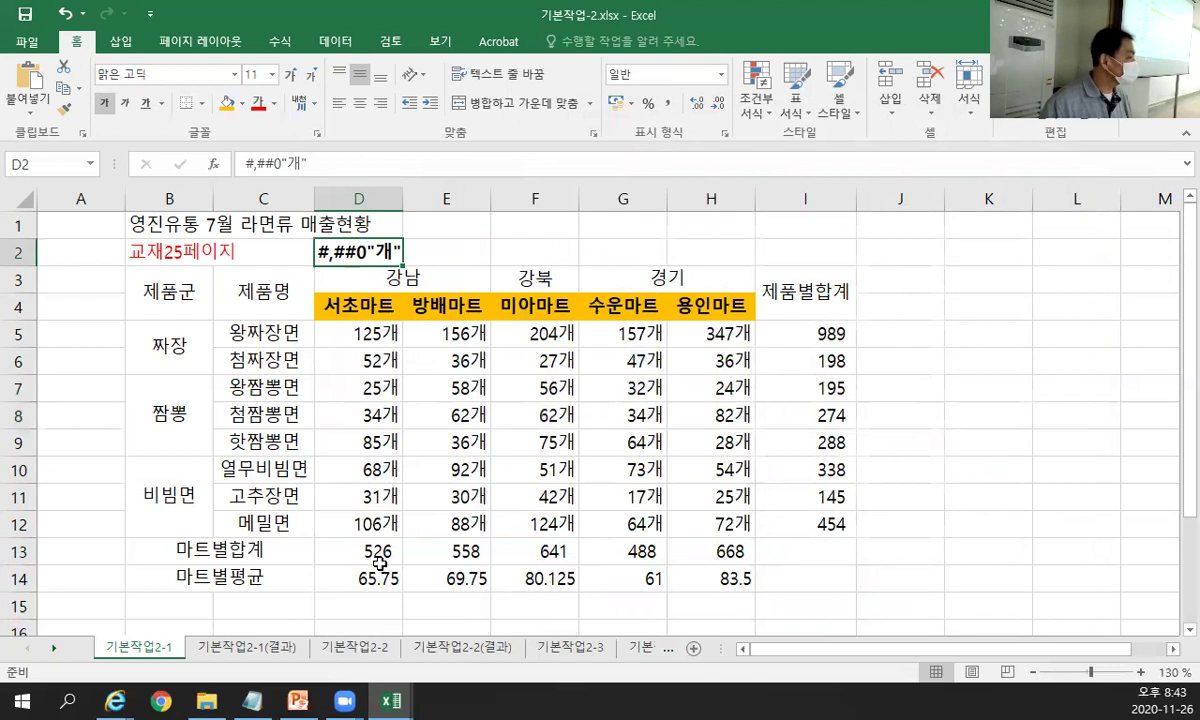
Show the mart averages in D14:H14 with two decimal places.
drag(343, 580, 735, 577)
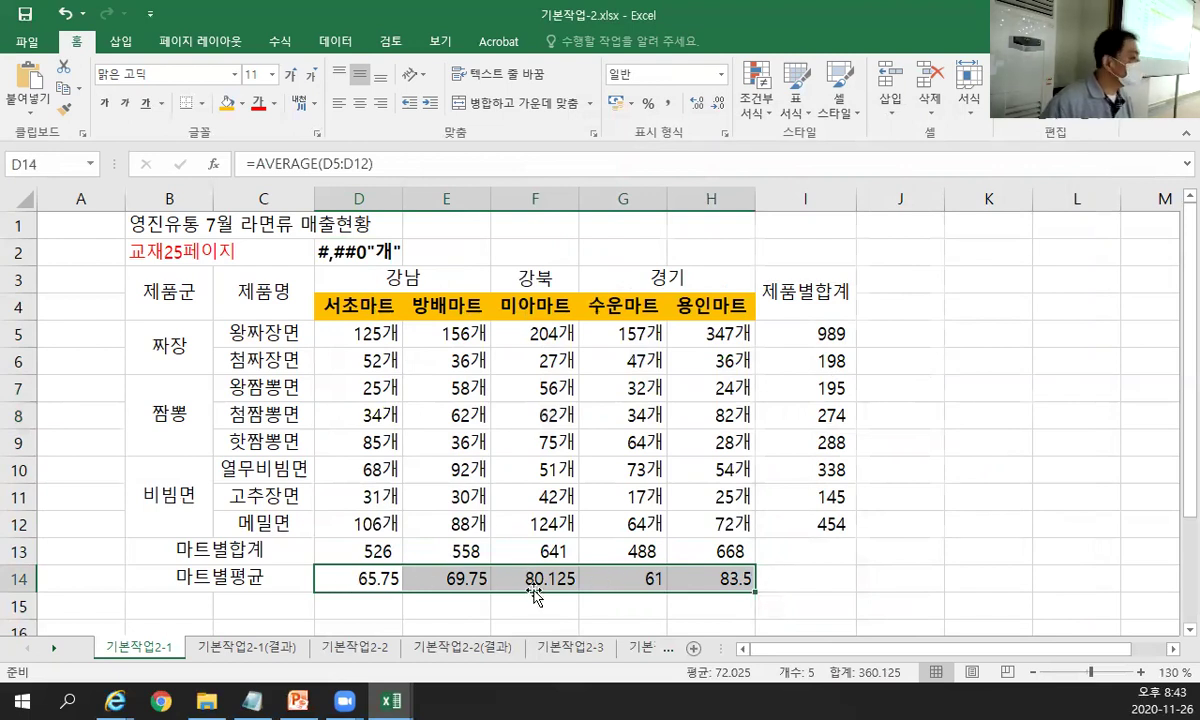
click(701, 108)
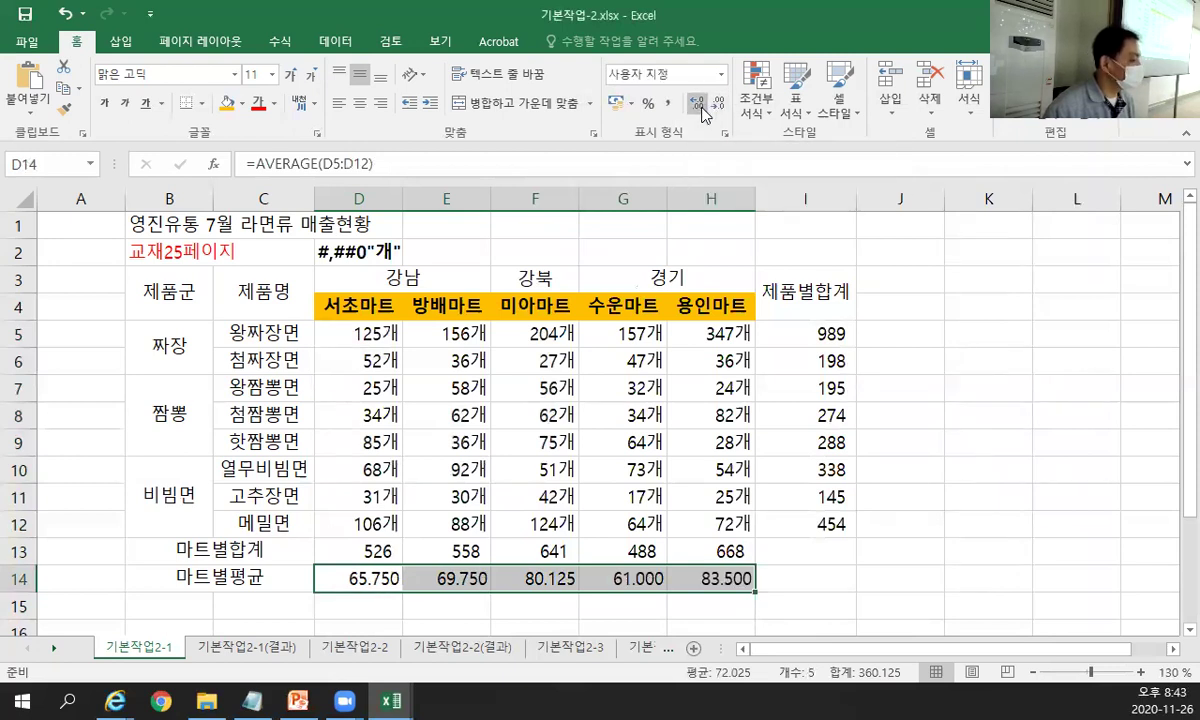
click(719, 106)
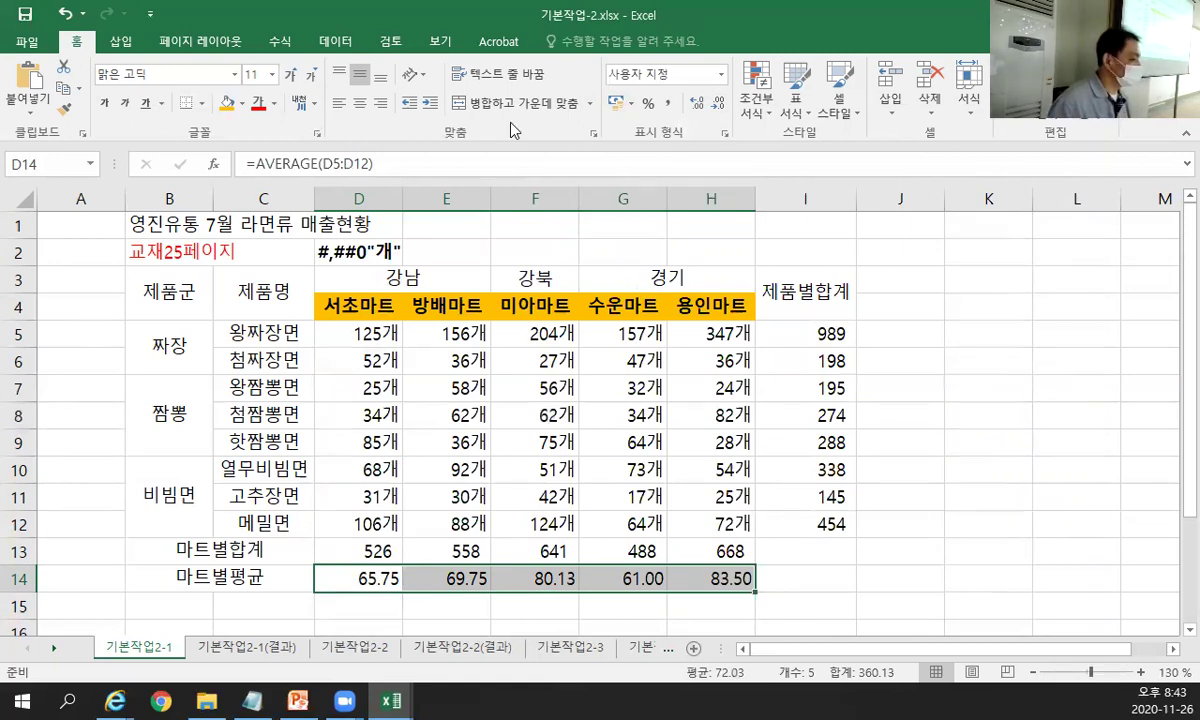
Apply all borders and a thick outside border to the table range B3:I14.
drag(169, 291, 745, 580)
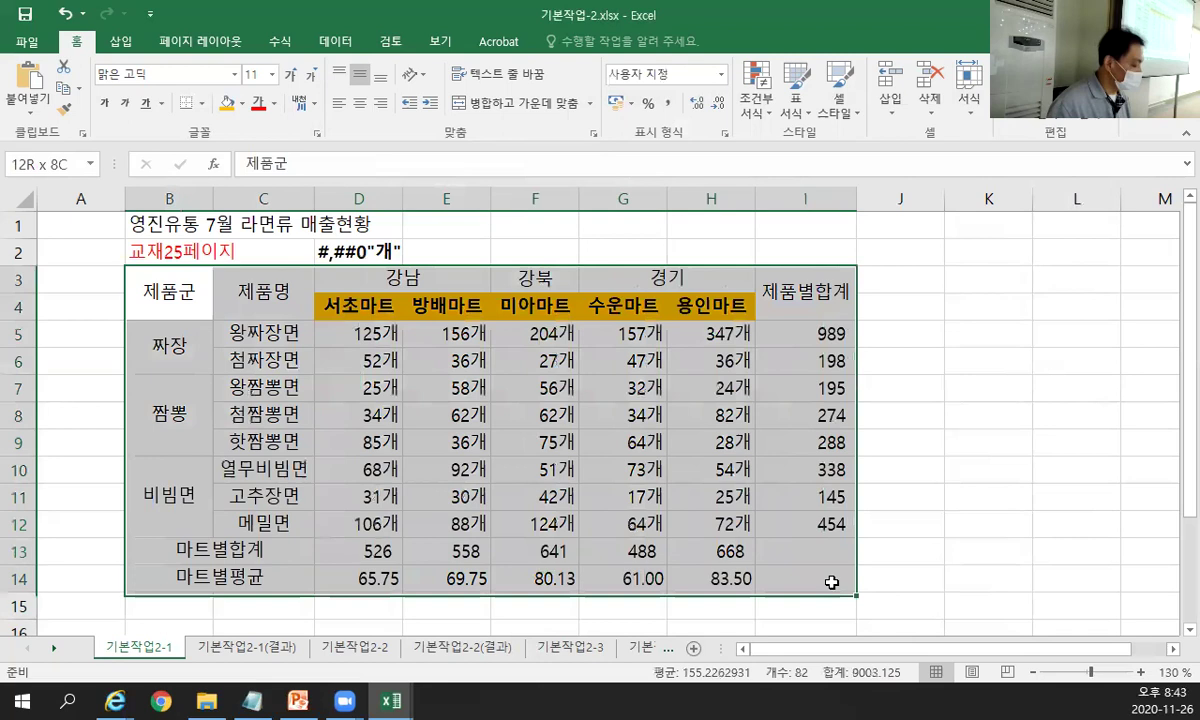
click(830, 582)
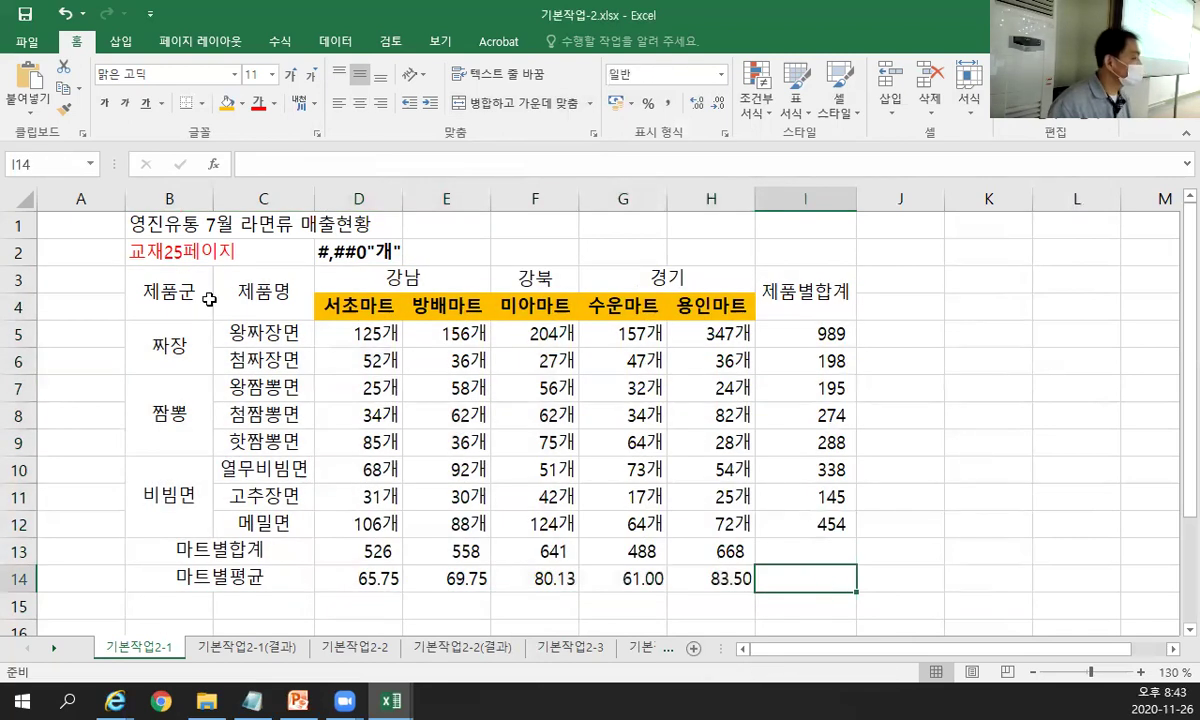
drag(165, 285, 779, 569)
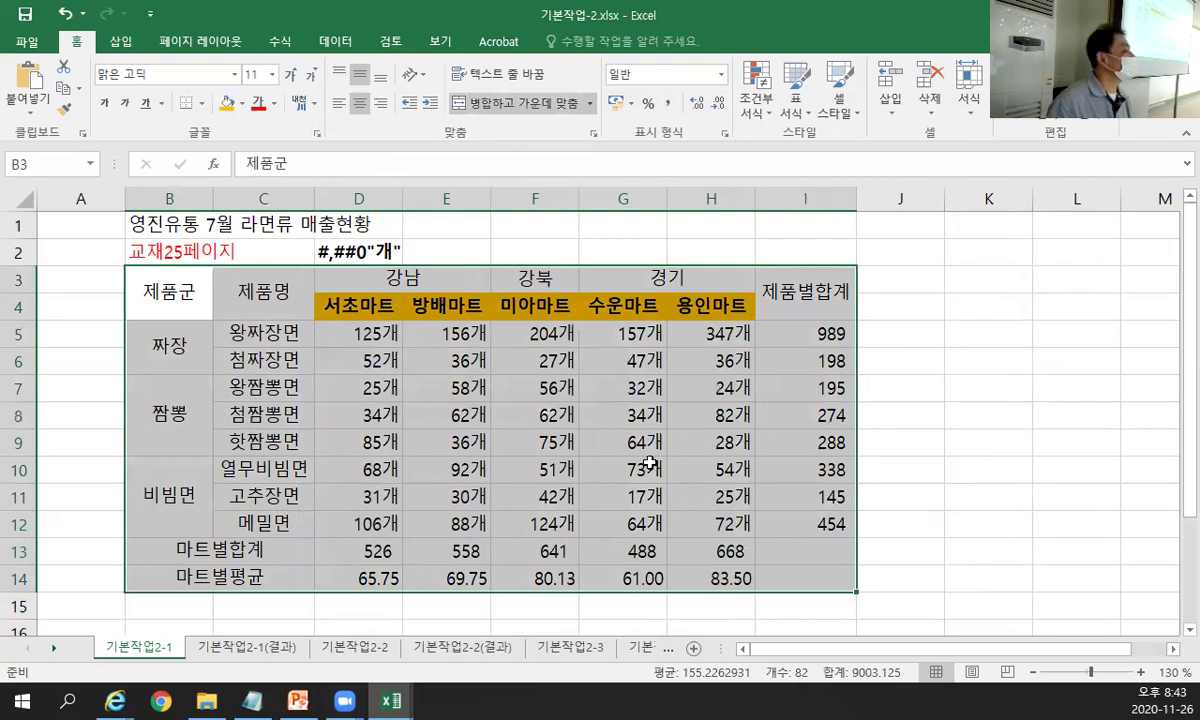
click(202, 104)
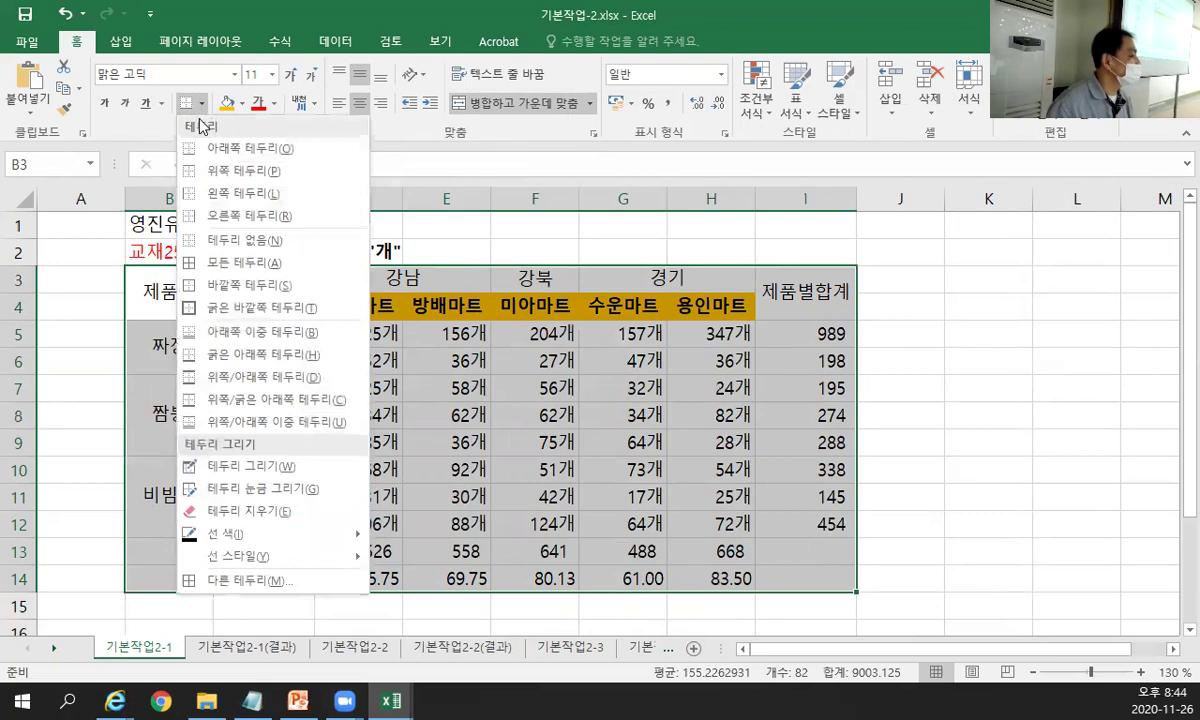
click(283, 264)
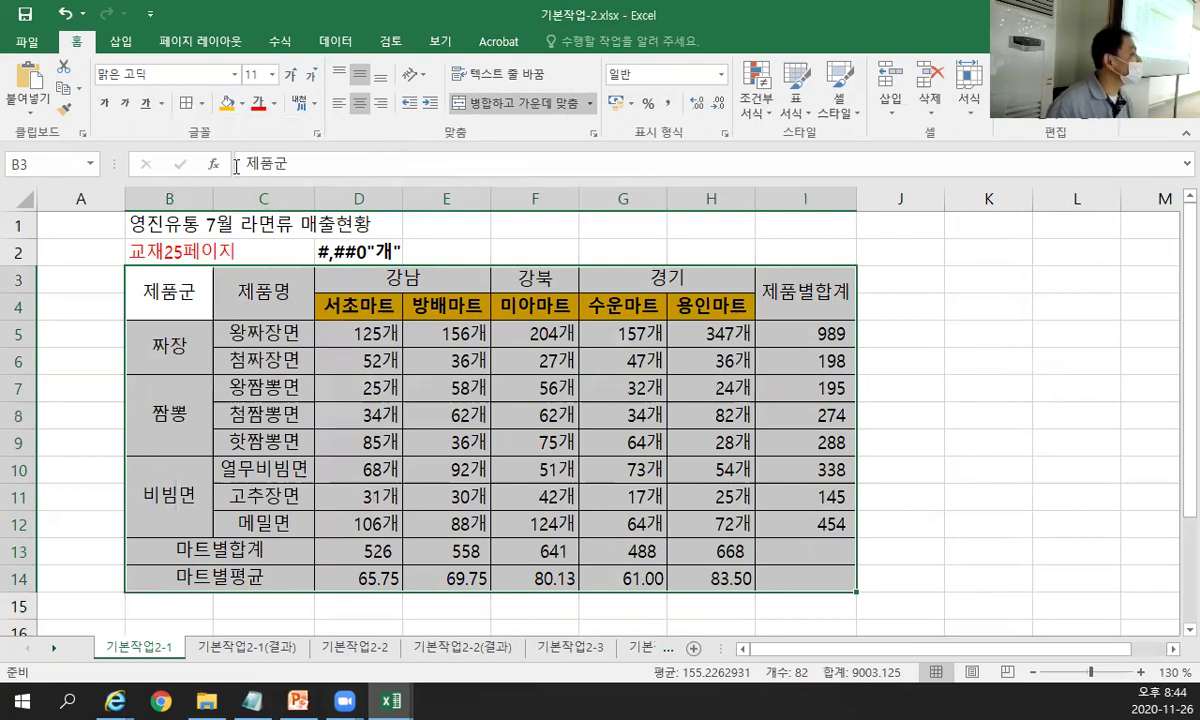
click(202, 104)
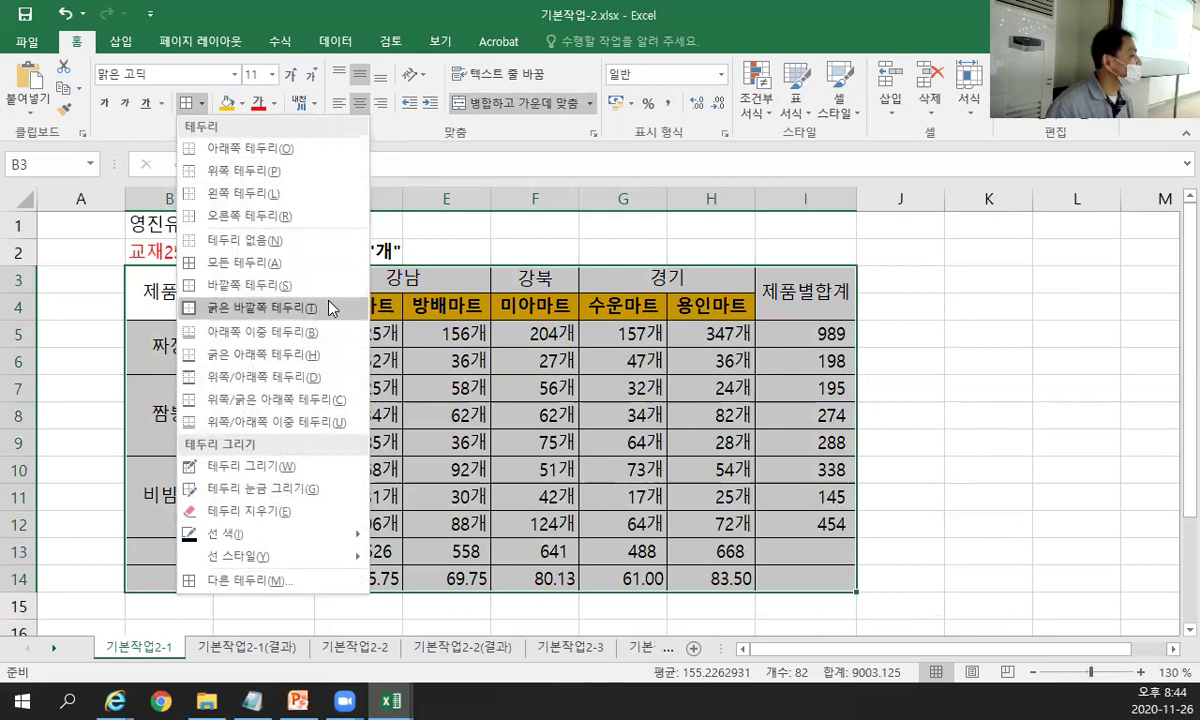
click(330, 307)
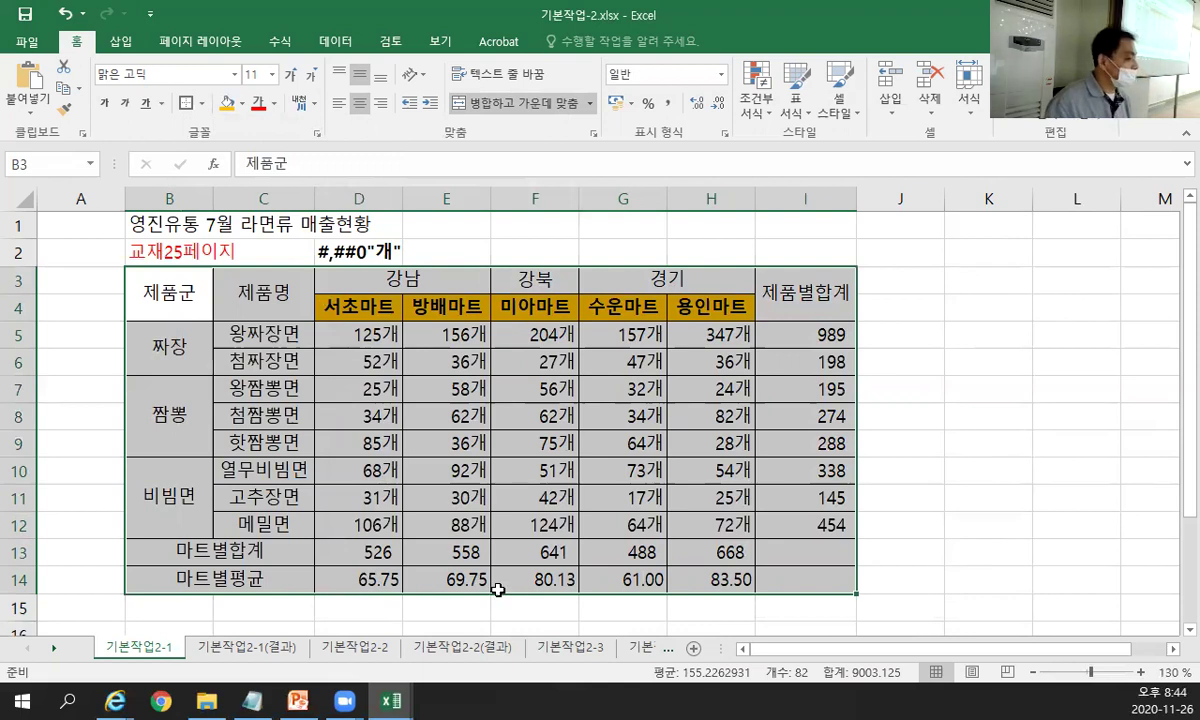
Add both diagonal borders to the empty cells I13:I14 so each is crossed with an X.
drag(781, 552, 806, 596)
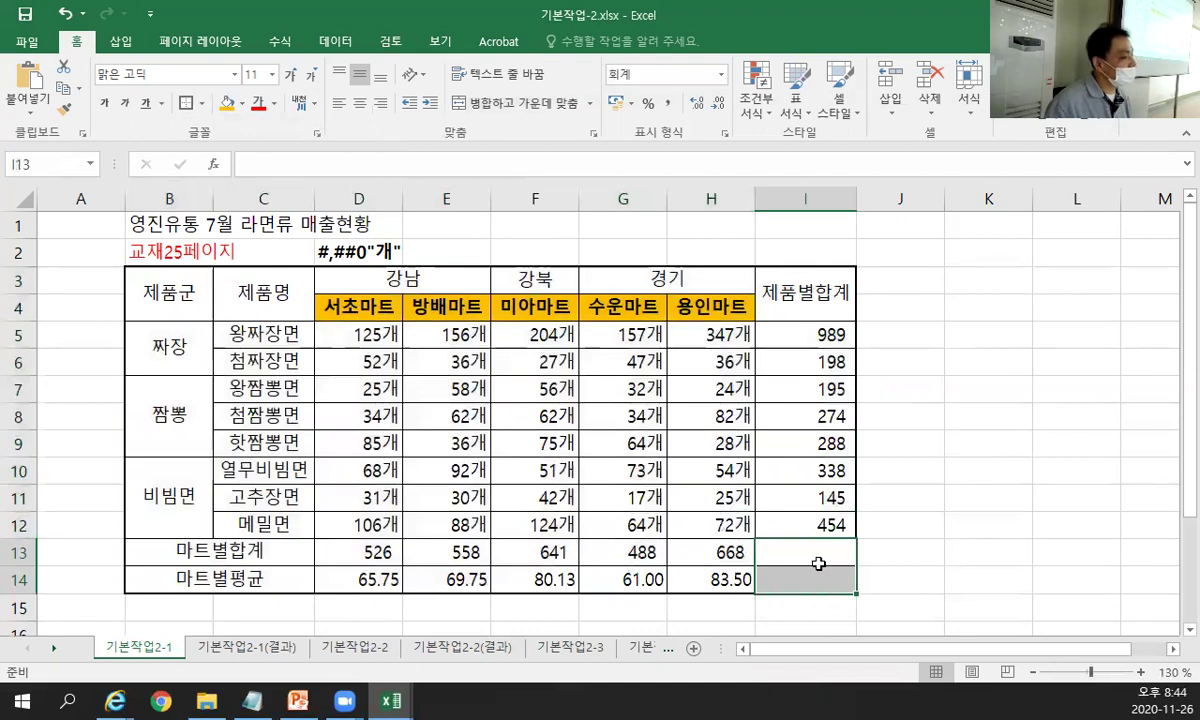
scroll(818, 563, down, 1)
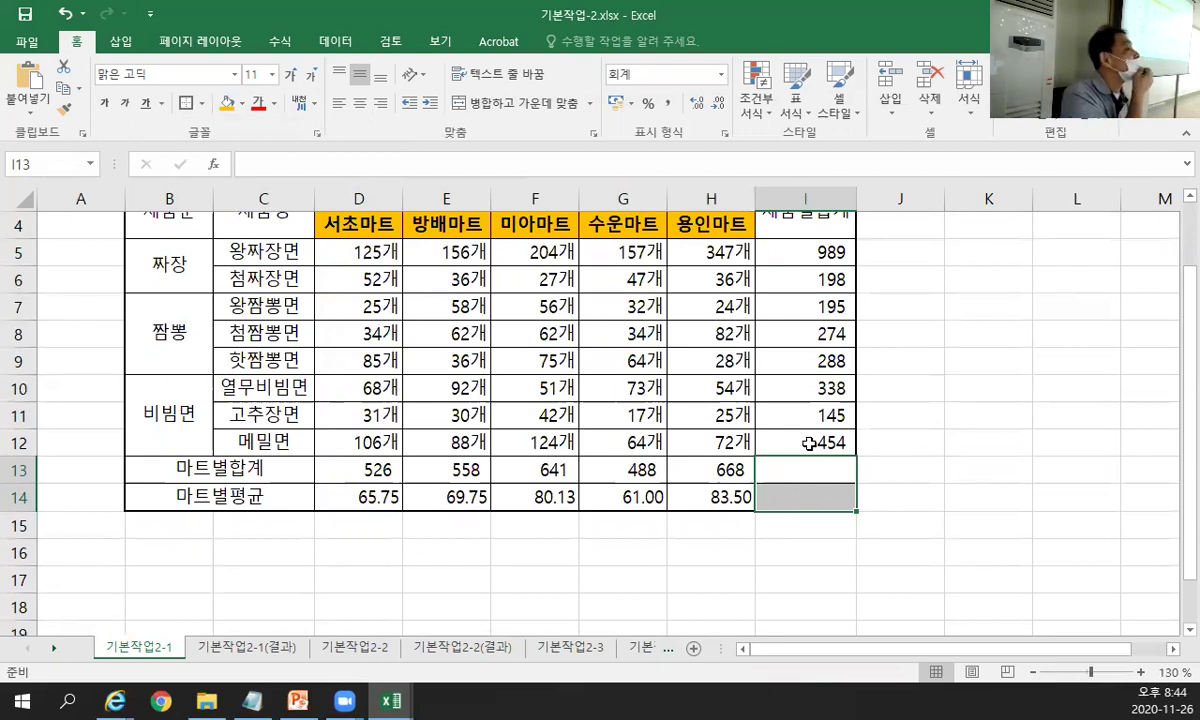
click(199, 103)
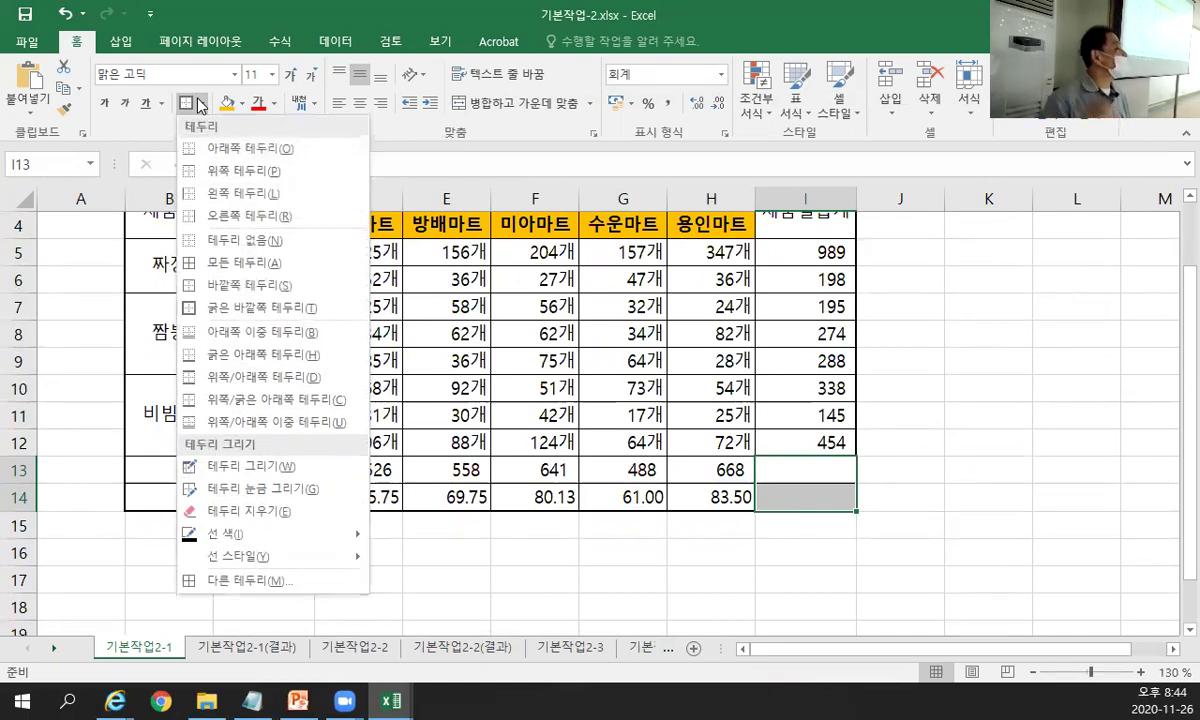
click(198, 105)
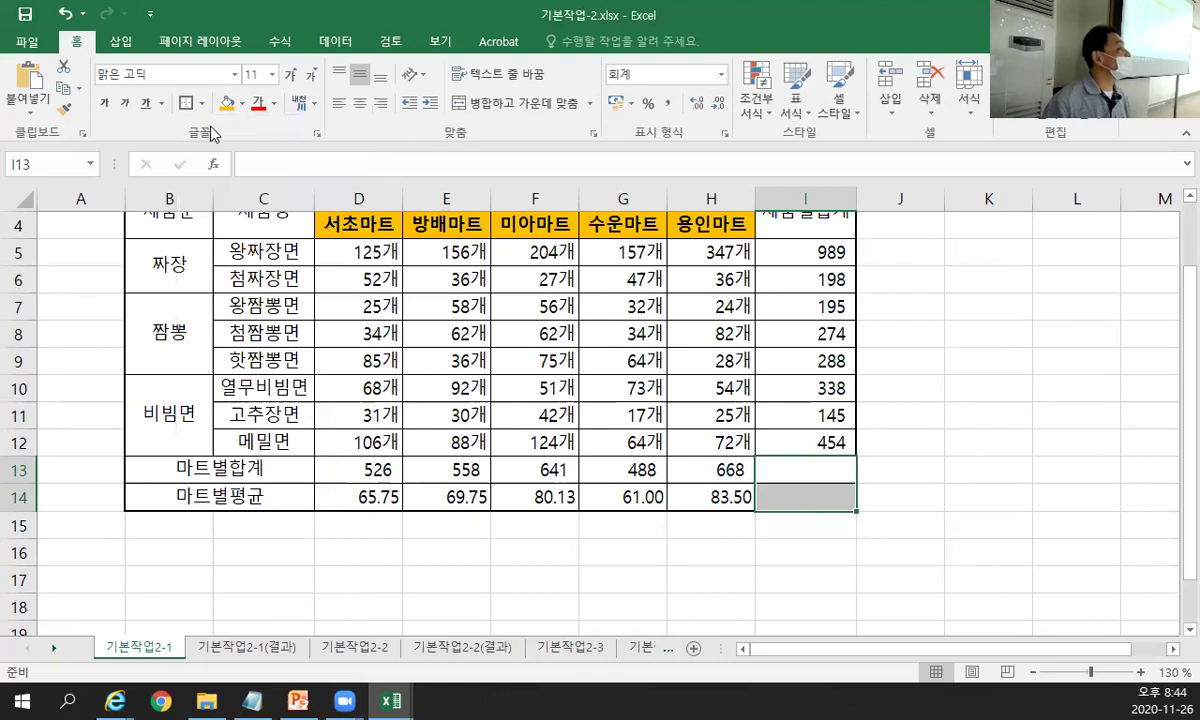
click(316, 140)
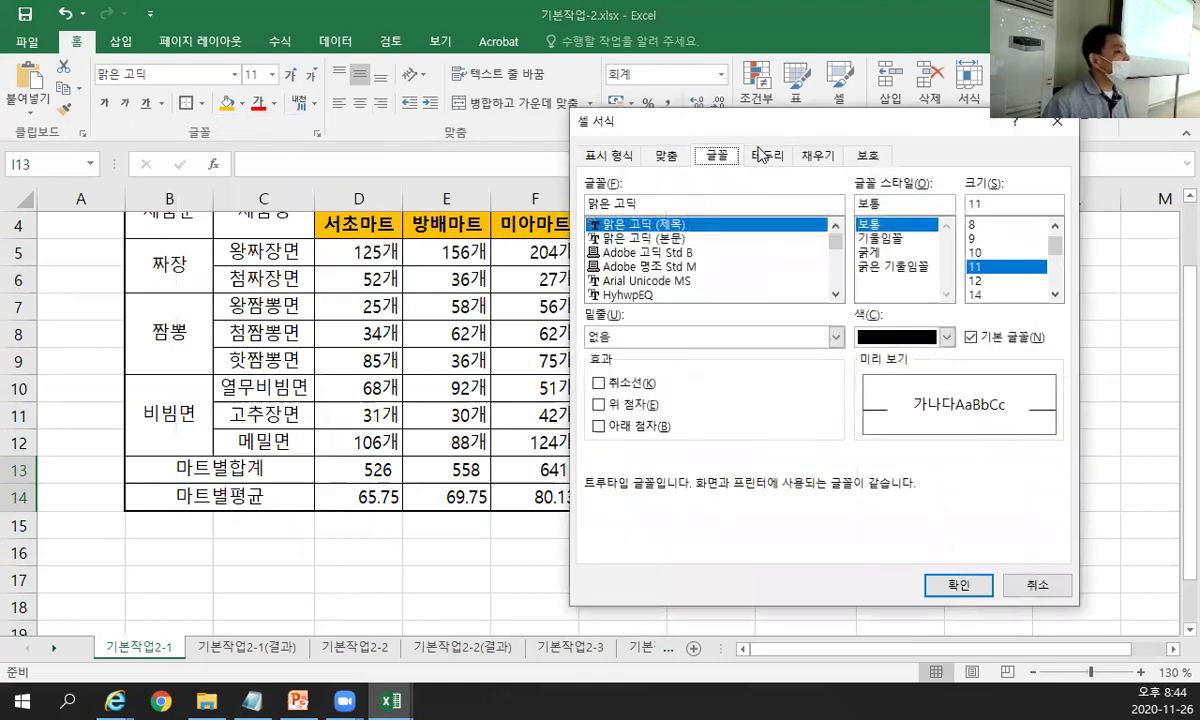
drag(645, 122, 192, 140)
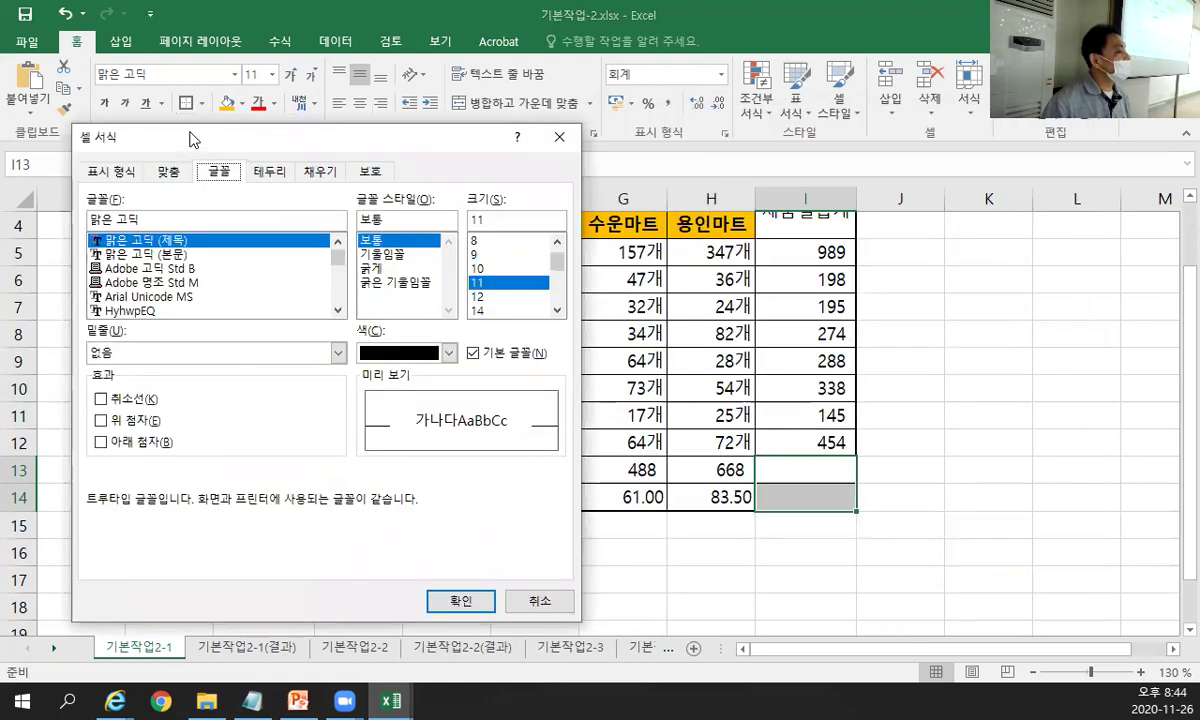
click(330, 175)
click(270, 172)
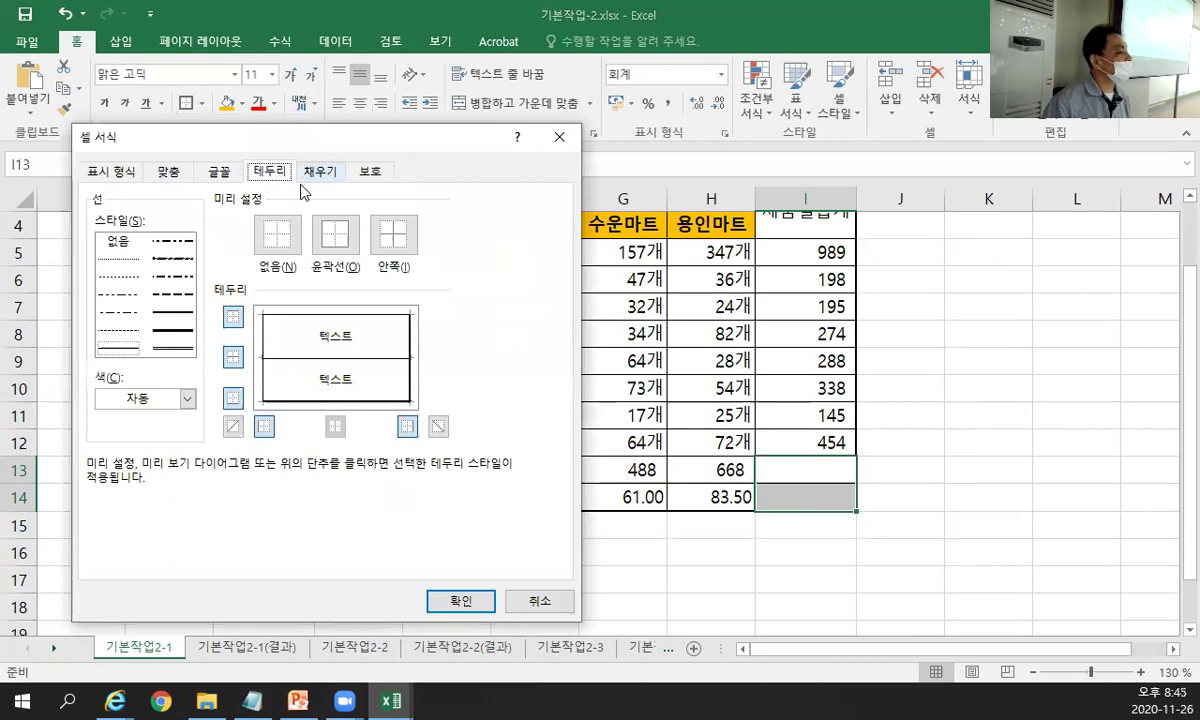
click(233, 427)
click(438, 427)
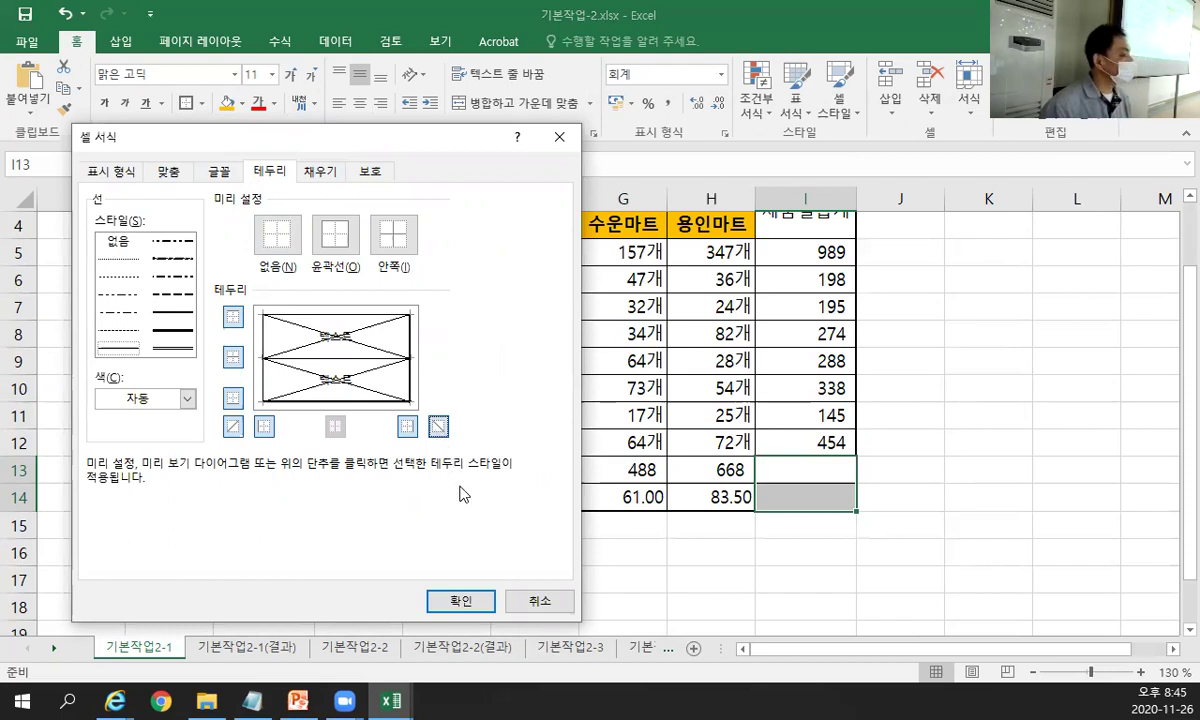
click(449, 609)
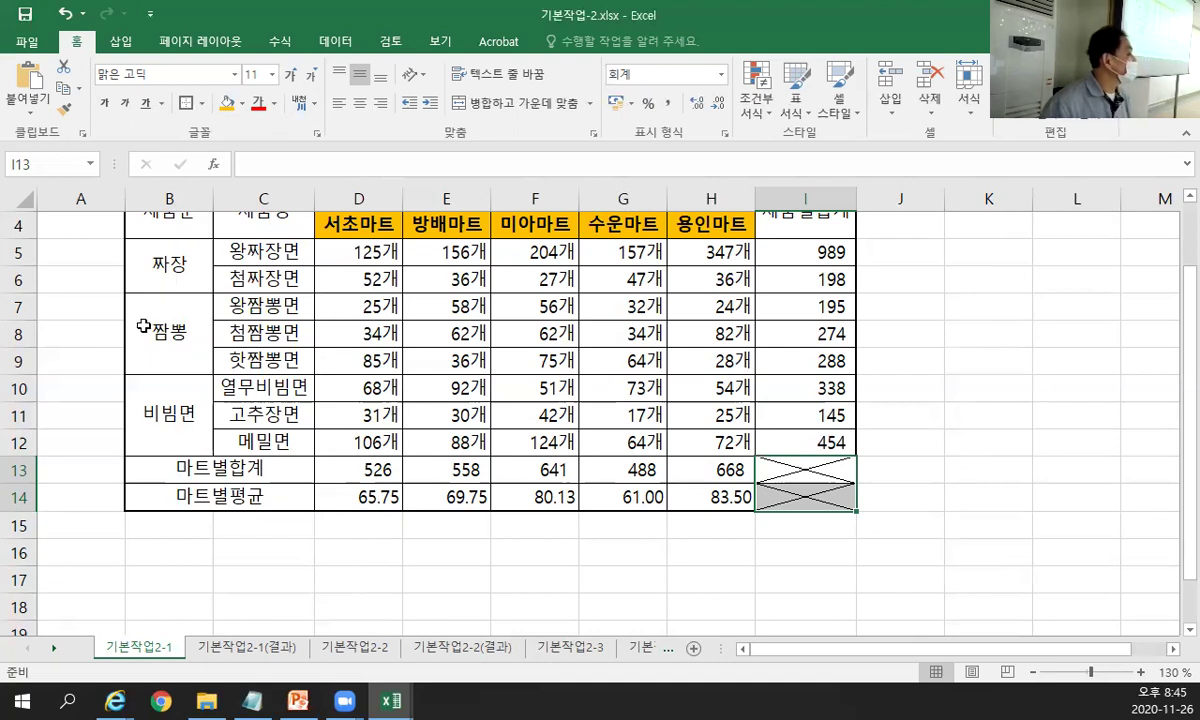
Set the width of column A to 2.
click(99, 199)
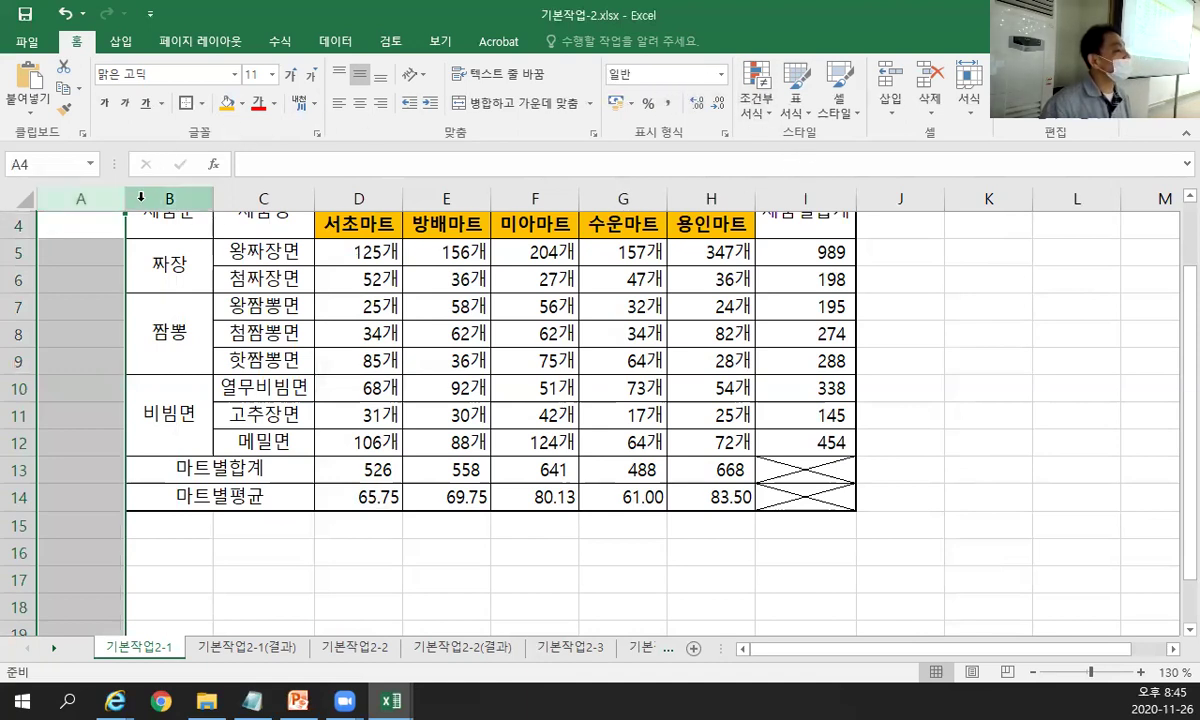
click(970, 105)
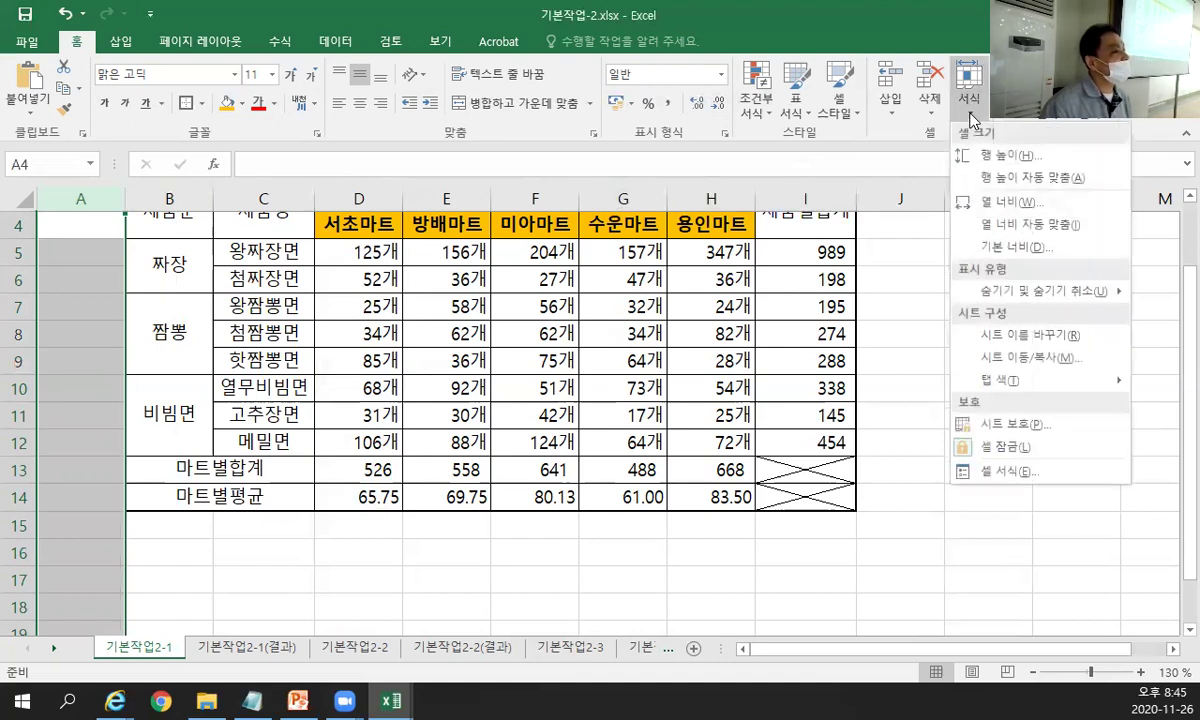
click(976, 208)
text(2)
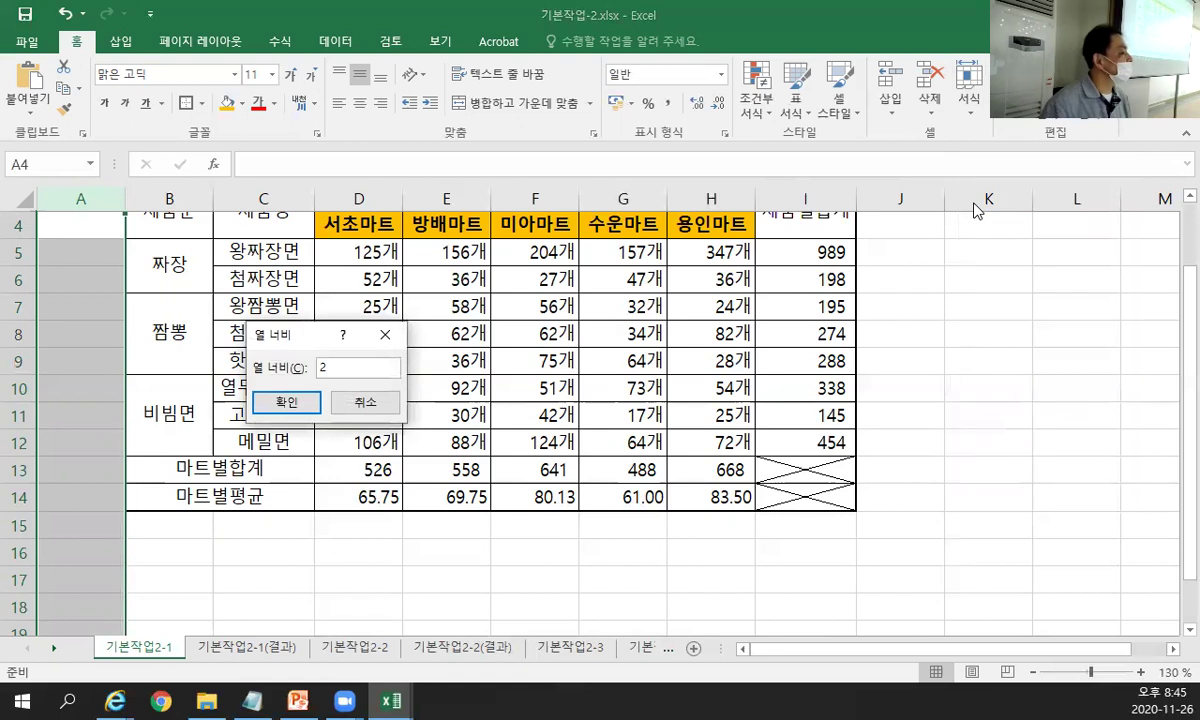
click(287, 403)
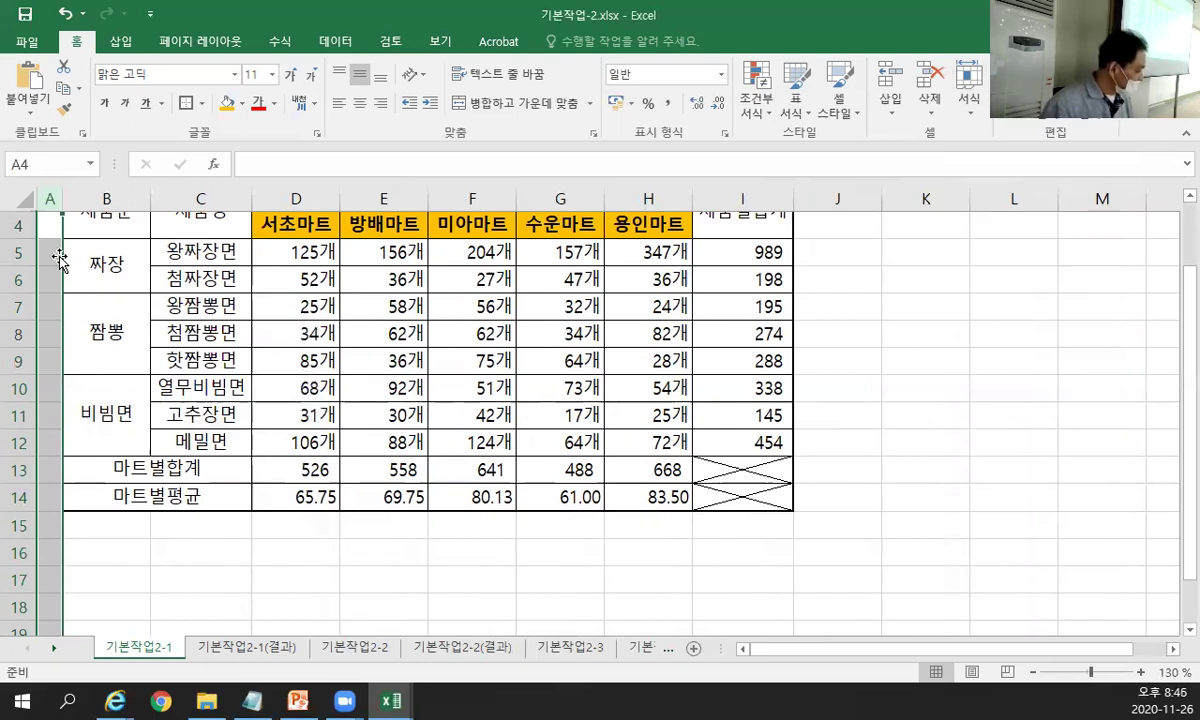
Define the name 제품명 for the product name range C5:C12.
scroll(202, 367, up, 1)
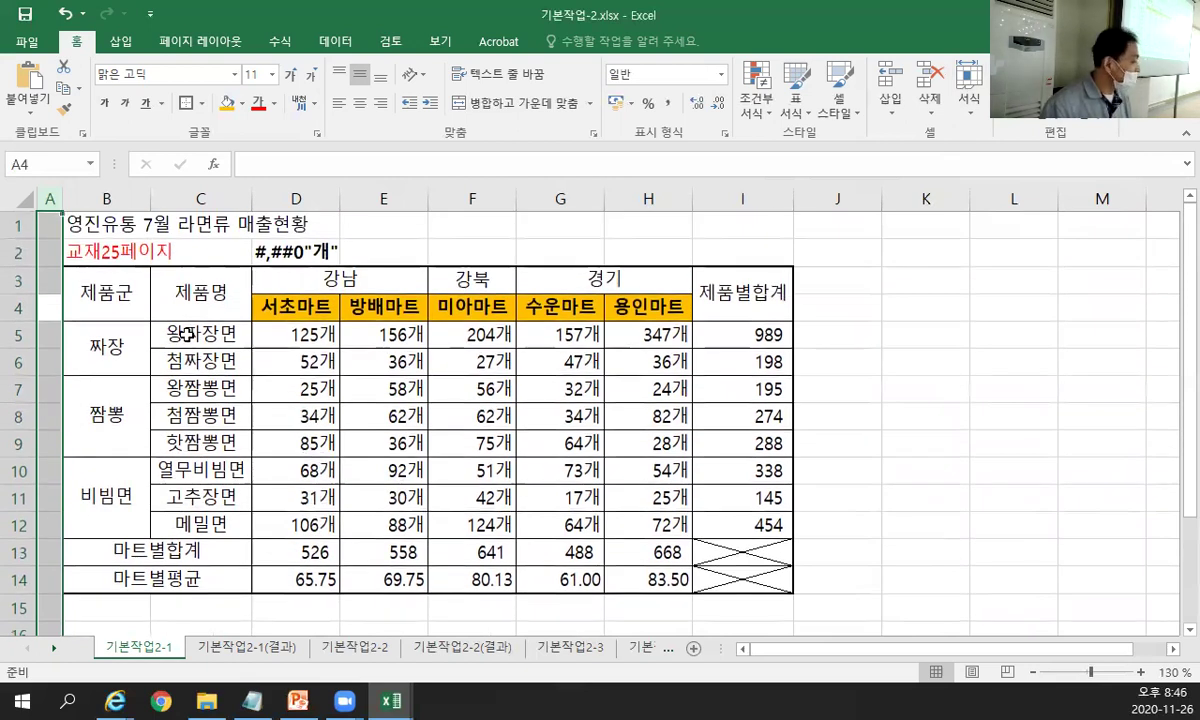
drag(186, 335, 188, 521)
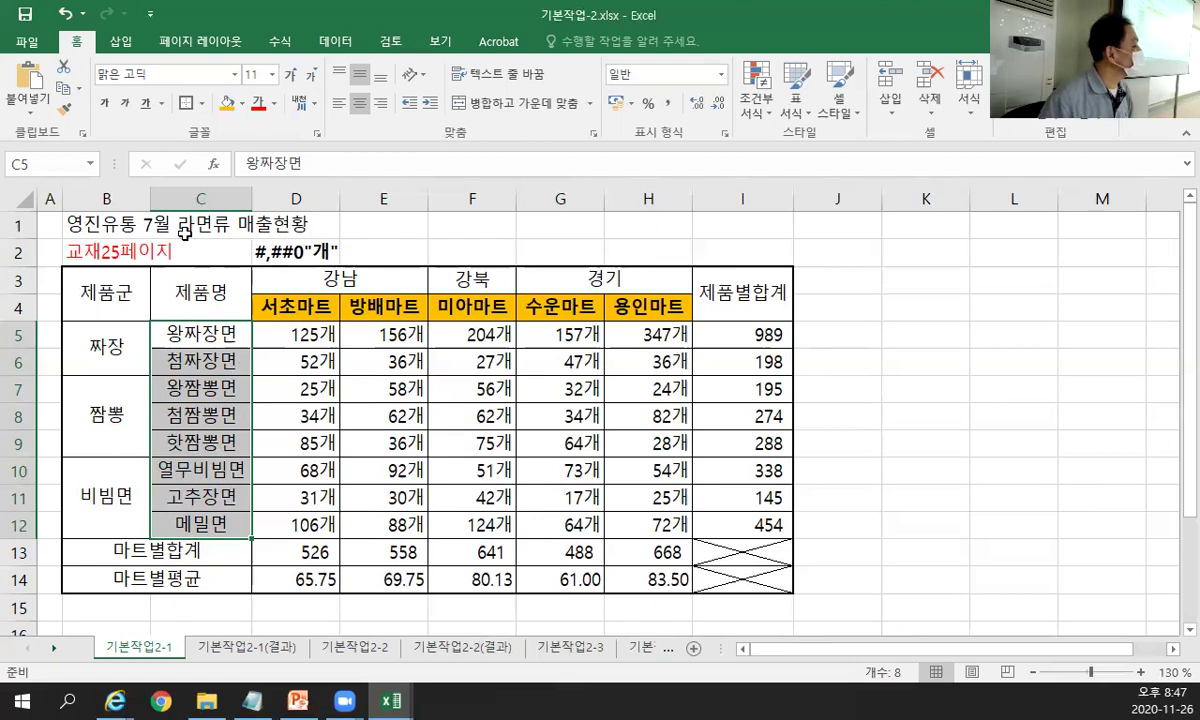
click(65, 166)
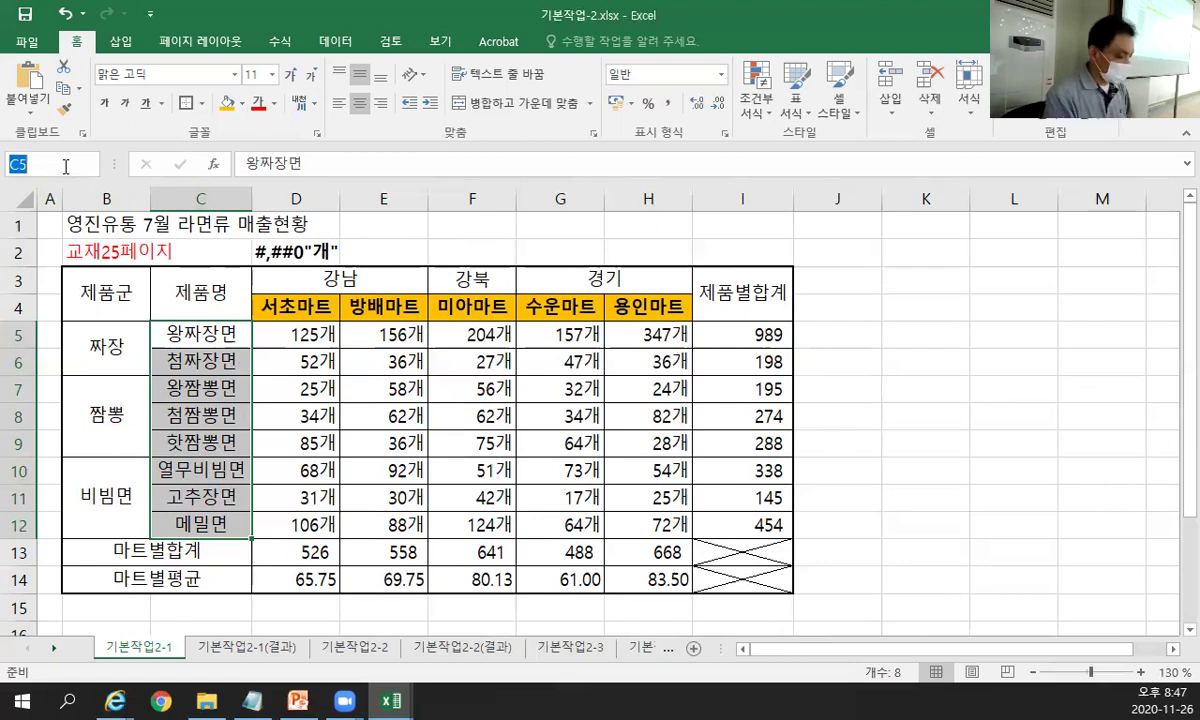
text(제품)
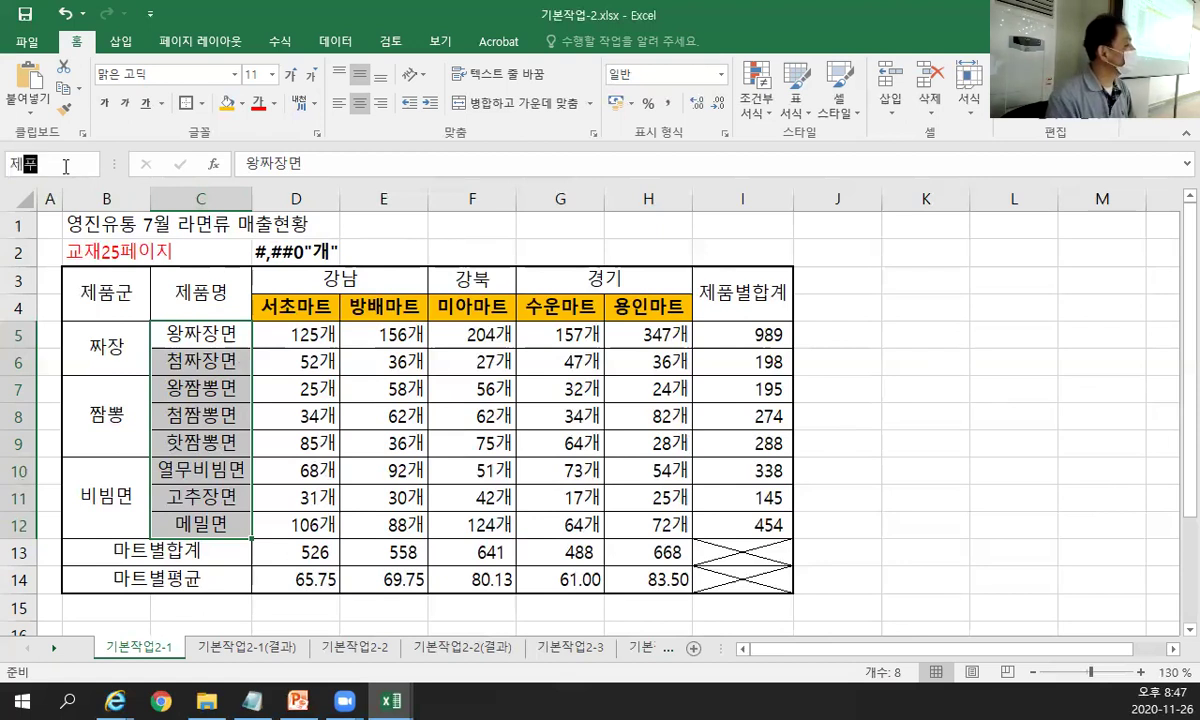
text(명)
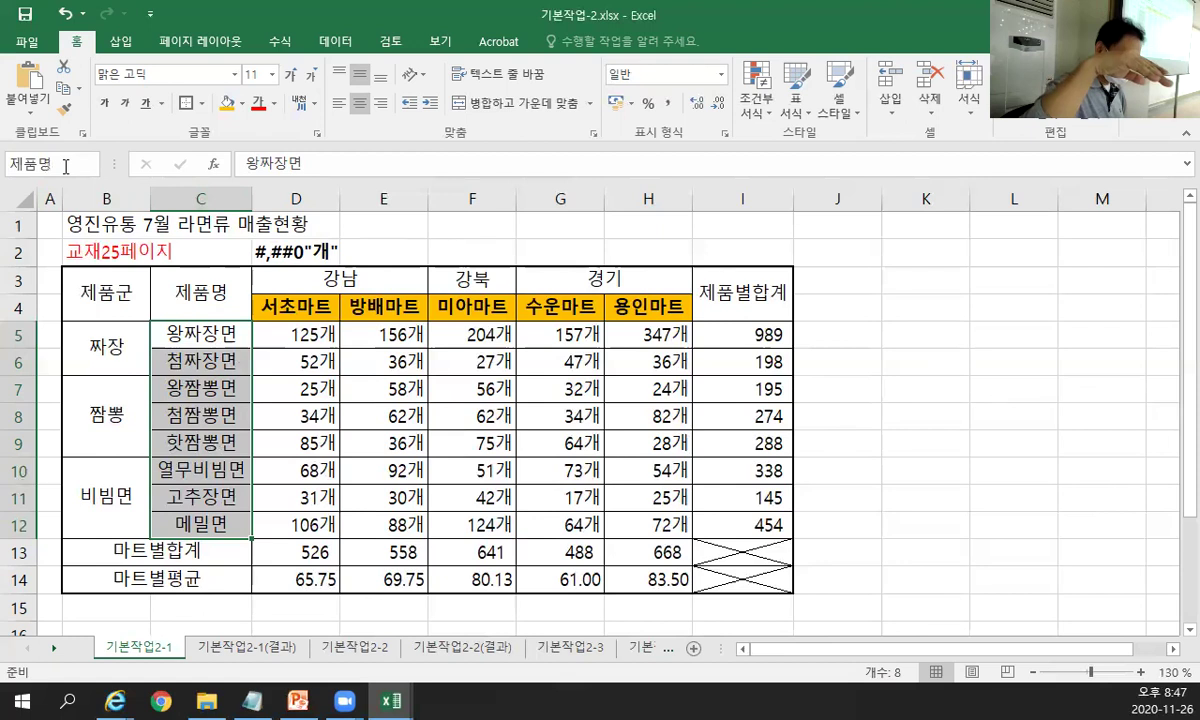
key(Return)
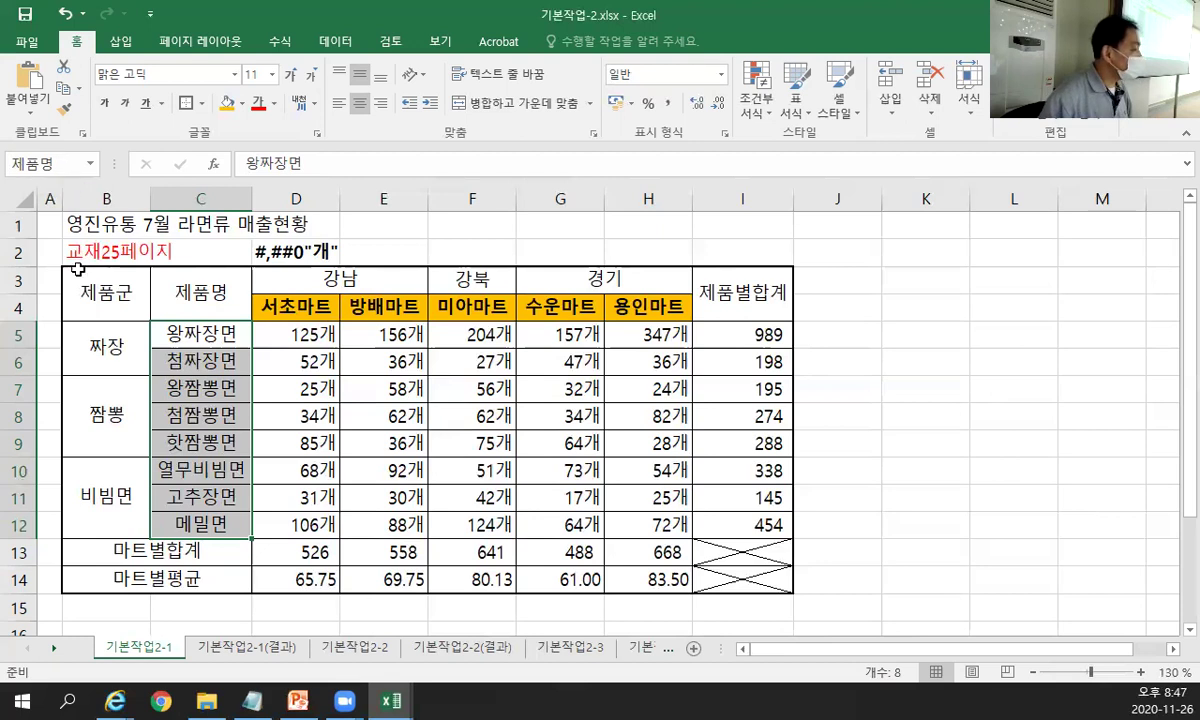
Set the horizontal alignment of the 마트별합계 and 마트별평균 labels in B13:C14 to 균등 분할 (들여쓰기).
drag(140, 556, 110, 570)
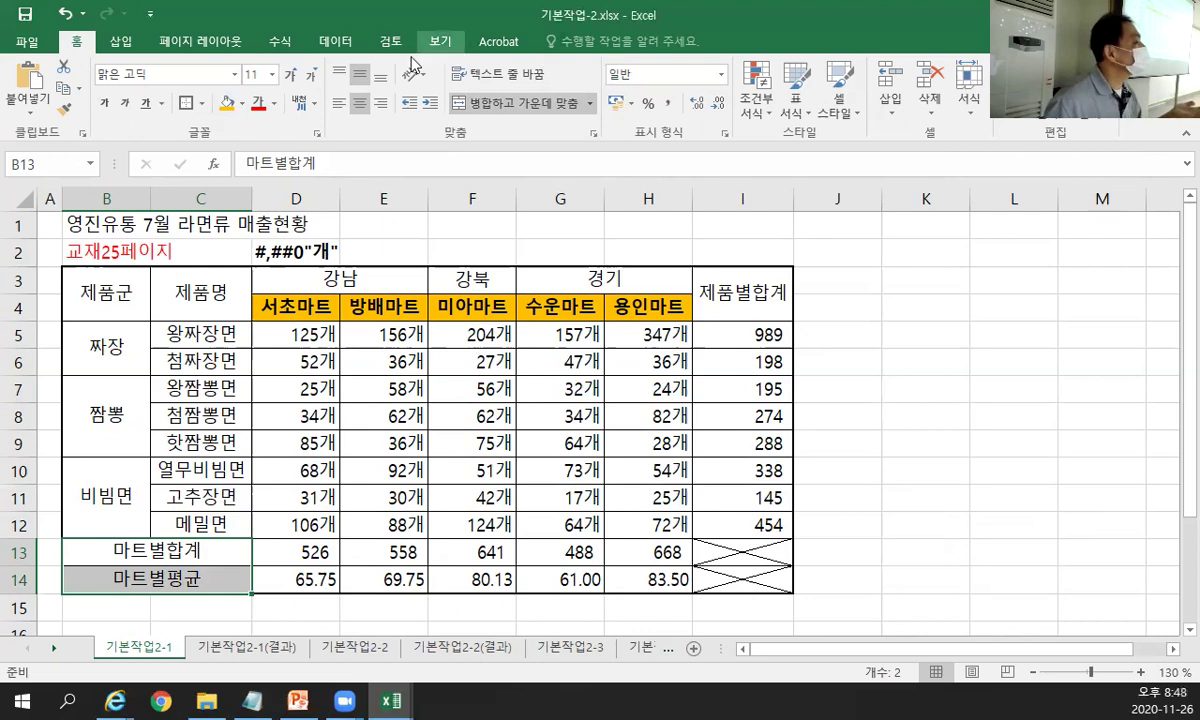
click(595, 137)
drag(396, 123, 624, 46)
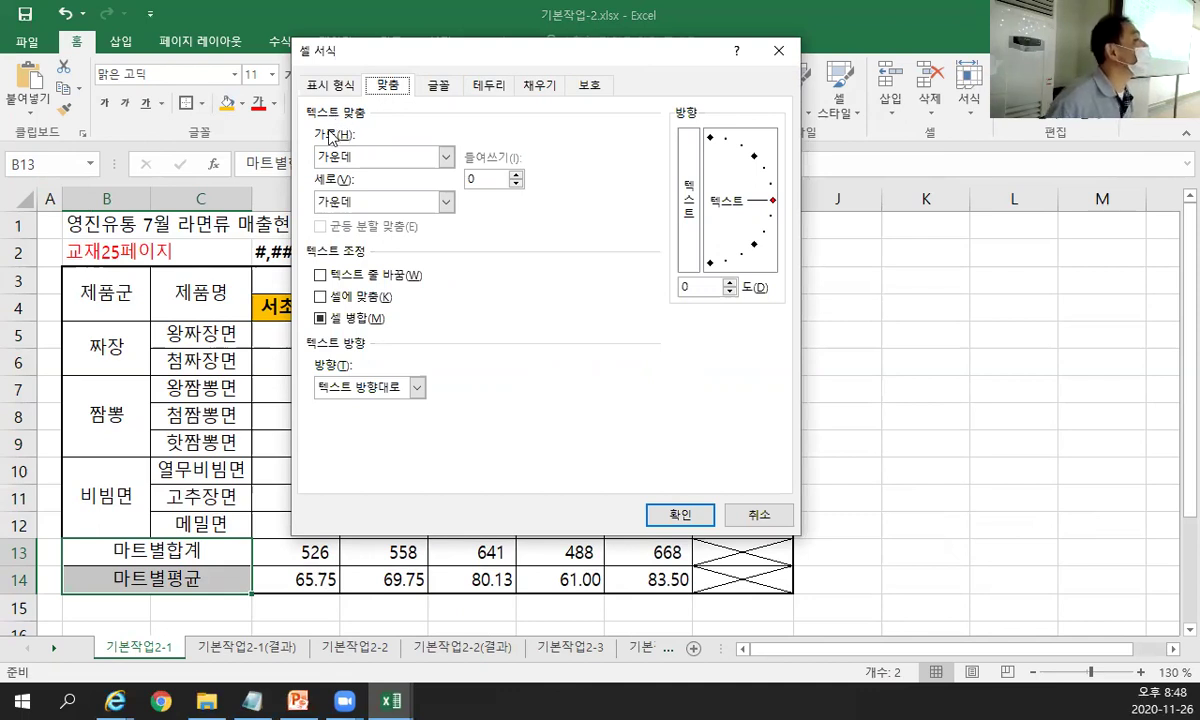
click(444, 158)
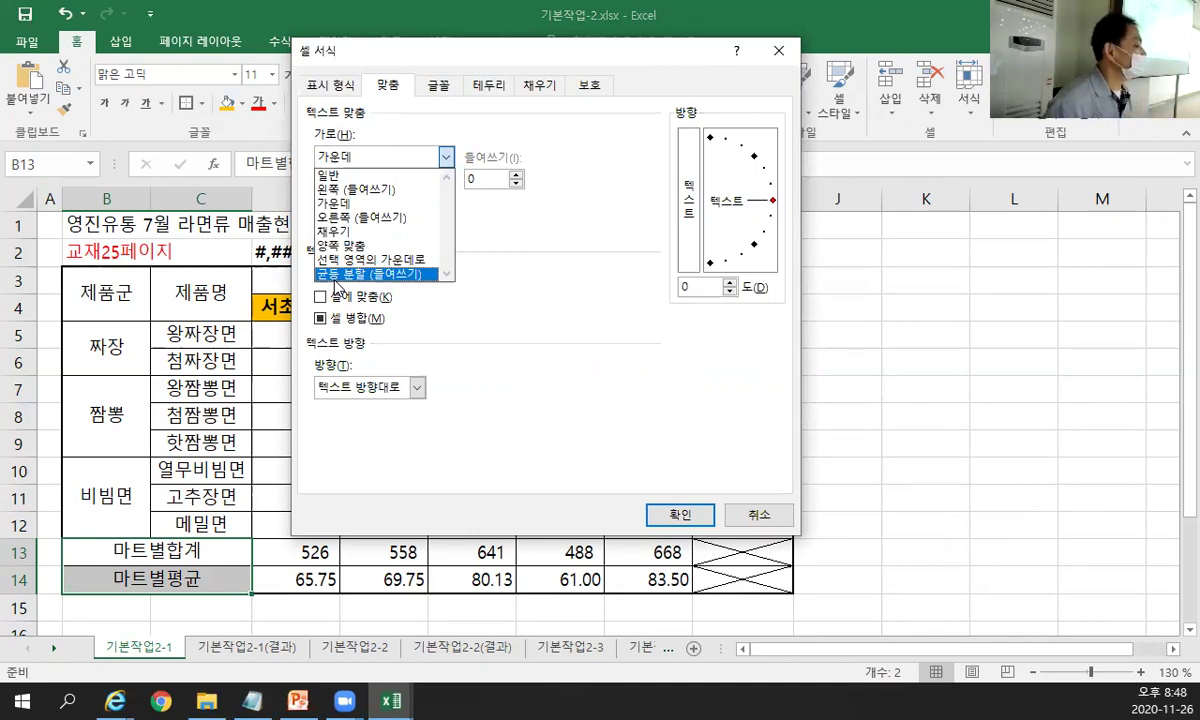
click(334, 278)
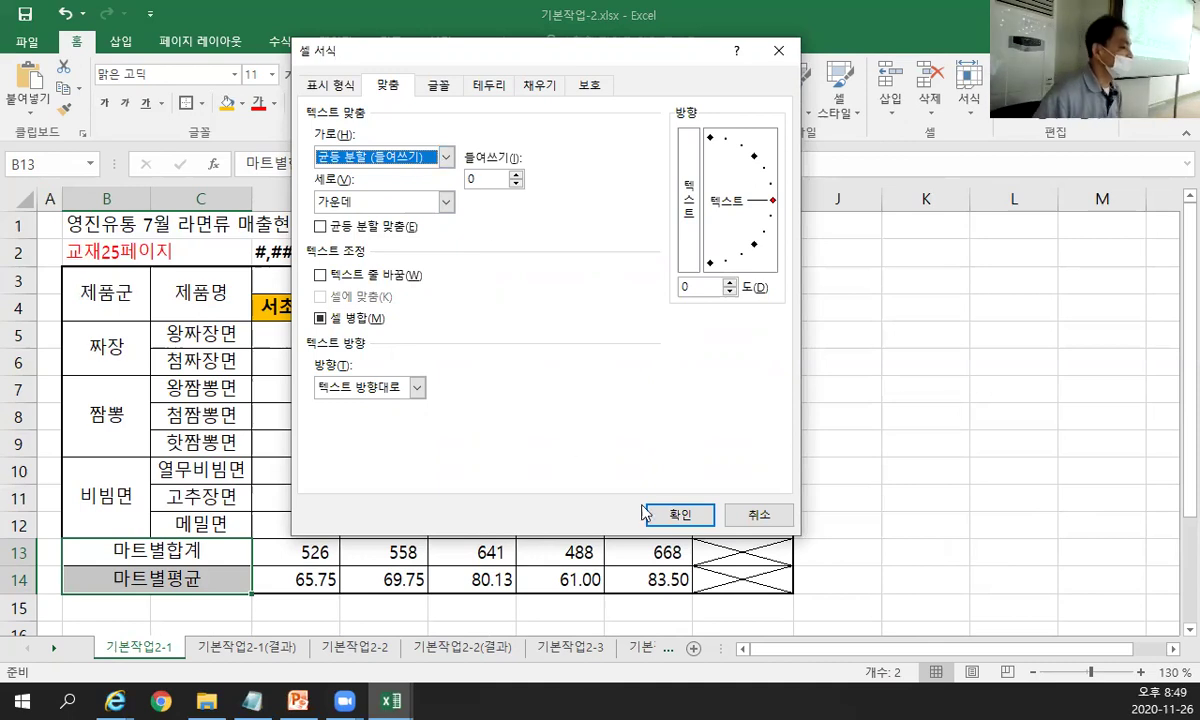
click(689, 520)
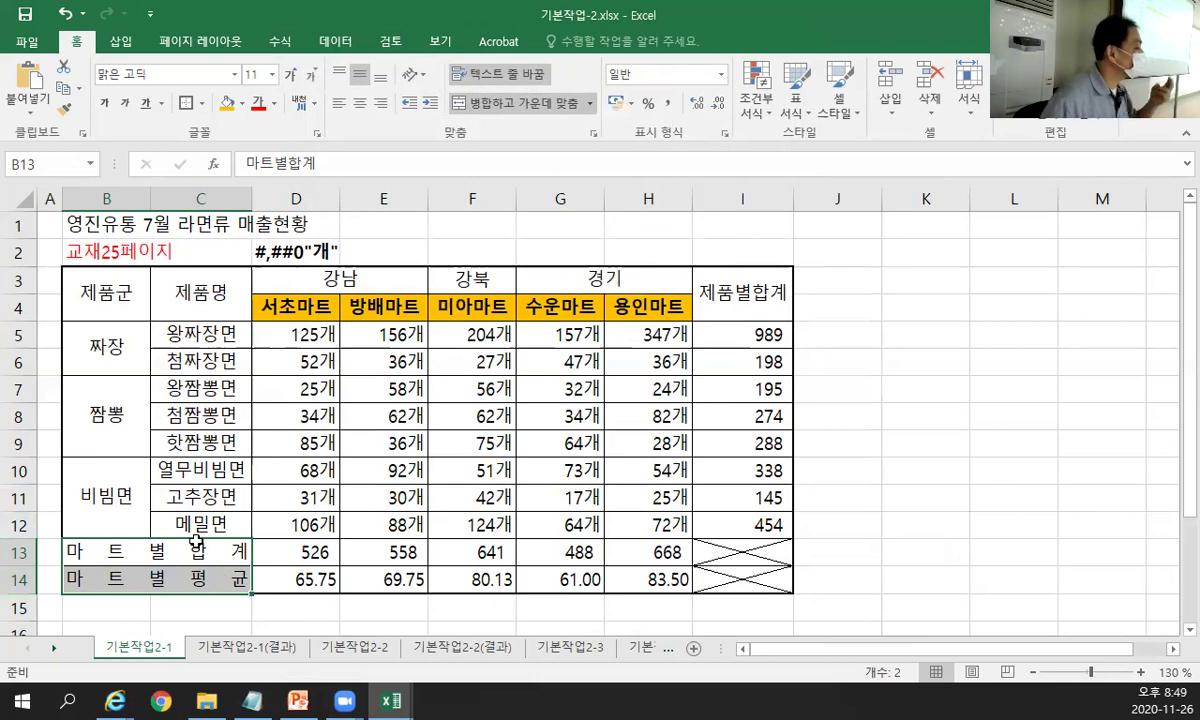
Set the indent of the distributed labels in B13:C14 to 1.
click(594, 138)
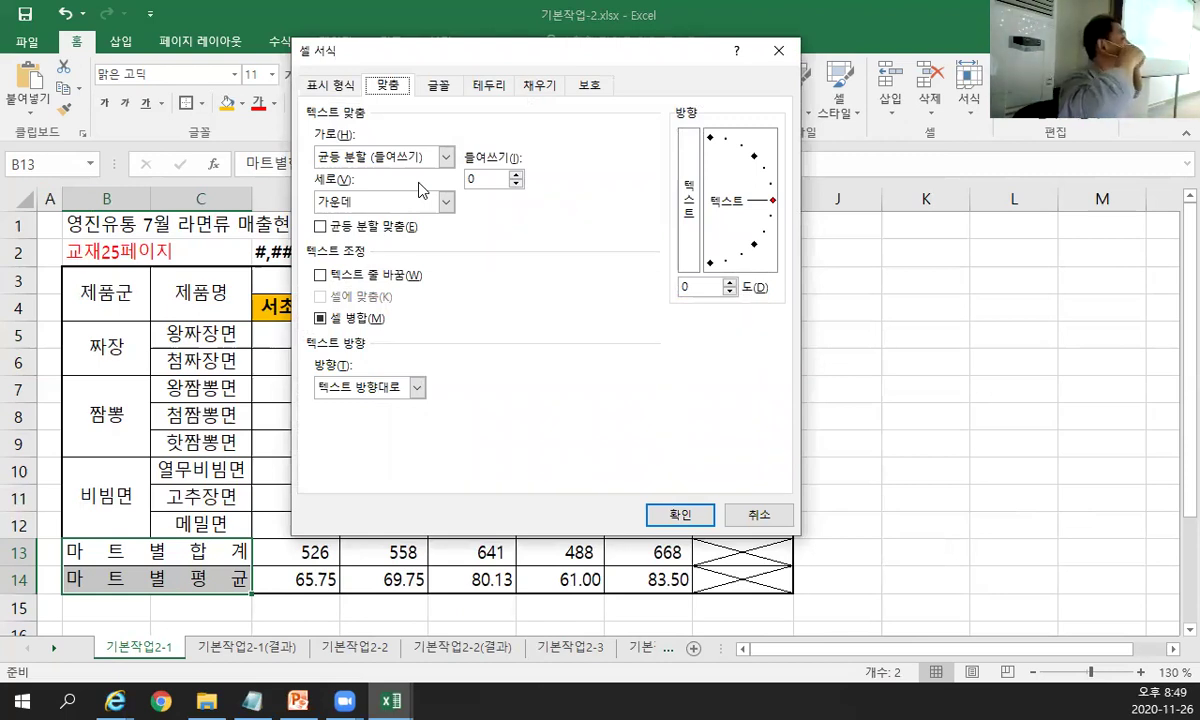
click(517, 175)
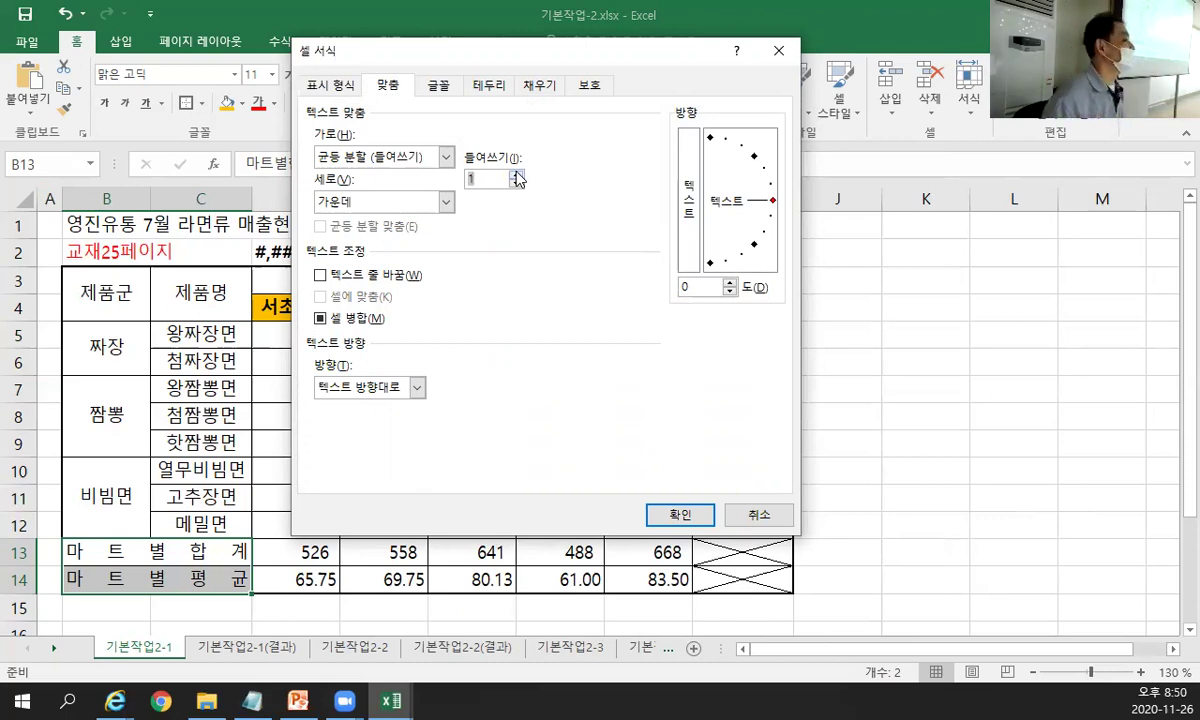
click(516, 183)
click(516, 175)
click(516, 183)
click(516, 175)
click(516, 175)
click(516, 175)
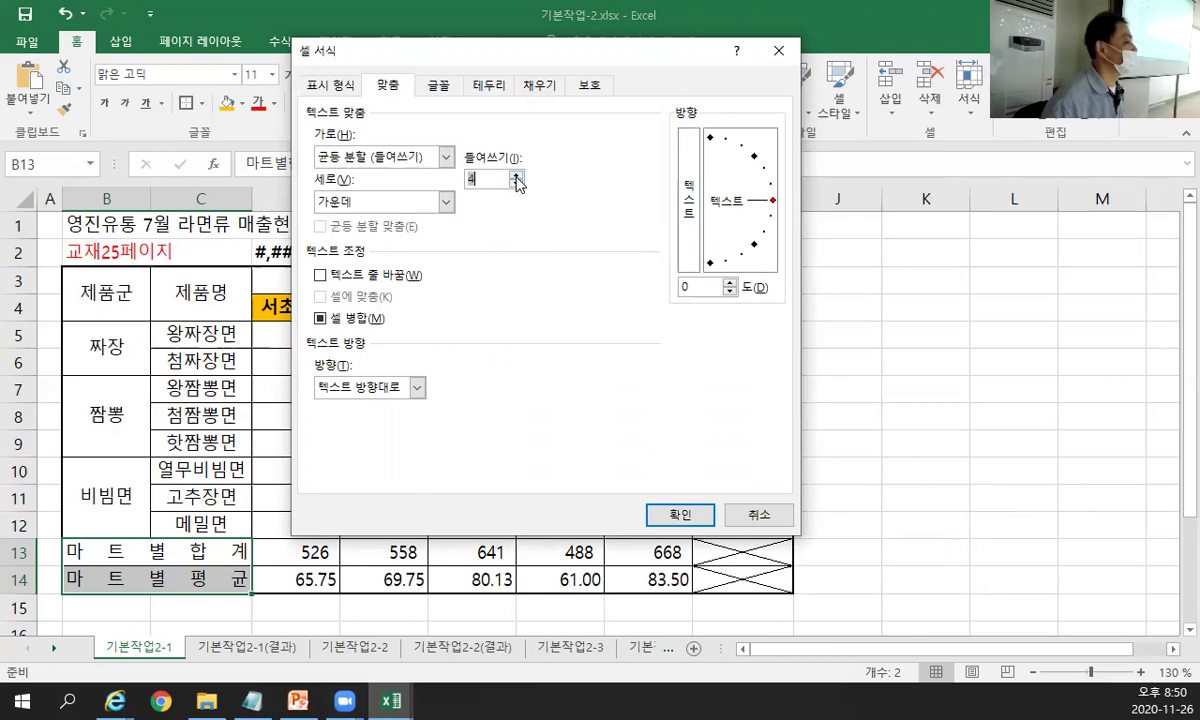
click(516, 184)
click(516, 184)
click(516, 184)
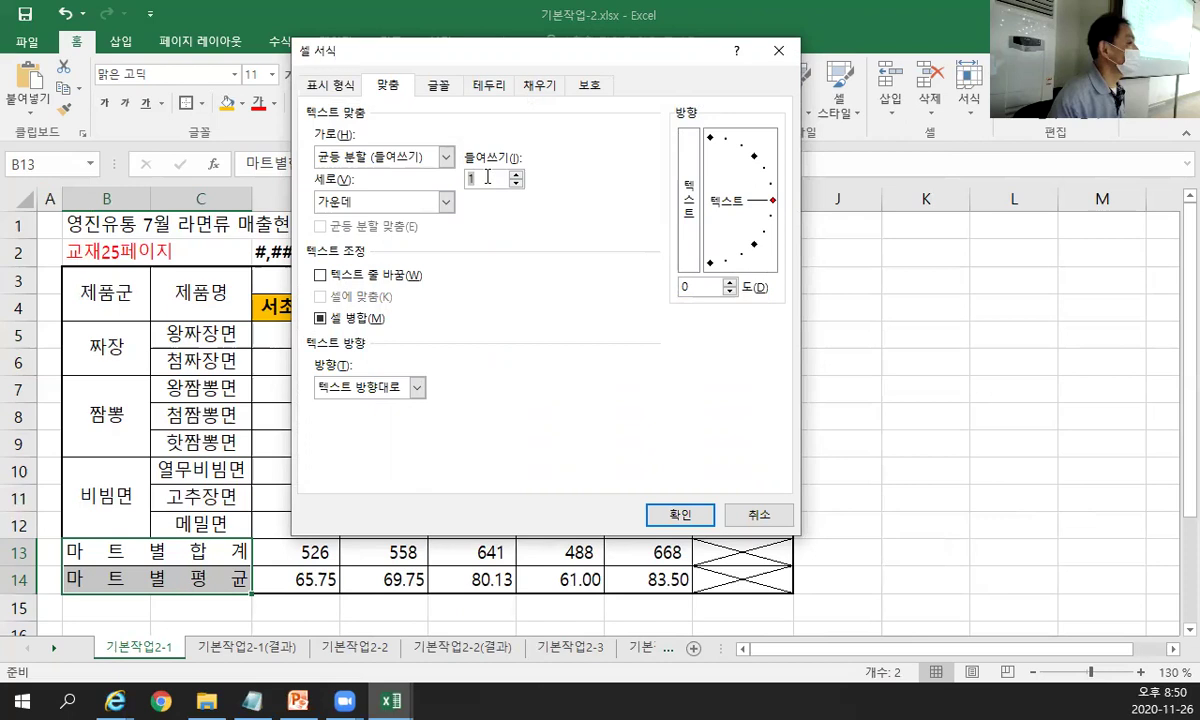
click(671, 517)
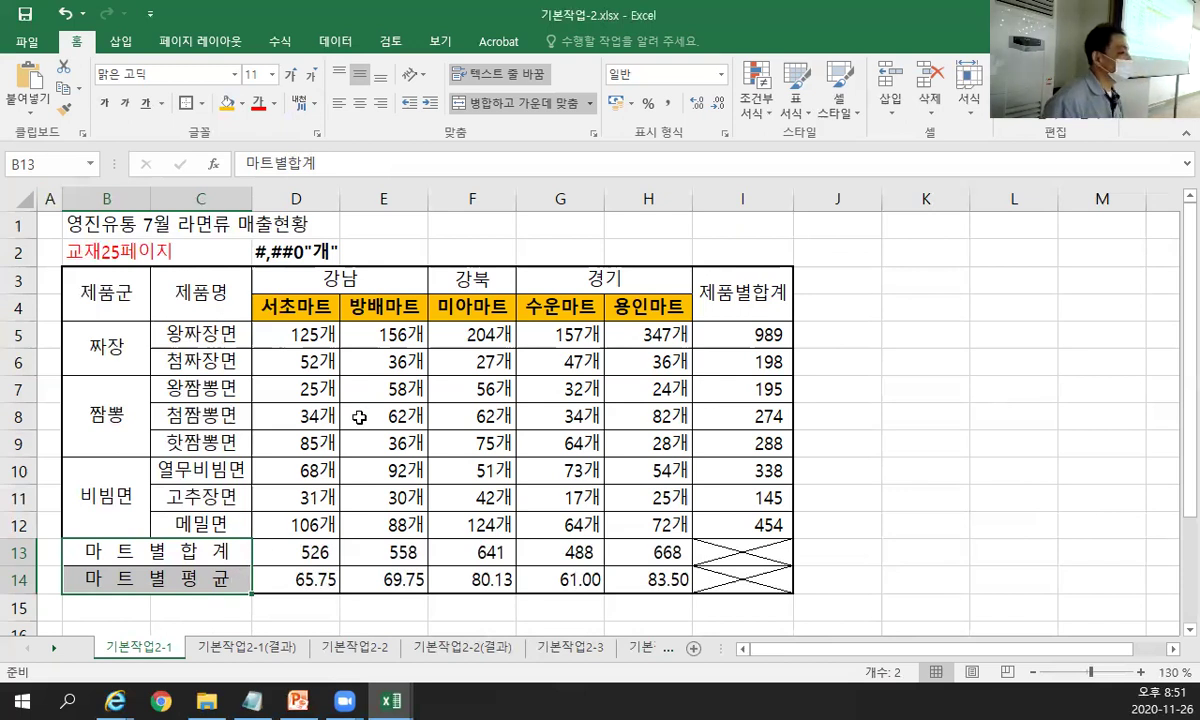
Add a comment to cell I5 containing only the text 최고인기품목, without the author name.
click(745, 335)
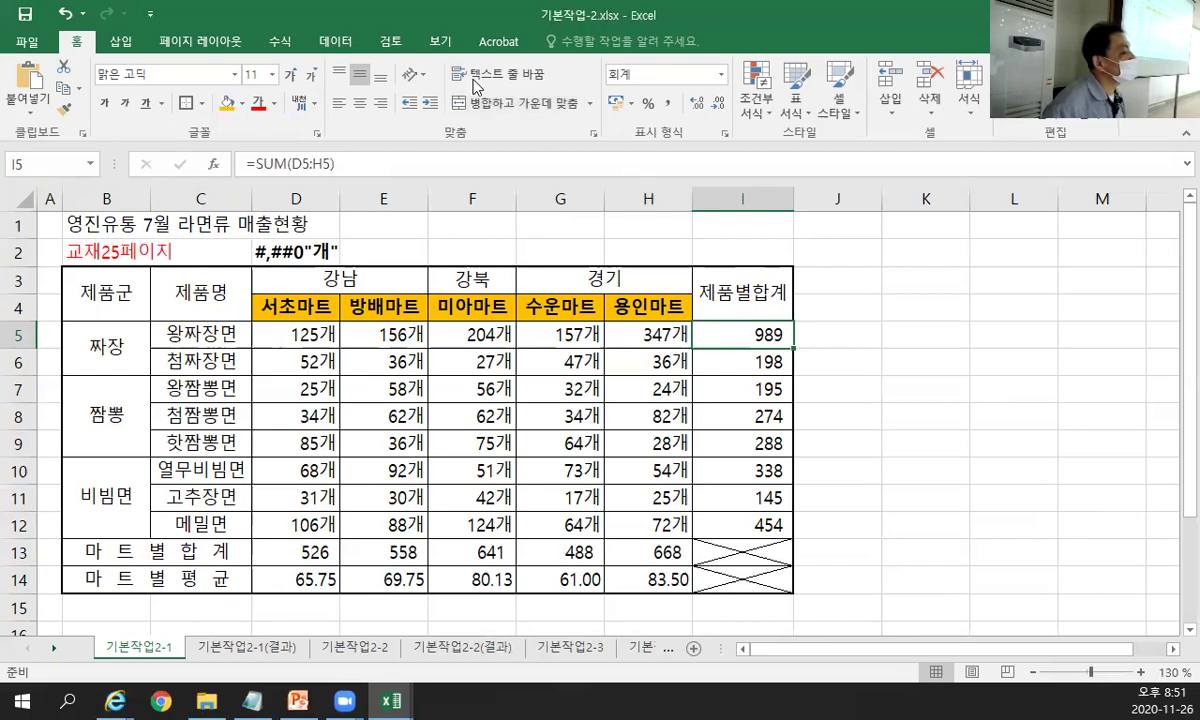
click(392, 46)
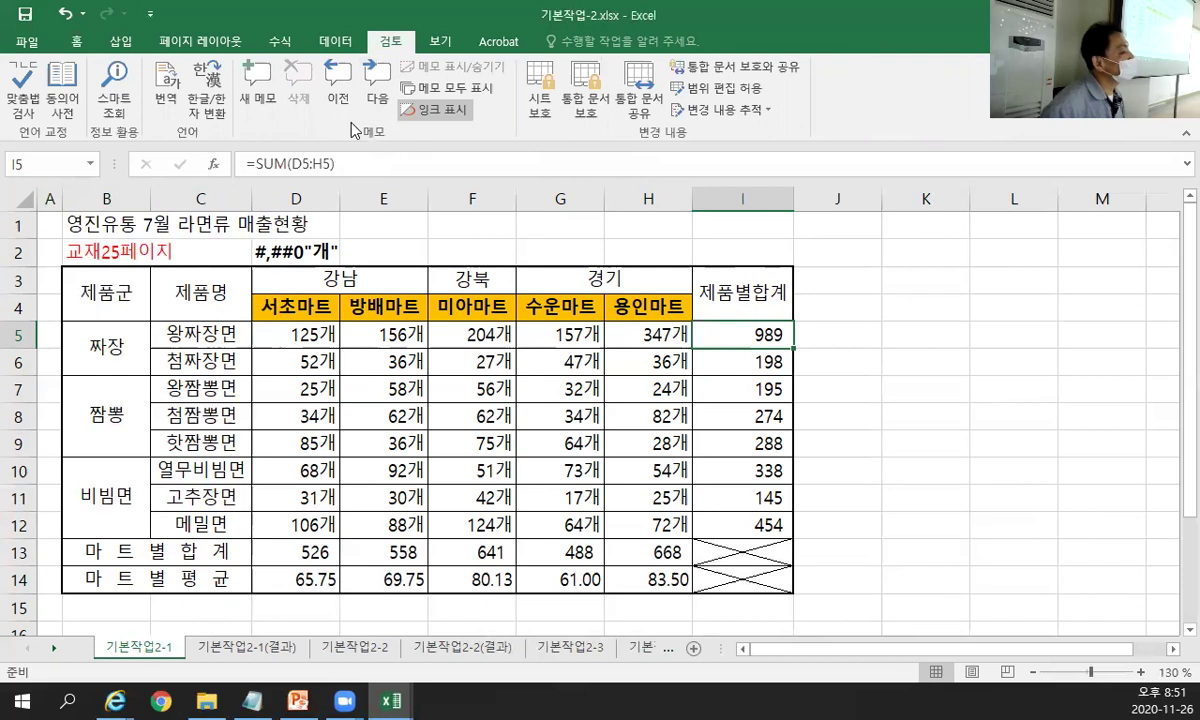
click(266, 110)
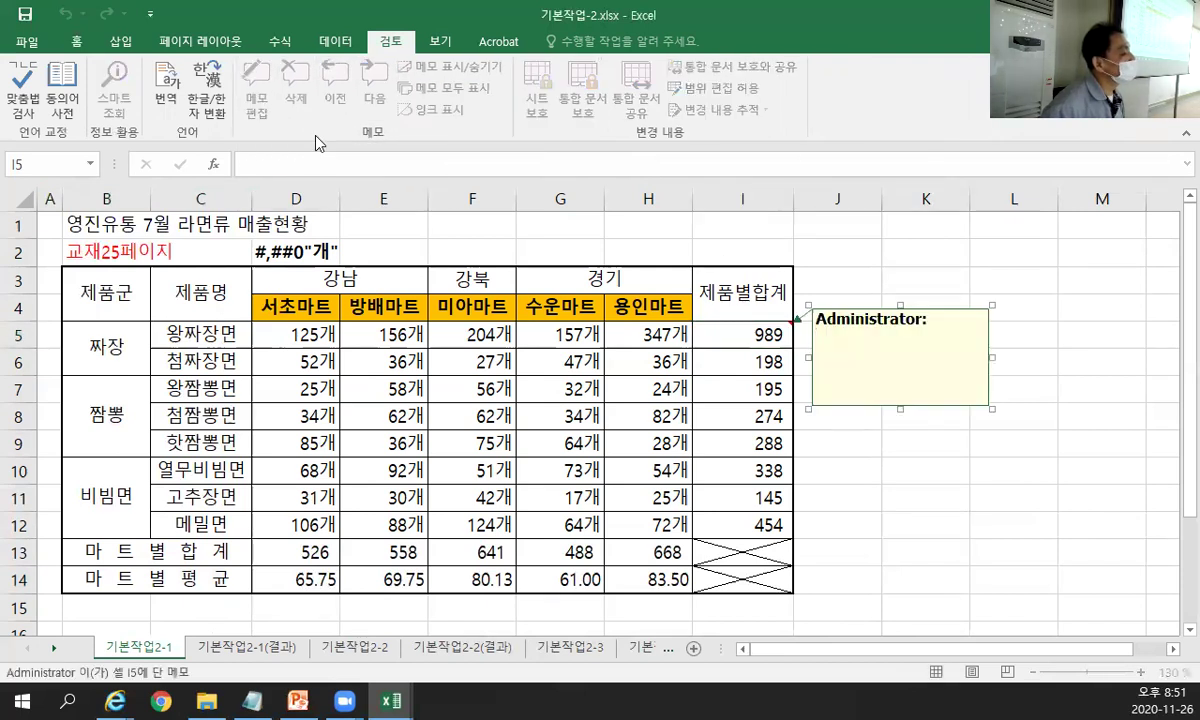
double_click(876, 320)
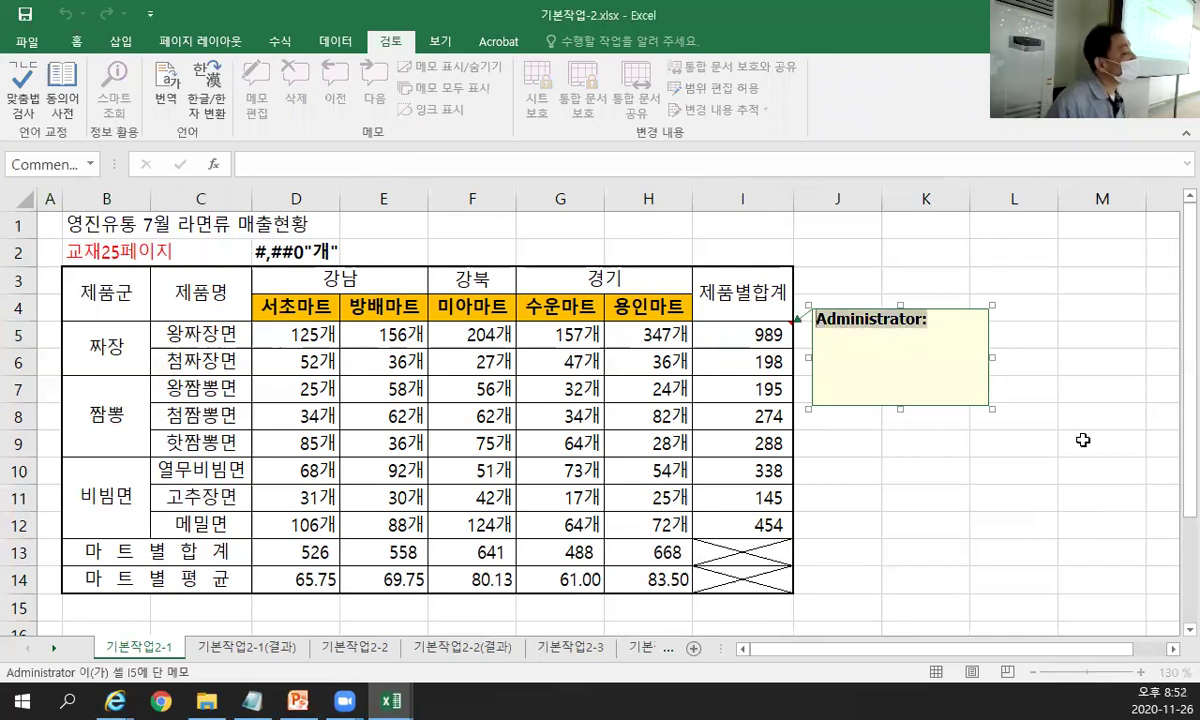
key(BackSpace)
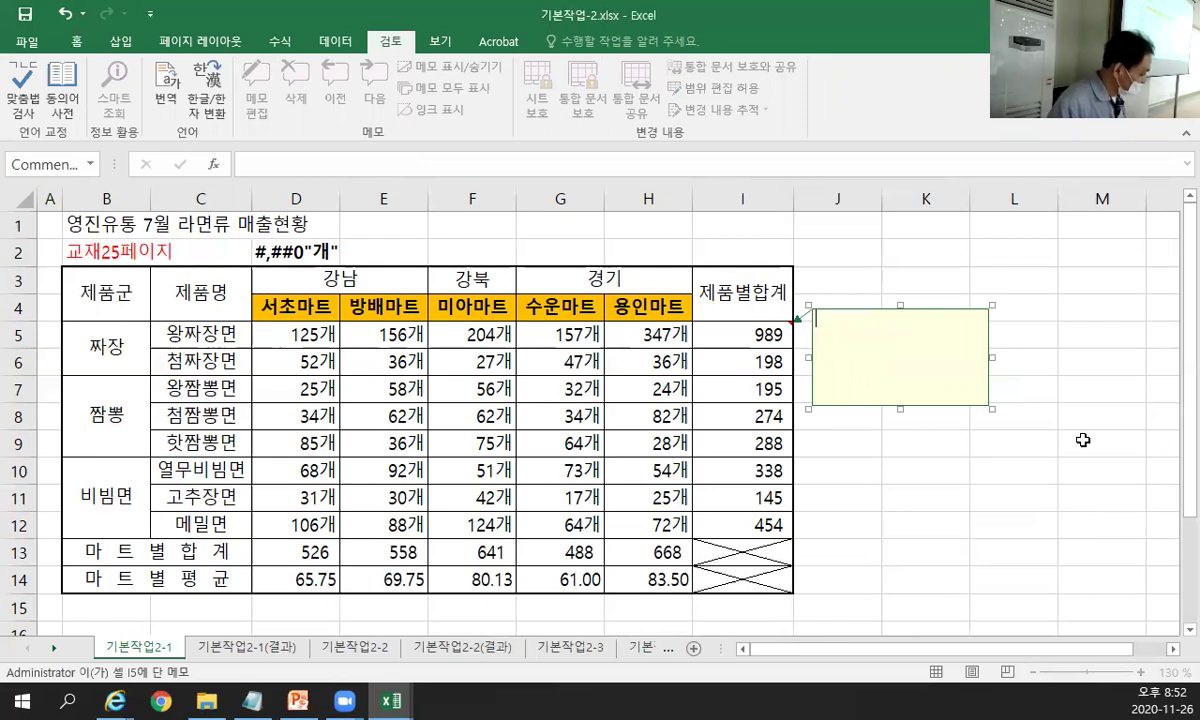
key(Hangul)
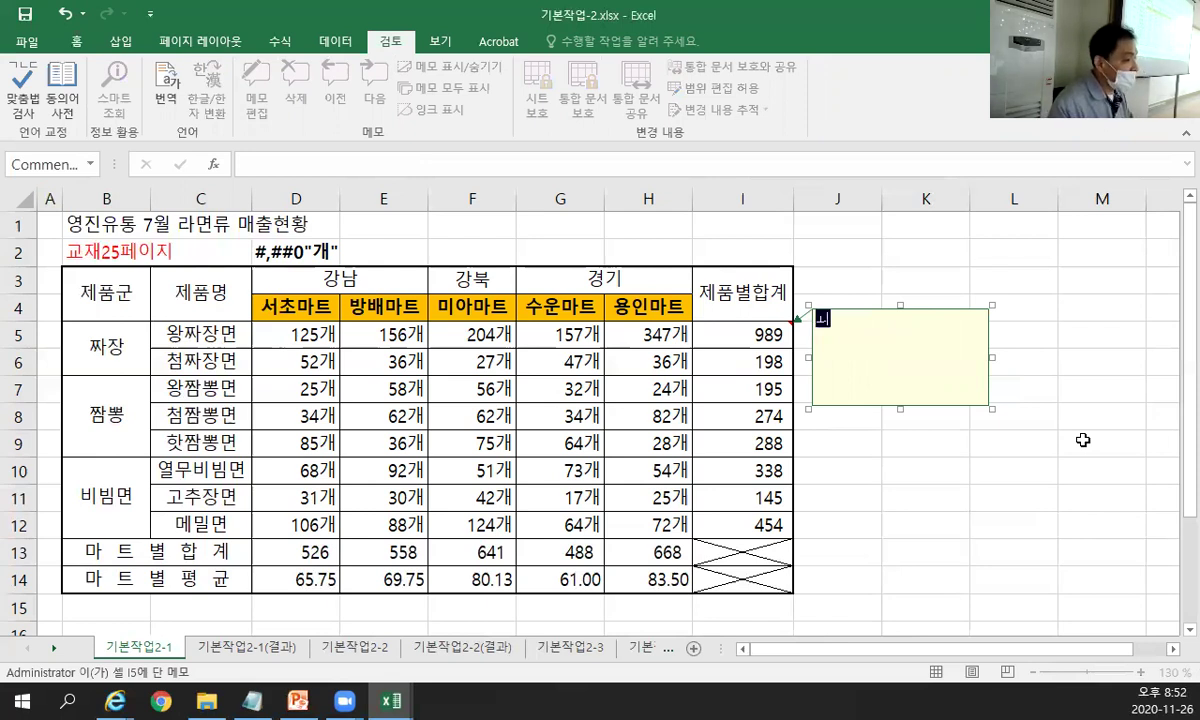
text(최고)
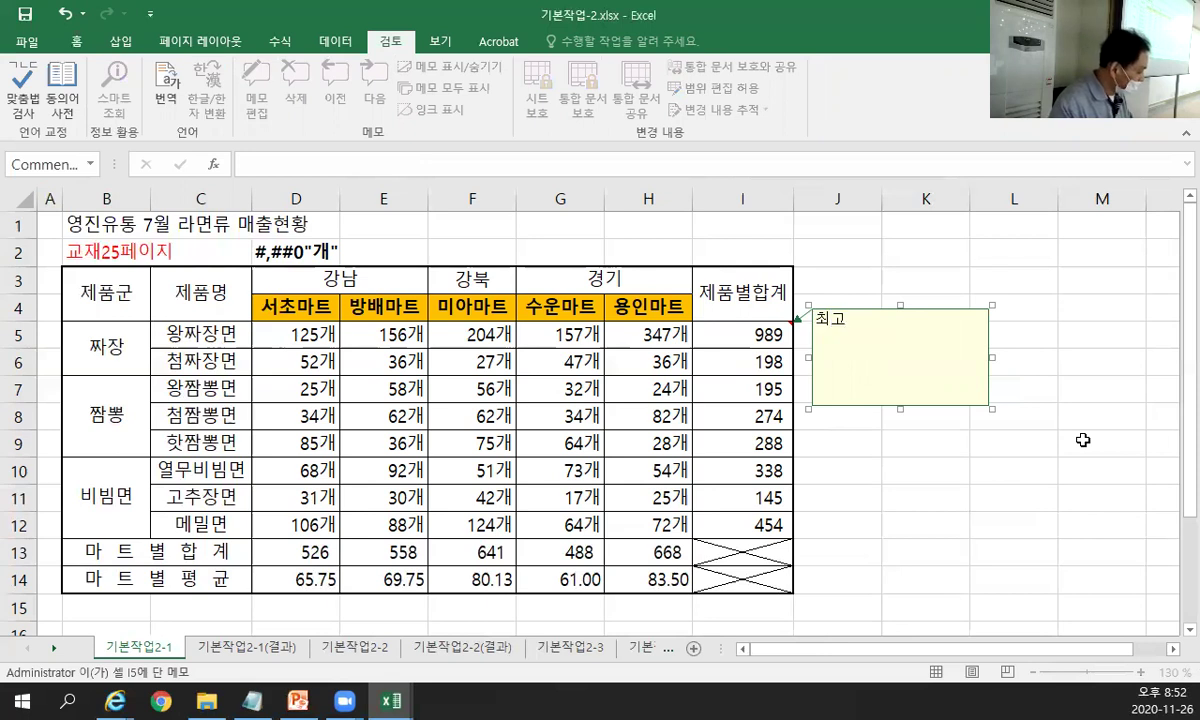
text(인ㄱ기품목)
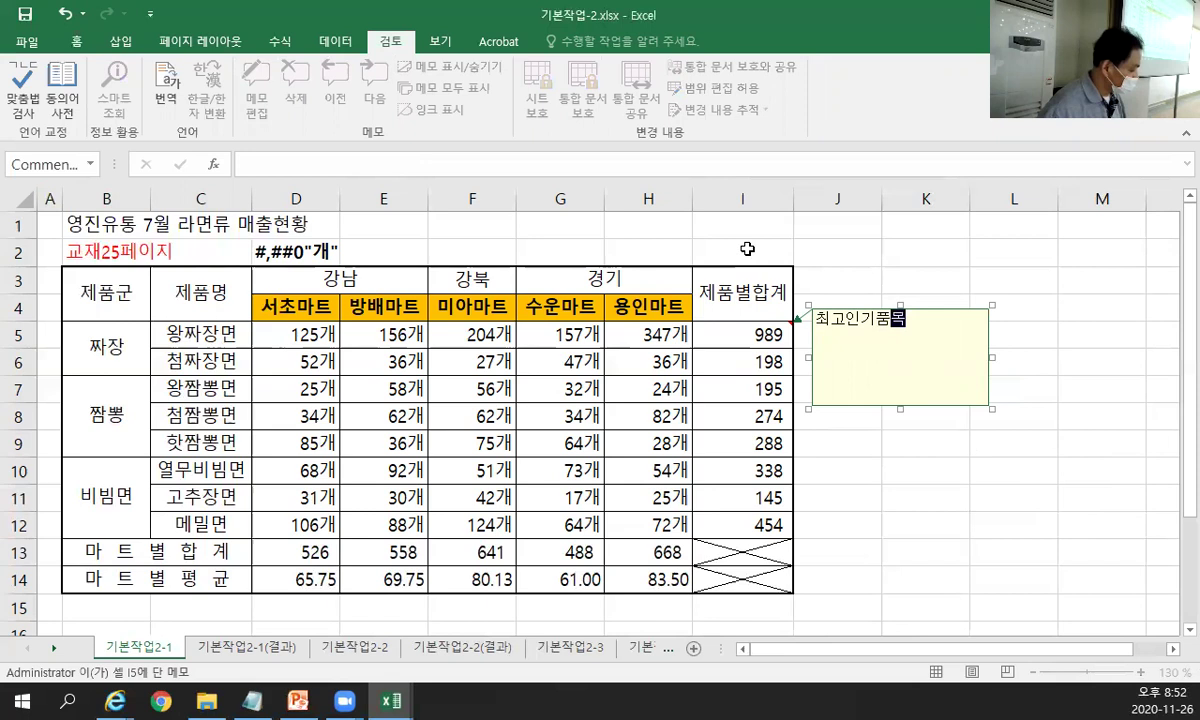
click(747, 249)
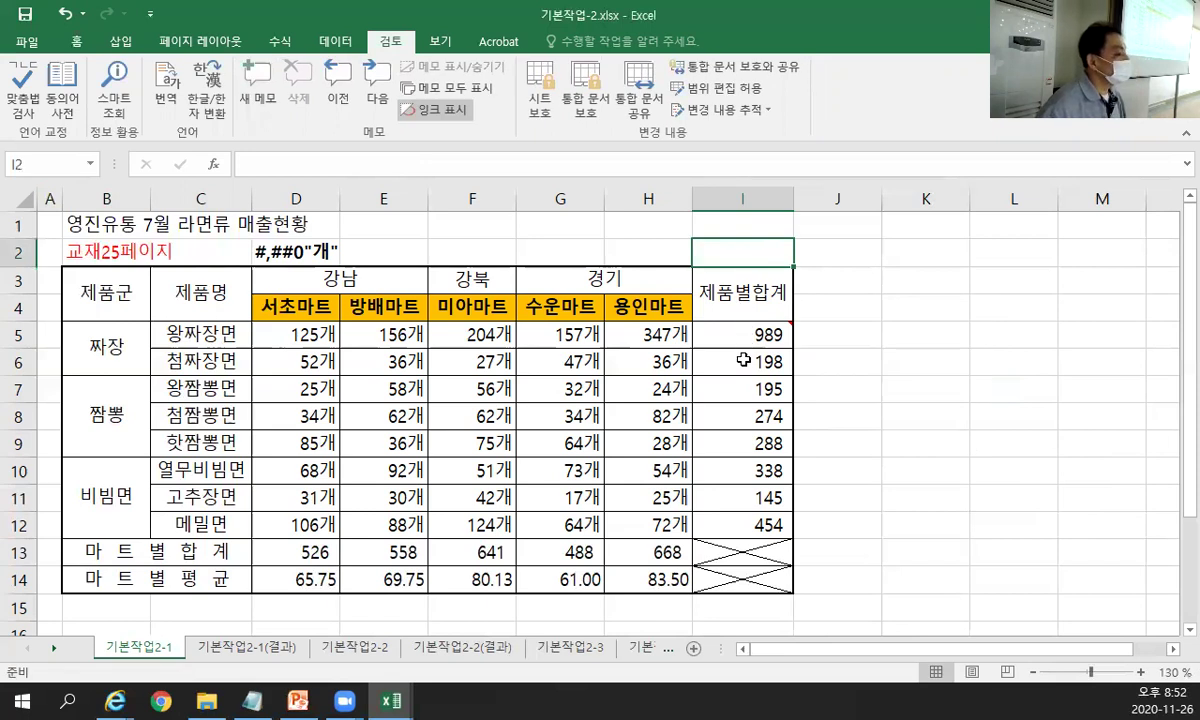
Set the comment on cell I5 to stay displayed at all times.
mouse_move(707, 328)
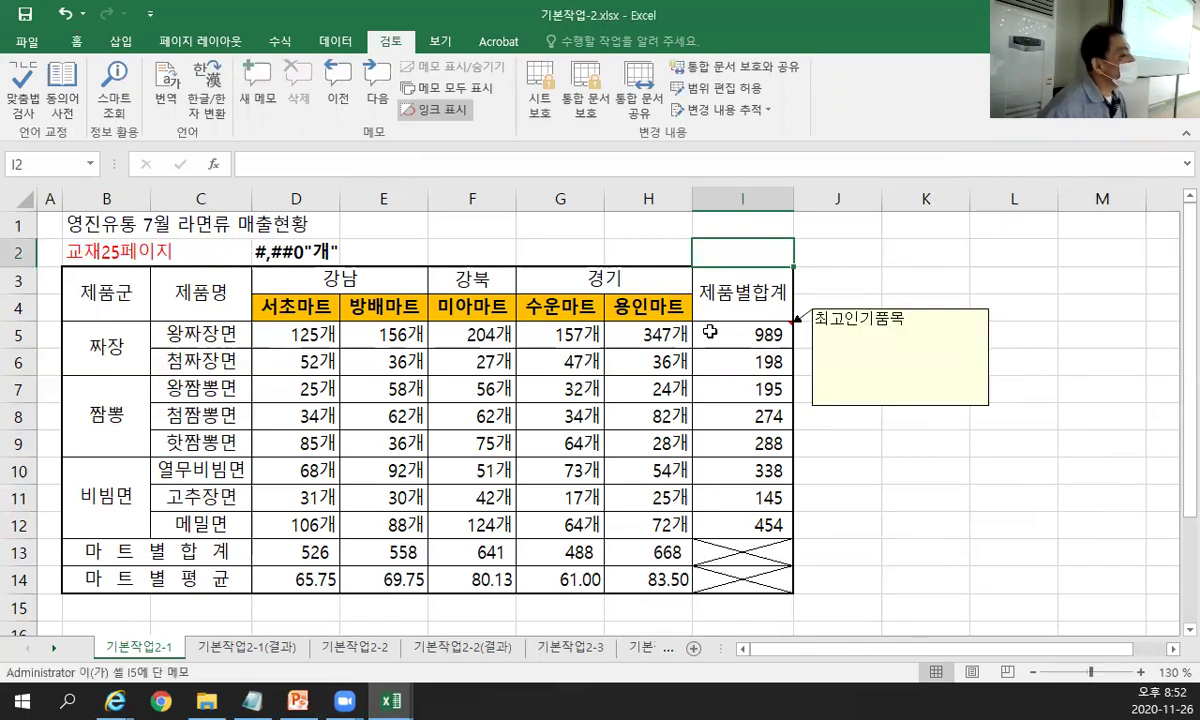
mouse_move(790, 343)
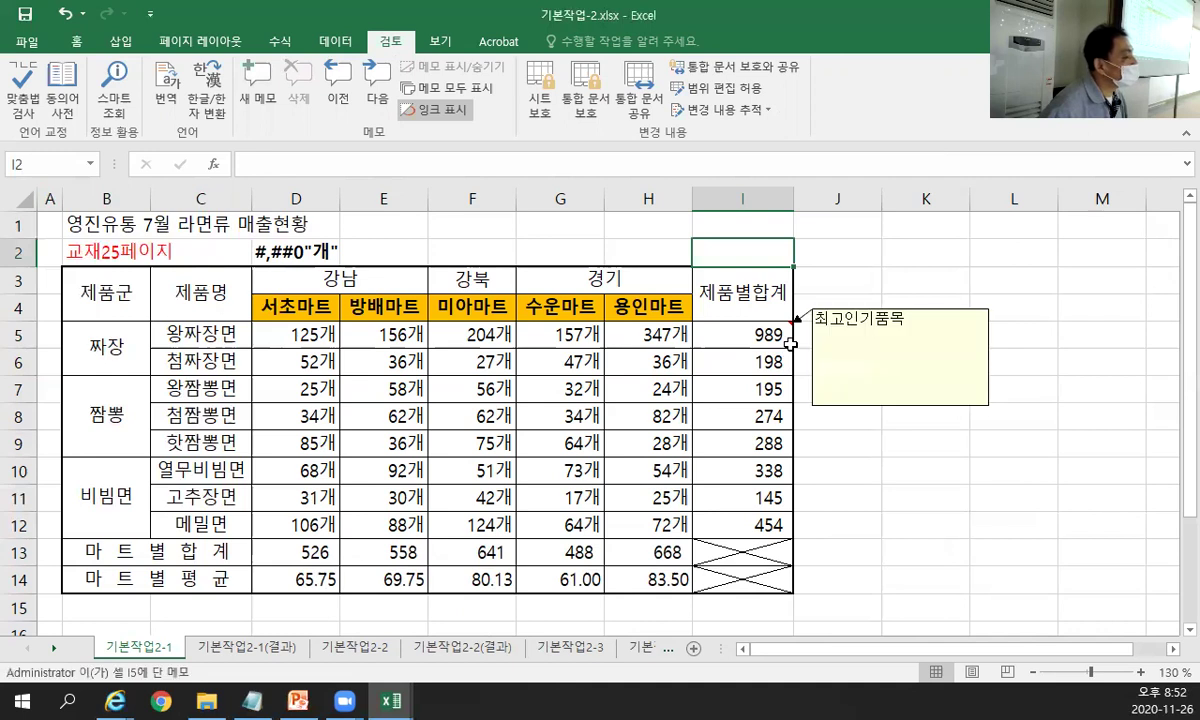
click(733, 339)
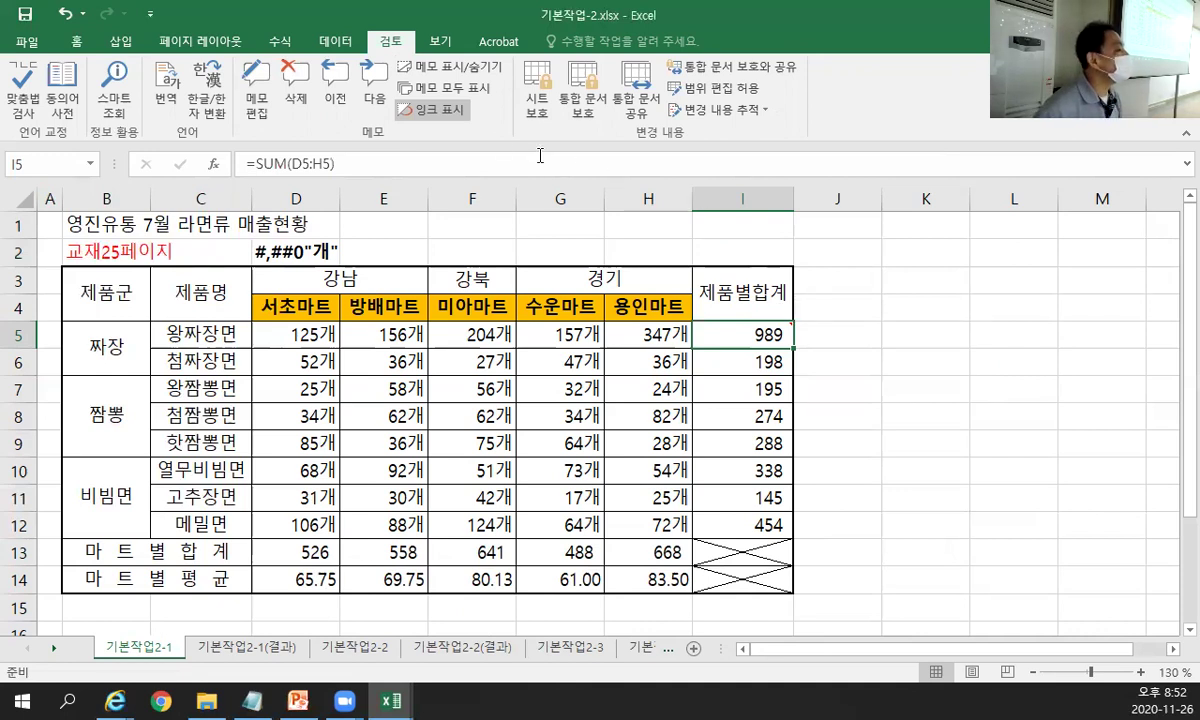
click(468, 68)
click(468, 68)
click(468, 68)
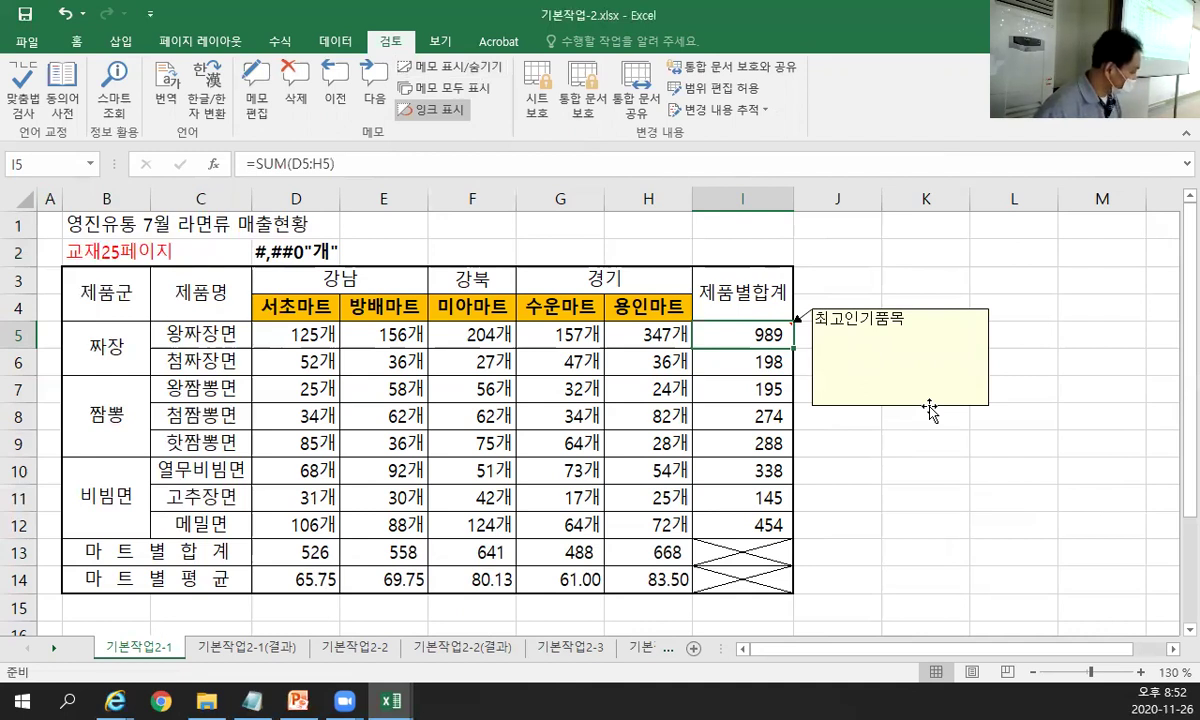
Turn on 자동 크기 in the alignment formatting of the I5 comment box.
click(911, 322)
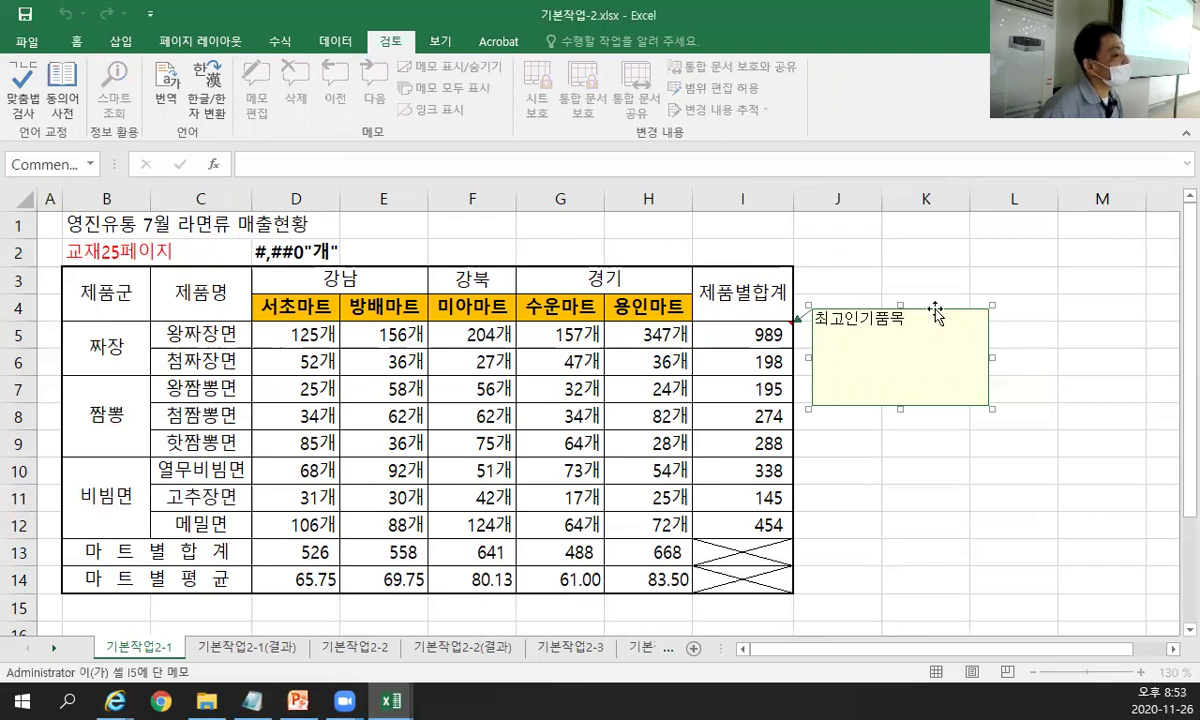
click(935, 310)
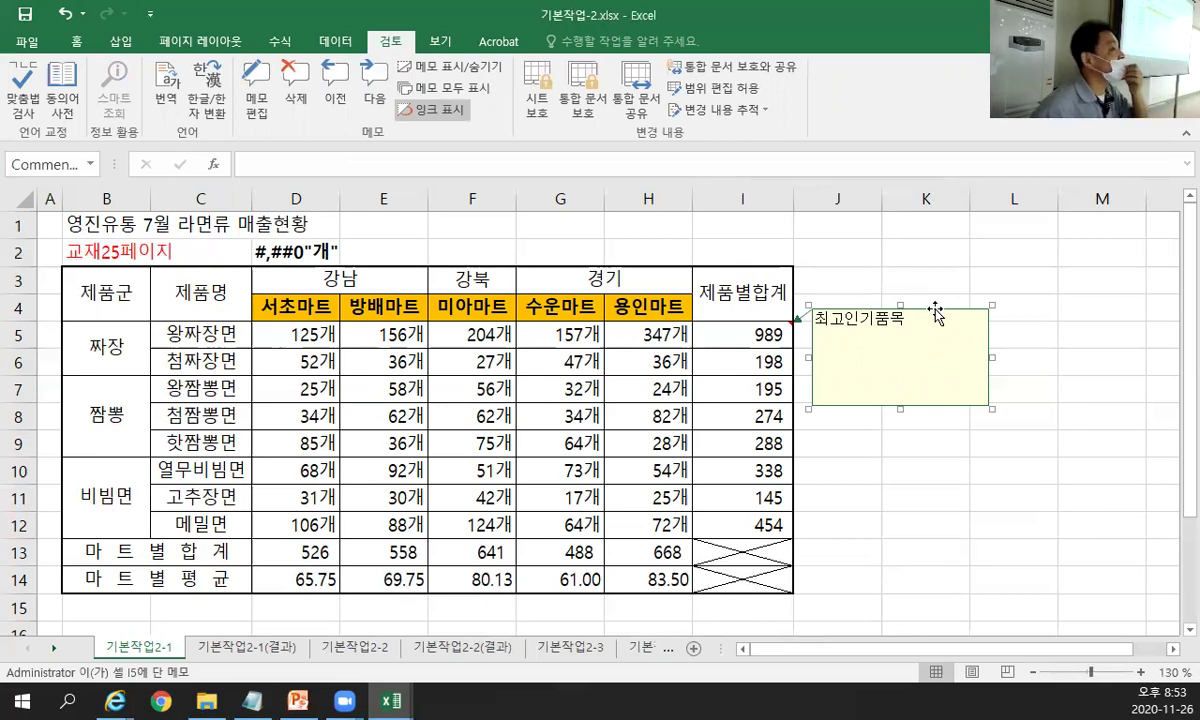
right_click(936, 315)
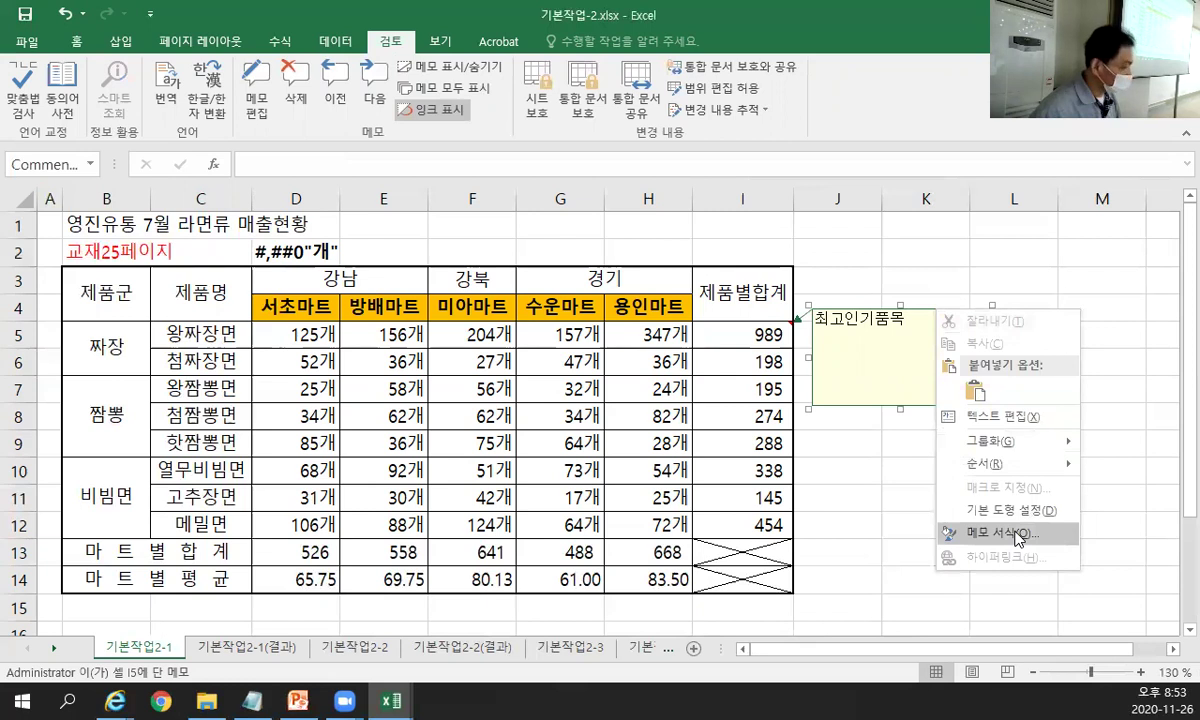
click(1001, 533)
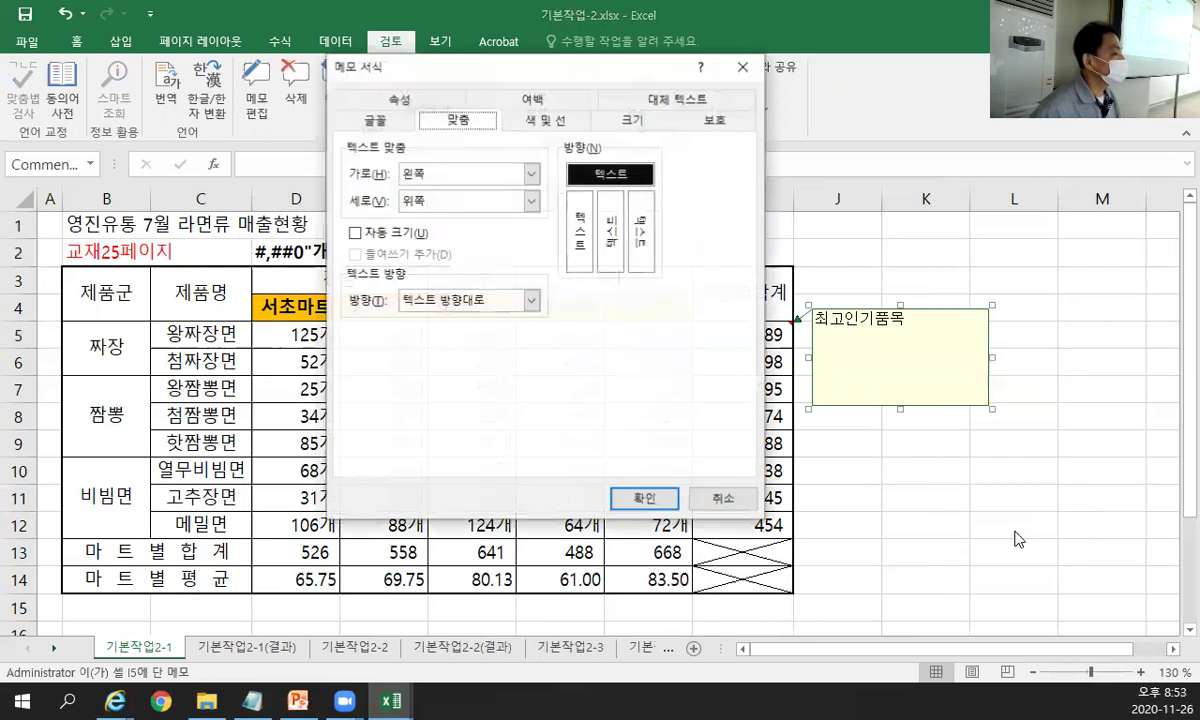
drag(447, 77, 406, 117)
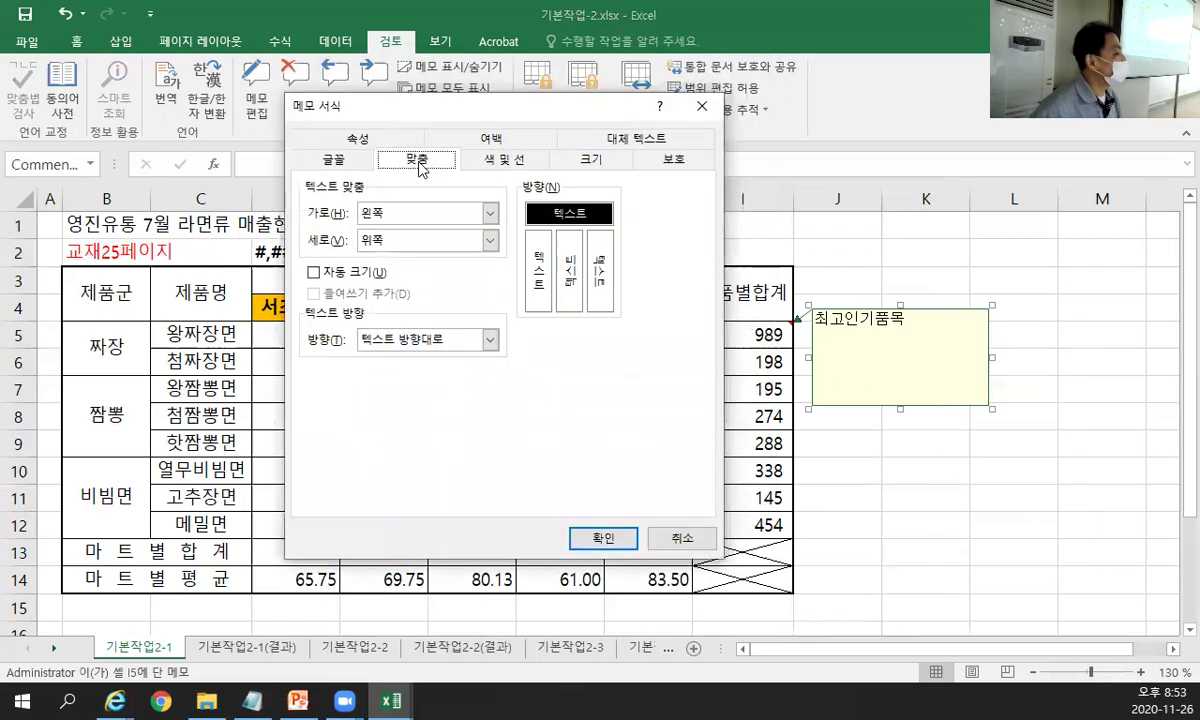
click(337, 274)
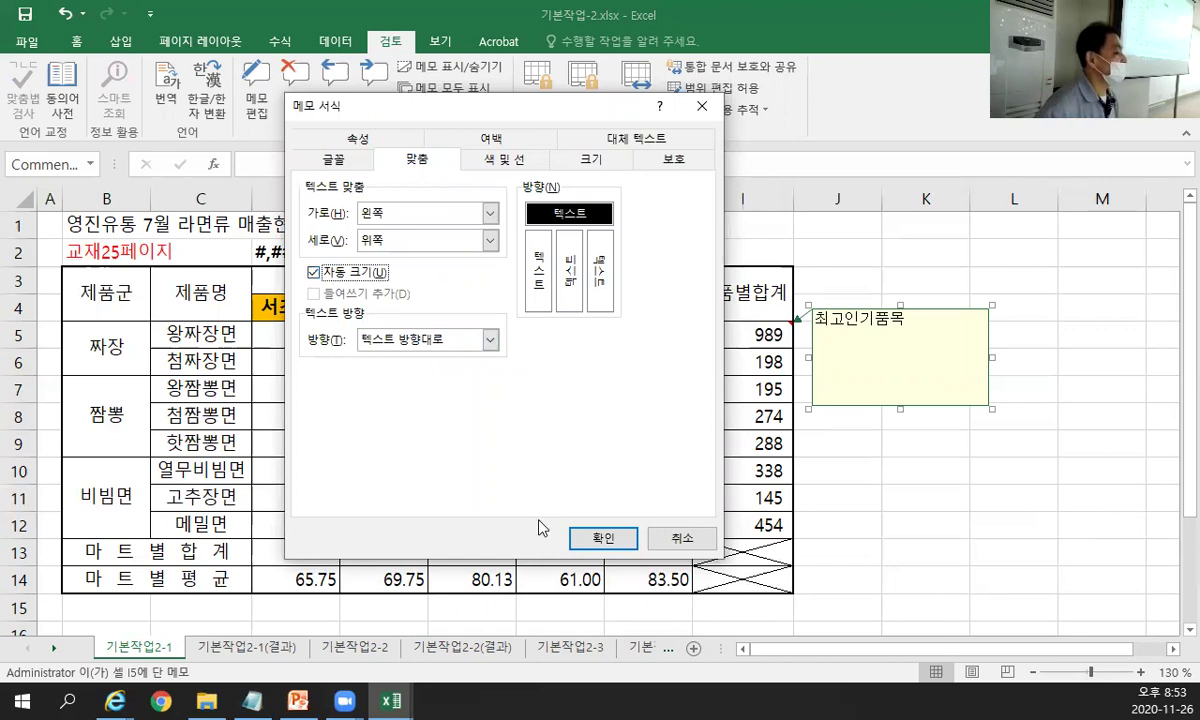
click(622, 541)
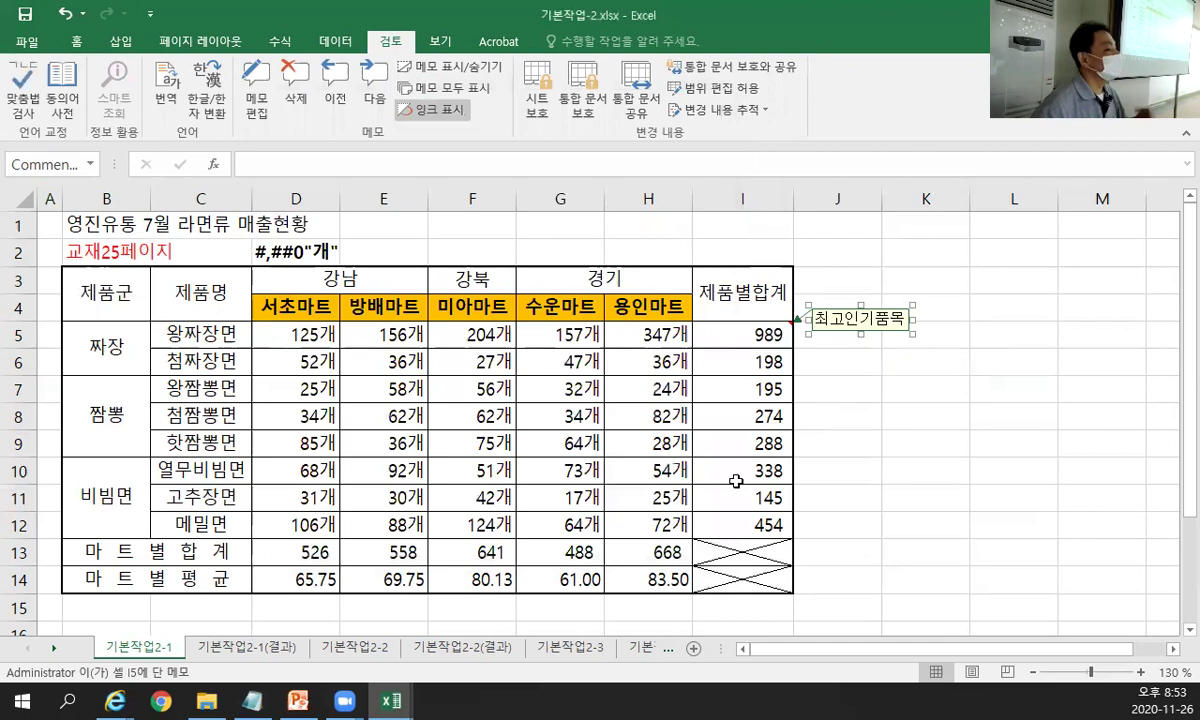
Set the fill color of the I5 comment box to light green.
right_click(830, 307)
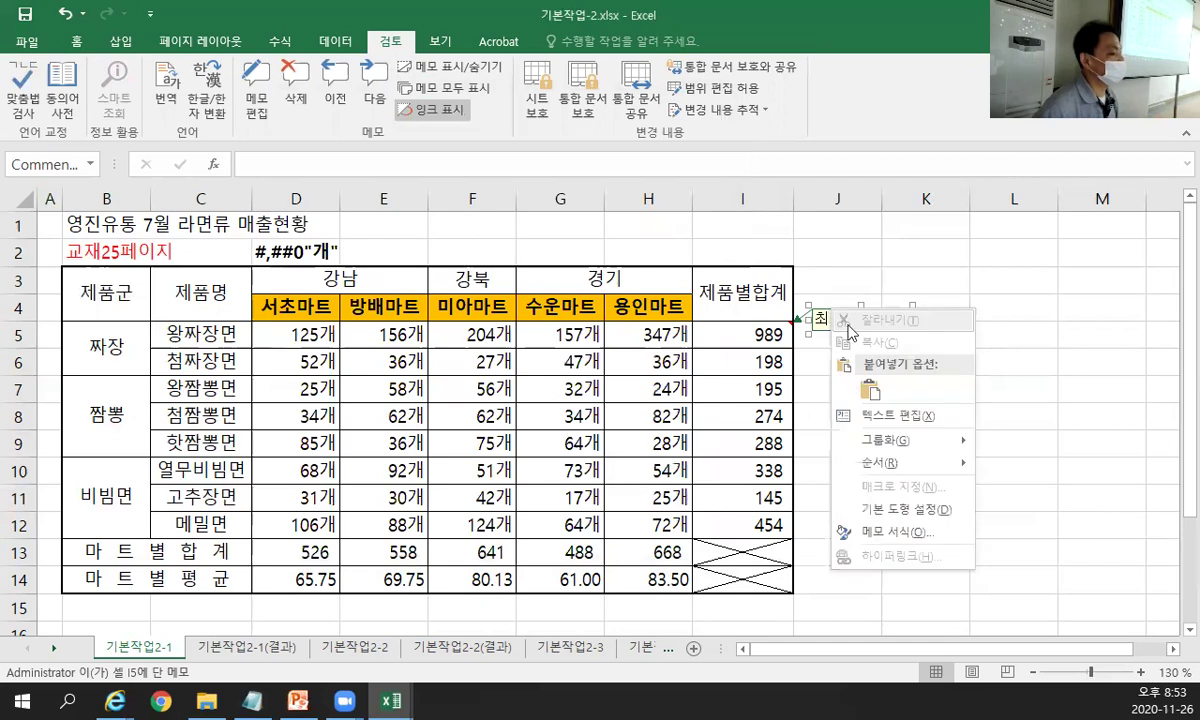
click(865, 524)
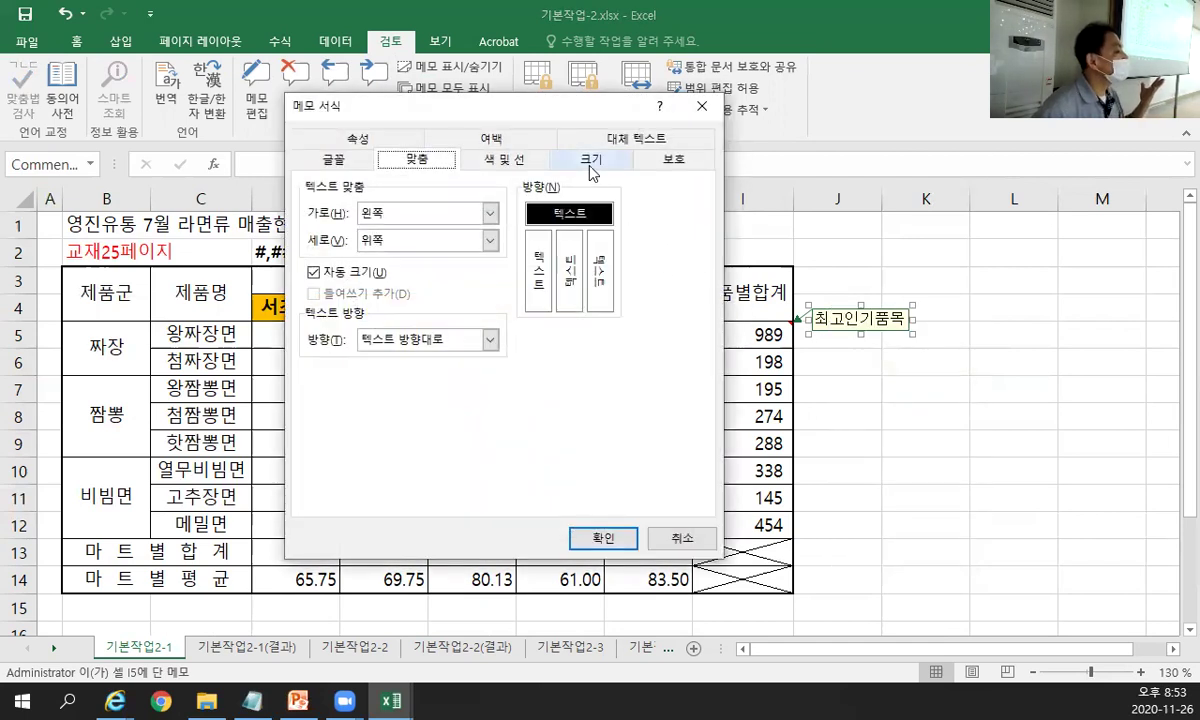
click(516, 160)
click(491, 212)
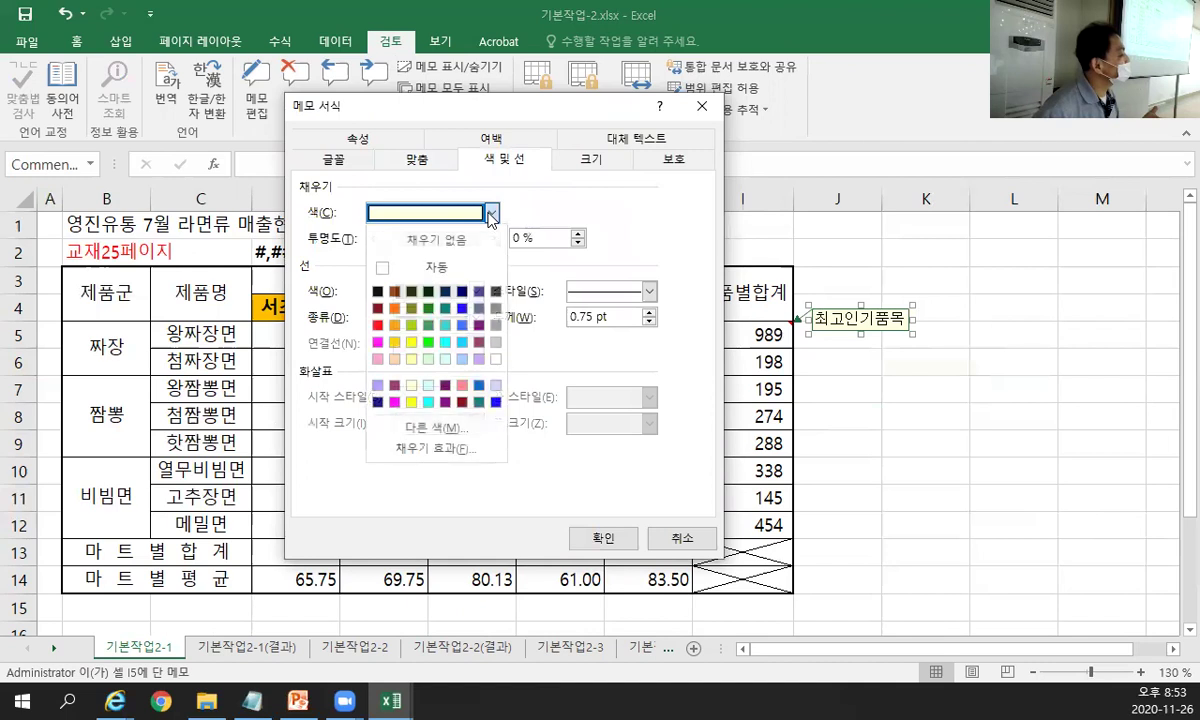
click(428, 358)
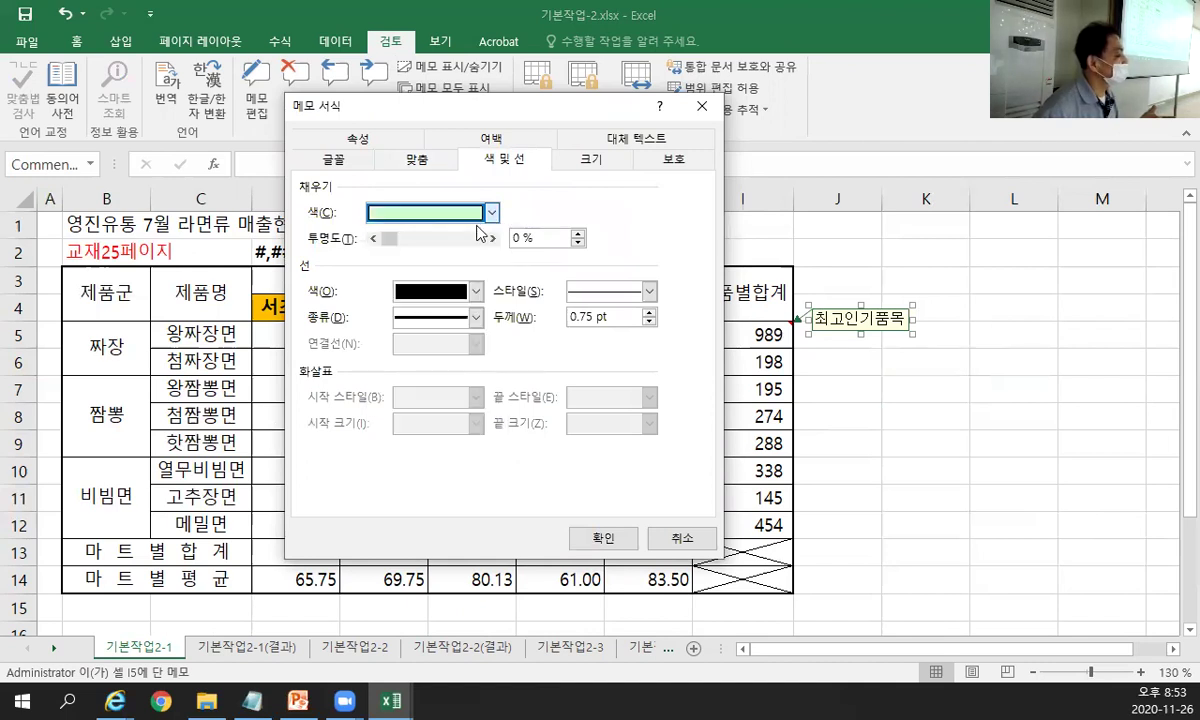
Format the I5 comment's text as 굵은 기울임꼴, size 12, in blue, and apply the comment formatting.
click(330, 159)
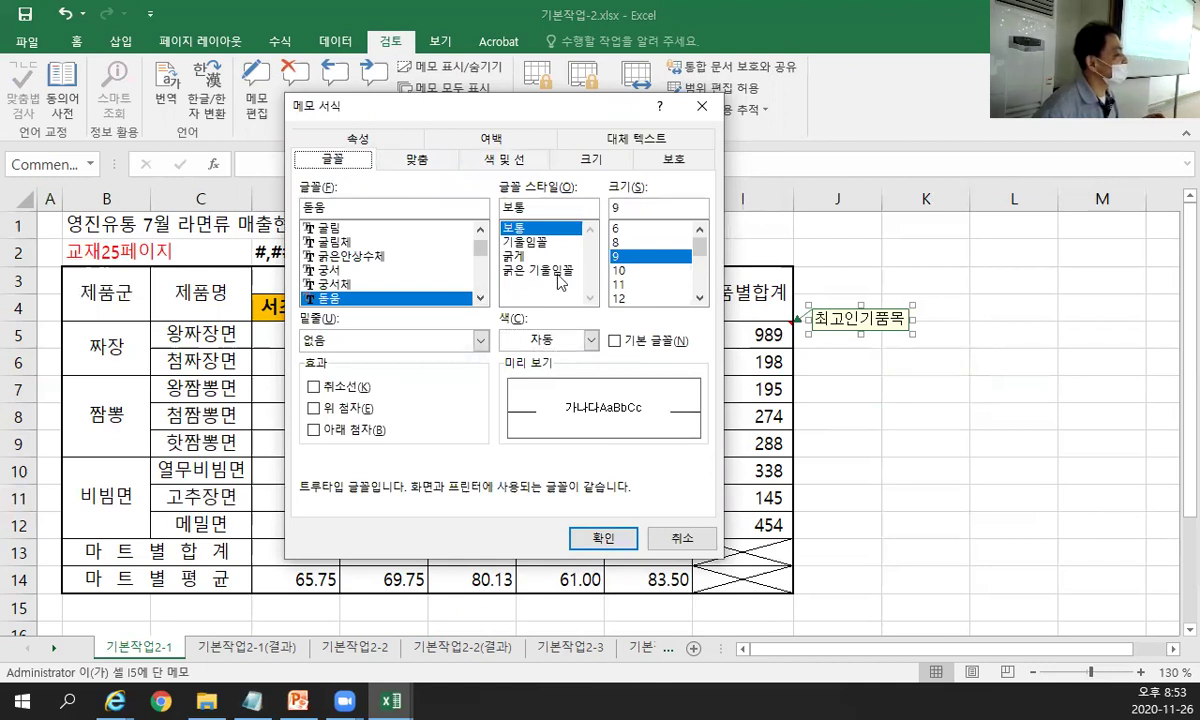
click(510, 269)
click(618, 298)
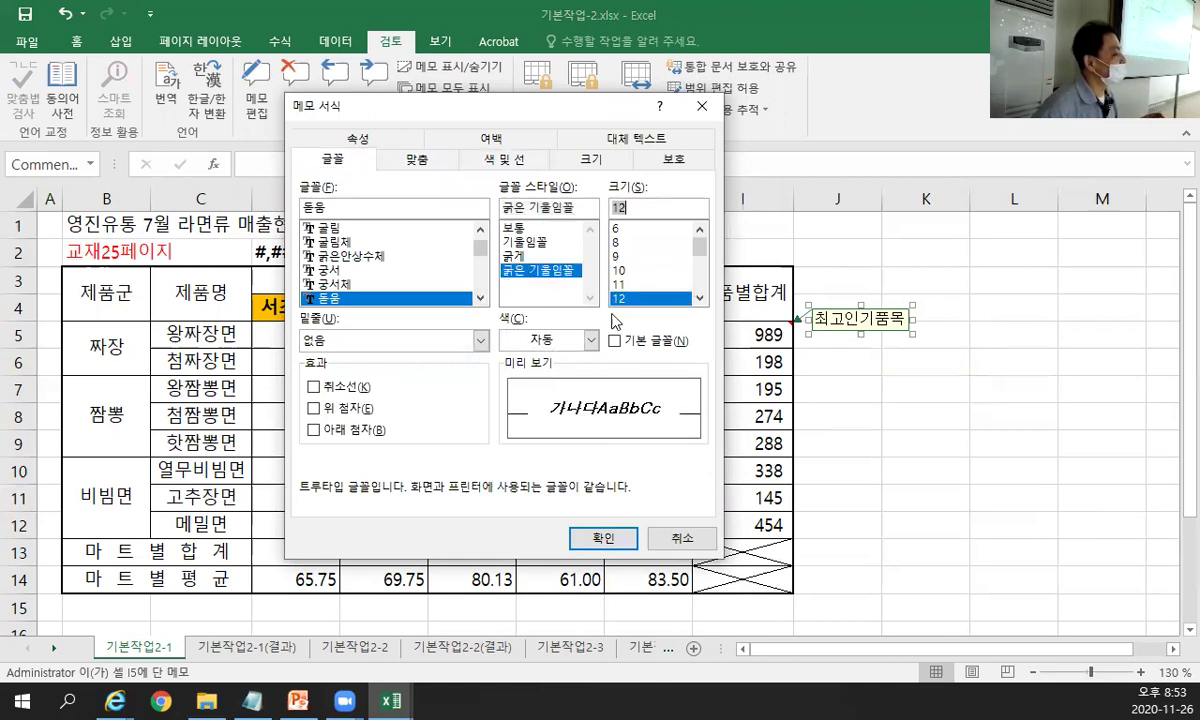
click(588, 340)
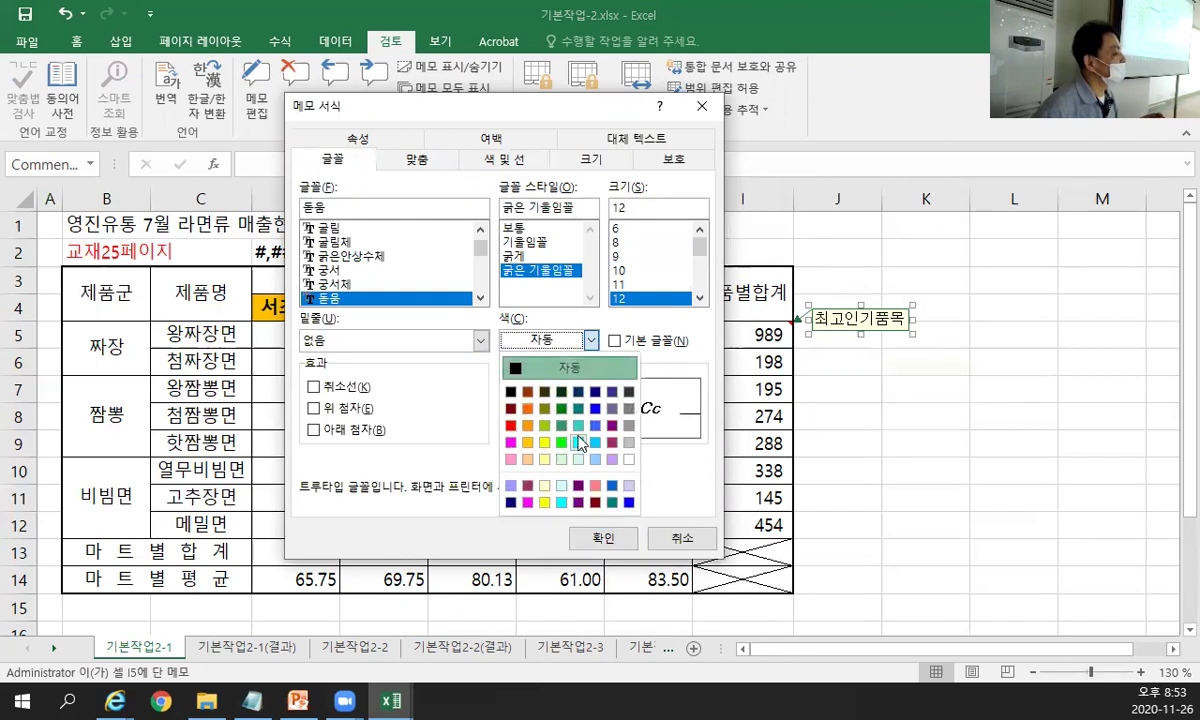
click(578, 442)
click(589, 340)
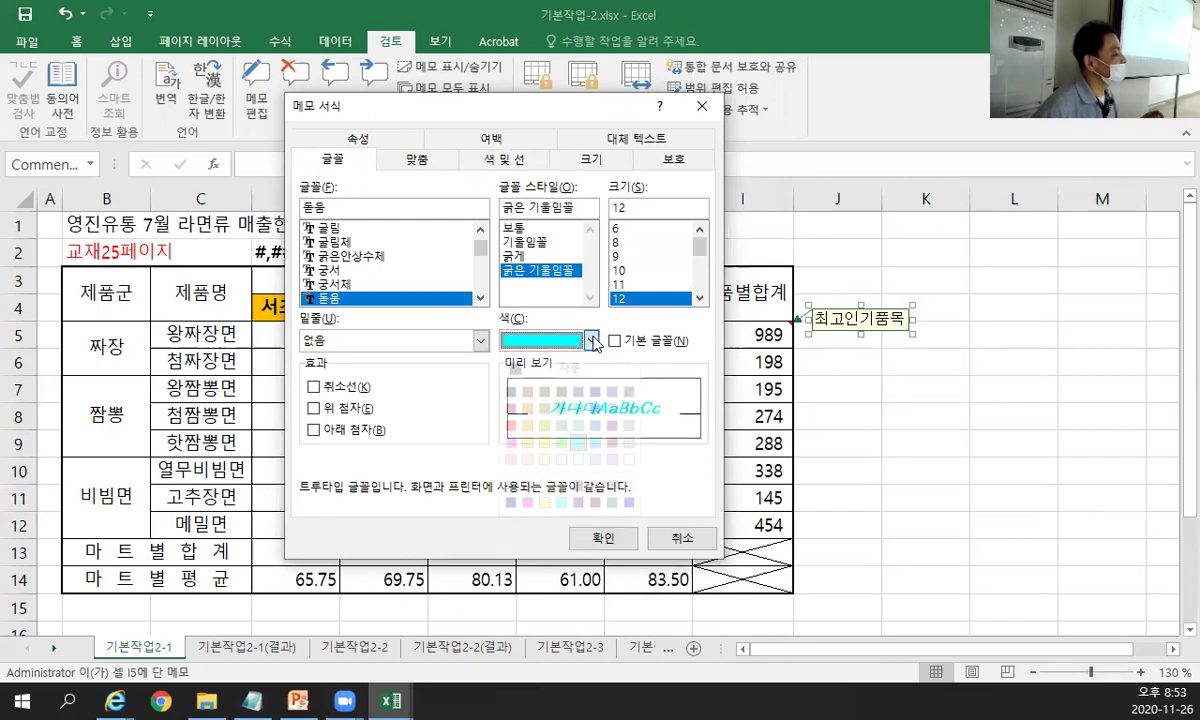
click(595, 444)
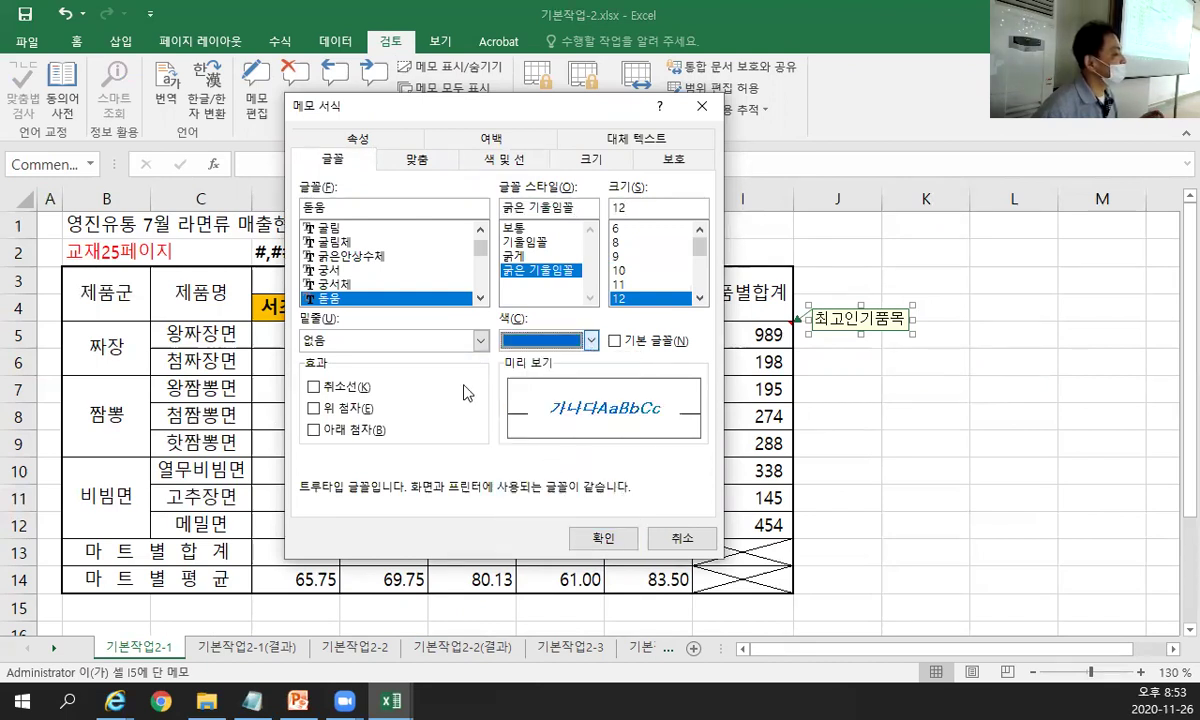
click(603, 539)
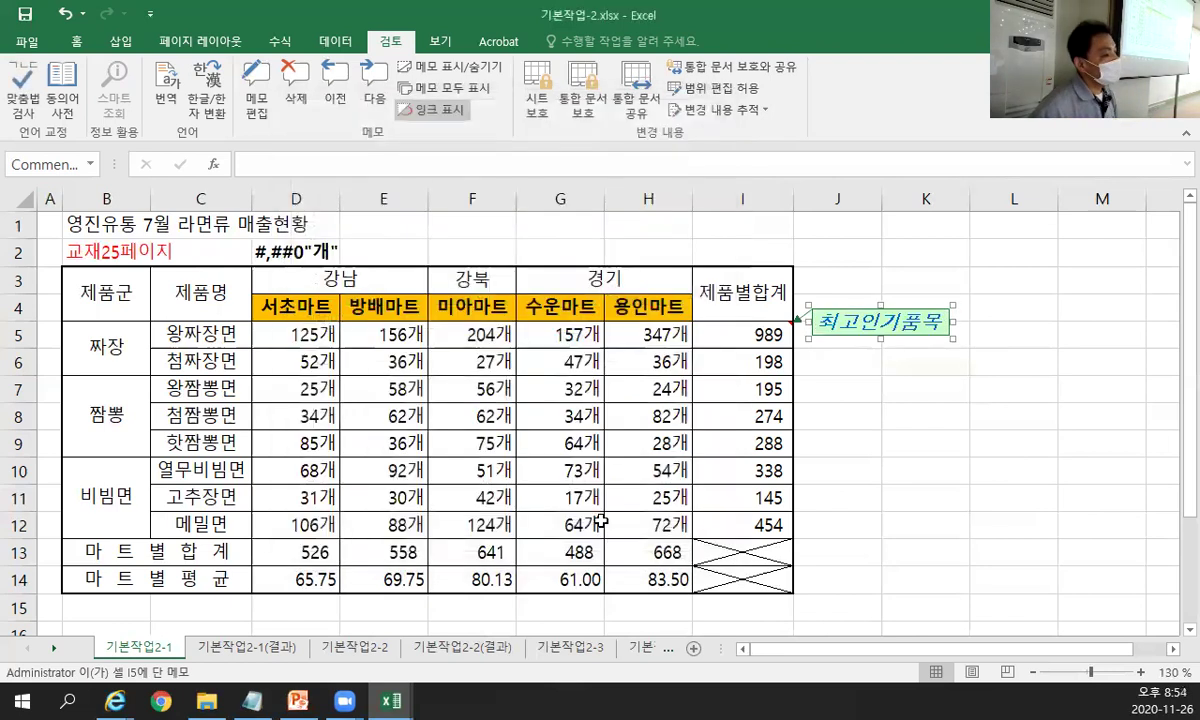
click(835, 251)
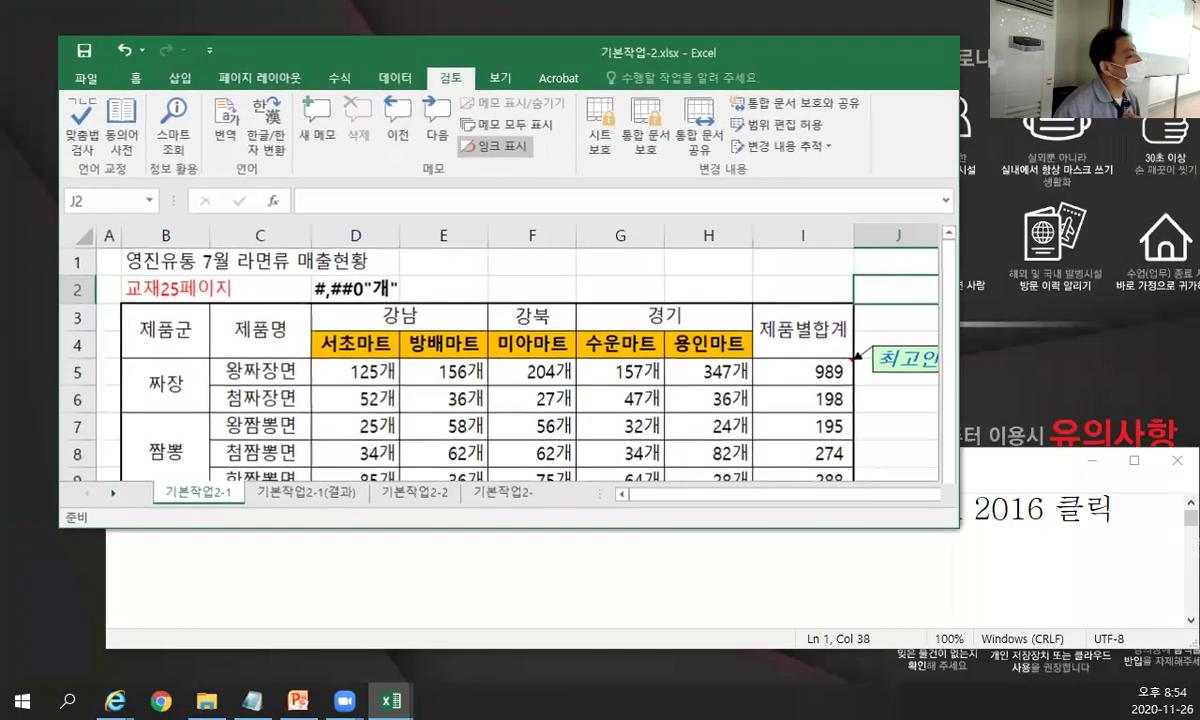
Restore the 기본작업-2.xlsx window to a smaller size and minimize the 컴활2급(엑셀2016기능).xlsm workbook.
double_click(325, 14)
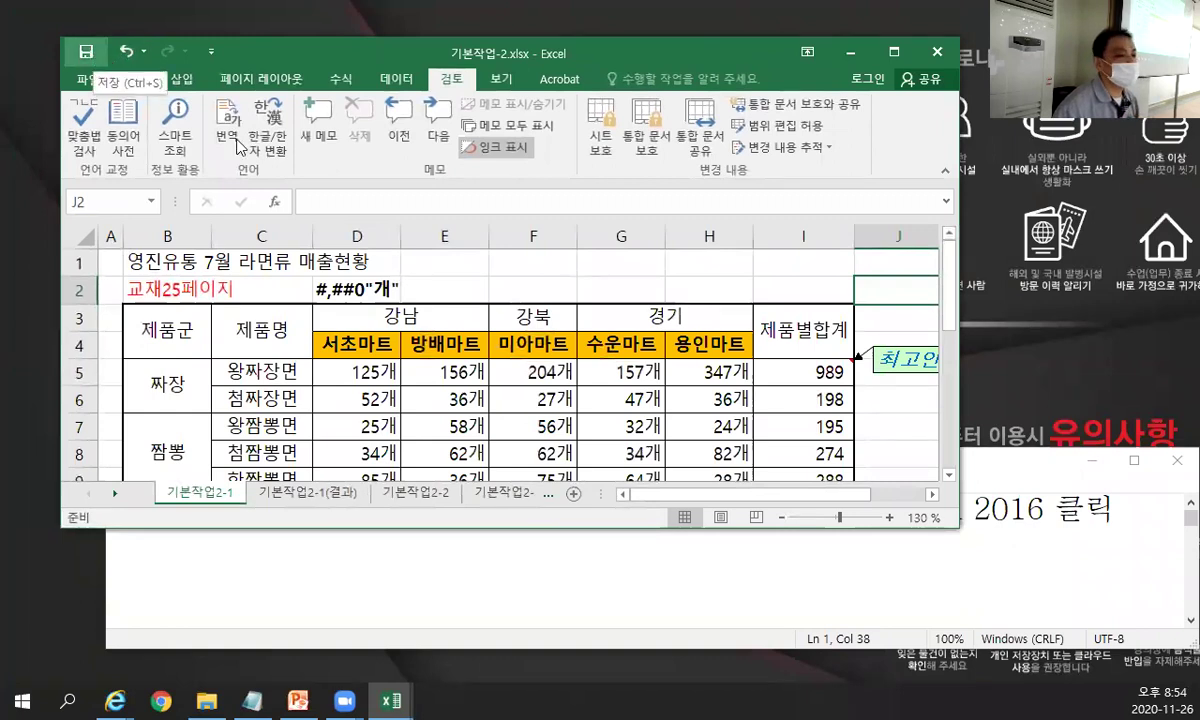
scroll(500, 380, down, 2)
scroll(500, 380, up, 1)
scroll(500, 380, up, 1)
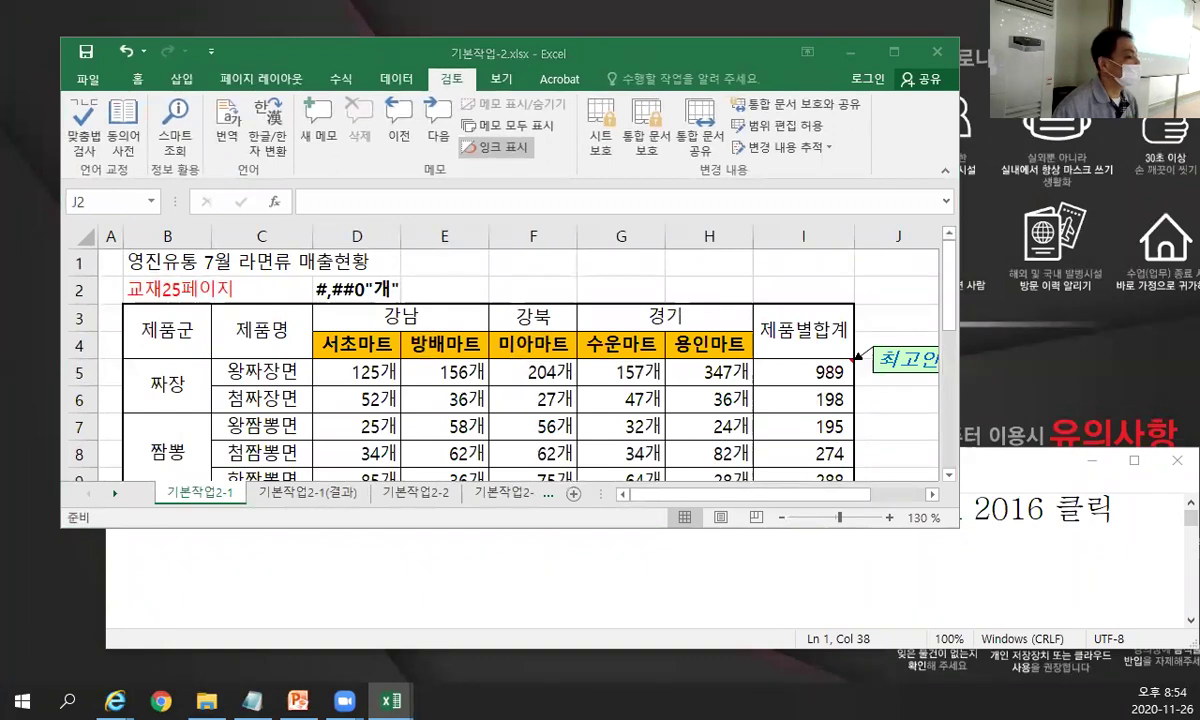
key(alt+Tab)
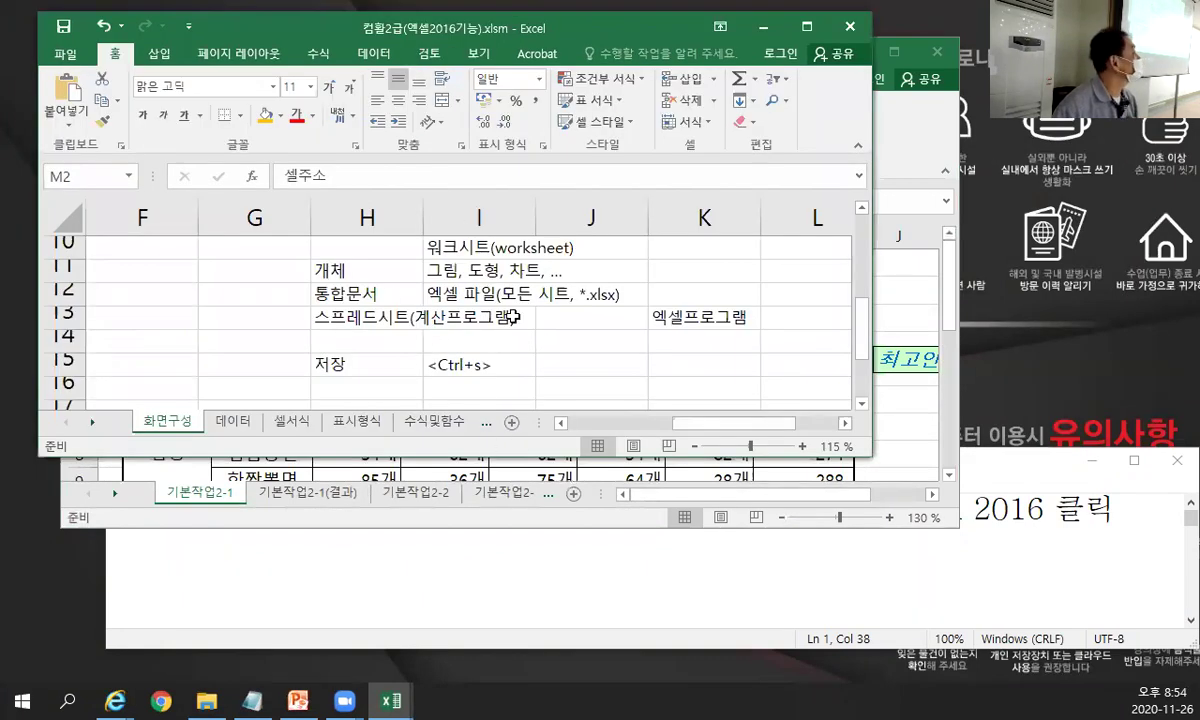
click(763, 27)
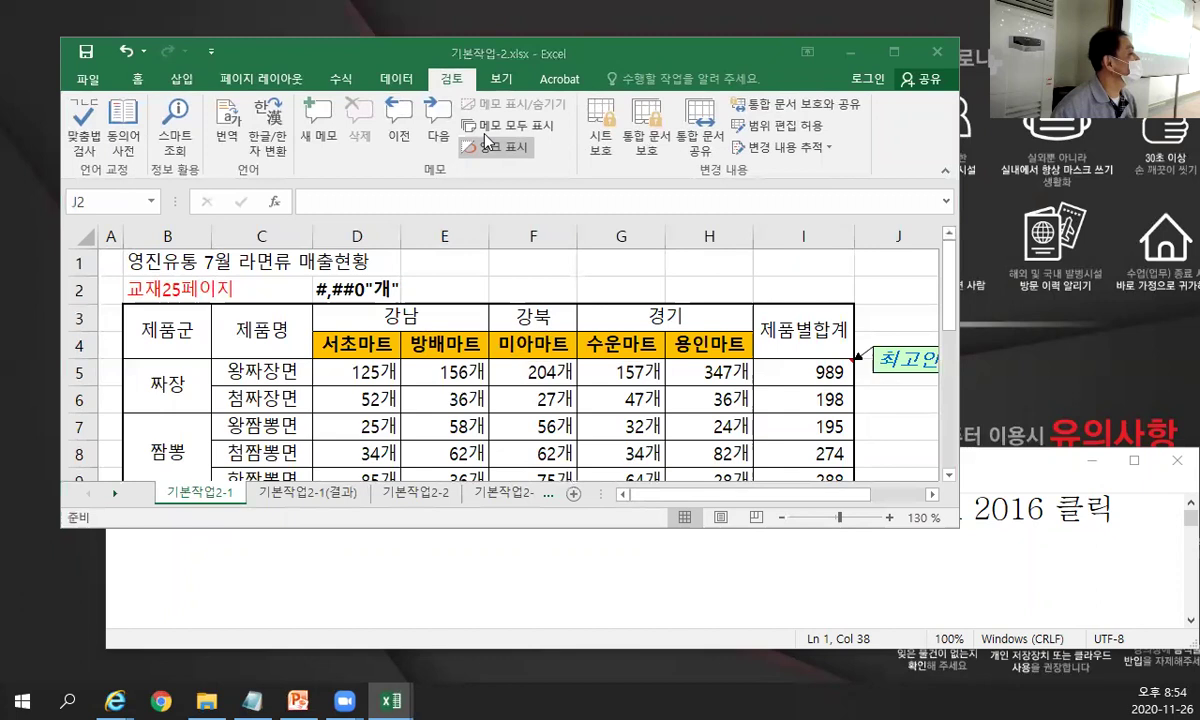
Save the 기본작업-2.xlsx workbook and go to the 기본작업2-2 sheet.
click(86, 56)
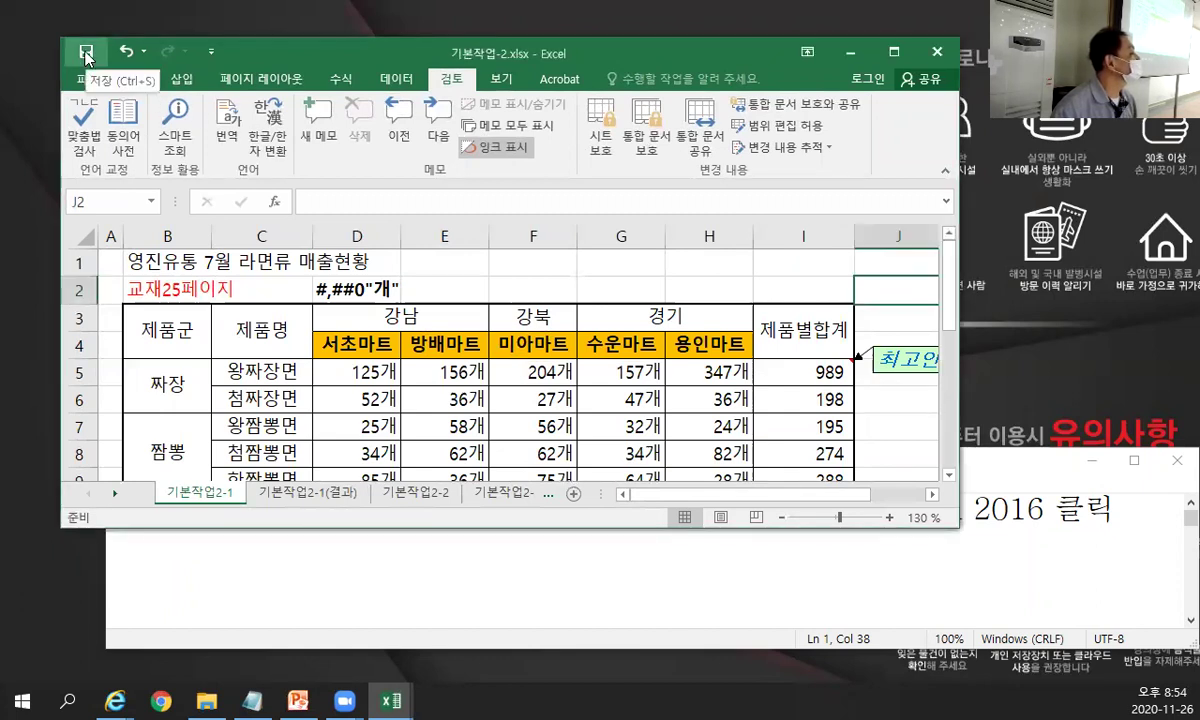
click(86, 56)
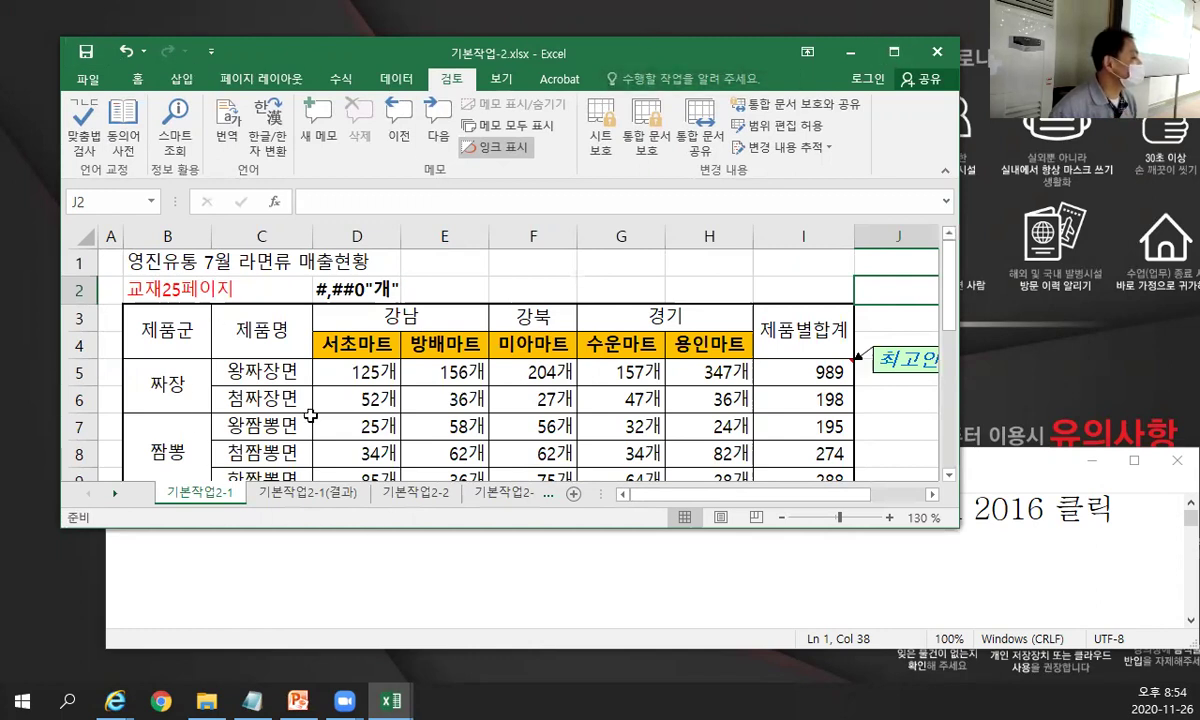
click(415, 500)
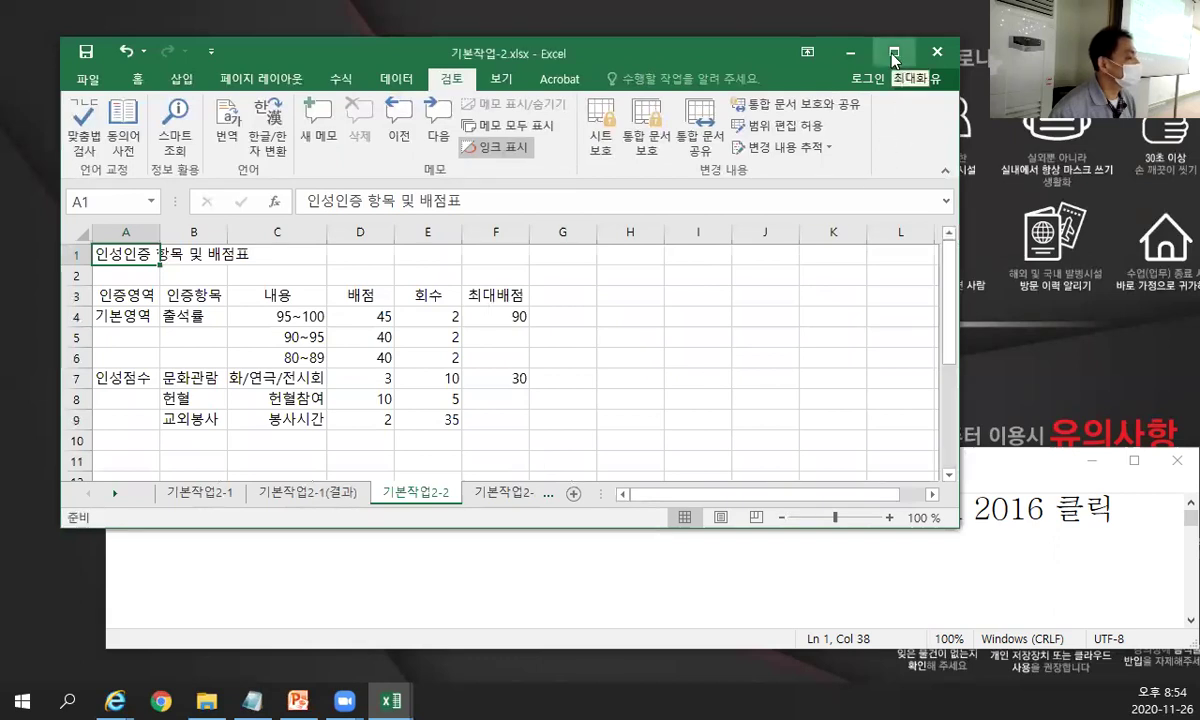
Enter 교재34페이지 in A2 with a red font color and maximize the workbook window.
click(122, 276)
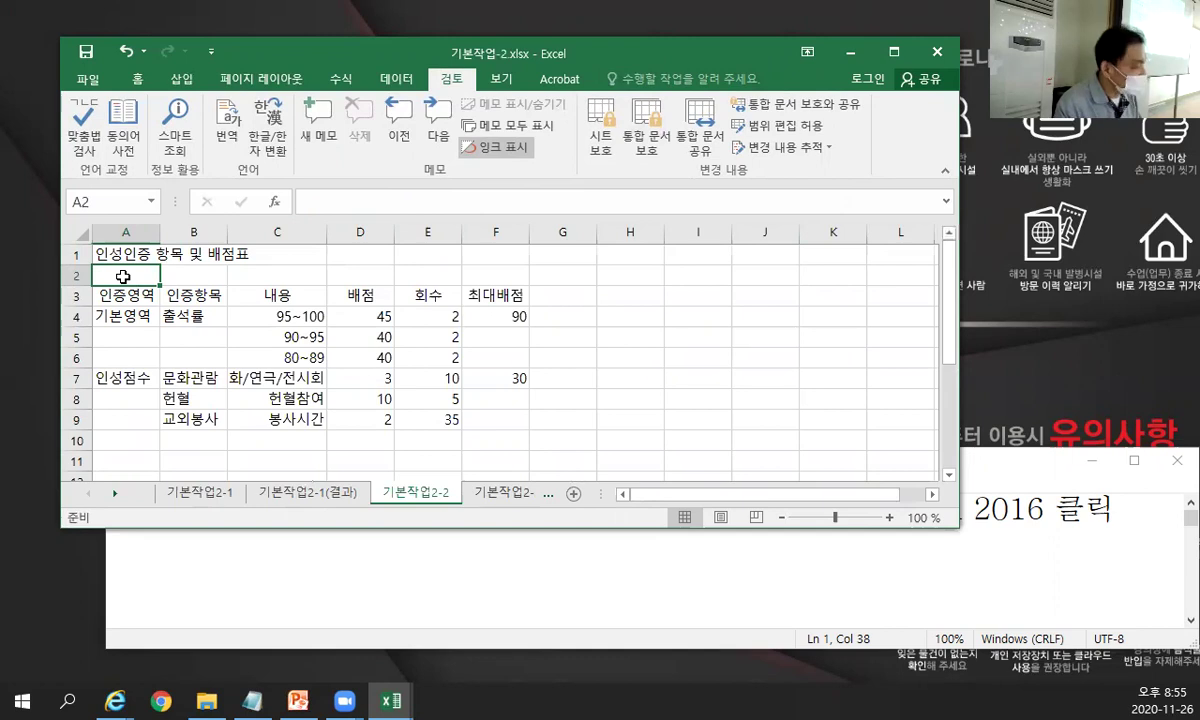
text(교재34페이지)
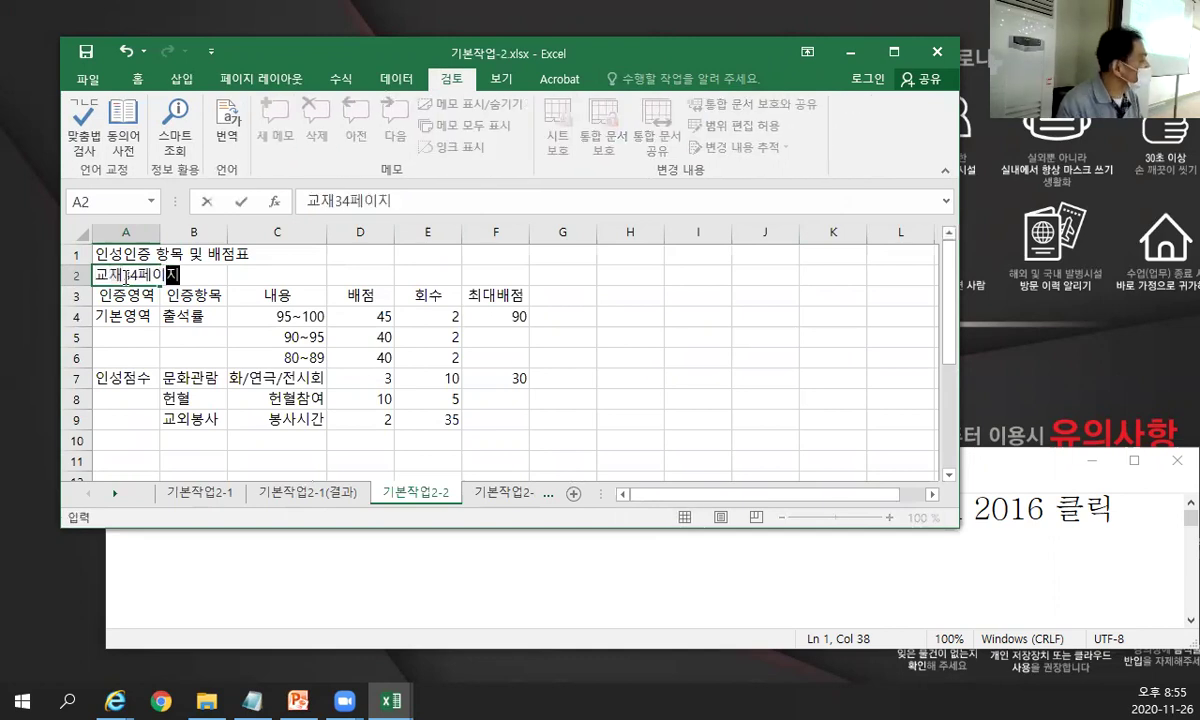
key(Return)
click(122, 276)
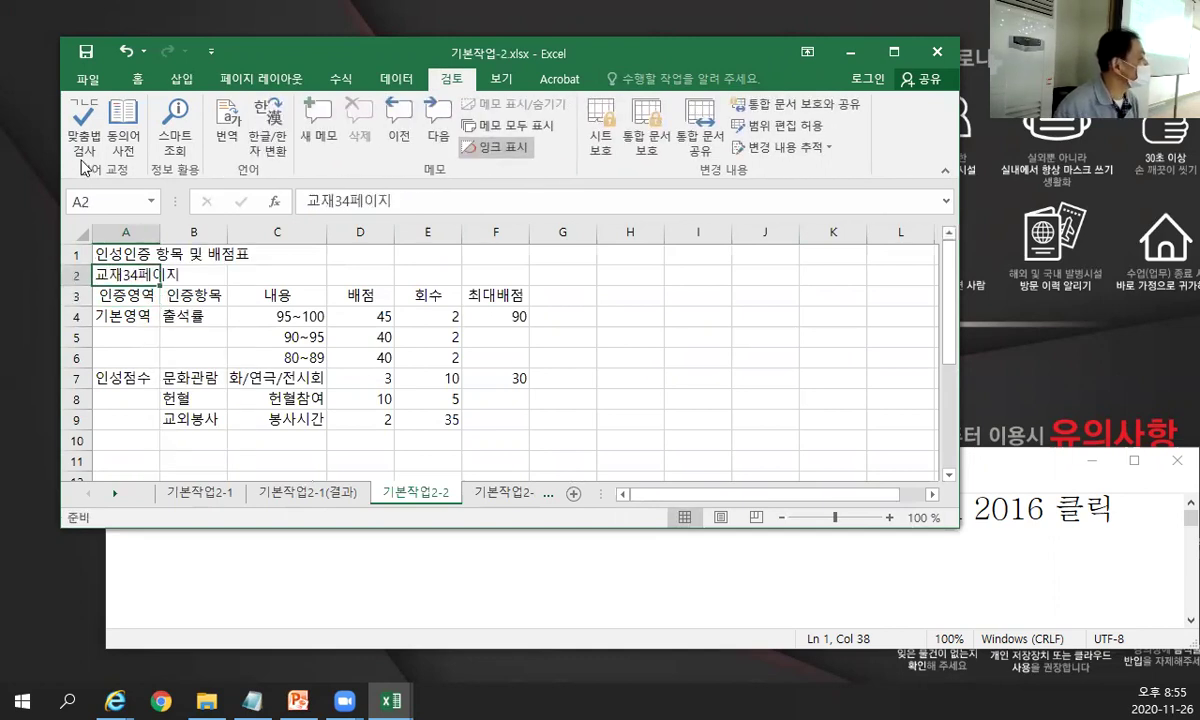
click(131, 79)
click(318, 140)
double_click(840, 50)
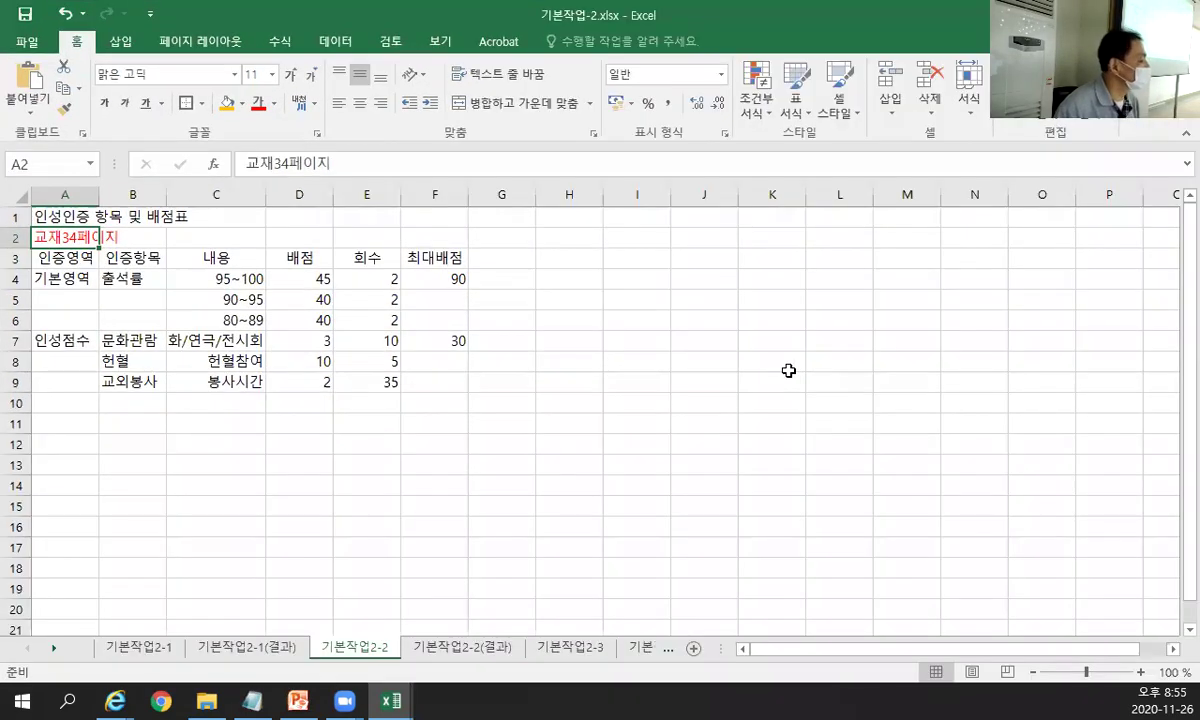
Merge and center the title across A1:F1.
click(789, 375)
scroll(790, 372, up, 2)
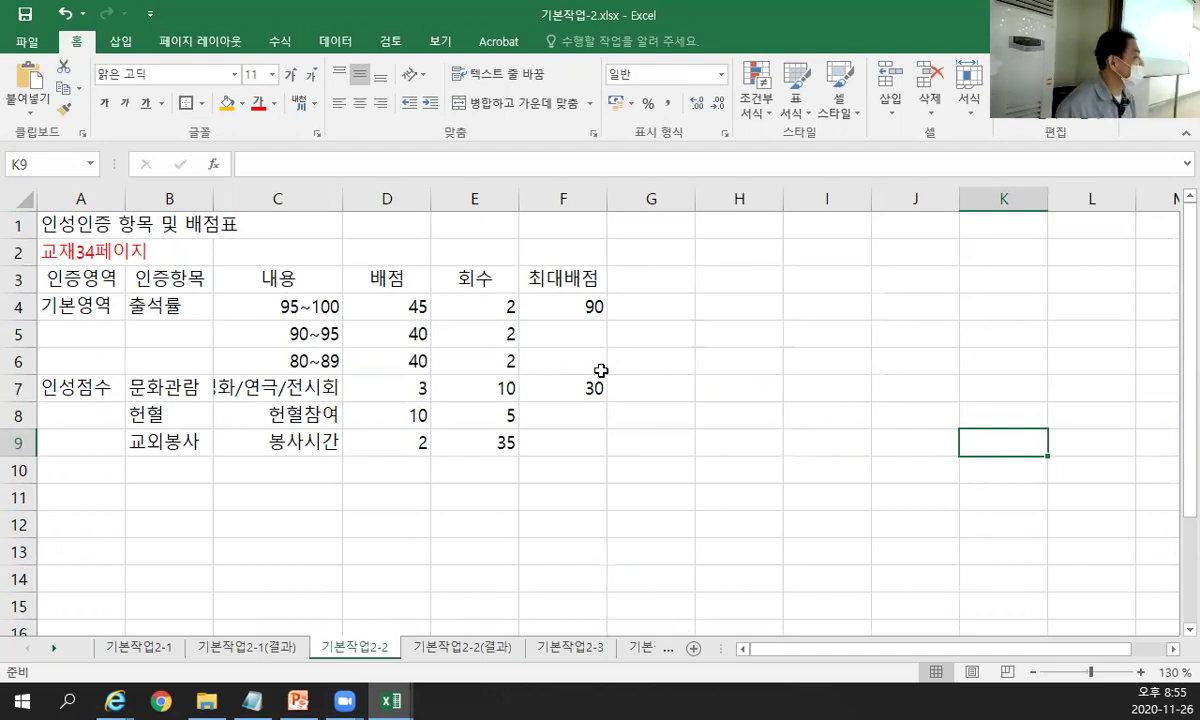
drag(110, 226, 548, 217)
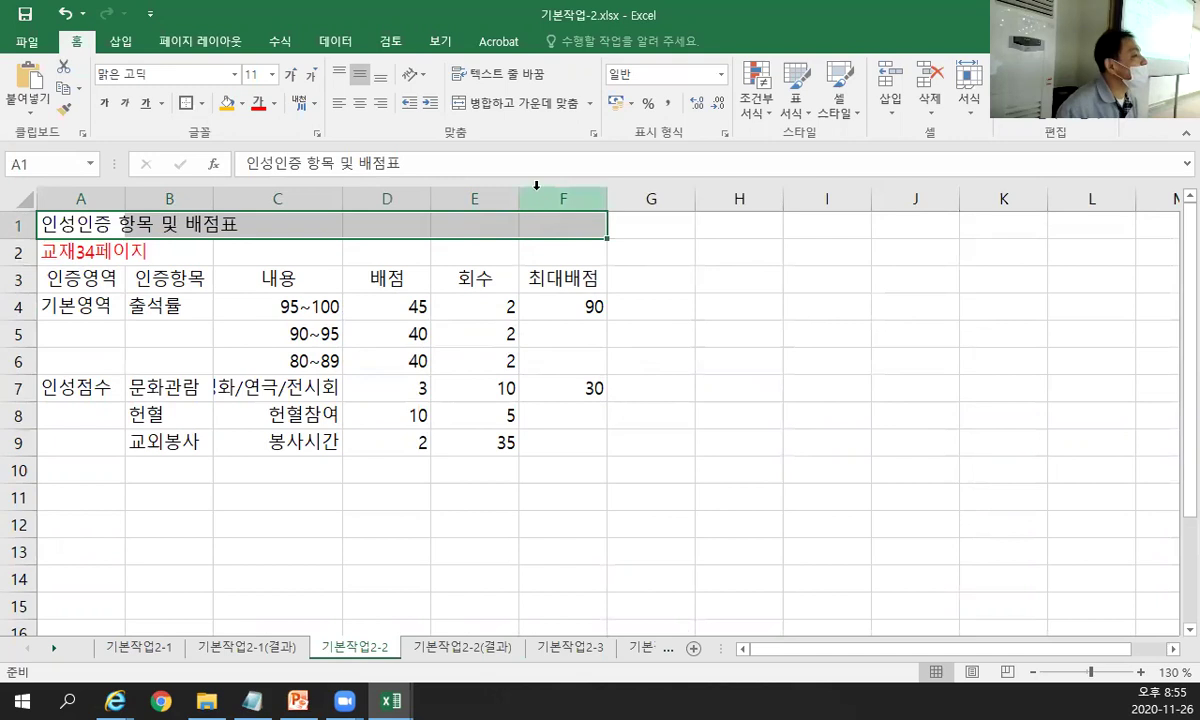
click(525, 108)
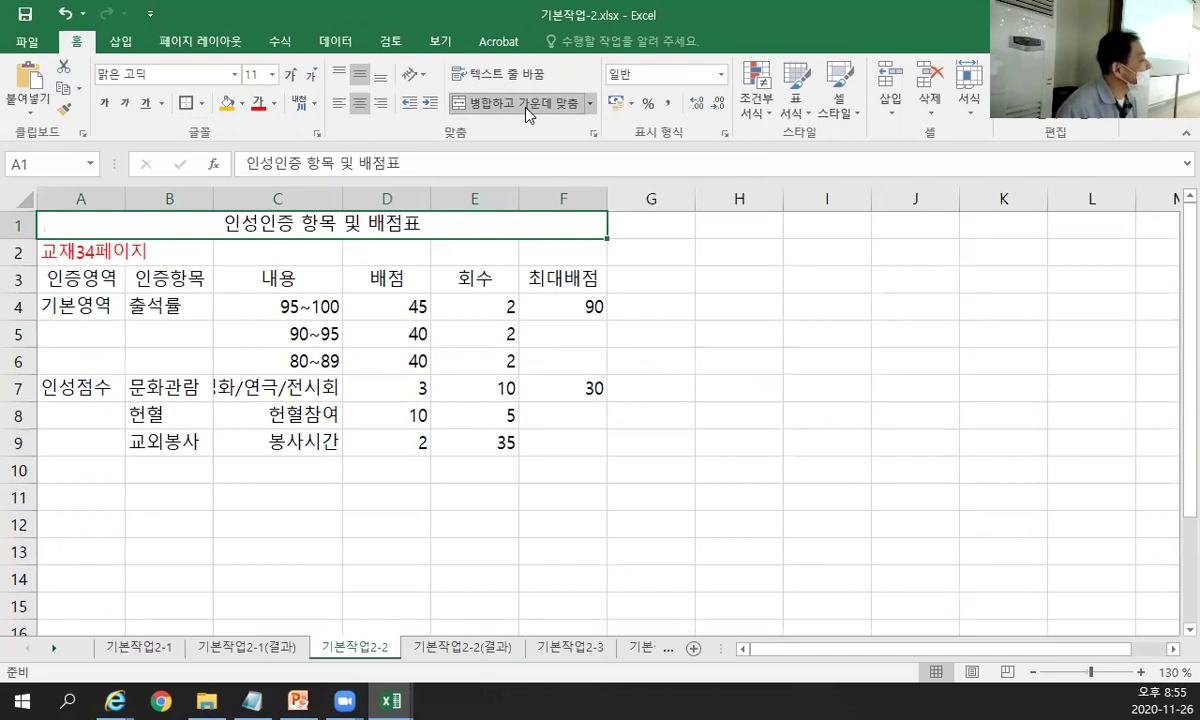
Format the A1 title in HY견고딕, size 16, bold, with a double underline (이중 밑줄).
click(233, 76)
scroll(201, 234, down, 1)
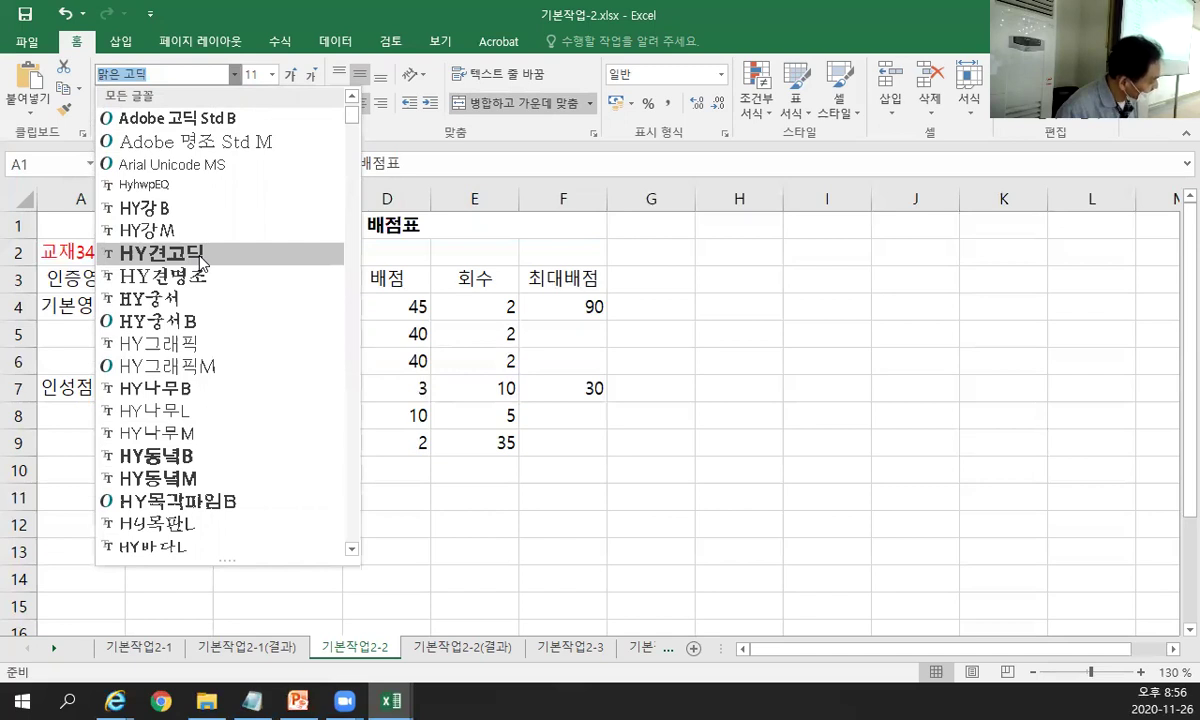
click(201, 256)
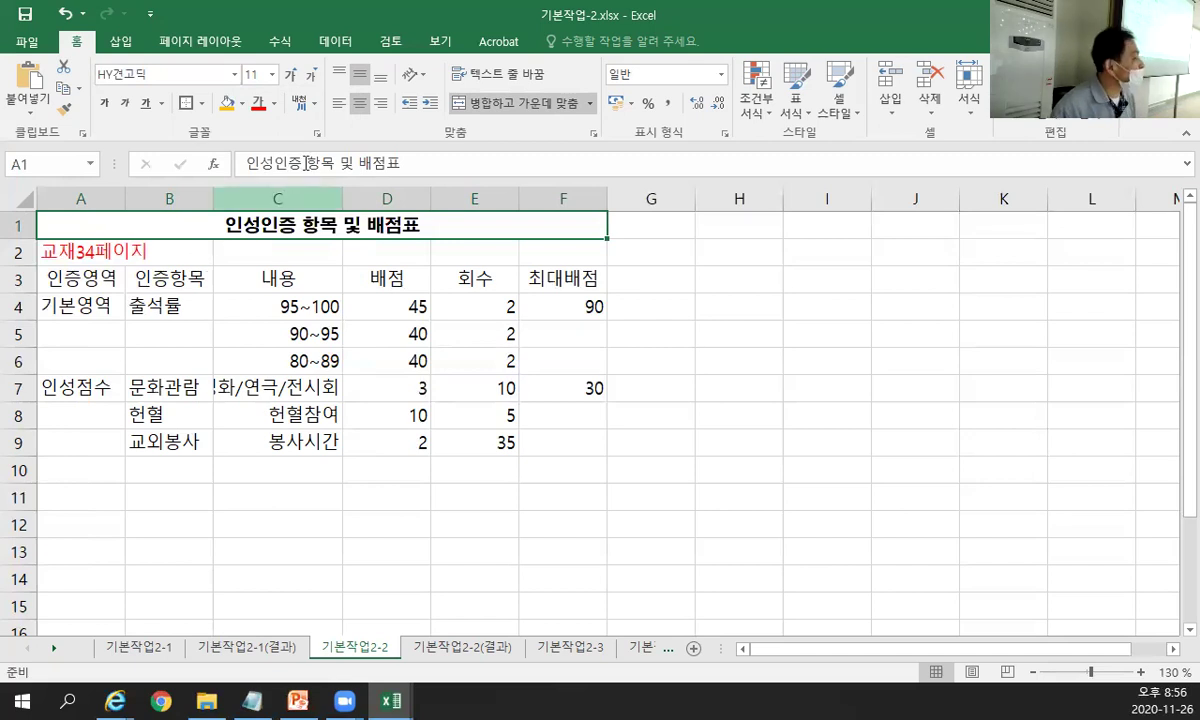
click(272, 79)
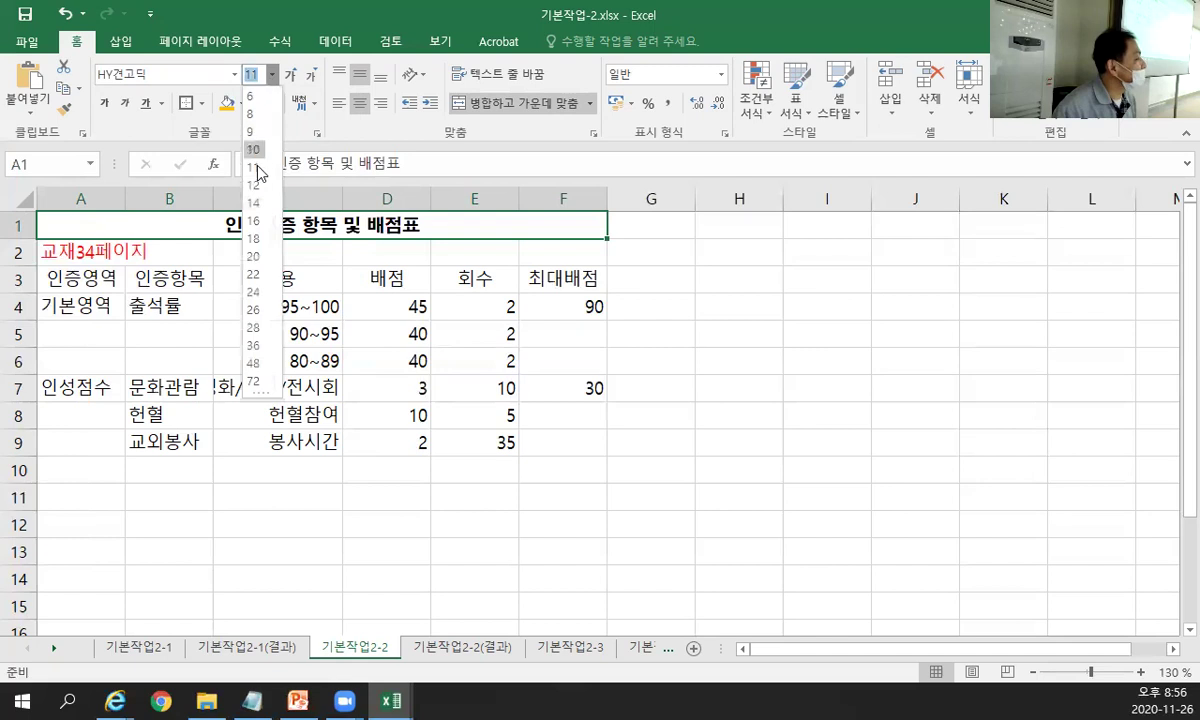
click(256, 221)
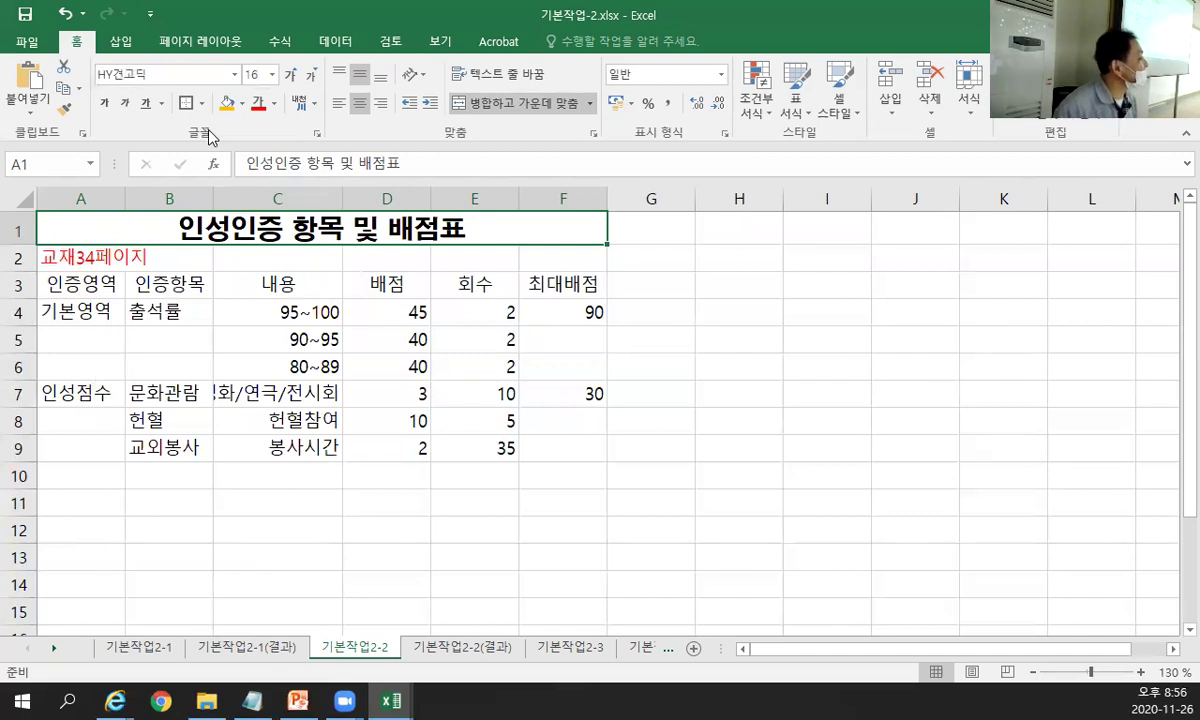
click(103, 106)
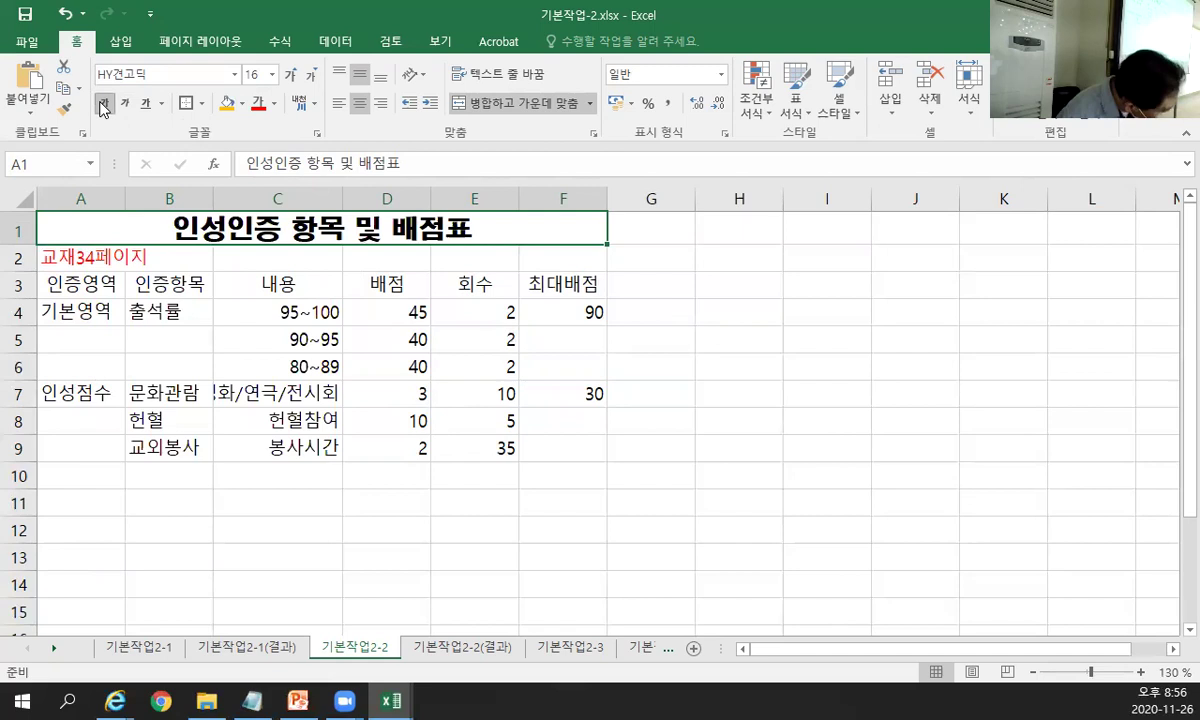
click(160, 104)
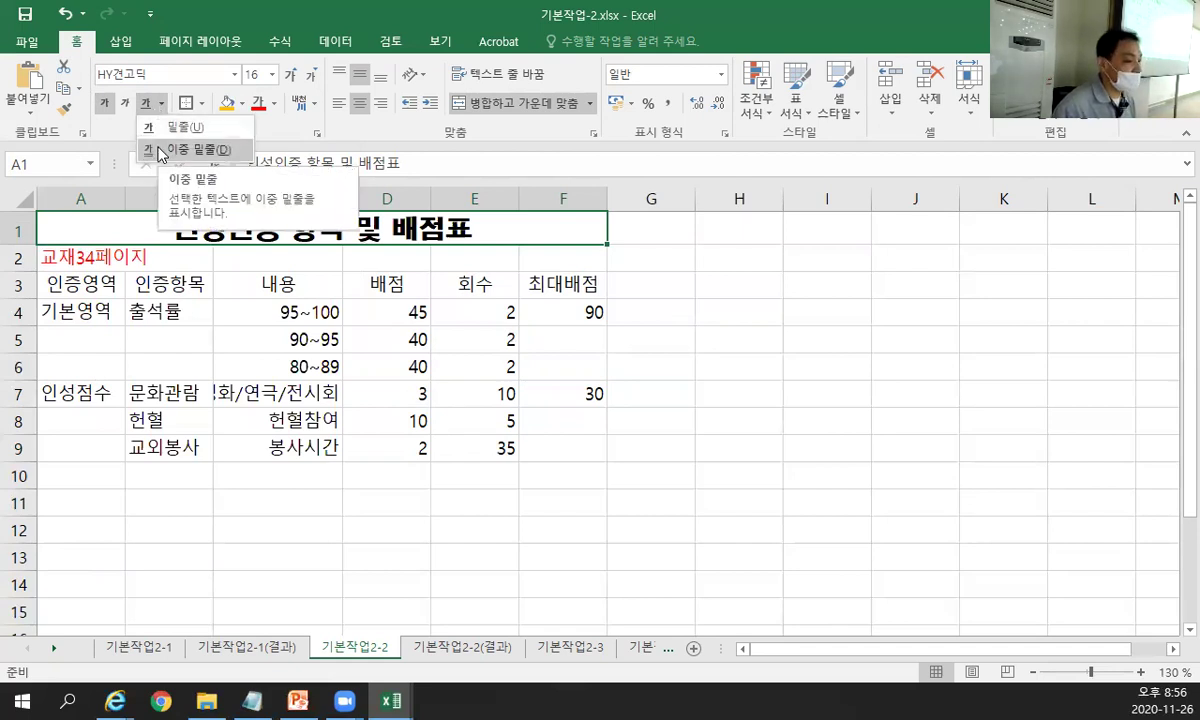
click(158, 151)
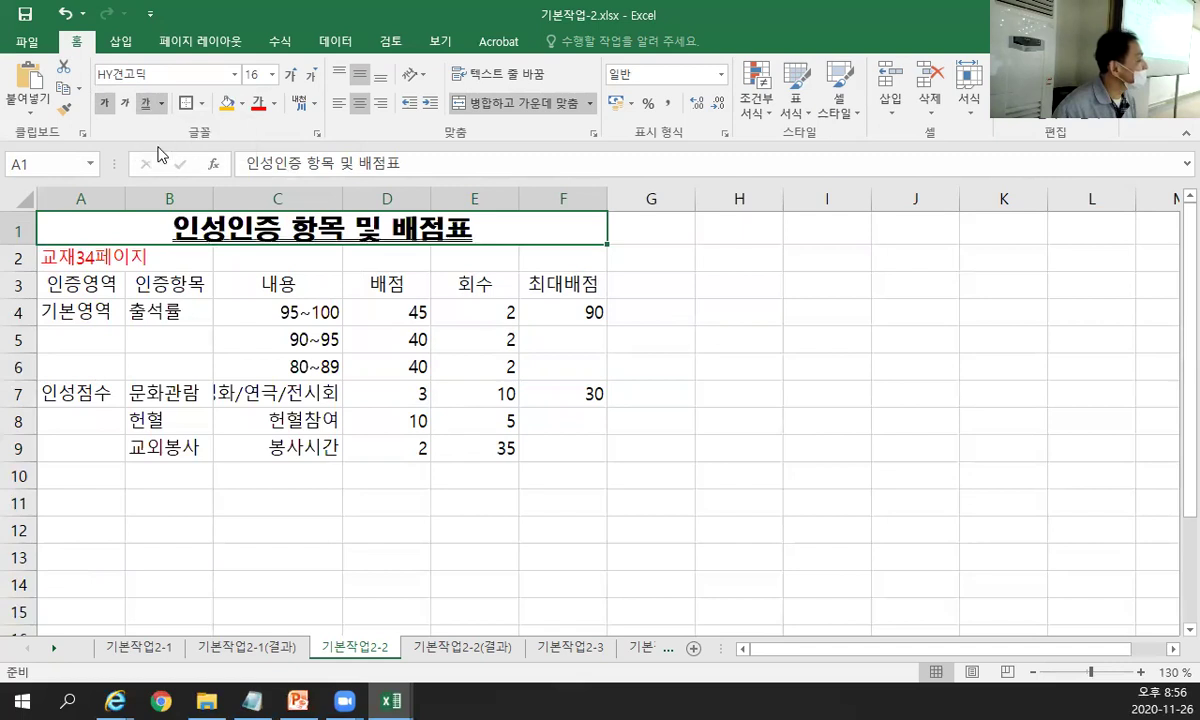
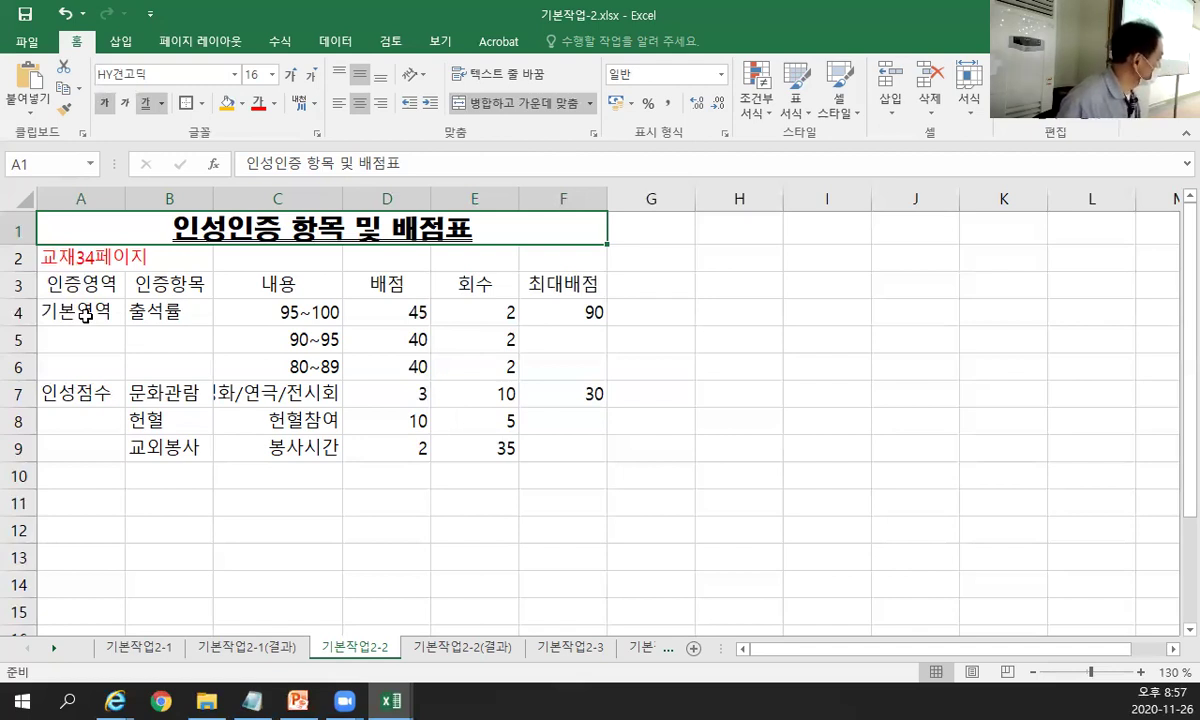
drag(85, 316, 83, 352)
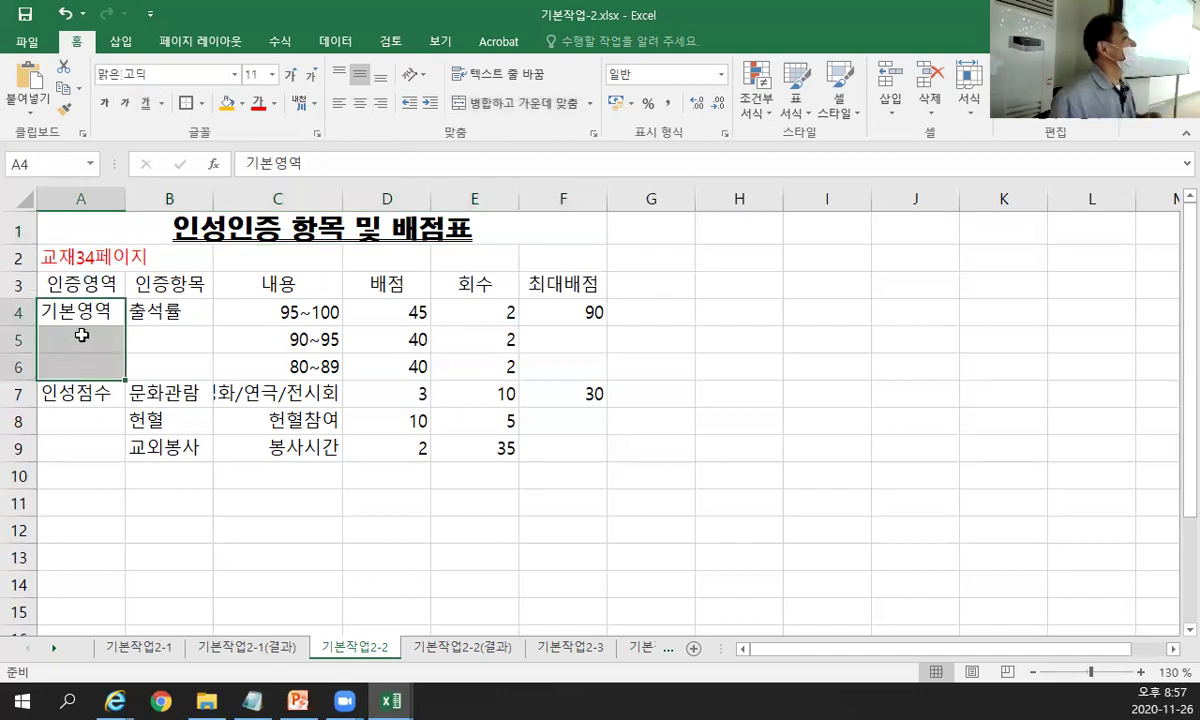
click(229, 263)
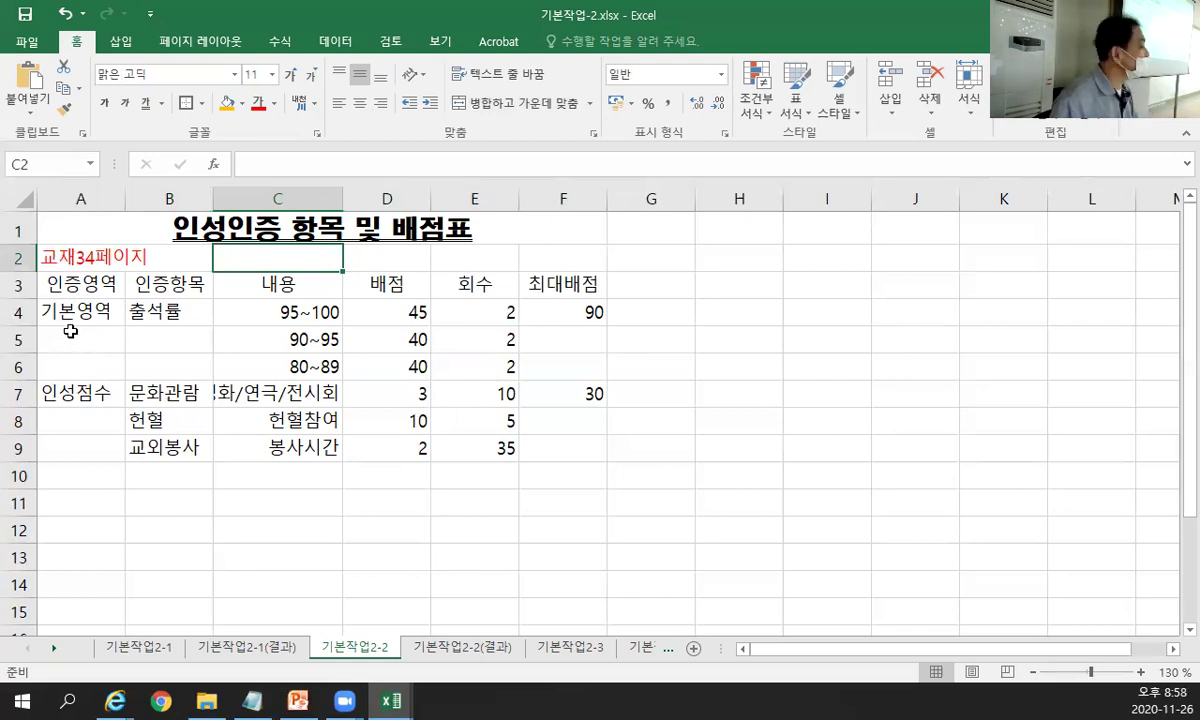
drag(69, 318, 69, 365)
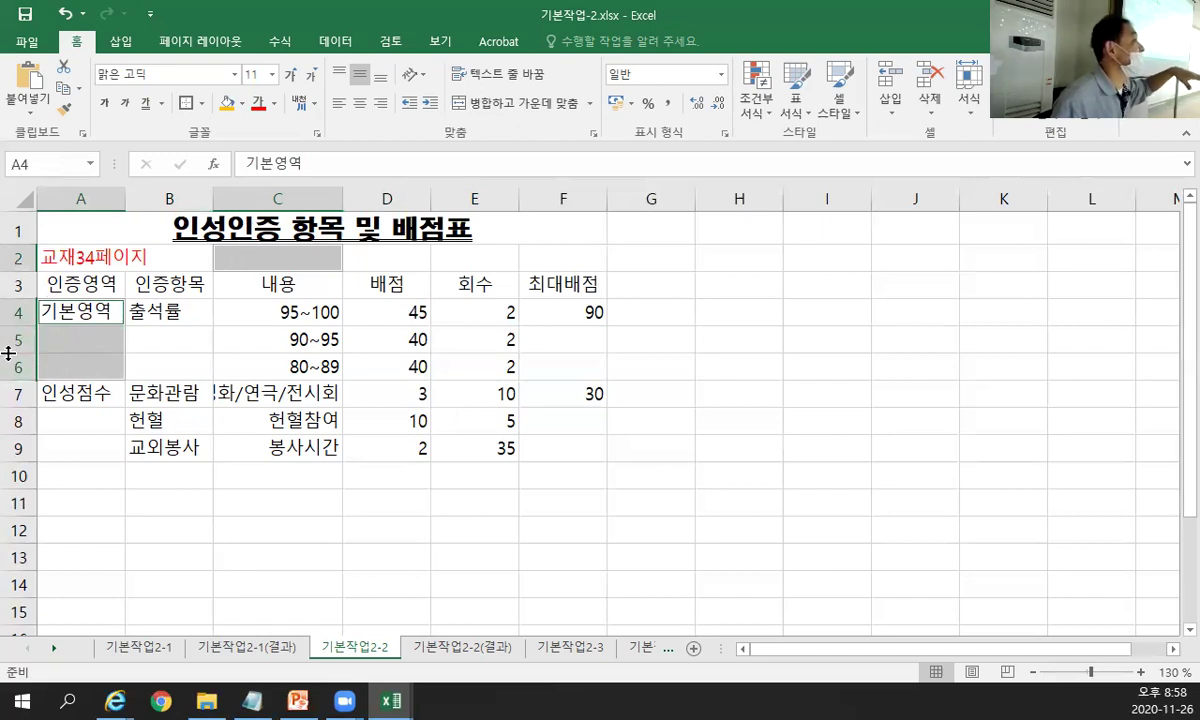
click(192, 336)
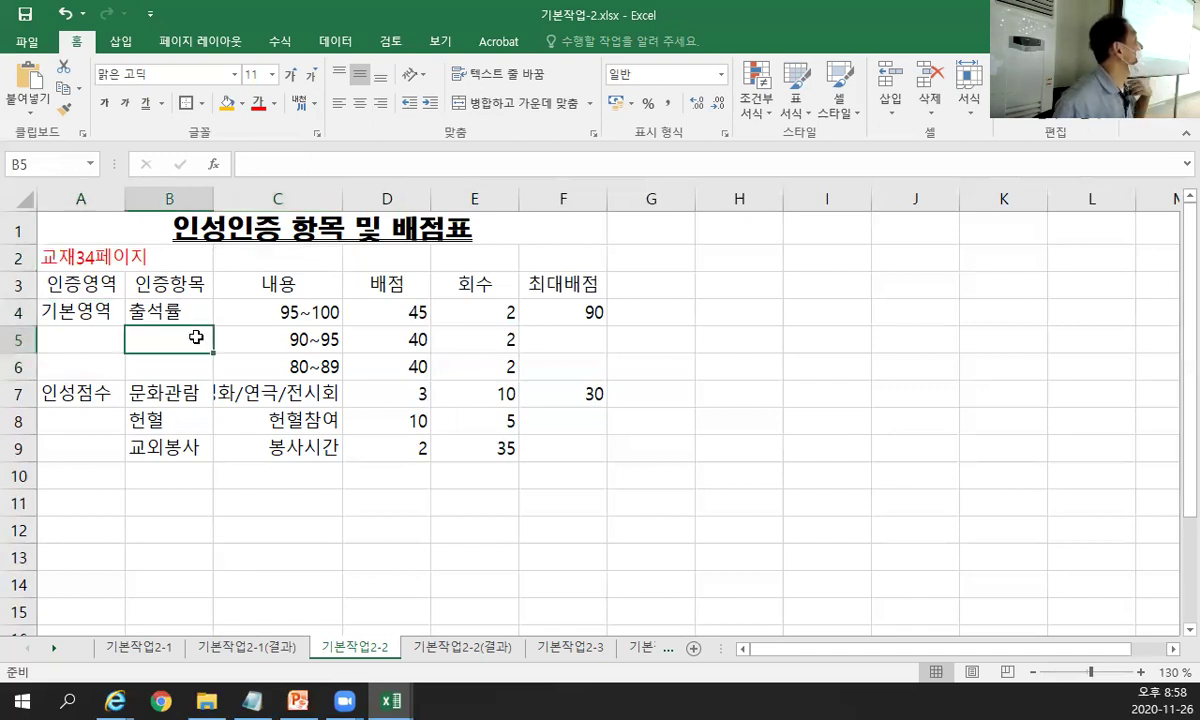
Merge and center each of the ranges A4:A6, A7:A9, B4:B6, F4:F6 and F7:F9.
drag(80, 302, 80, 355)
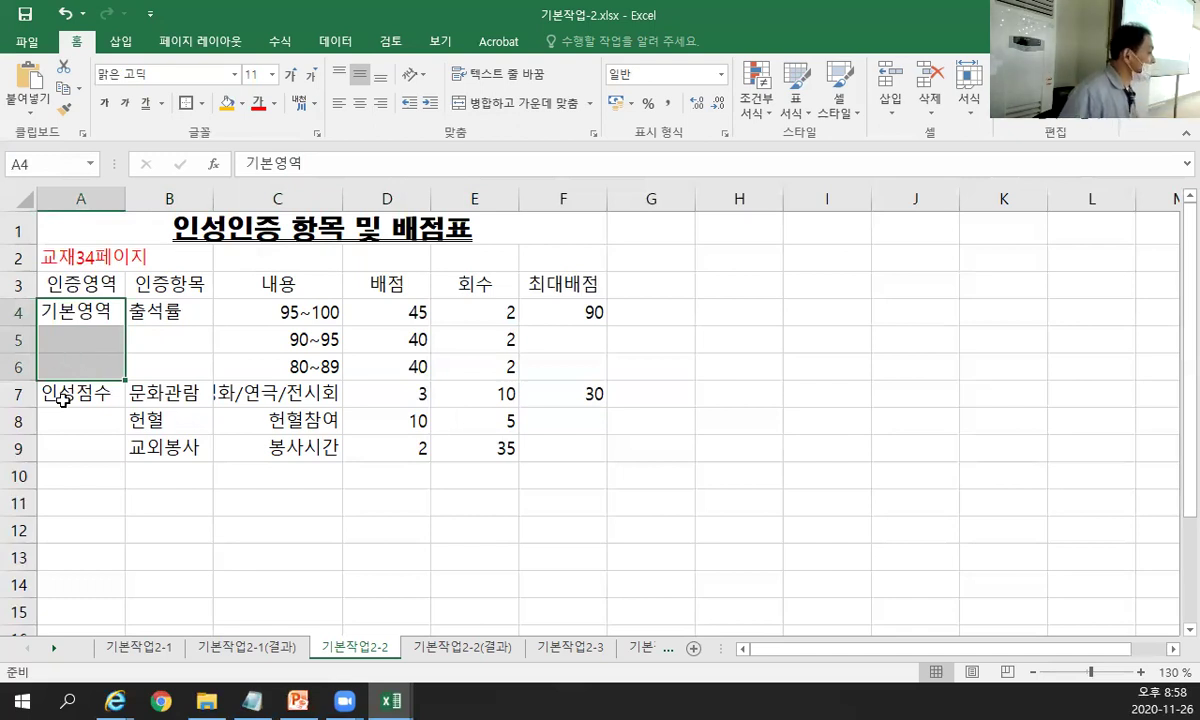
drag(58, 392, 62, 436)
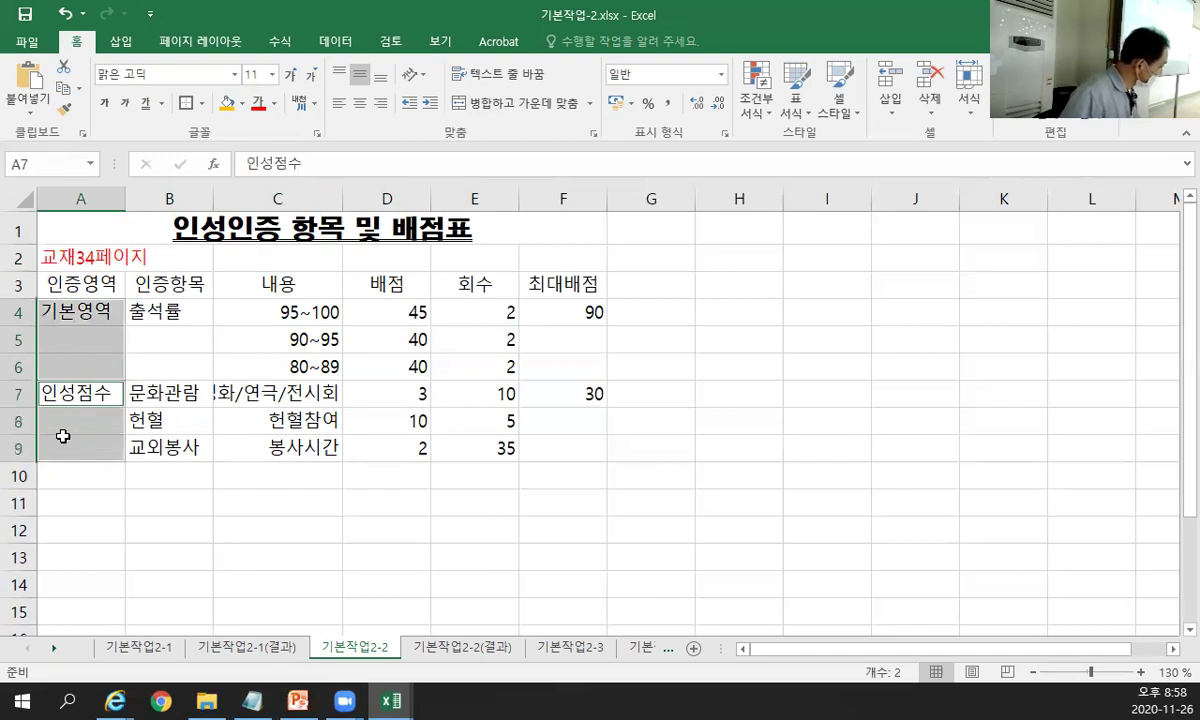
drag(150, 312, 166, 365)
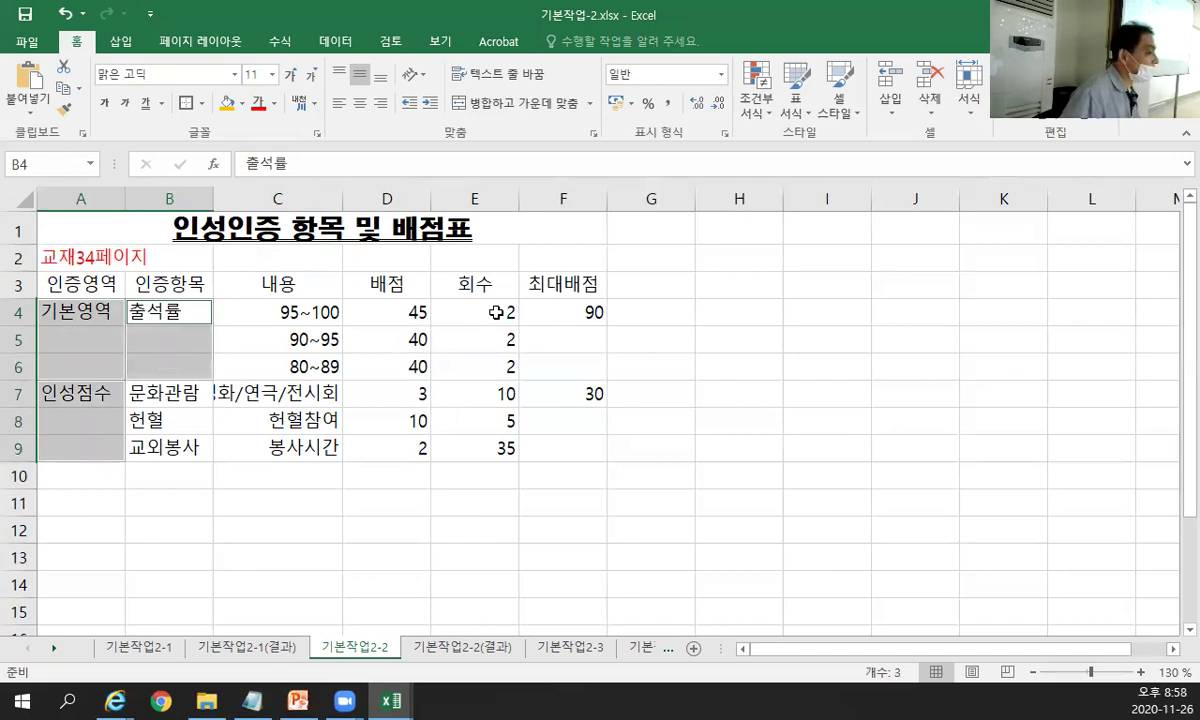
drag(545, 312, 557, 453)
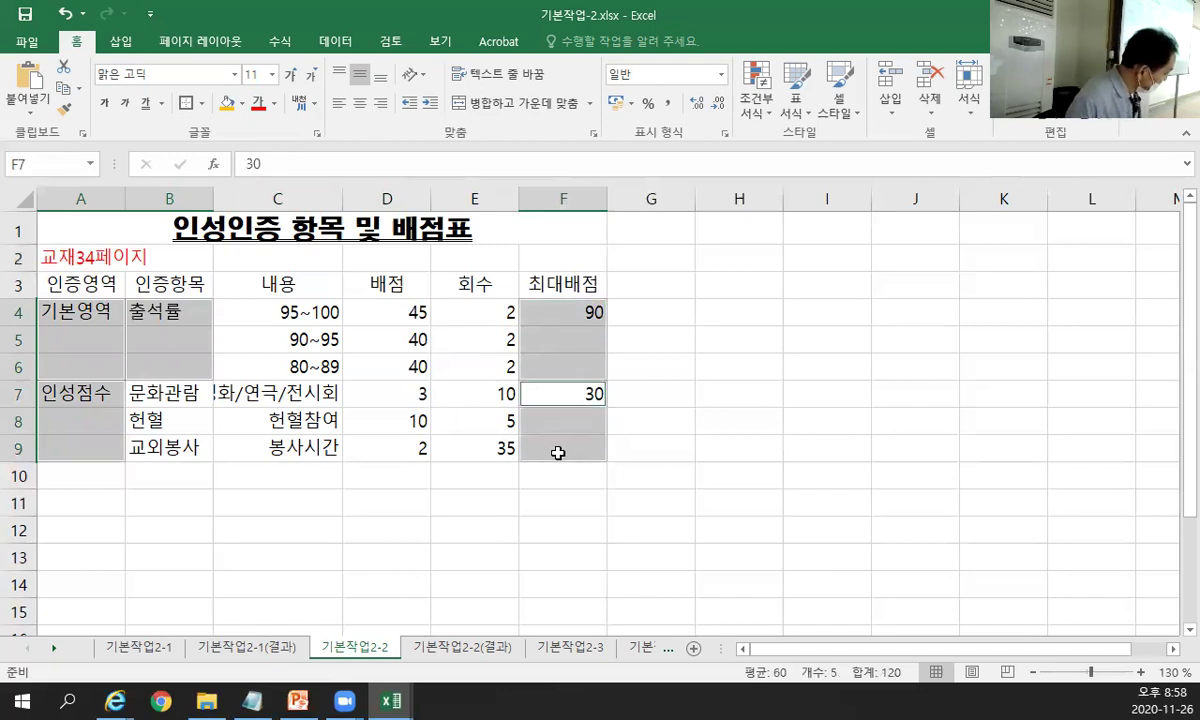
click(533, 104)
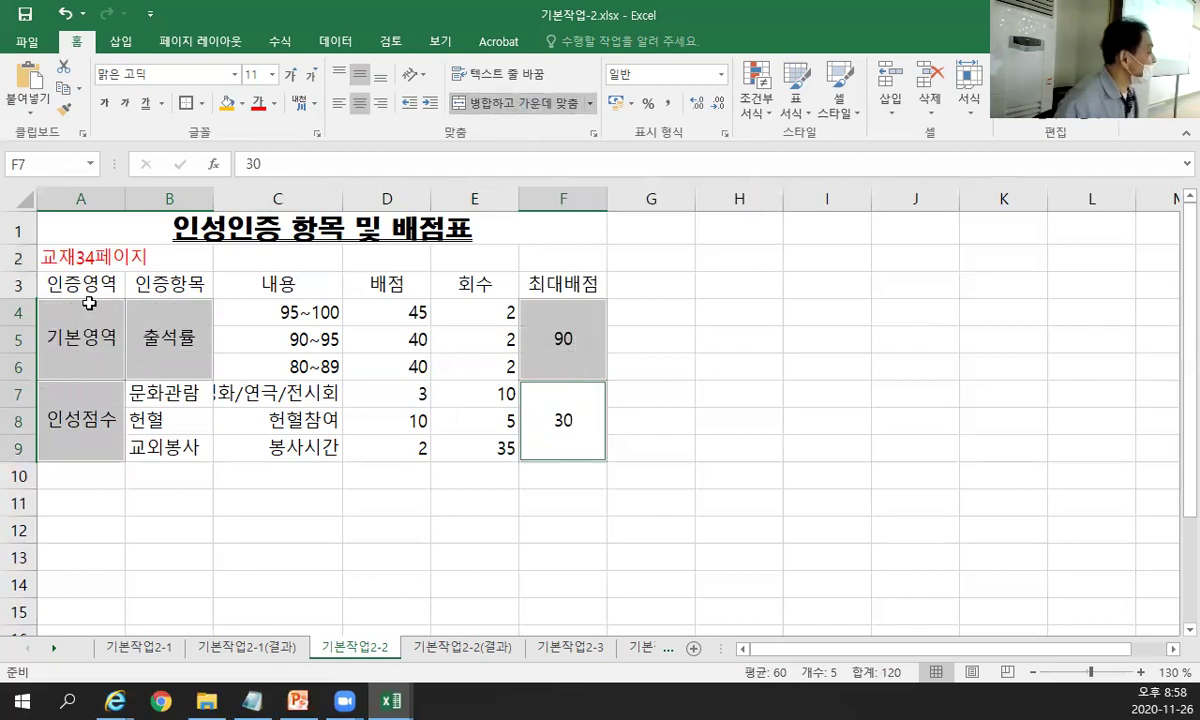
Select the header cells A3:F3 and consult the style notes on the 셀서식 sheet of 컴활2급(엑셀2016기능).xlsm.
drag(74, 287, 560, 287)
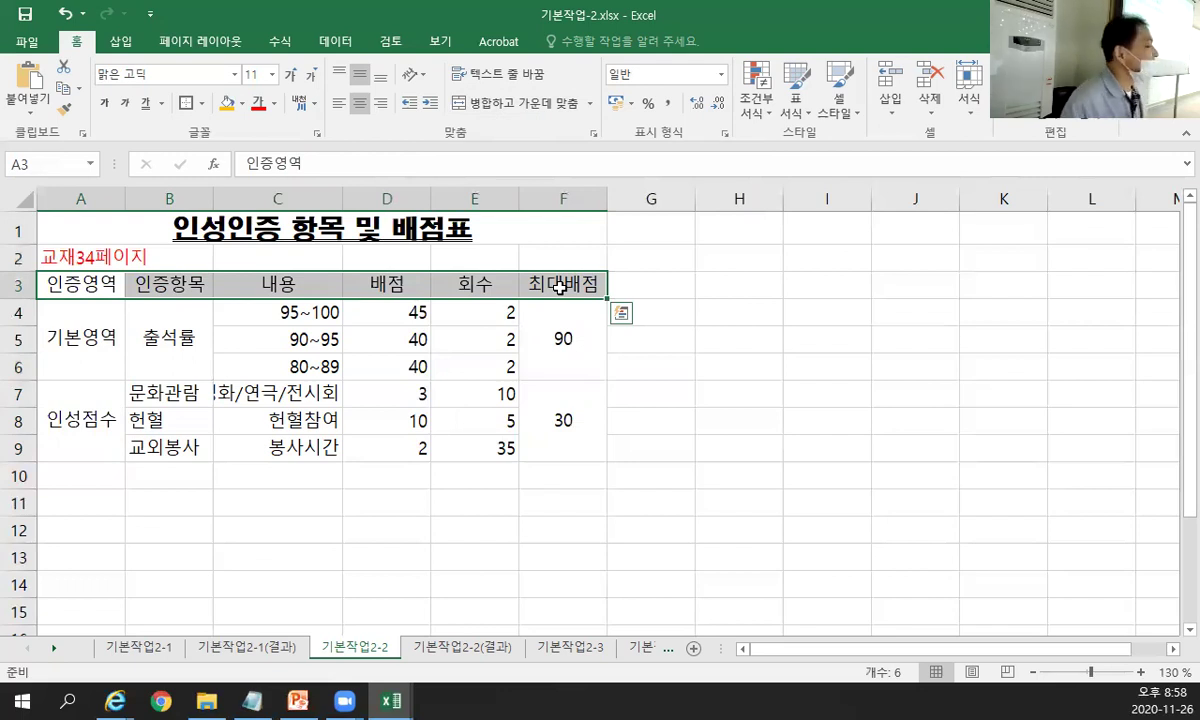
key(Escape)
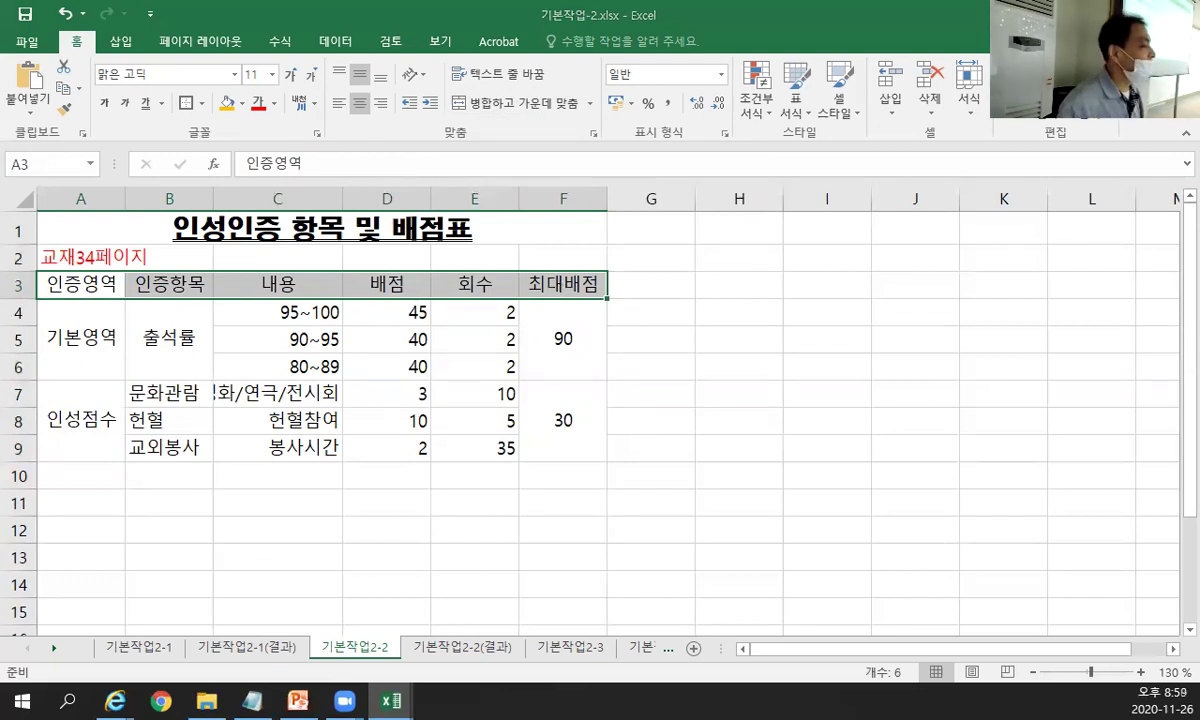
key(alt+Tab)
drag(262, 68, 347, 87)
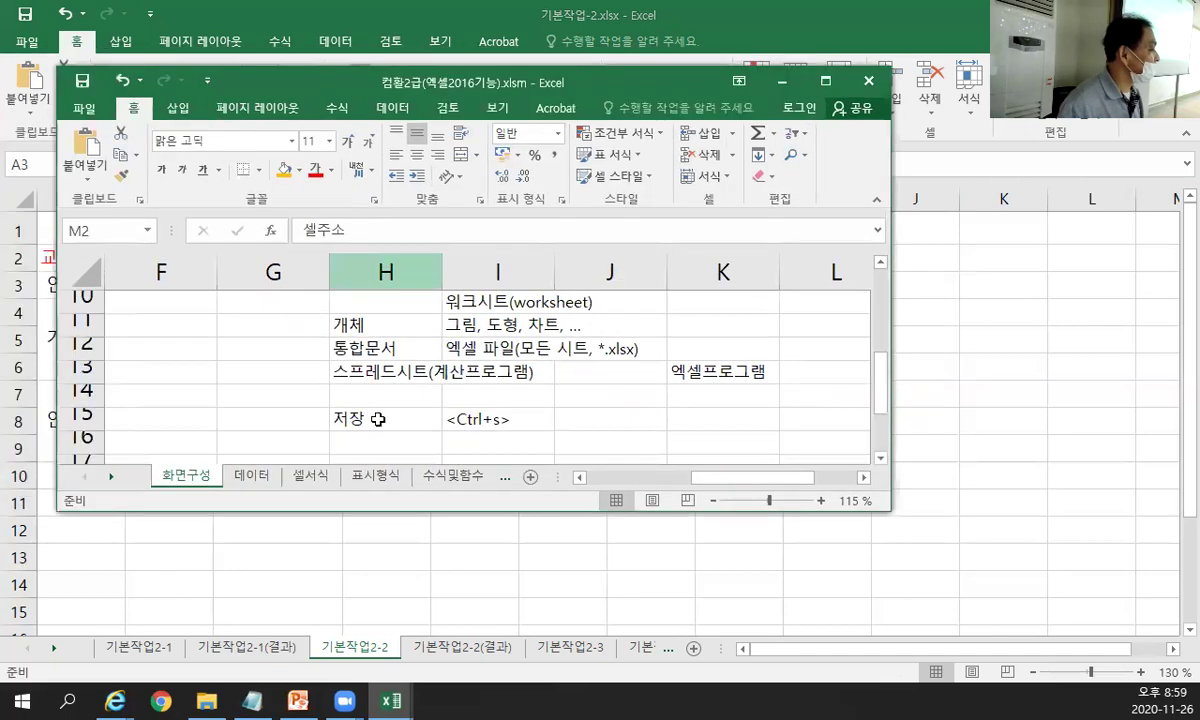
click(310, 475)
scroll(392, 432, down, 2)
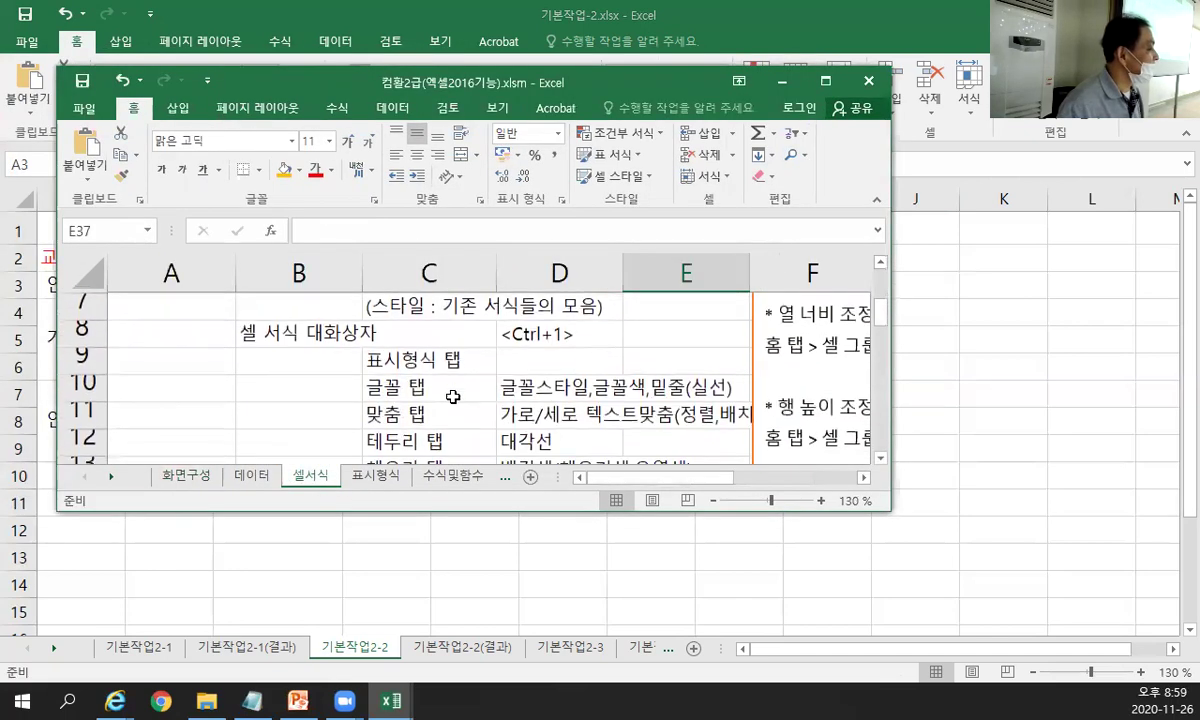
scroll(498, 354, up, 1)
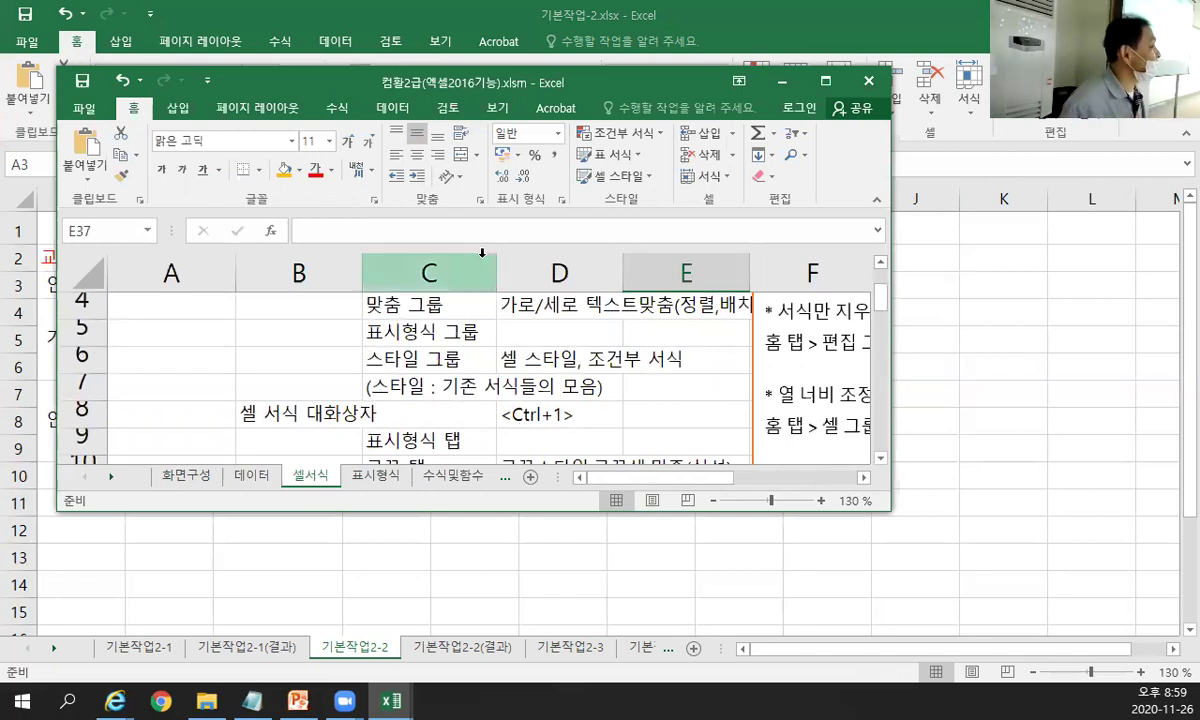
drag(337, 83, 1199, 100)
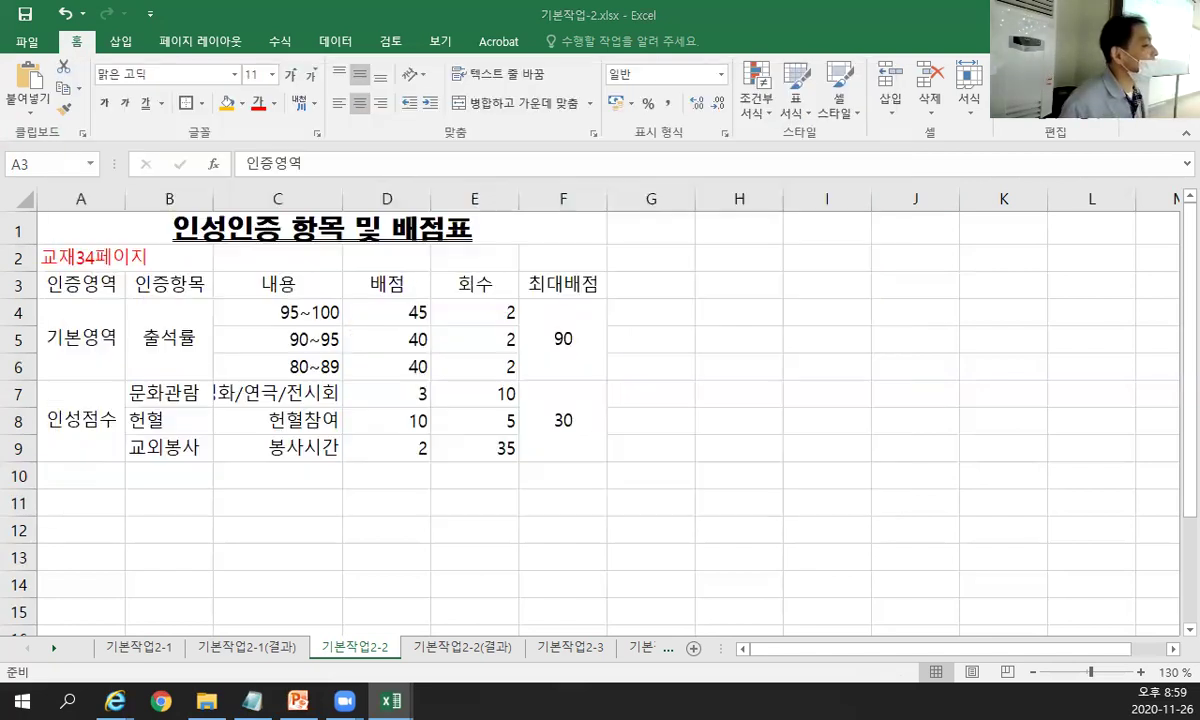
Apply the 강조색4 cell style to the header cells A3:F3.
click(248, 414)
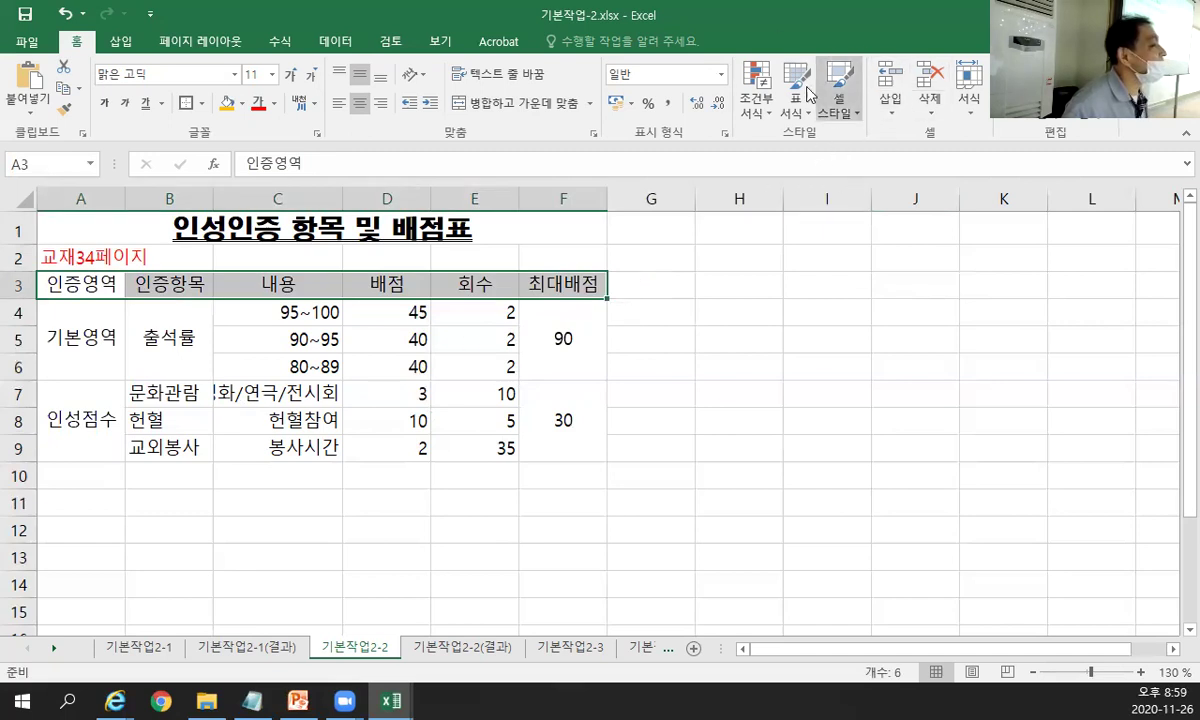
click(853, 112)
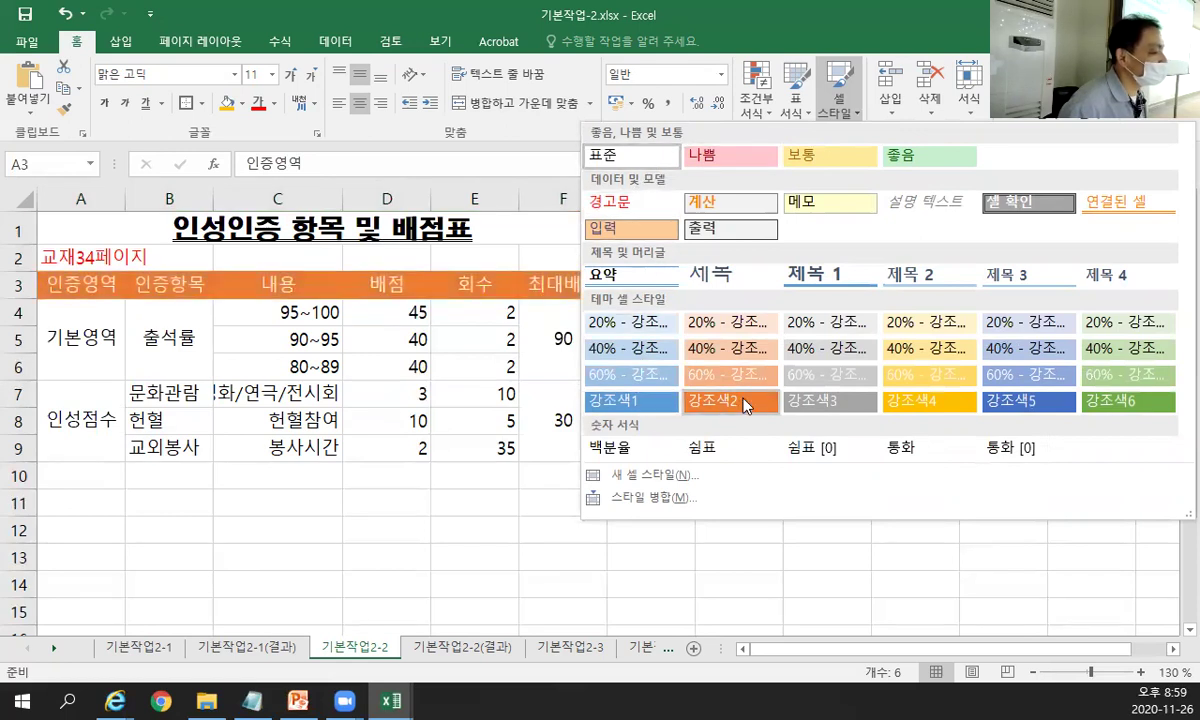
click(908, 400)
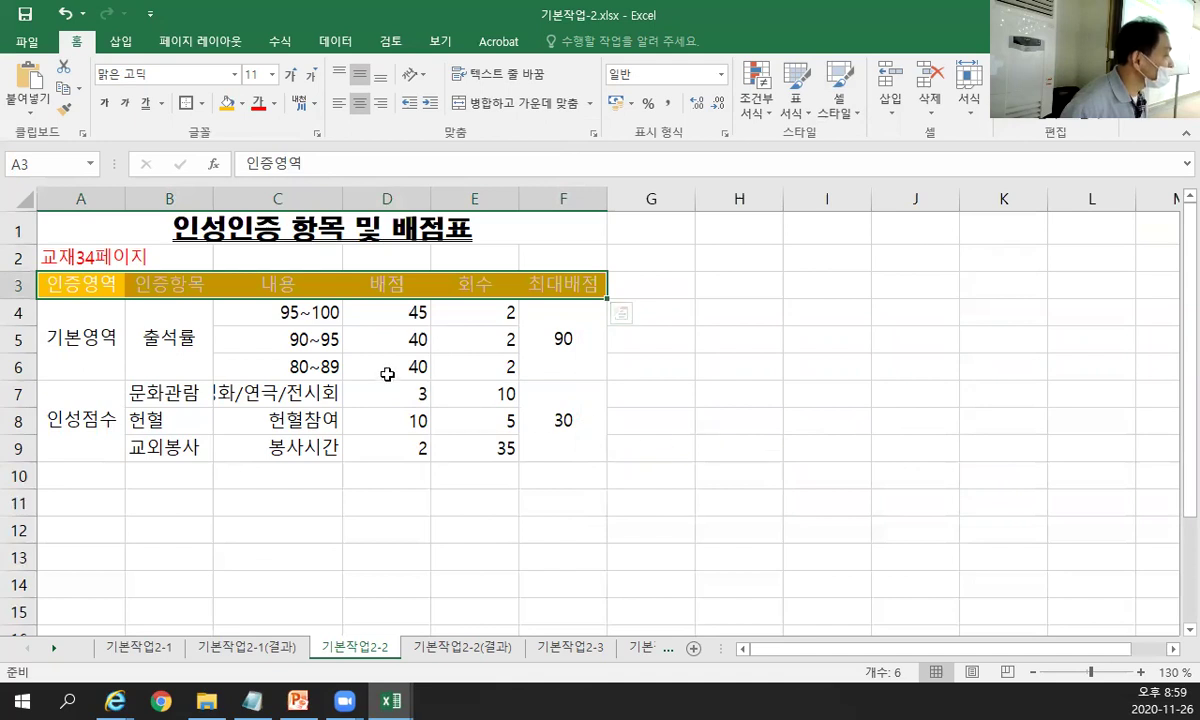
Apply the custom number format @"%" to the attendance ranges in C4:C6.
drag(279, 304, 291, 368)
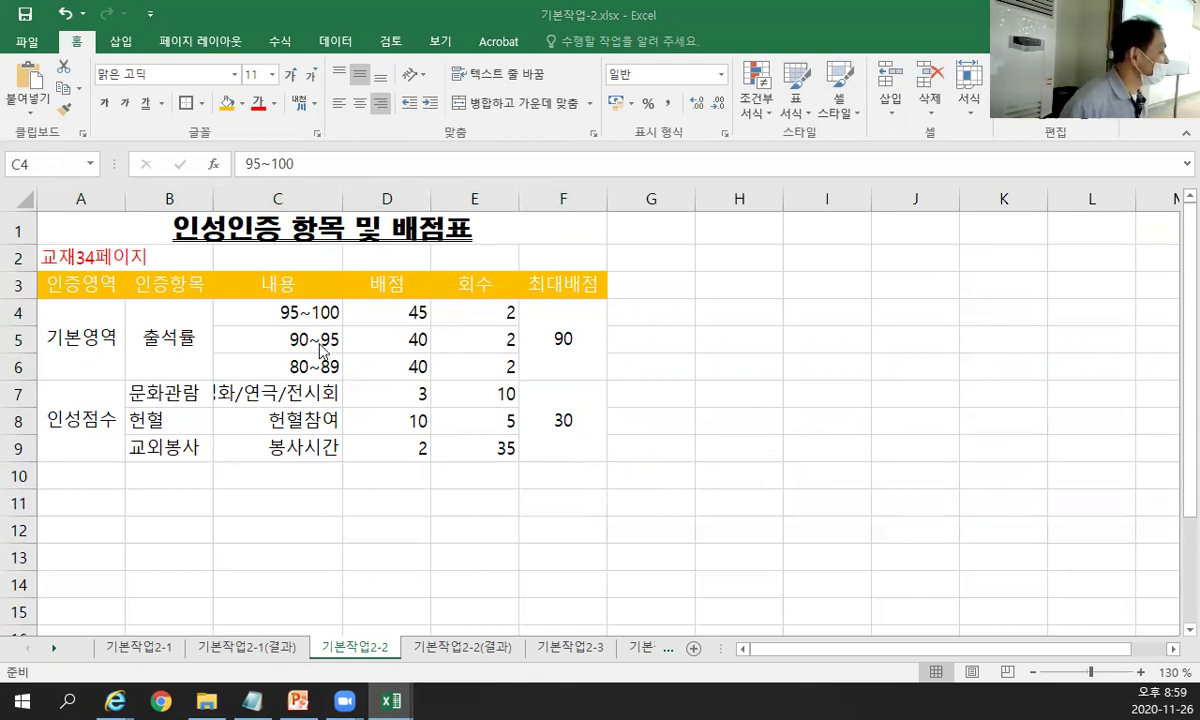
click(271, 314)
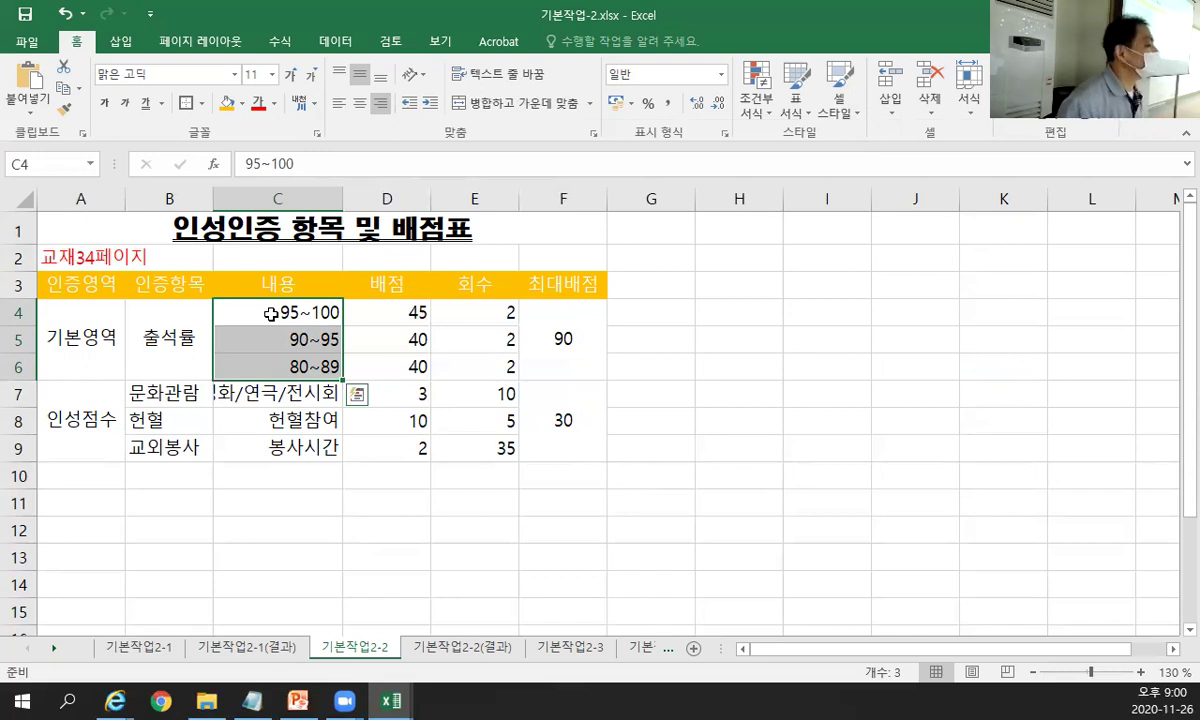
right_click(271, 314)
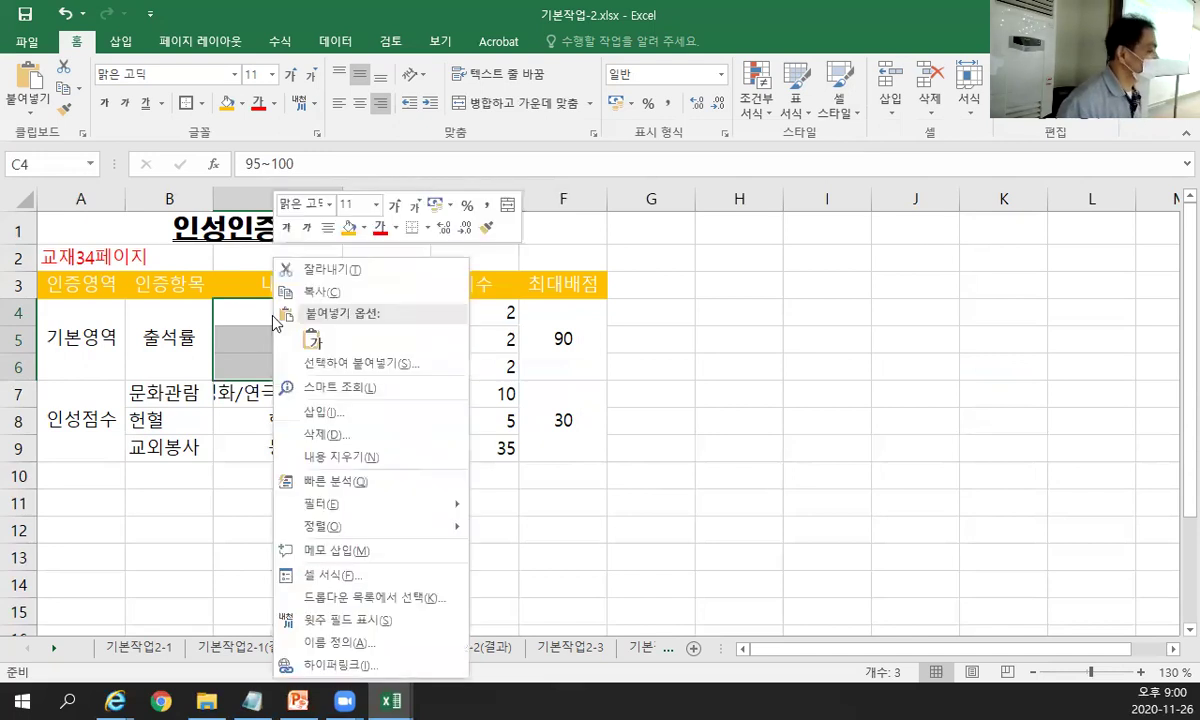
click(375, 584)
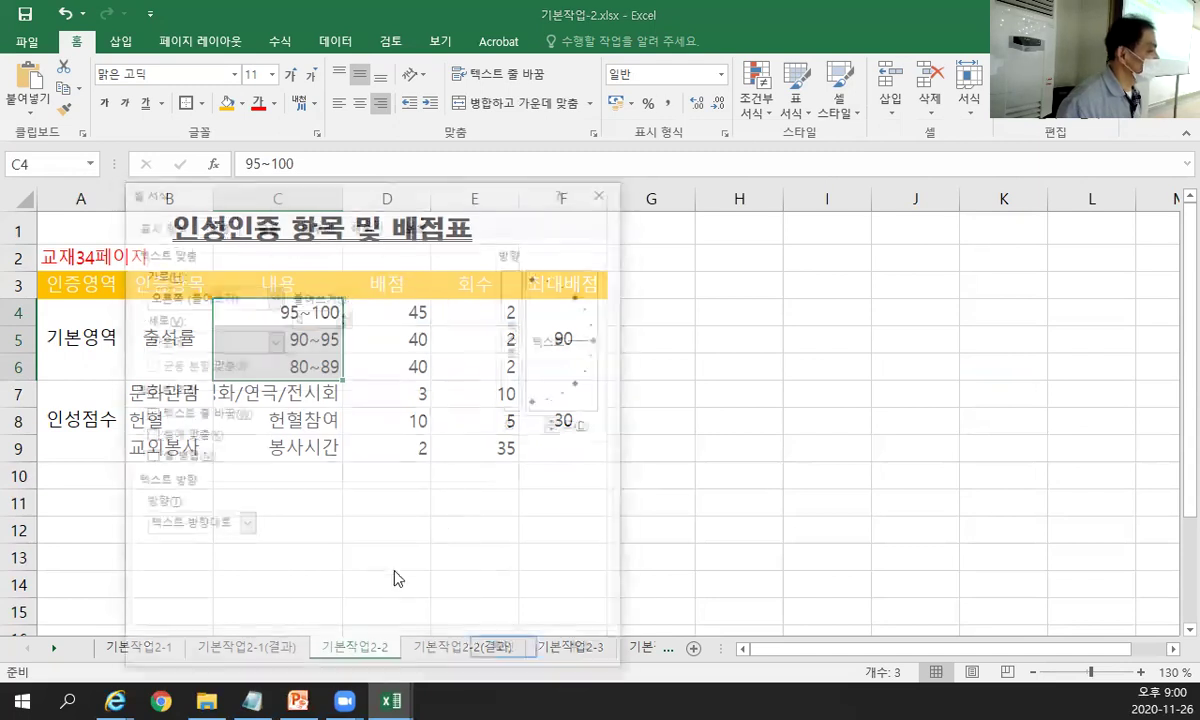
drag(381, 198, 890, 92)
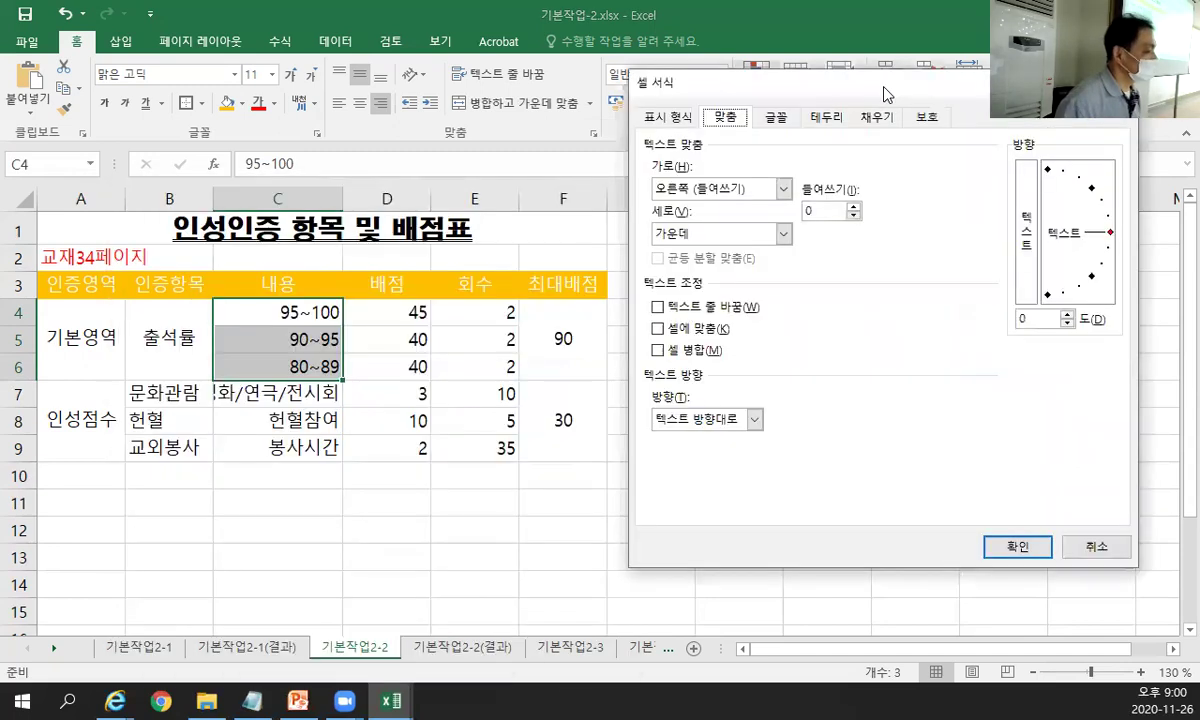
click(676, 119)
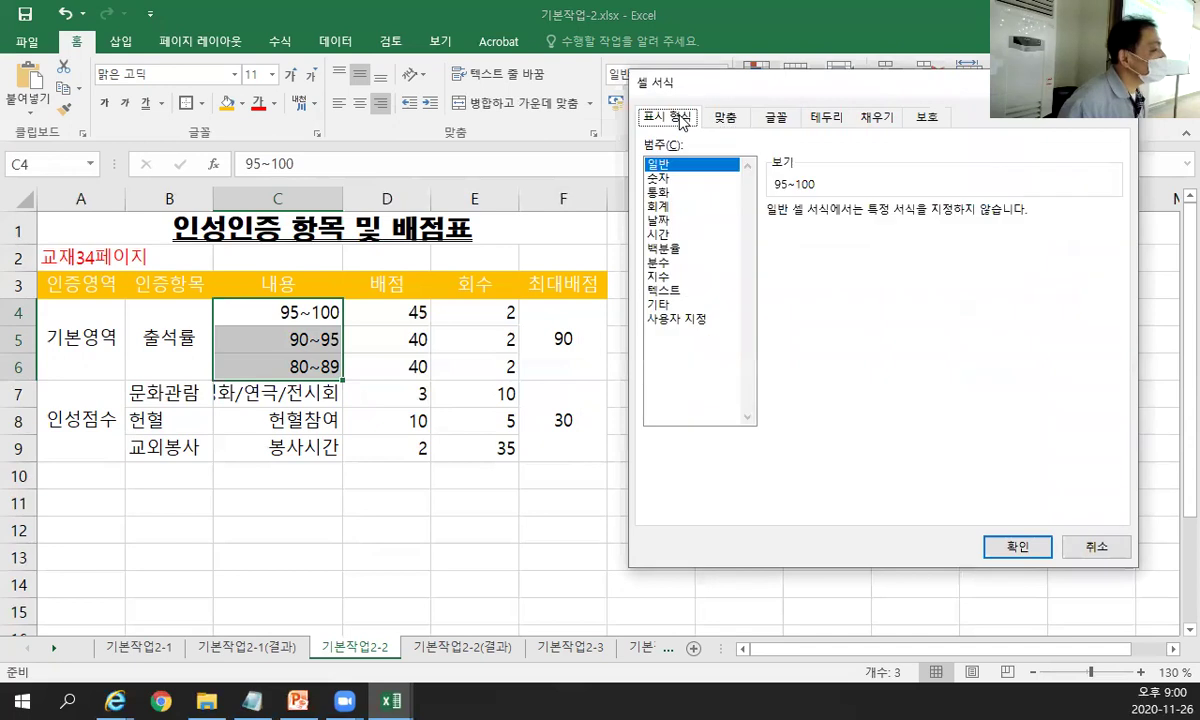
click(686, 320)
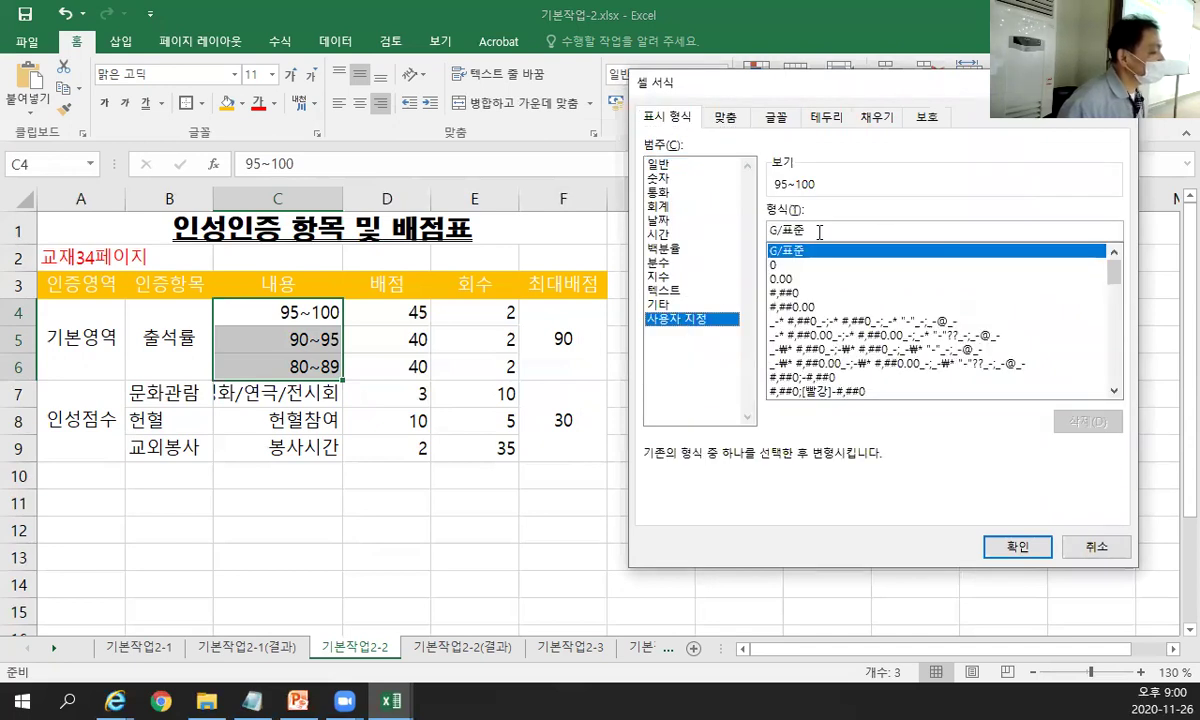
drag(822, 232, 741, 235)
key(BackSpace)
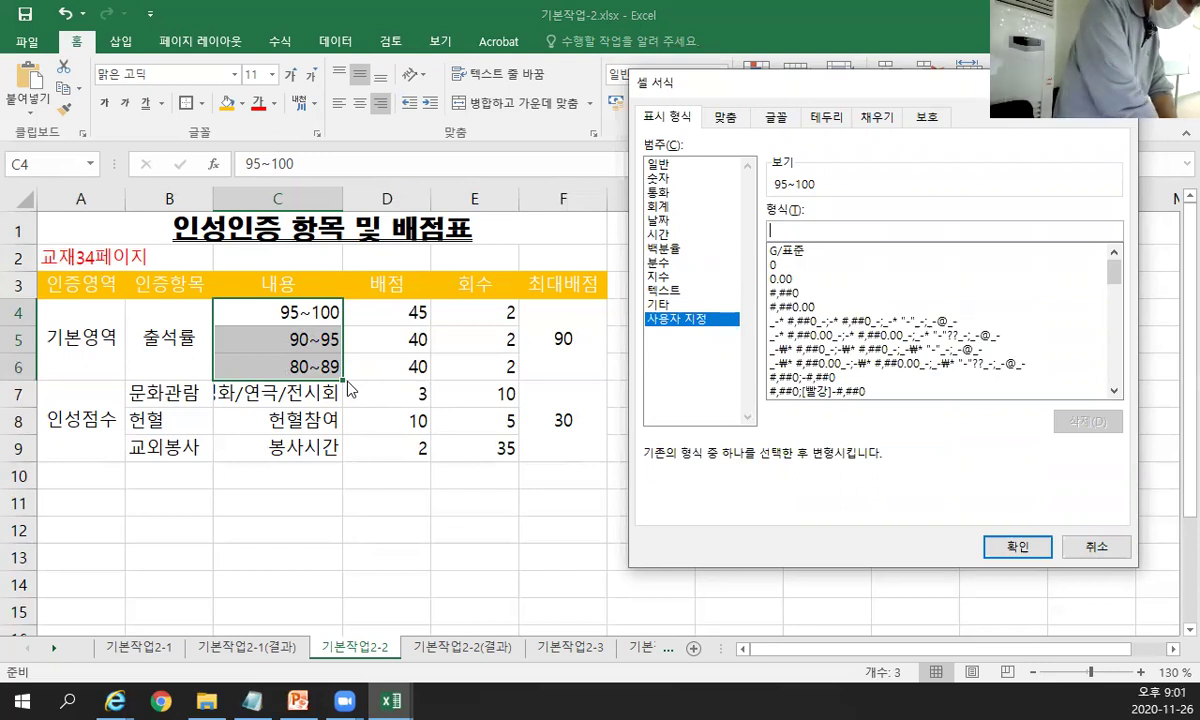
text(@)
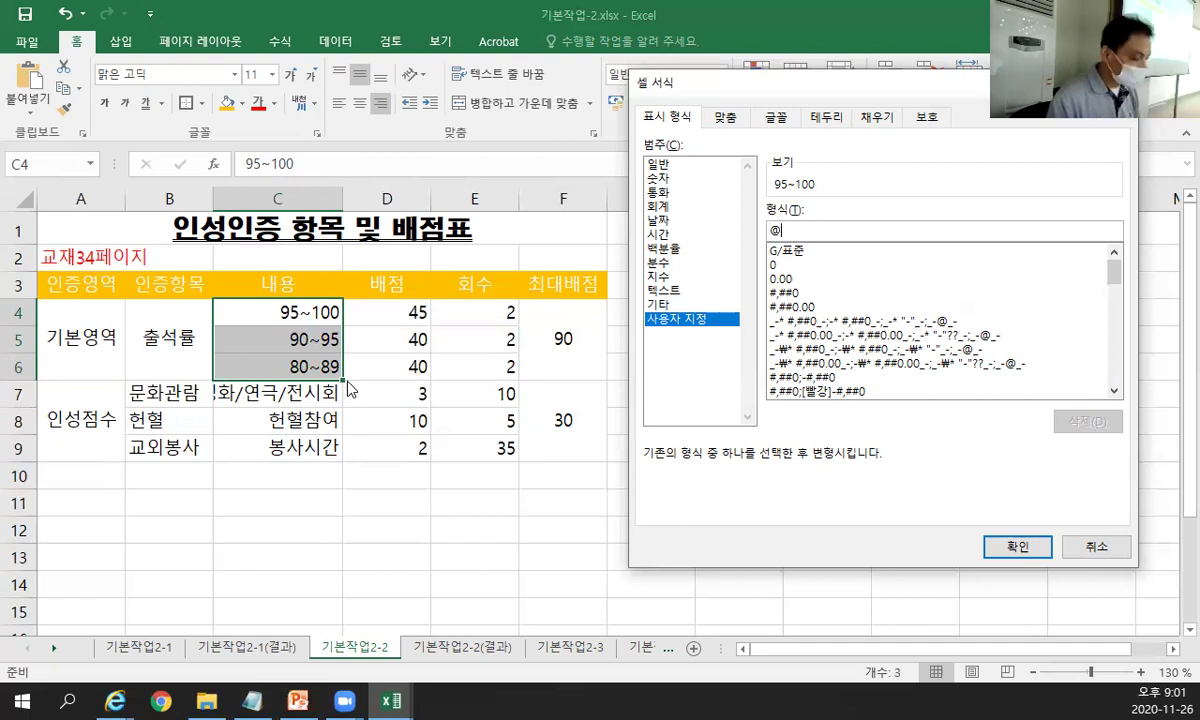
text(")
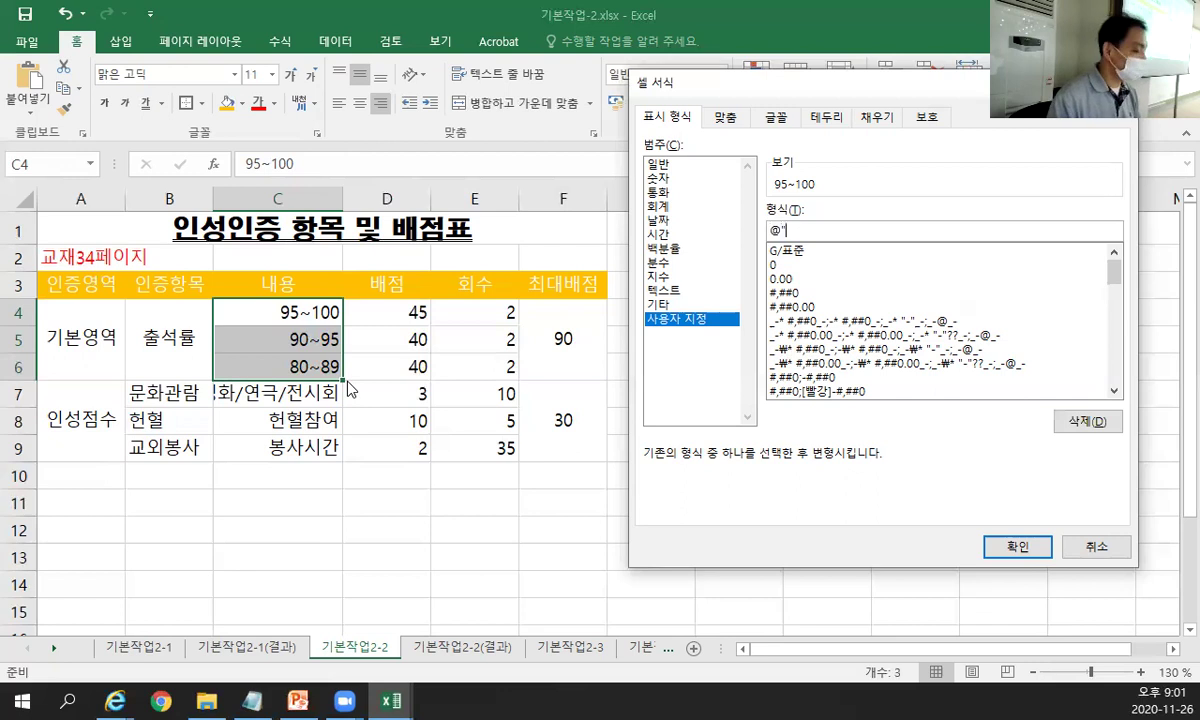
text(%")
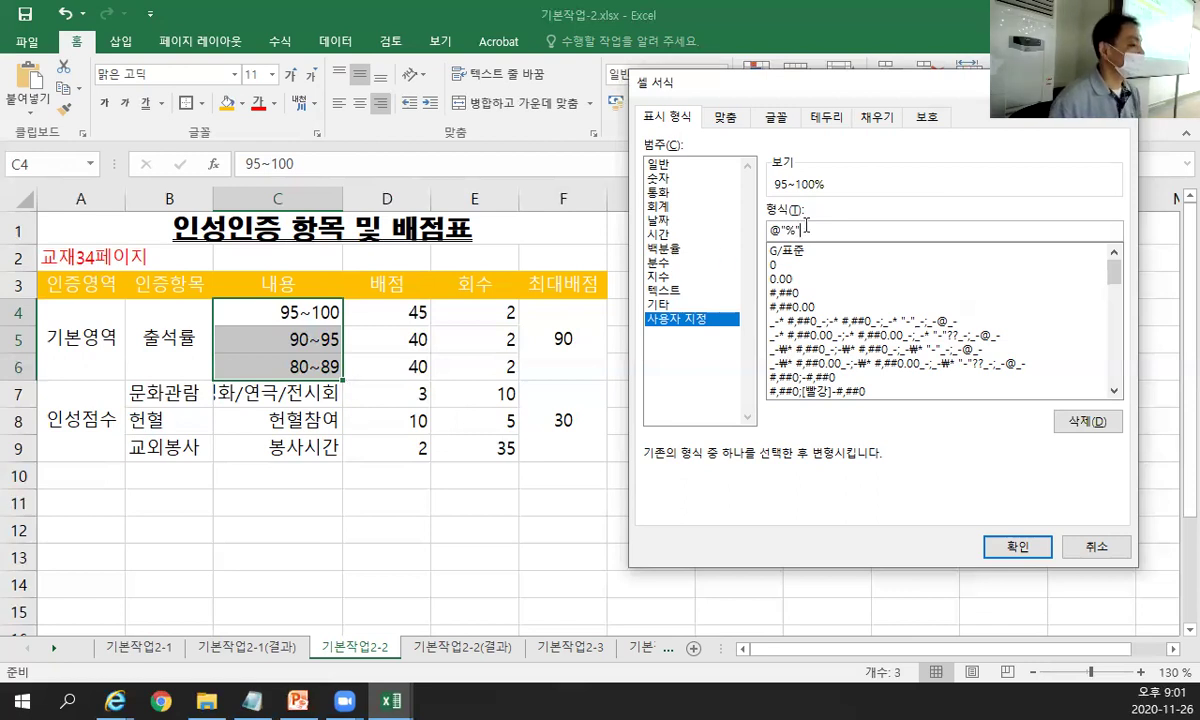
click(1017, 546)
Enter the format code @"%" in cell C2 as a note and make it bold.
click(295, 260)
text(@"%")
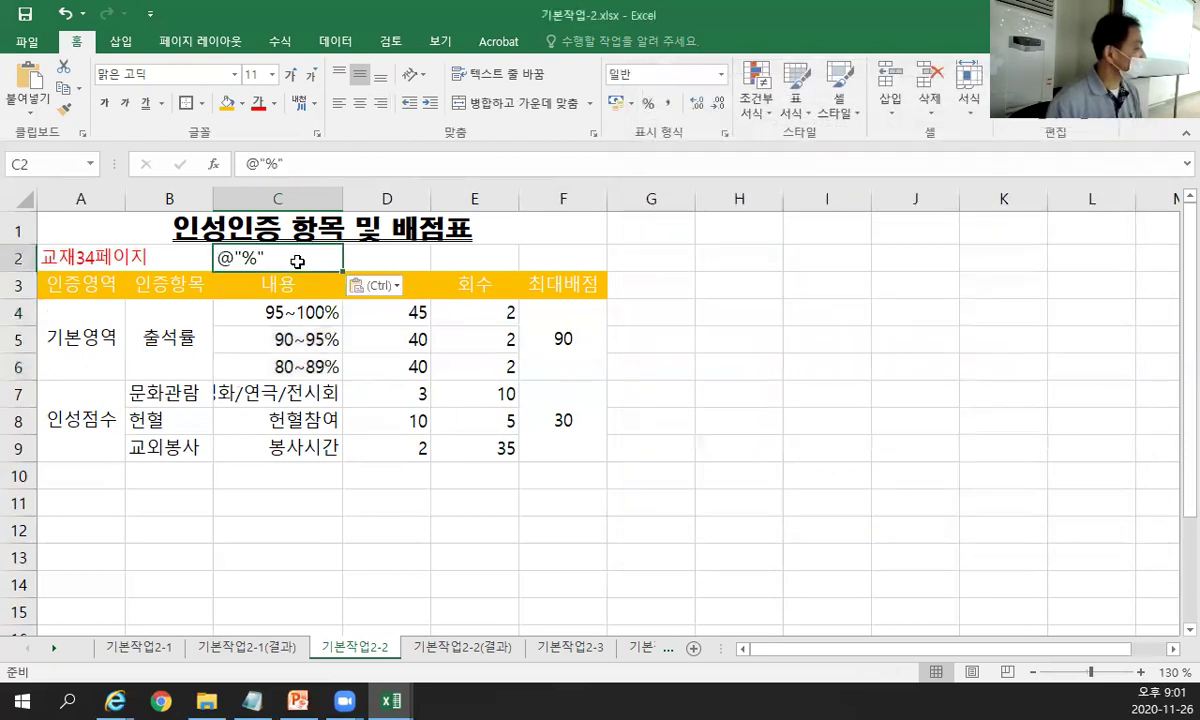
key(ctrl+b)
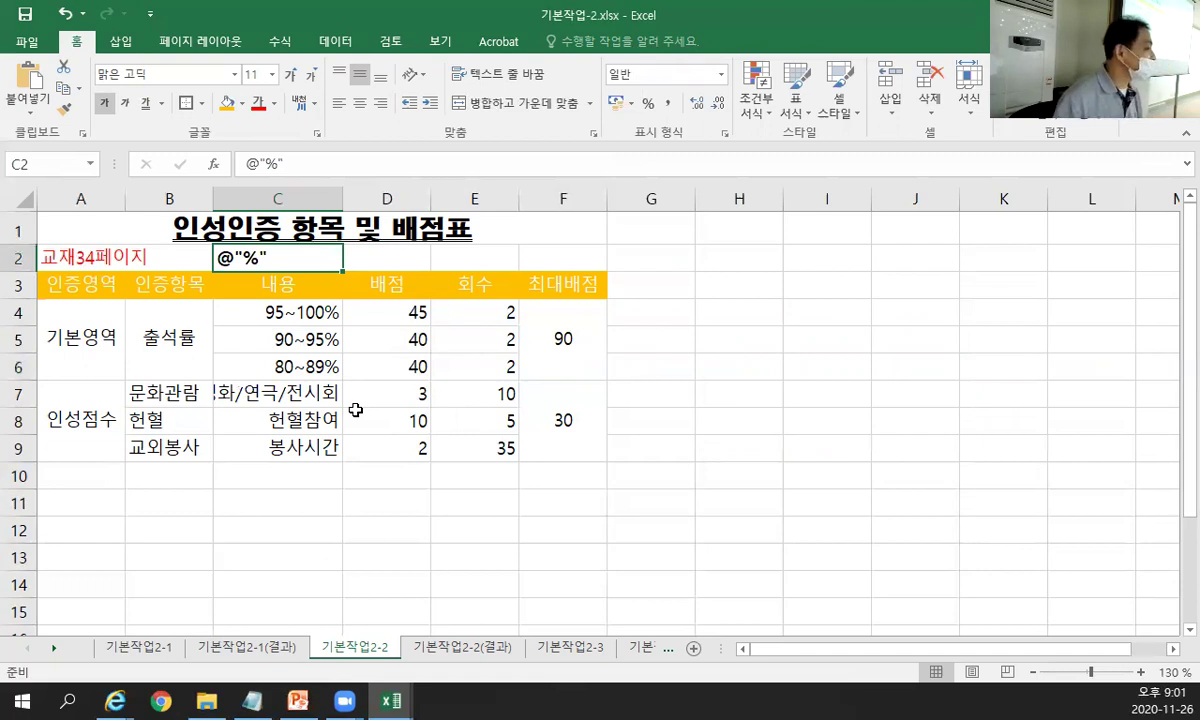
Convert the word 연극 in cell C7 to the Hanja 演劇, using the 漢字 input form.
click(300, 392)
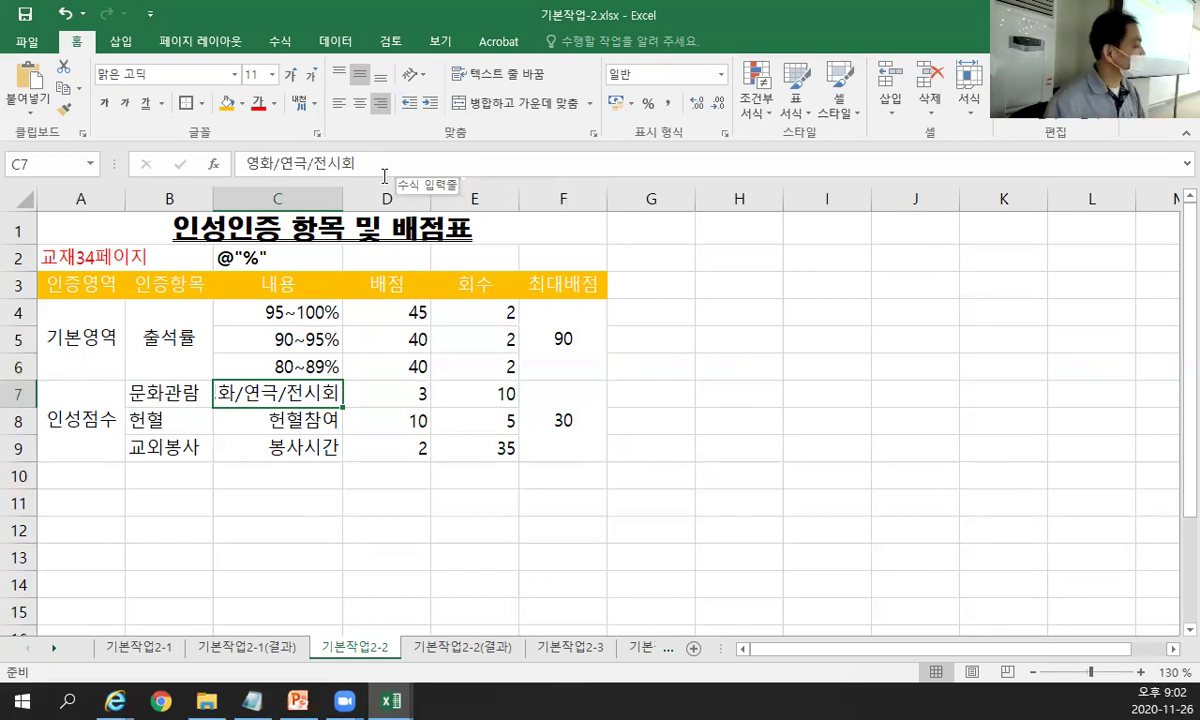
key(F2)
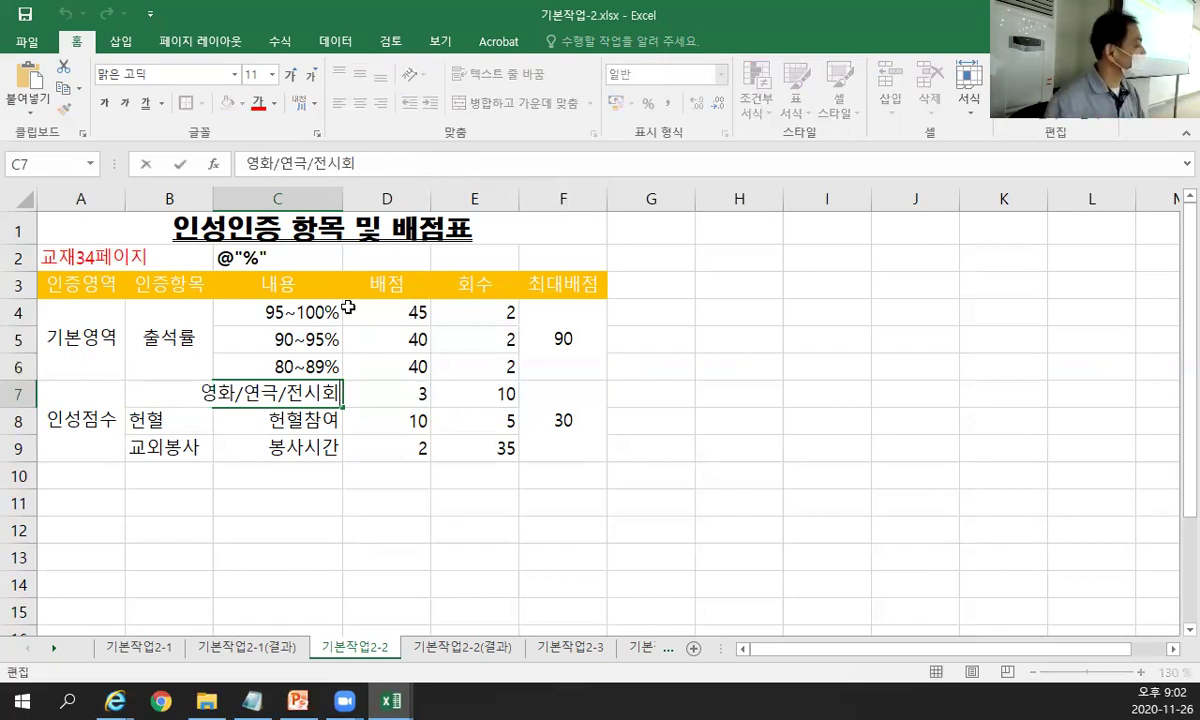
double_click(249, 394)
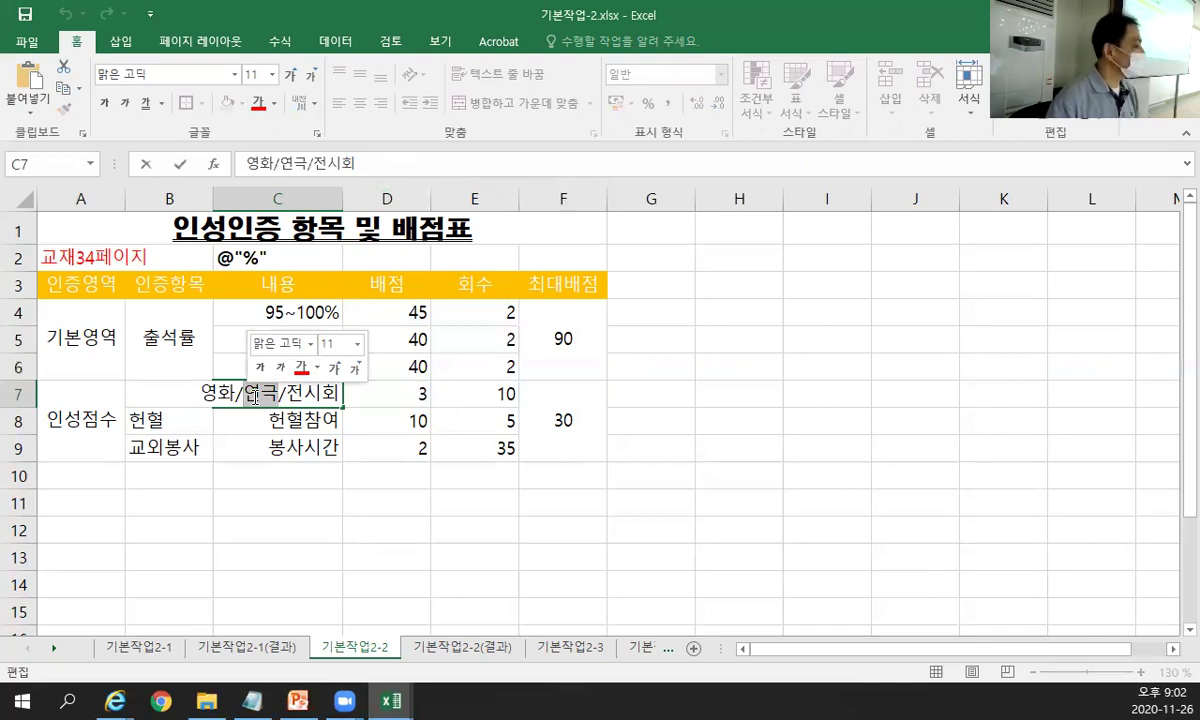
key(Hangul_Hanja)
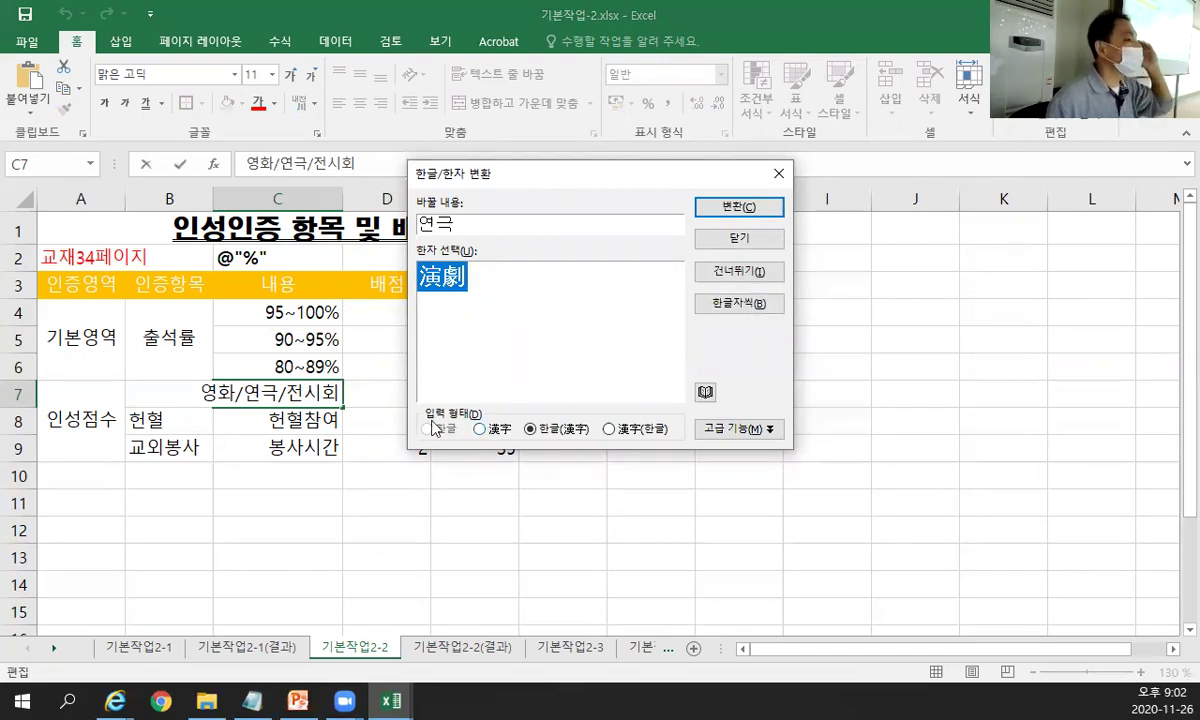
click(482, 428)
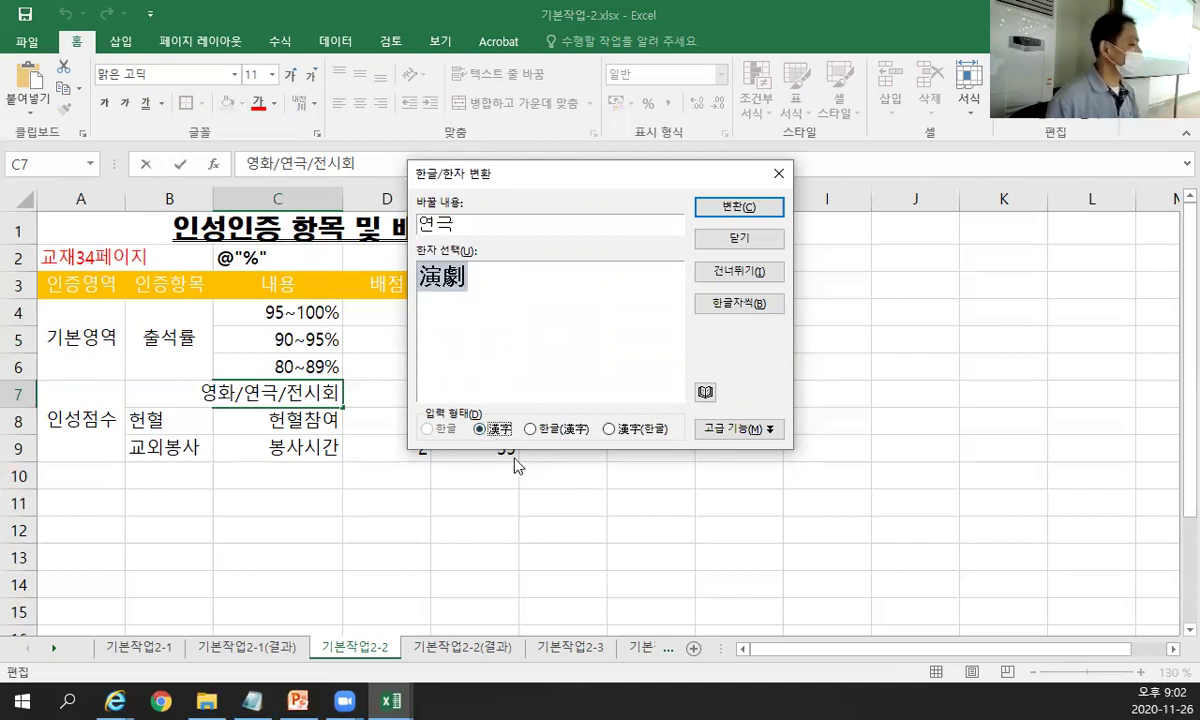
click(748, 215)
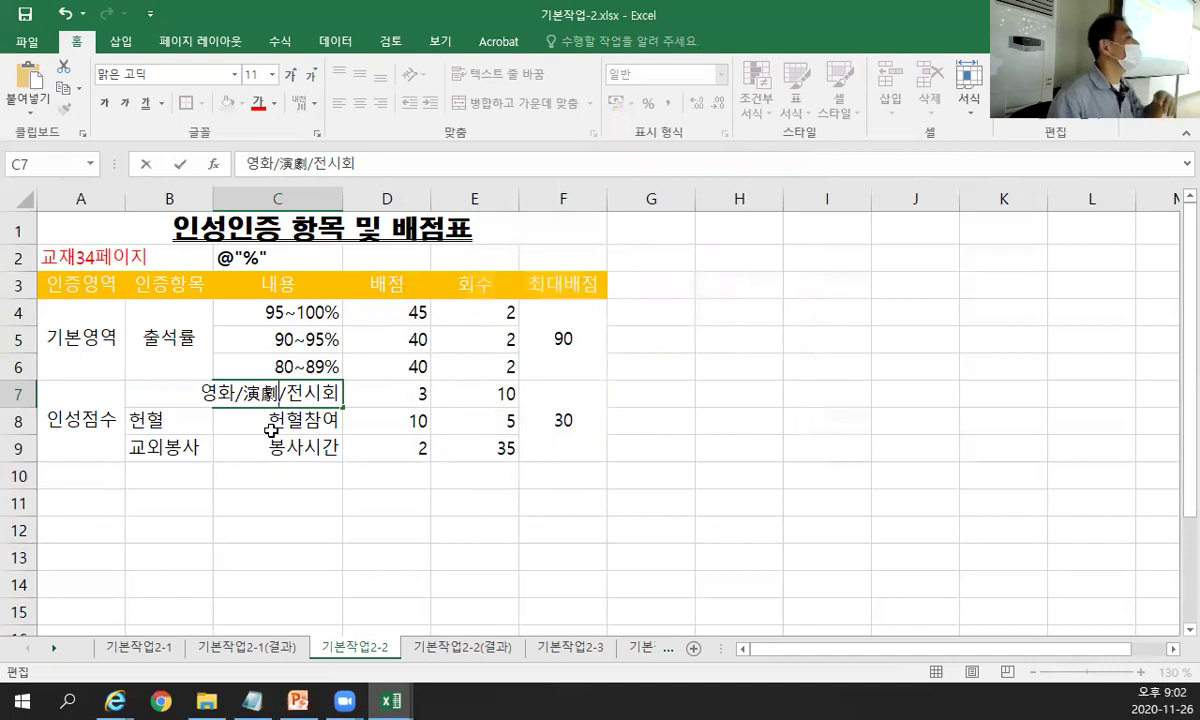
click(271, 430)
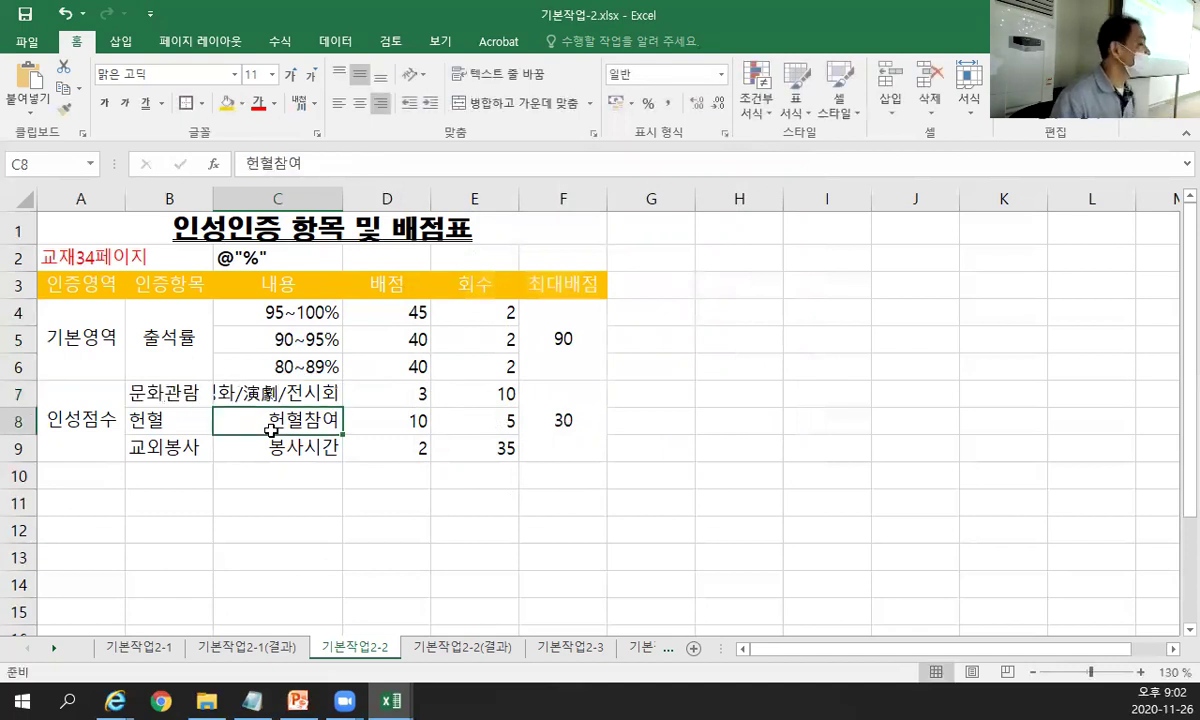
key(Up)
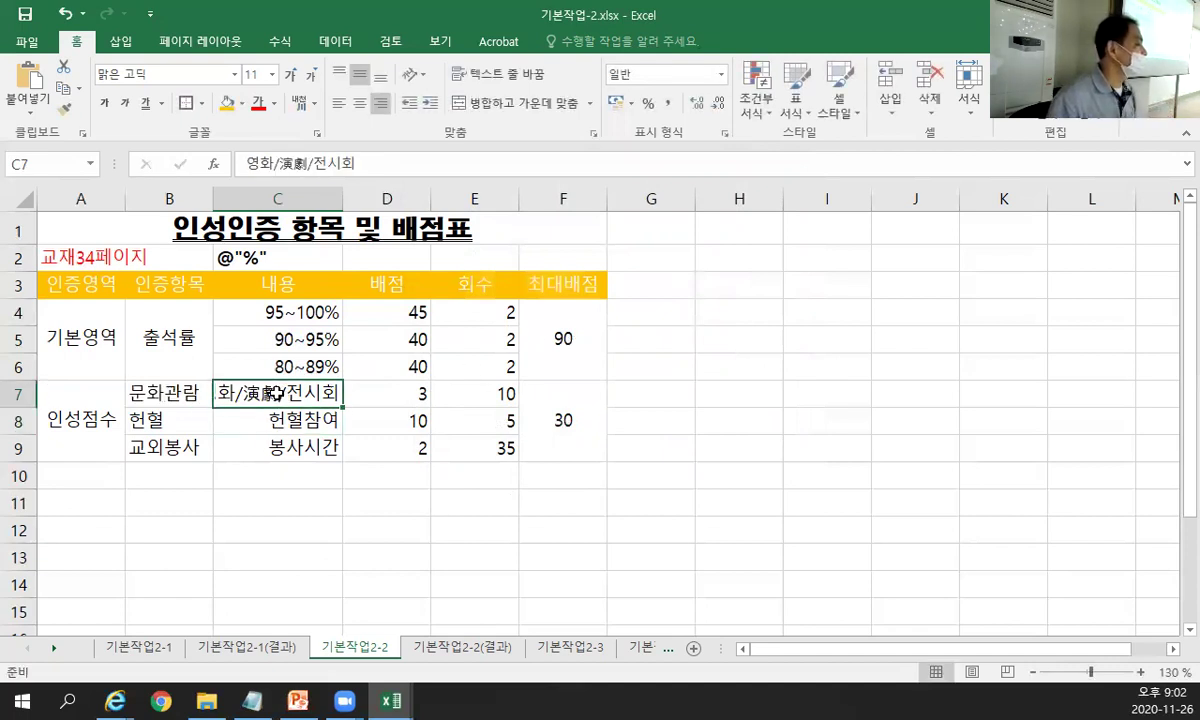
double_click(277, 393)
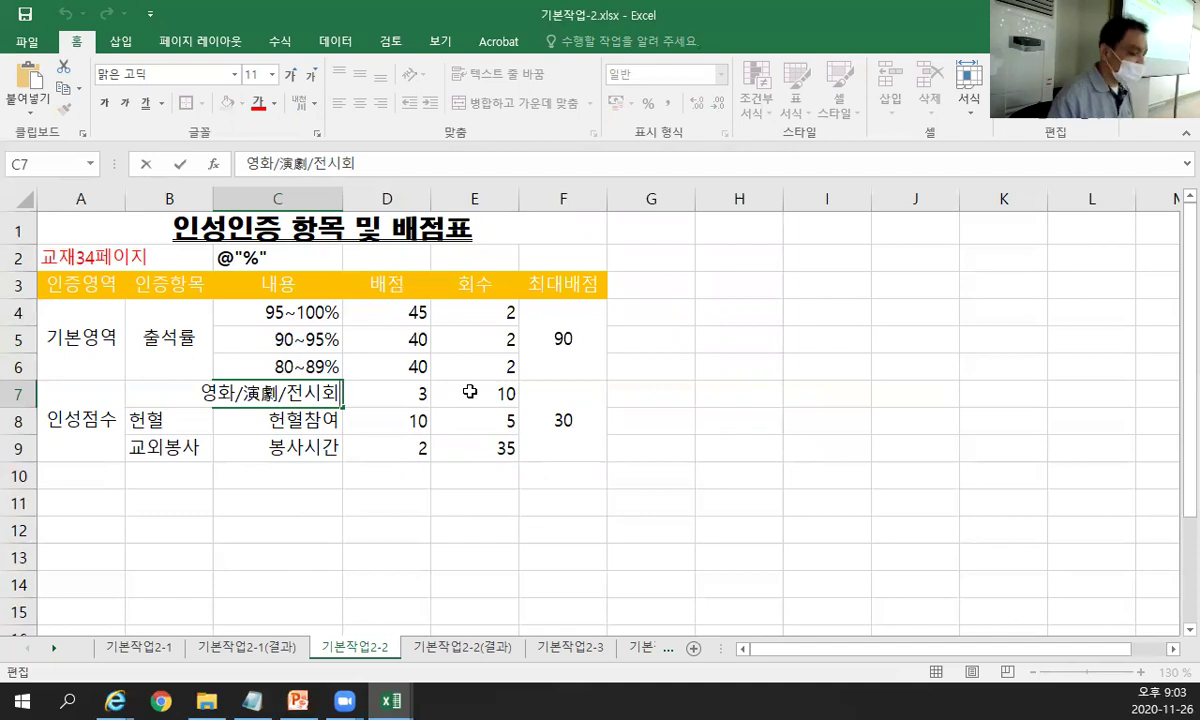
key(Return)
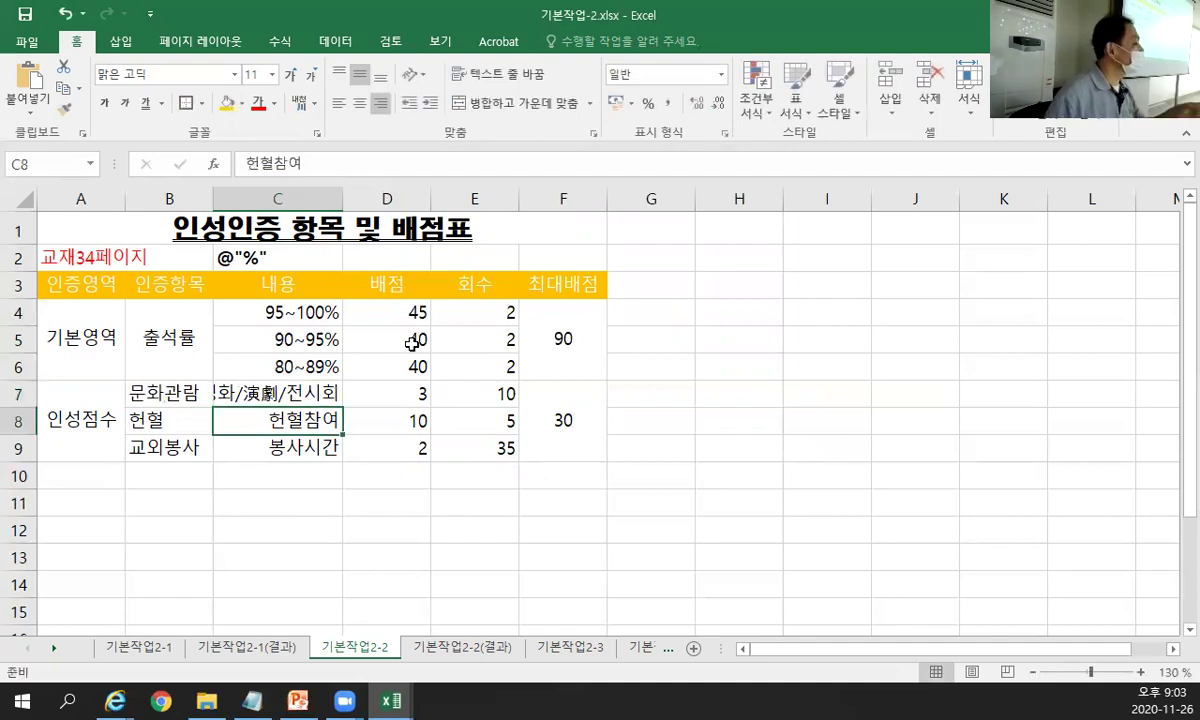
double_click(278, 393)
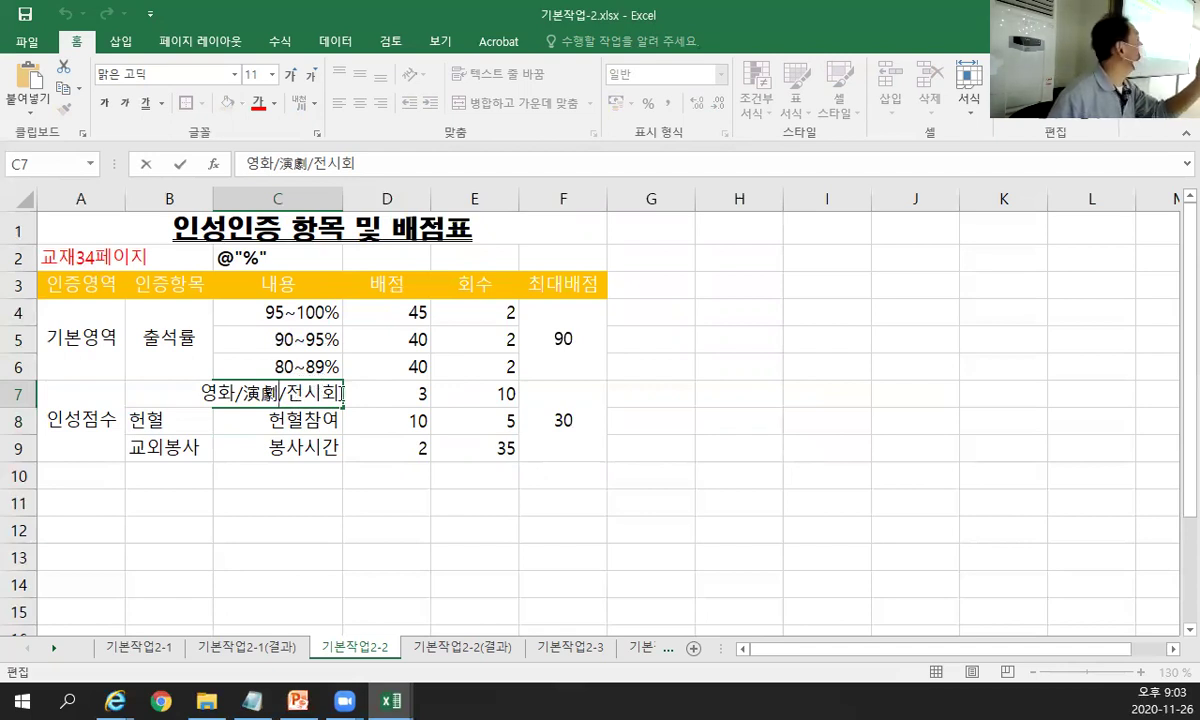
click(335, 420)
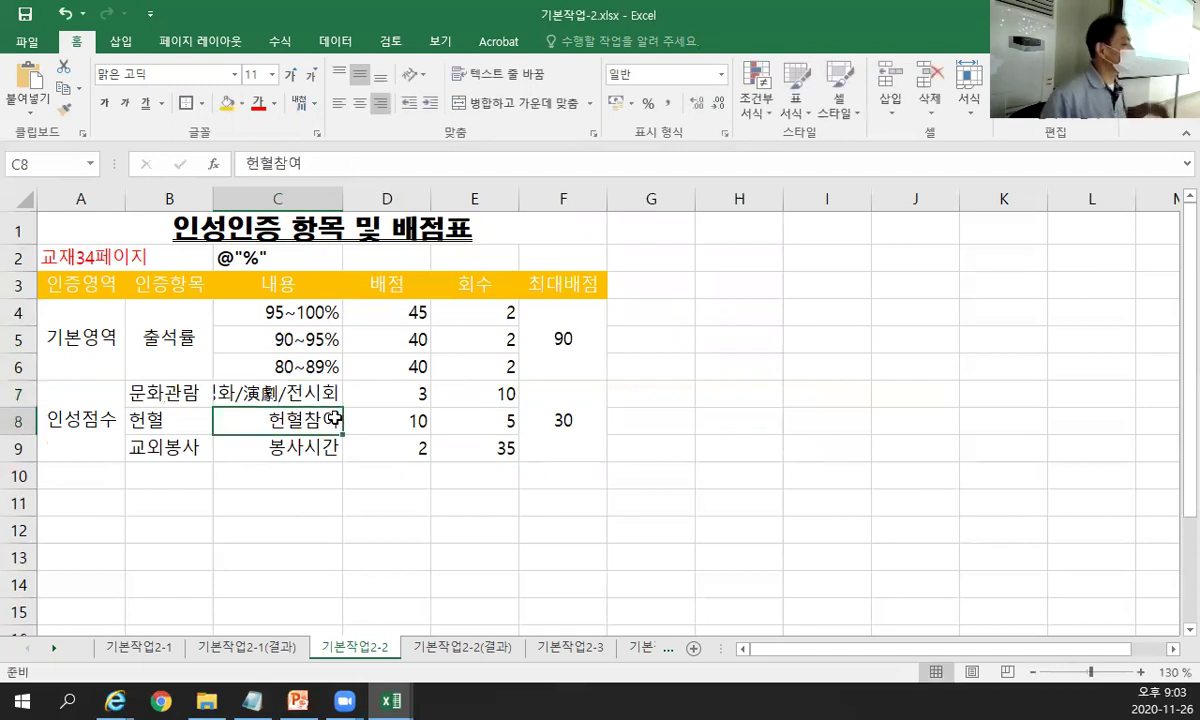
Turn on the 셀에 맞춤 (shrink to fit) text control for cell C7.
click(255, 392)
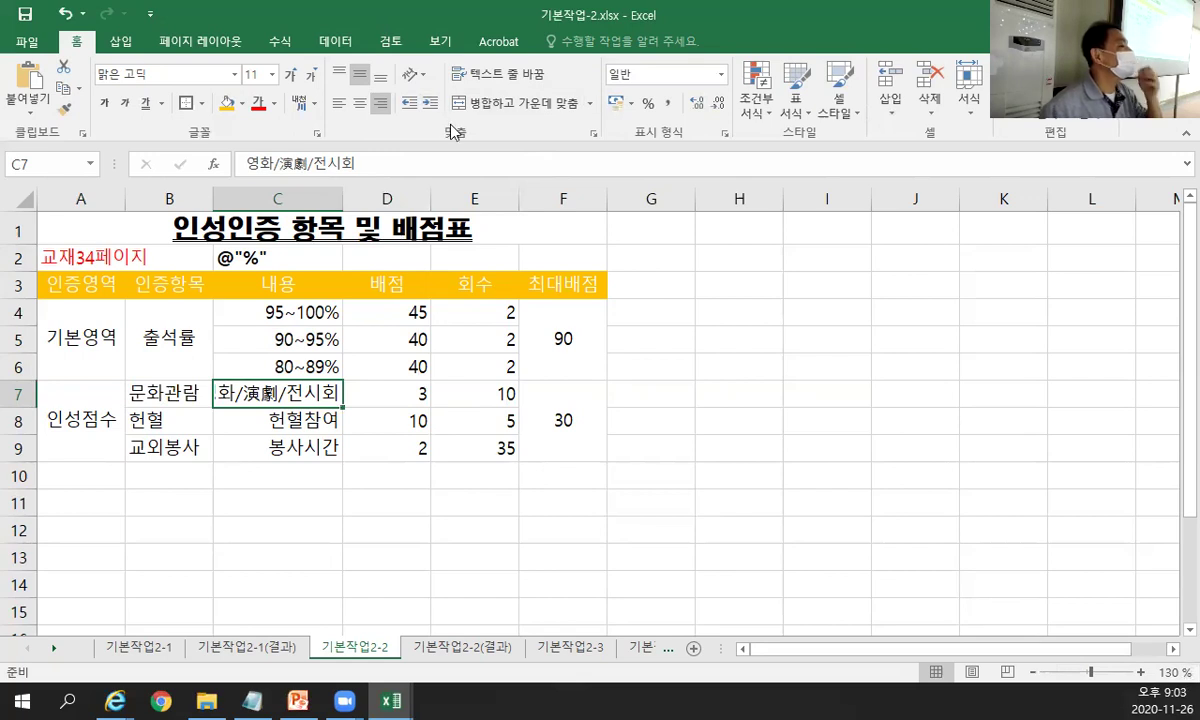
click(600, 139)
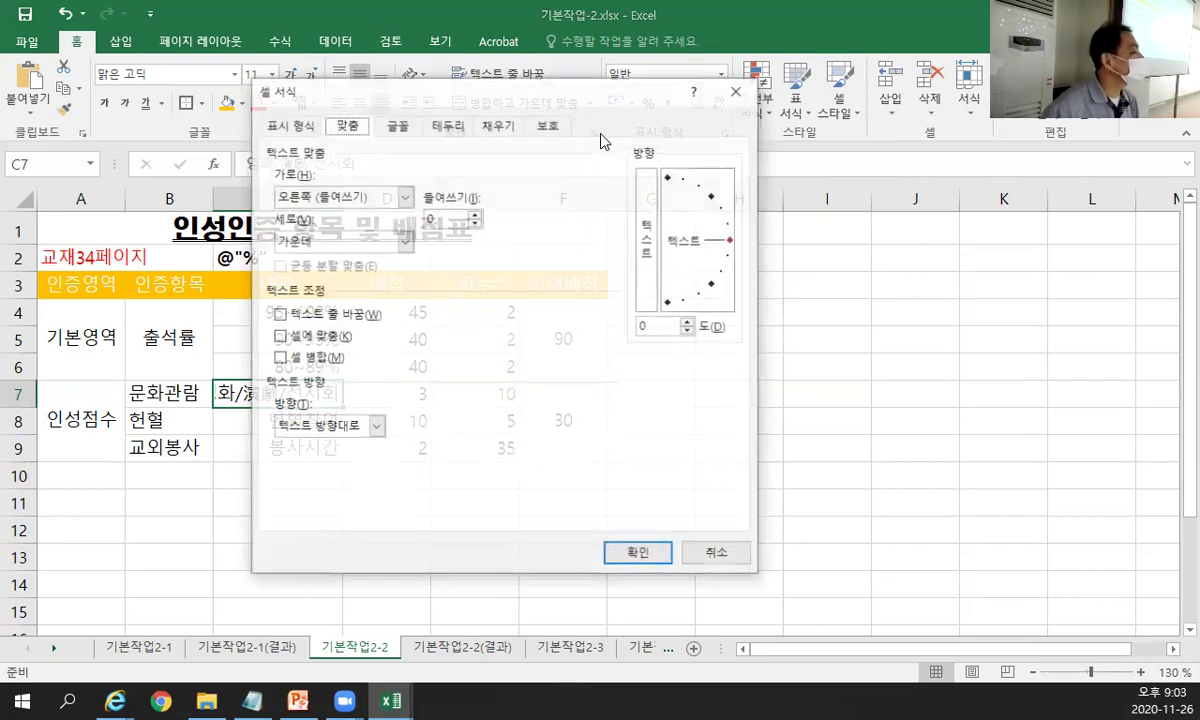
drag(487, 92, 747, 92)
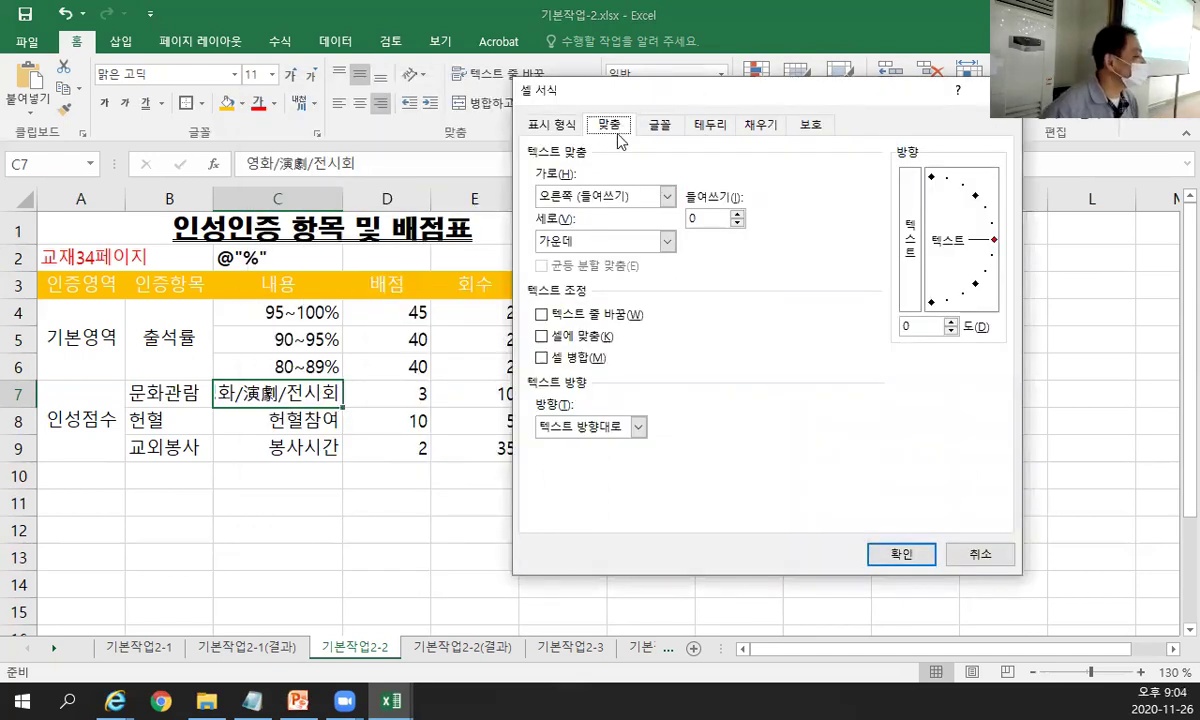
click(610, 197)
click(611, 200)
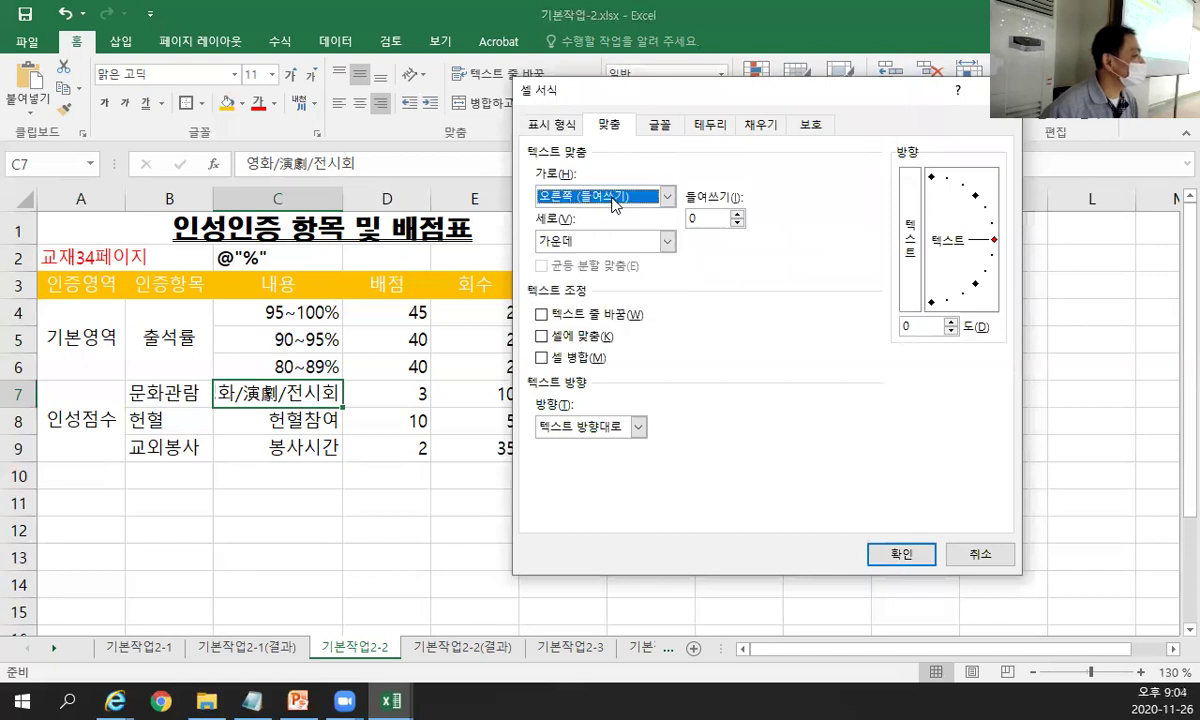
click(617, 244)
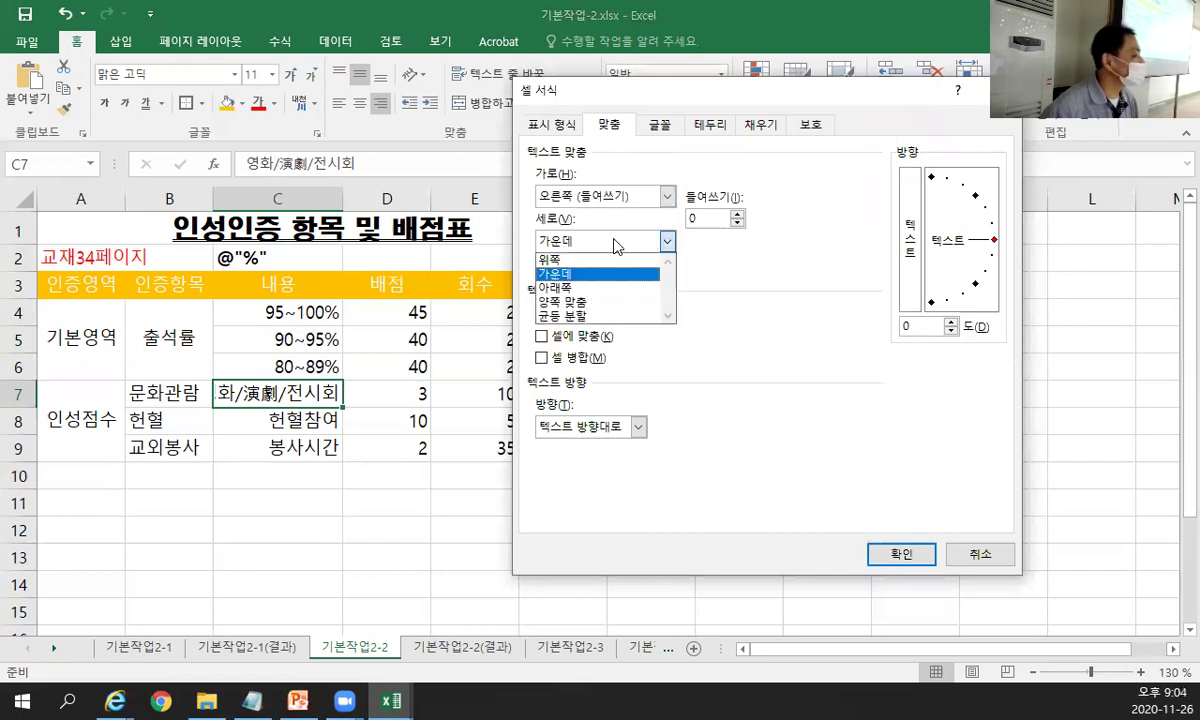
click(617, 246)
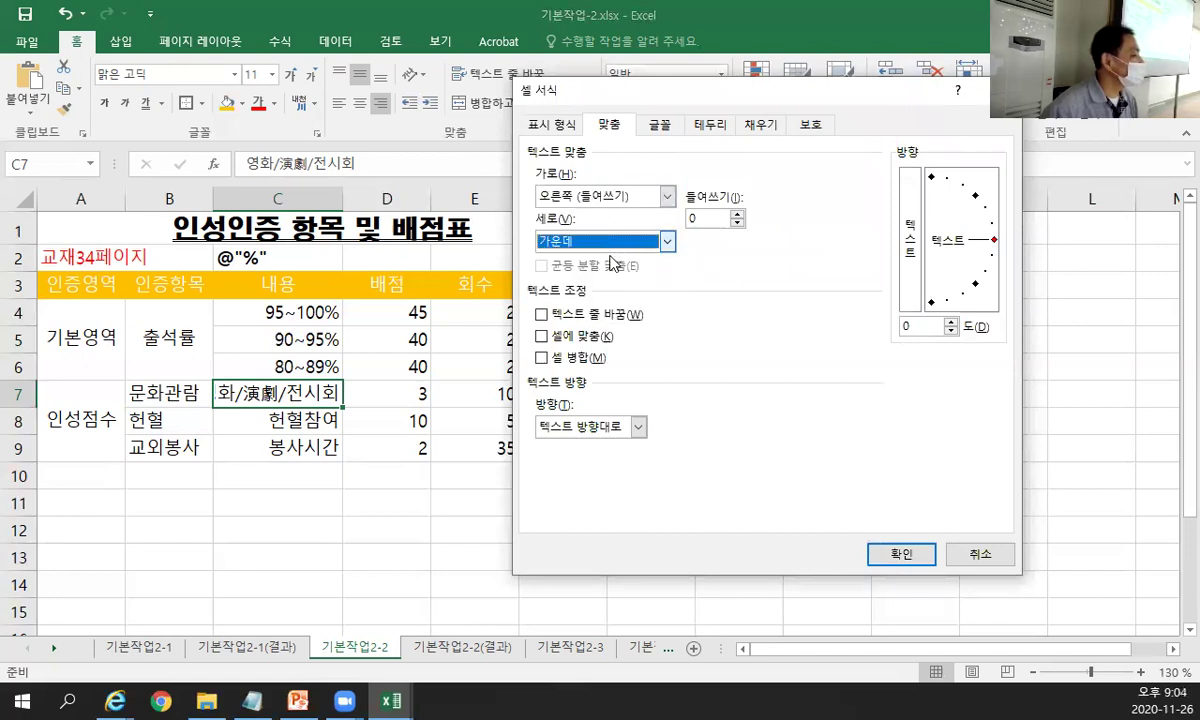
click(546, 340)
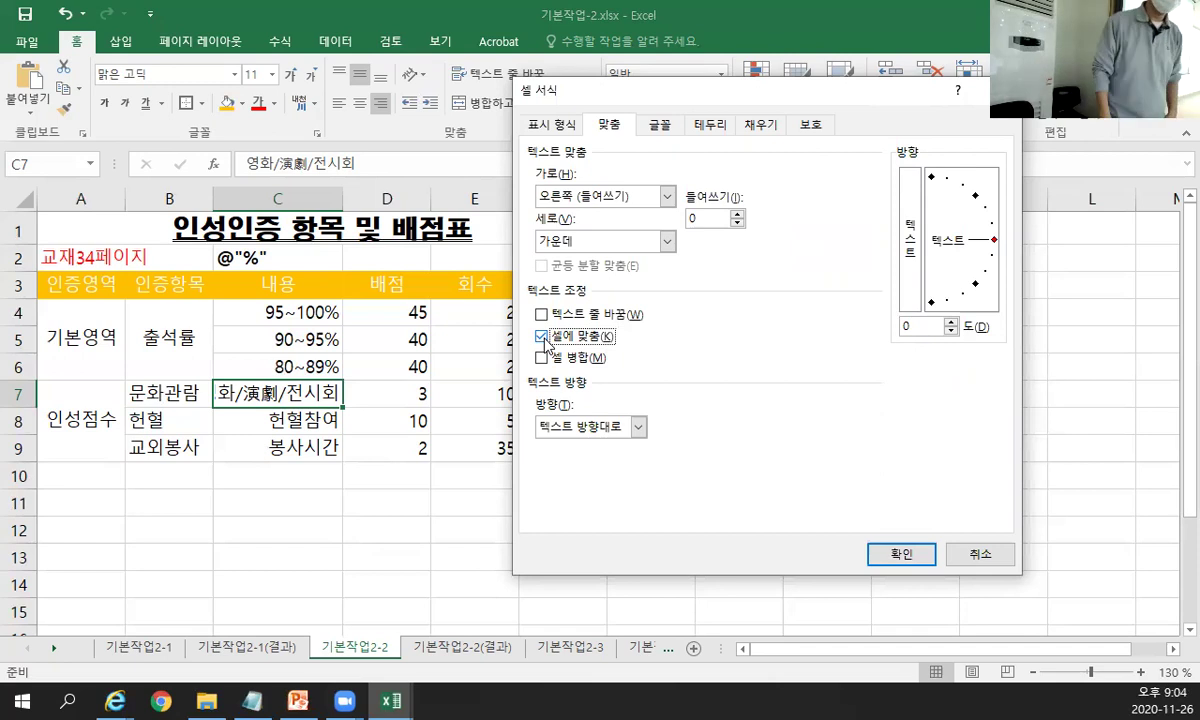
click(884, 555)
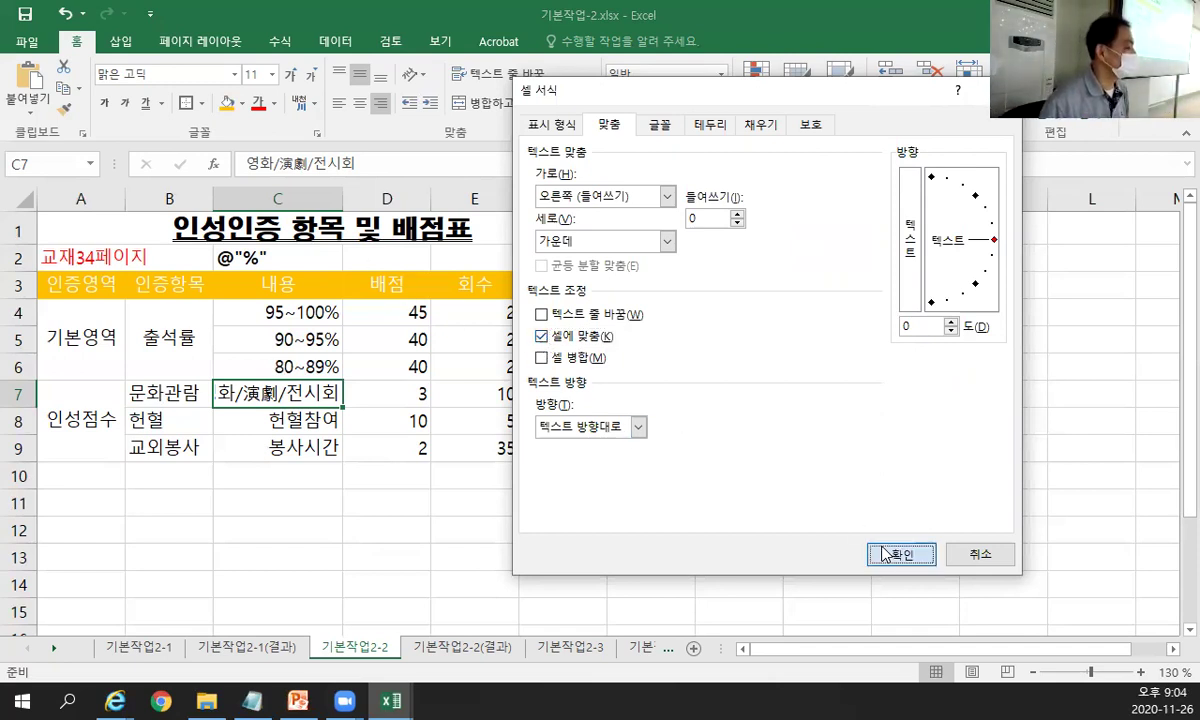
click(884, 555)
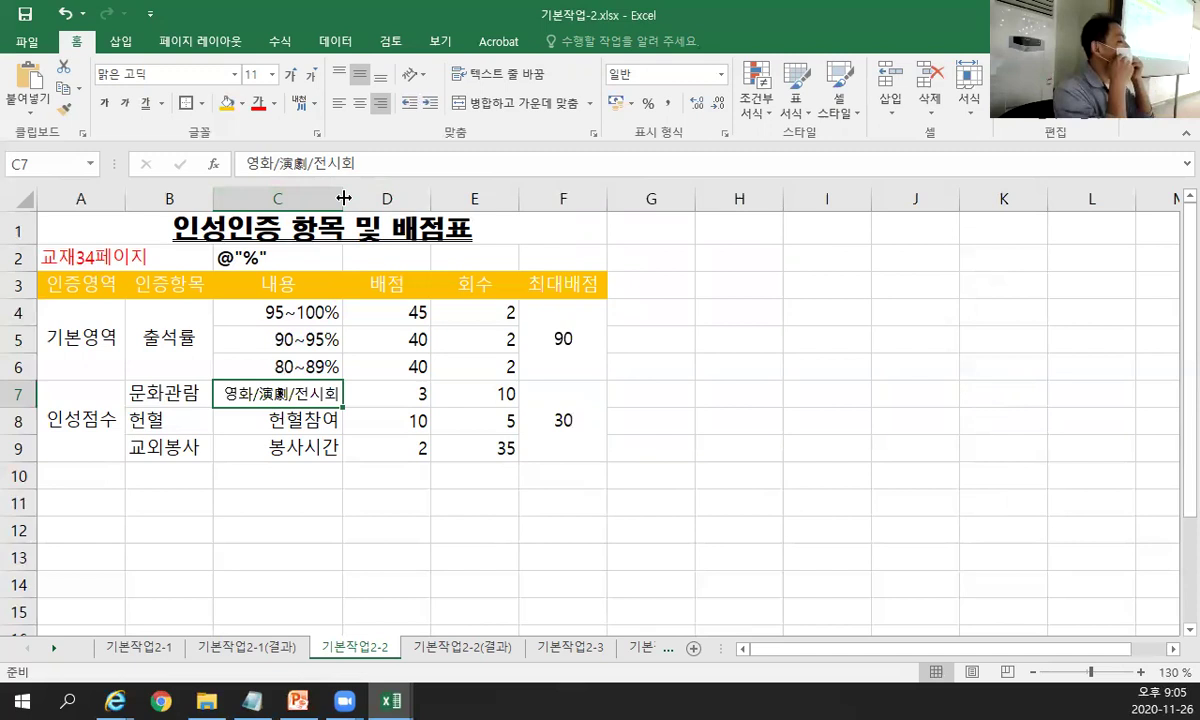
Widen and narrow column C to test the text fitting in C7, leaving the column slightly narrower than it started.
drag(343, 198, 383, 197)
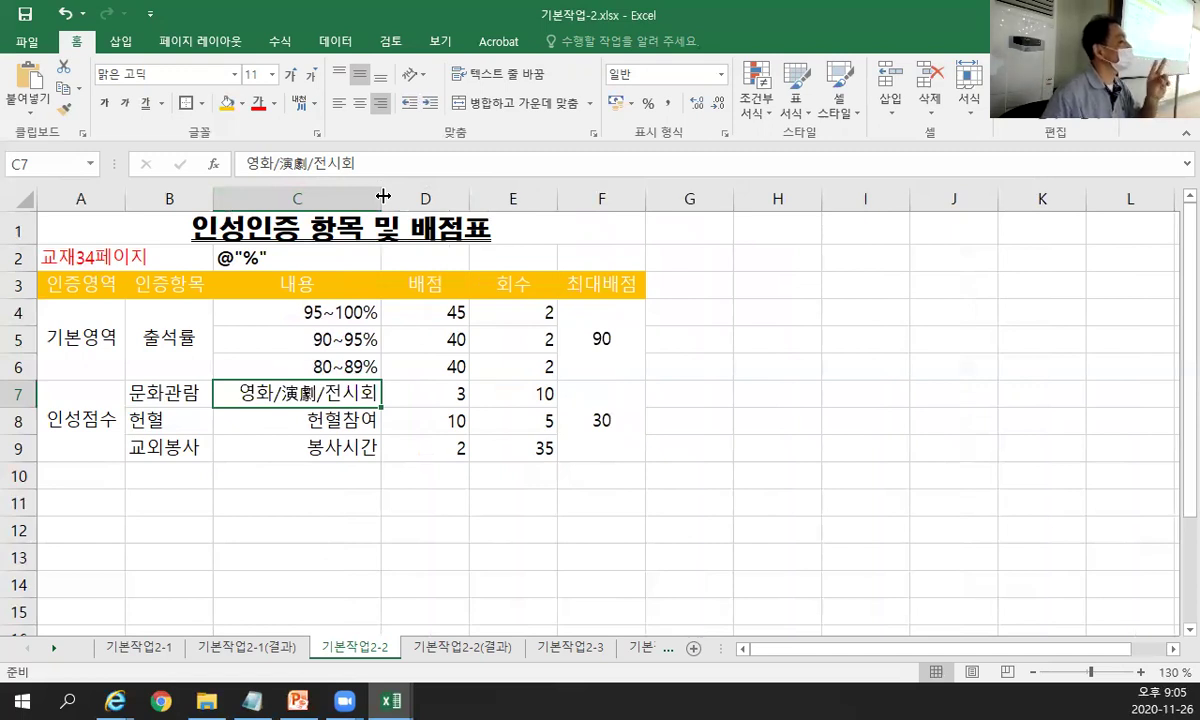
drag(383, 197, 274, 204)
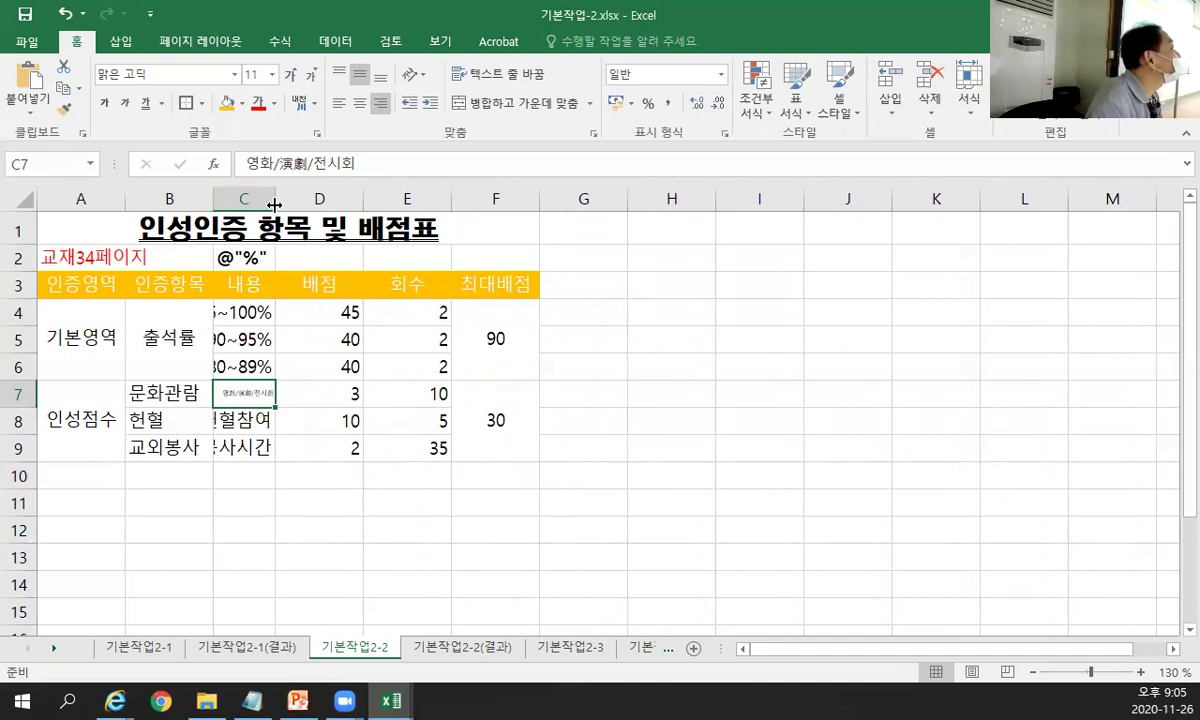
drag(274, 204, 313, 203)
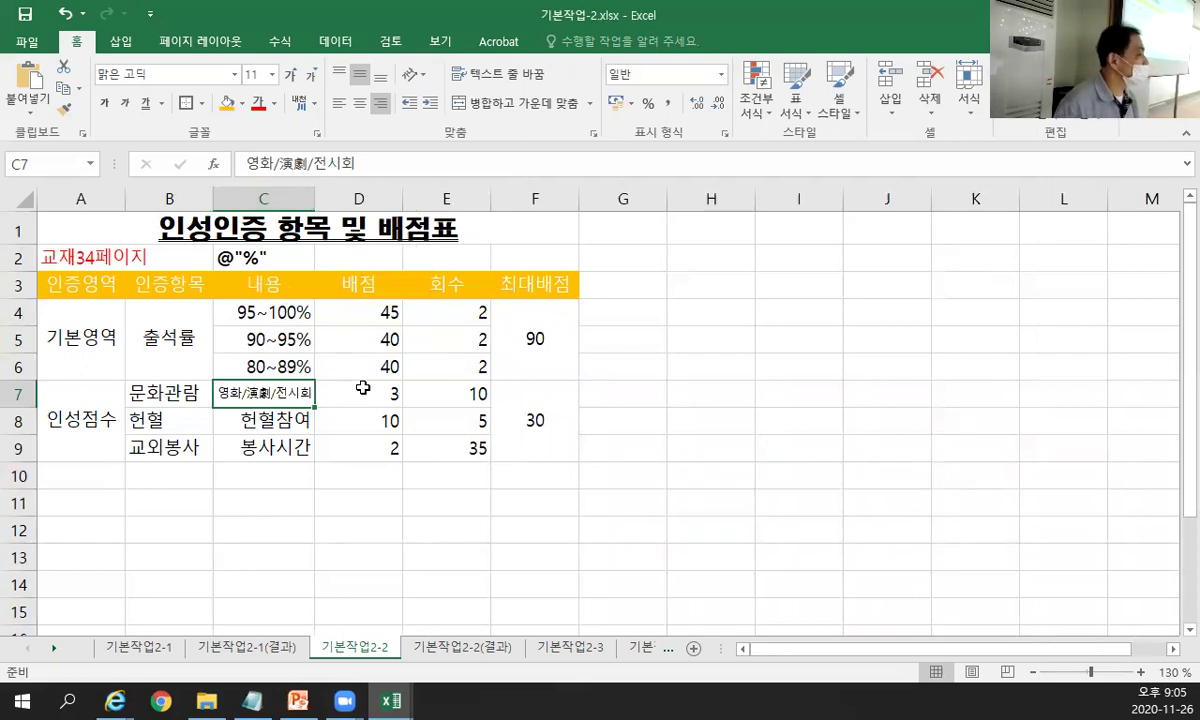
Define the name 배점 for the range D4:D9, widening the Name Box for entry.
drag(357, 311, 361, 436)
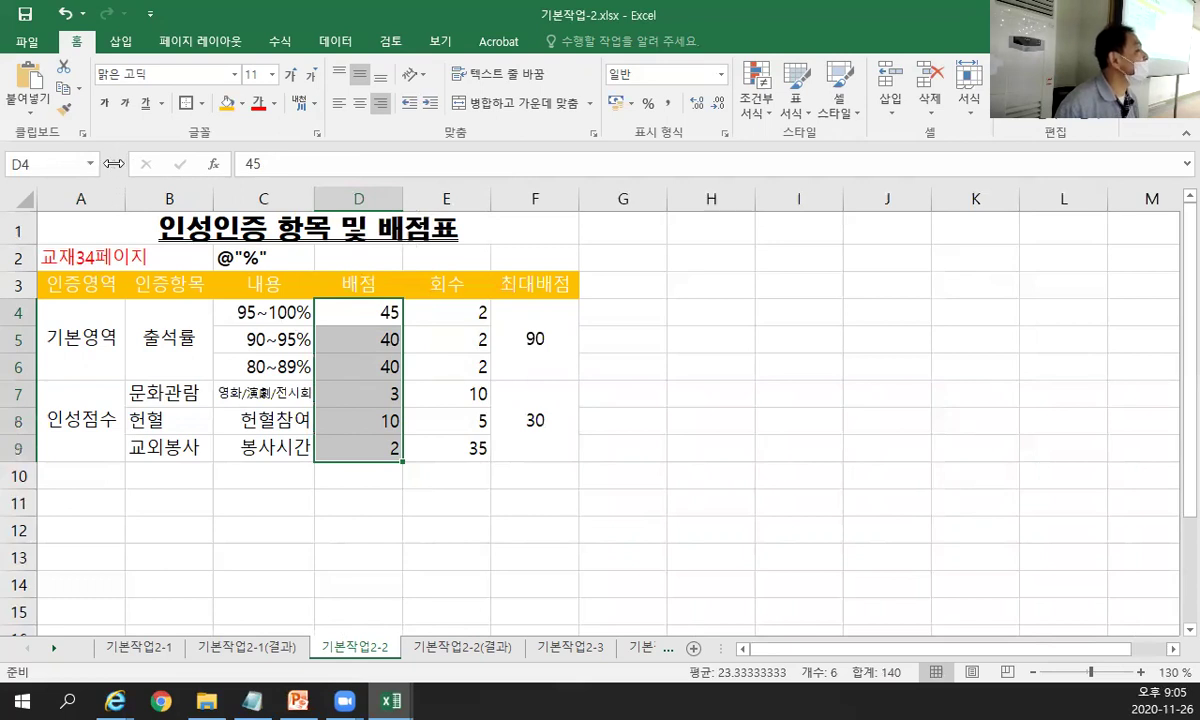
drag(113, 163, 158, 166)
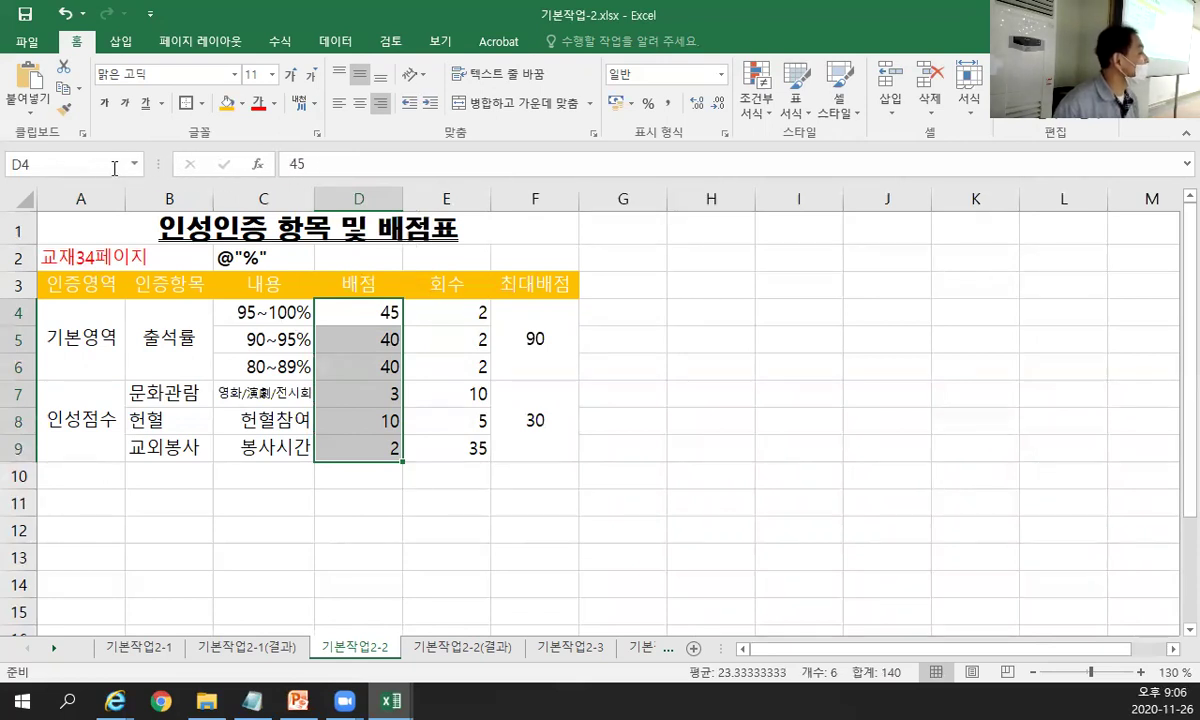
drag(333, 315, 390, 447)
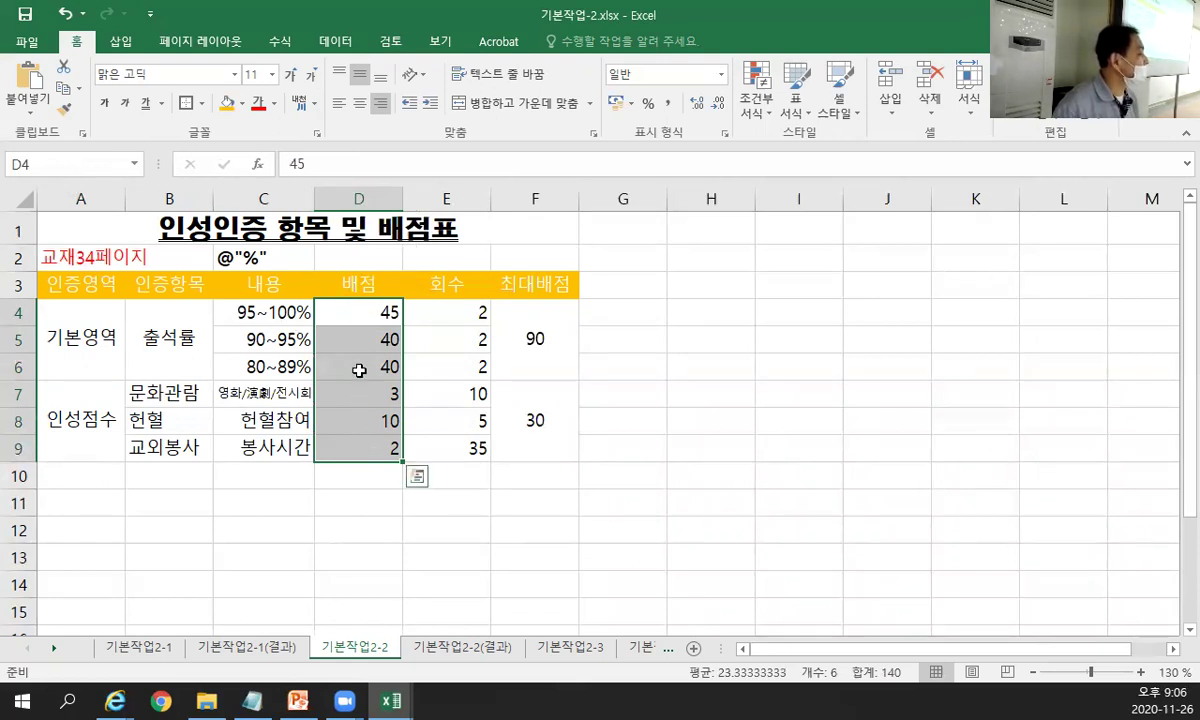
click(67, 160)
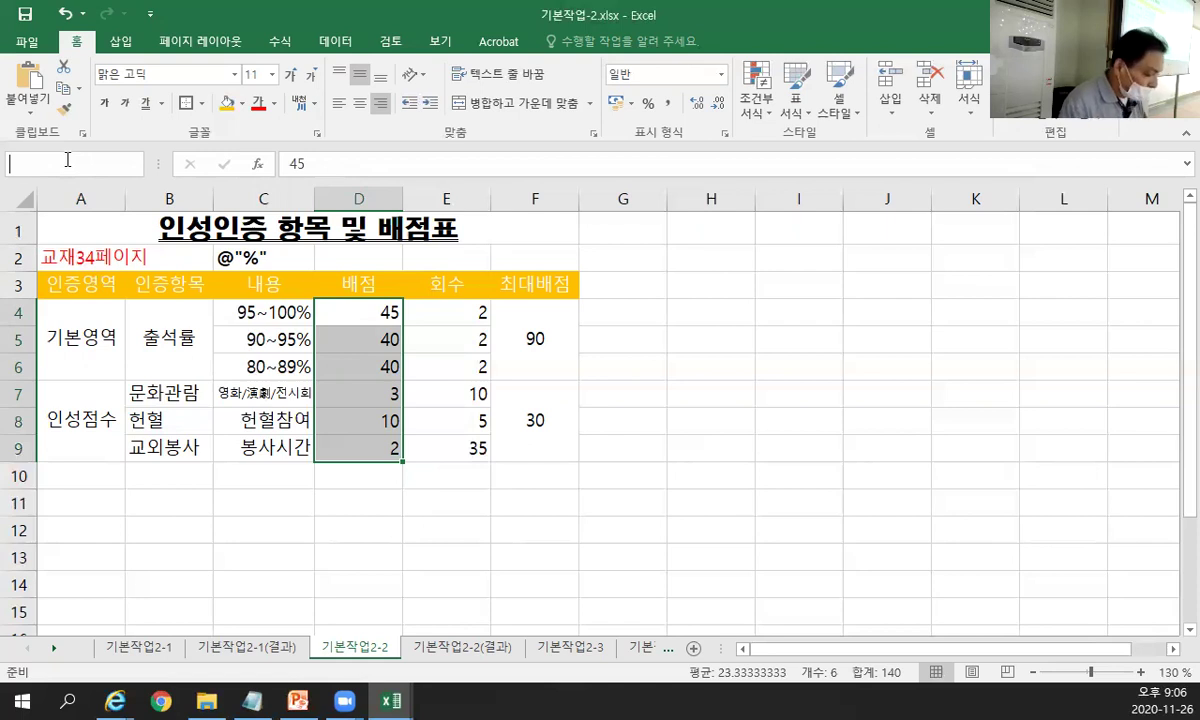
text(배저ㅁ)
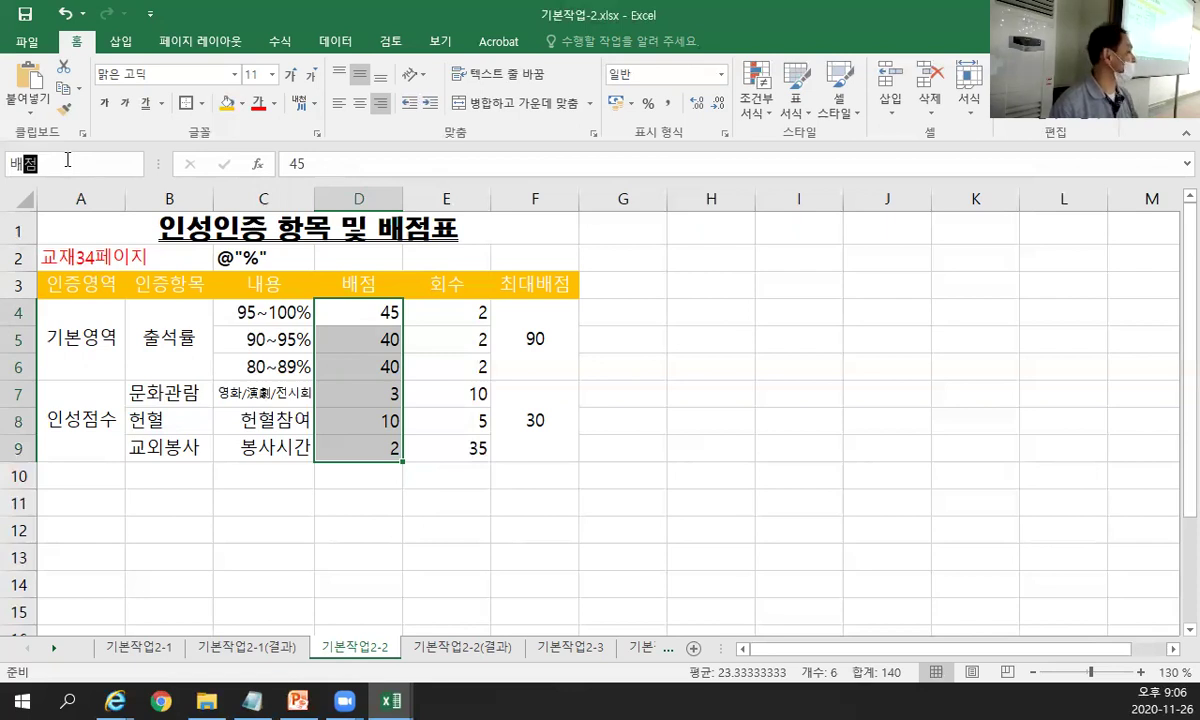
key(Return)
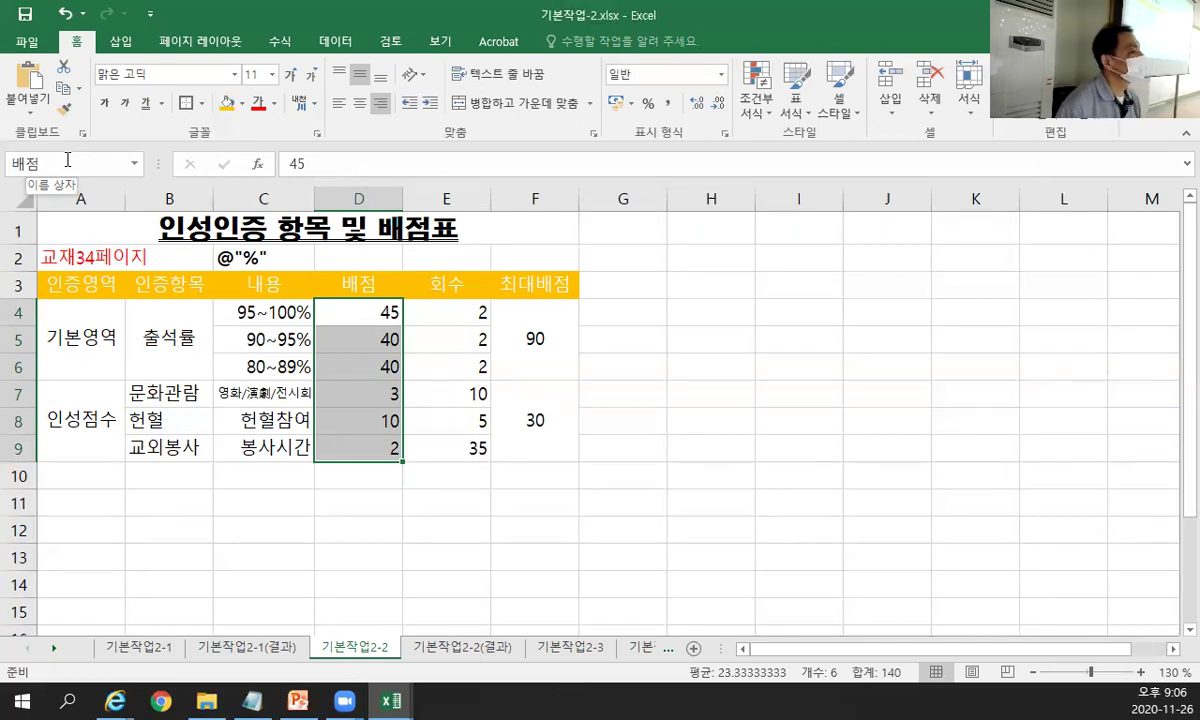
Check the definition of the name 배점 in the Name Manager and close it without changes.
click(282, 44)
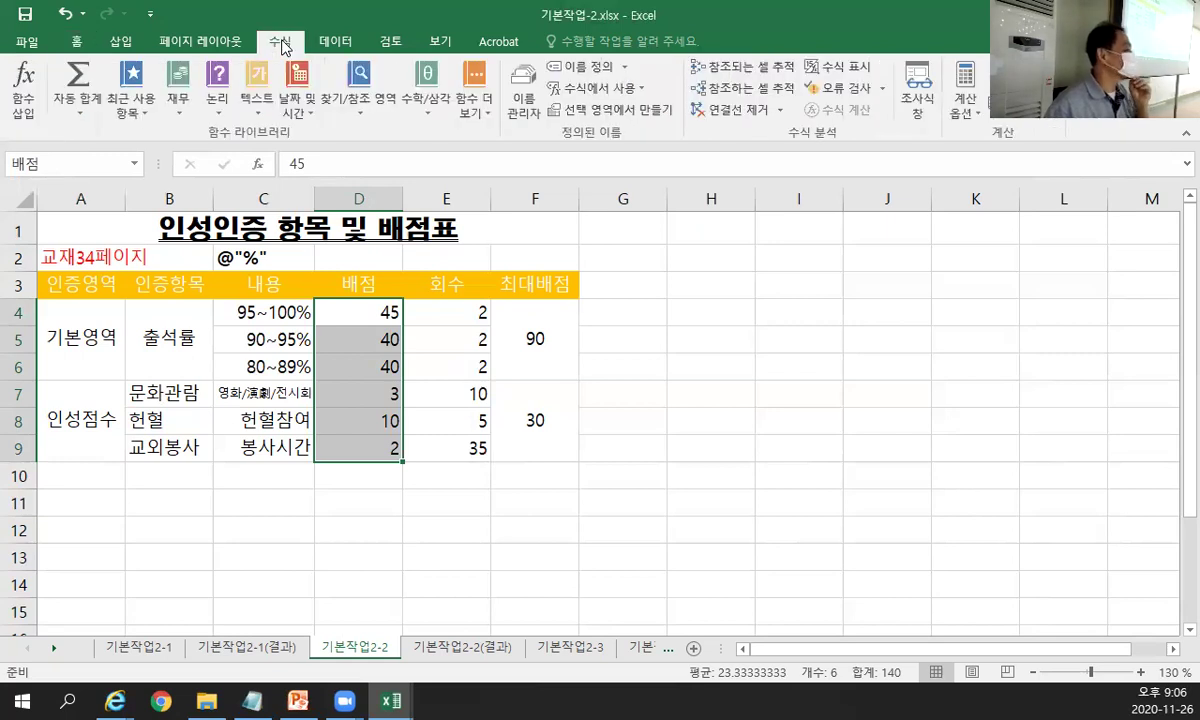
click(527, 104)
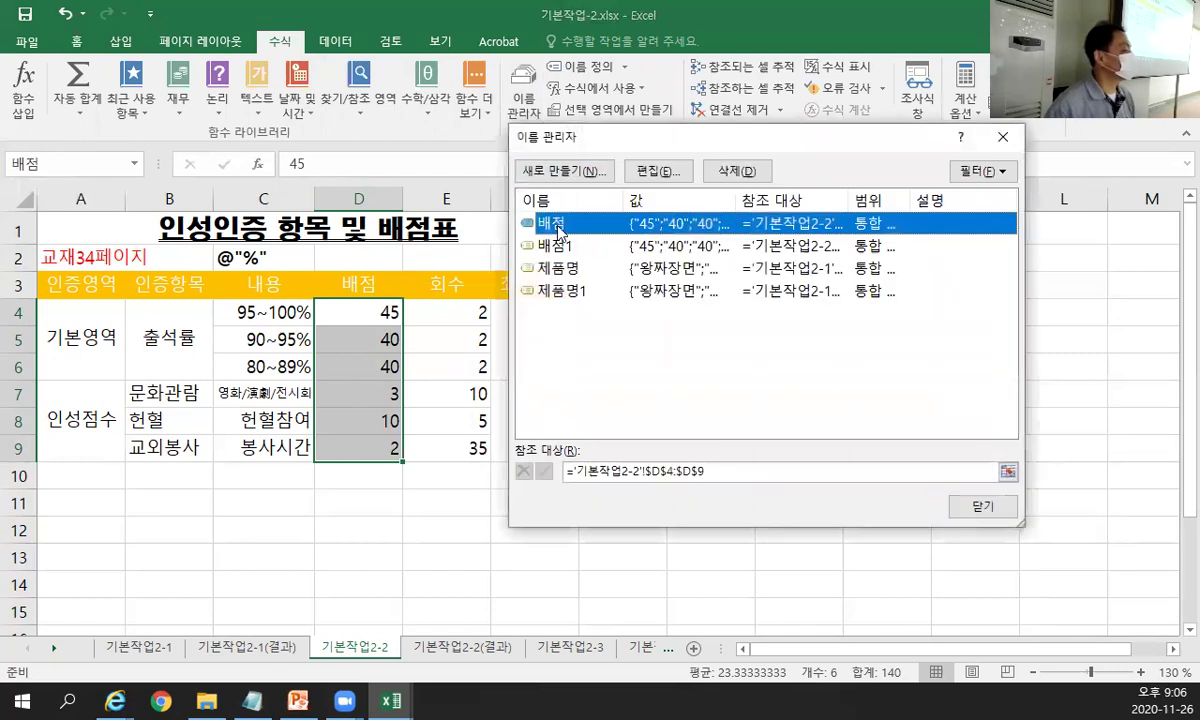
click(649, 180)
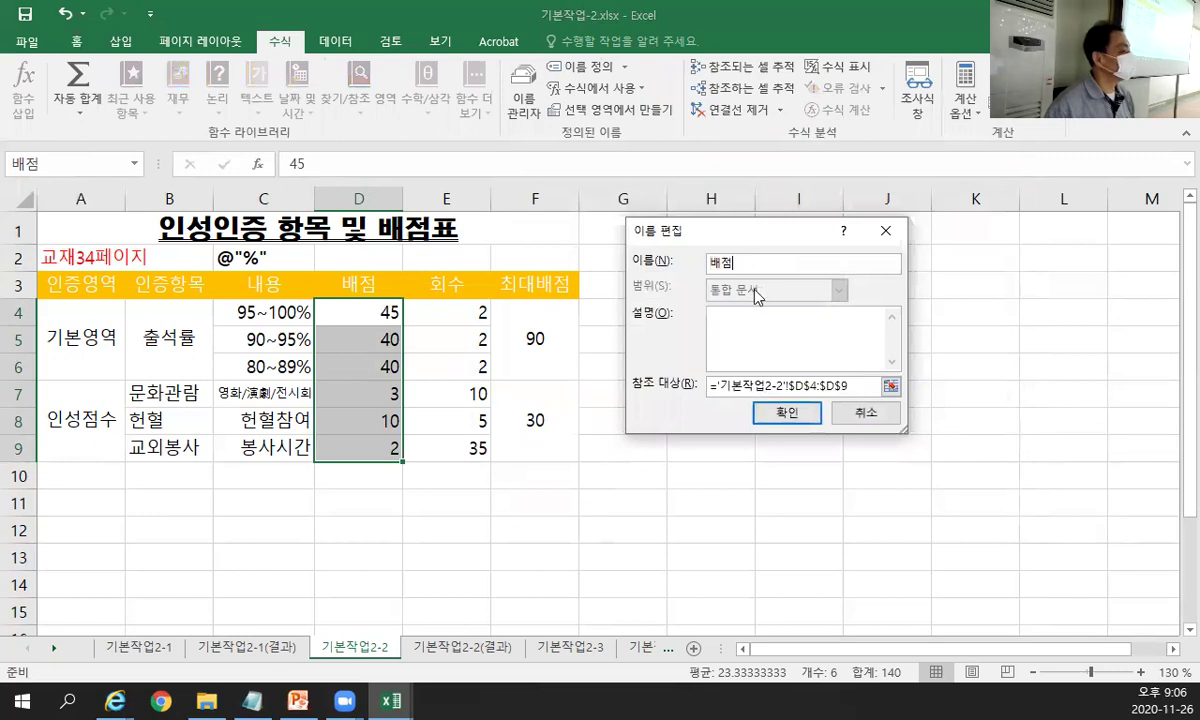
click(862, 414)
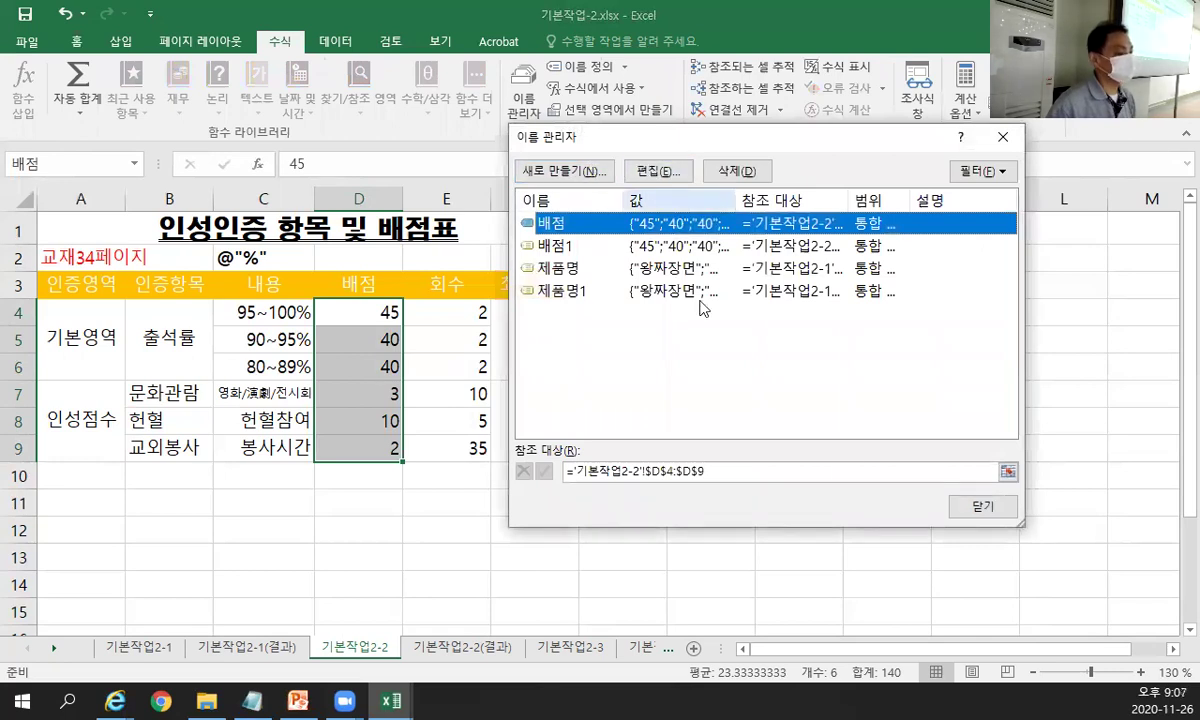
click(972, 509)
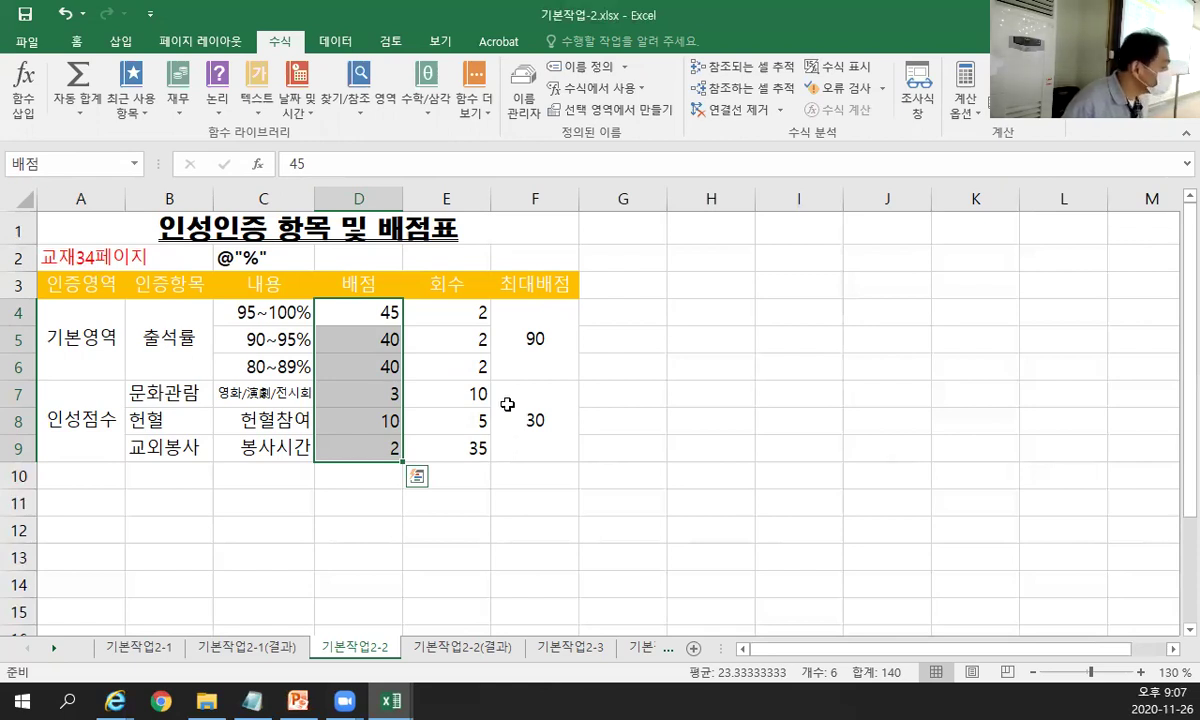
Enter the custom number format 0"회" for the count cells E4:E9.
drag(440, 308, 438, 451)
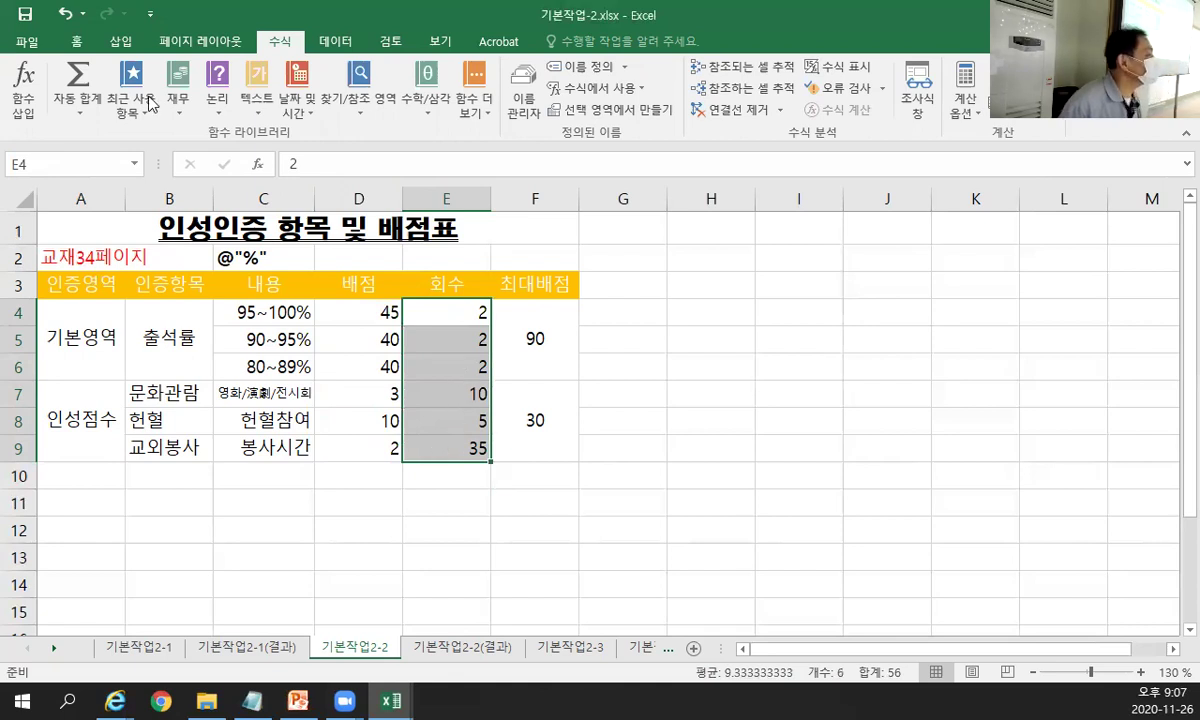
click(72, 41)
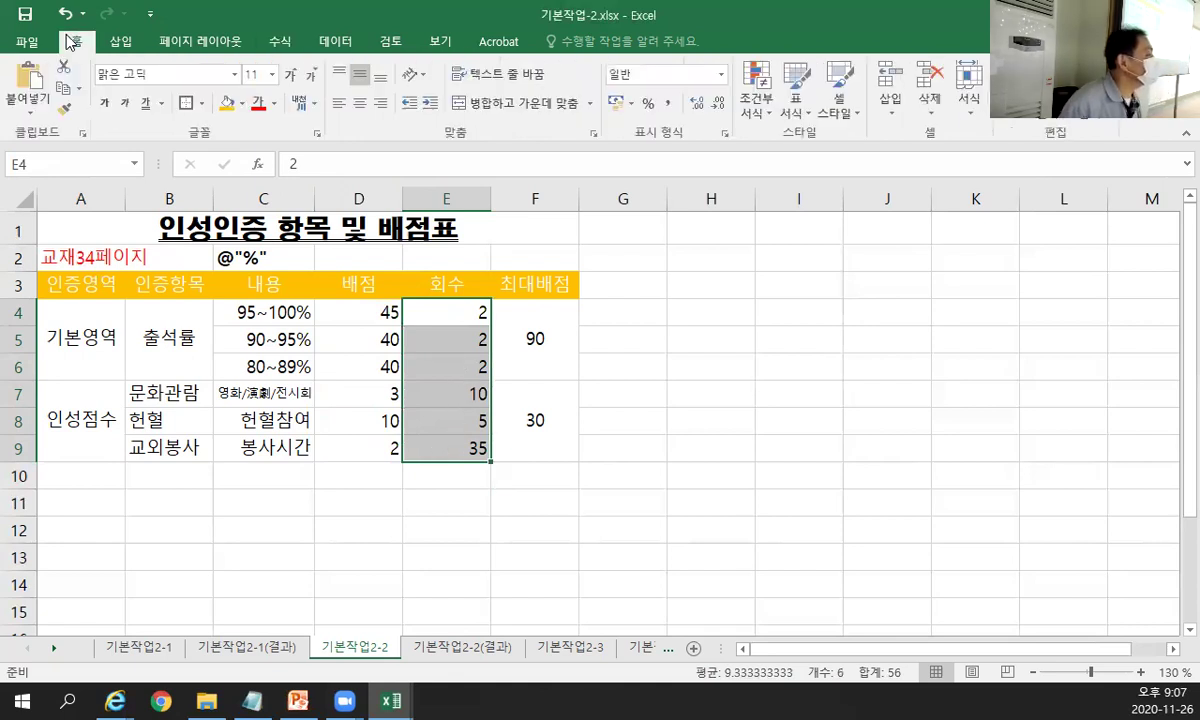
click(726, 135)
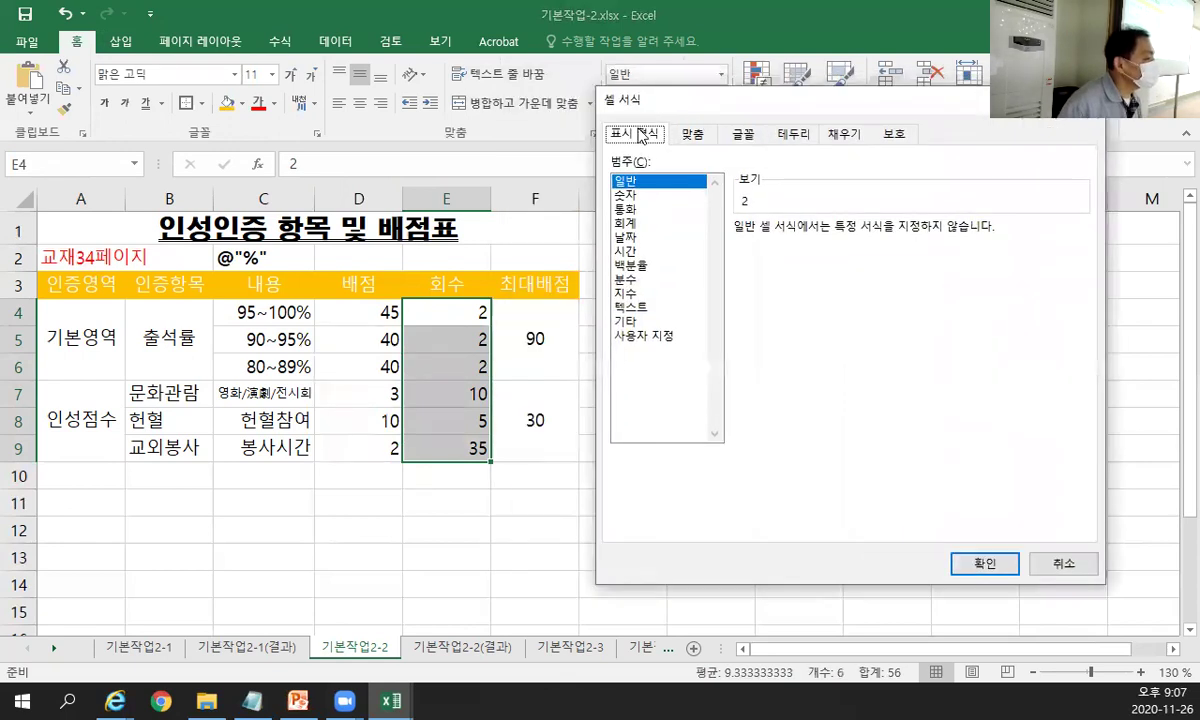
click(645, 338)
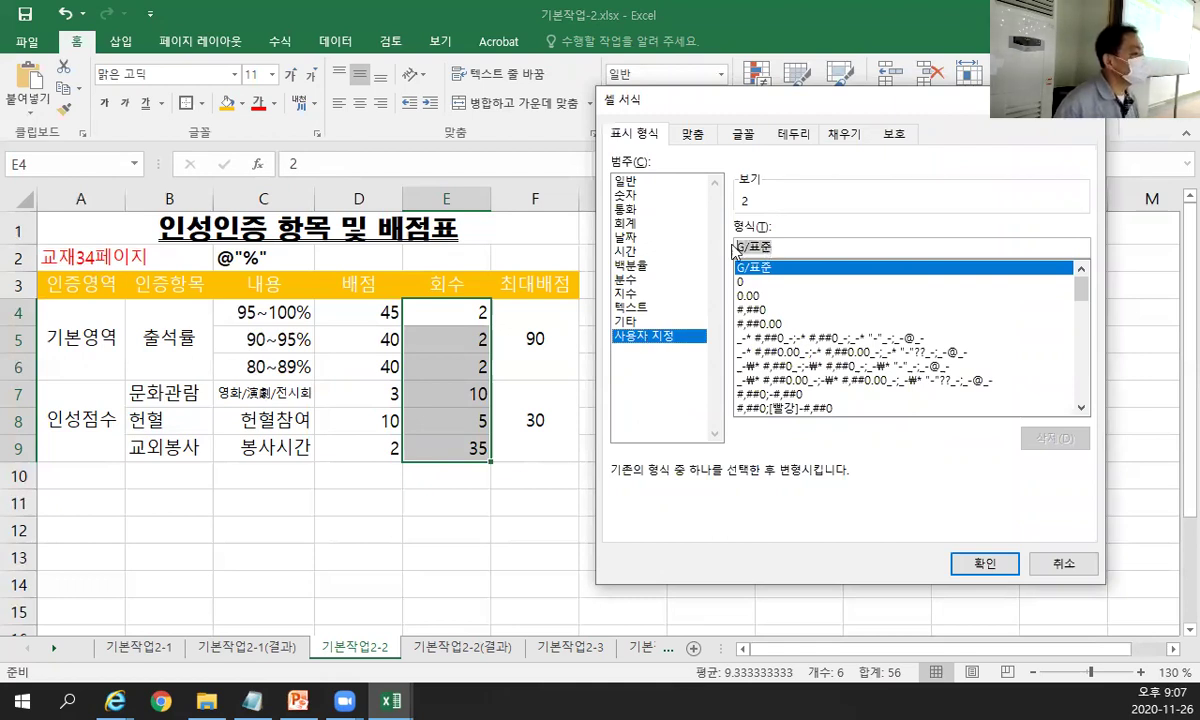
click(877, 283)
key(BackSpace)
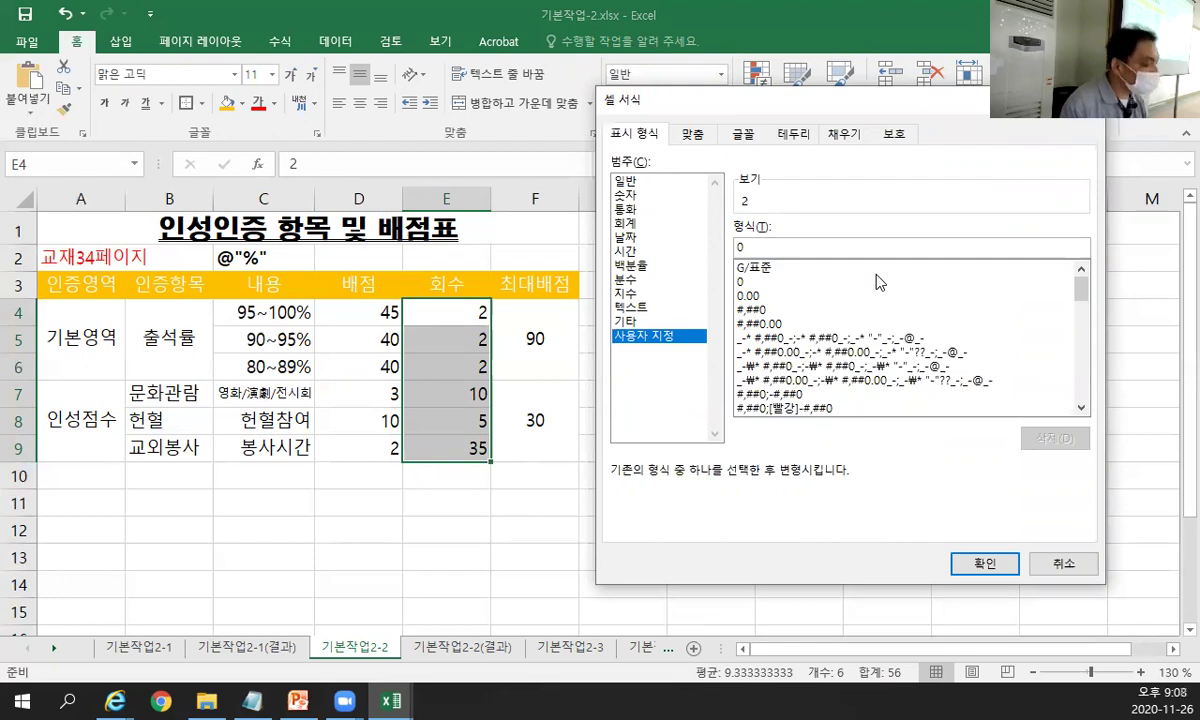
text(#)
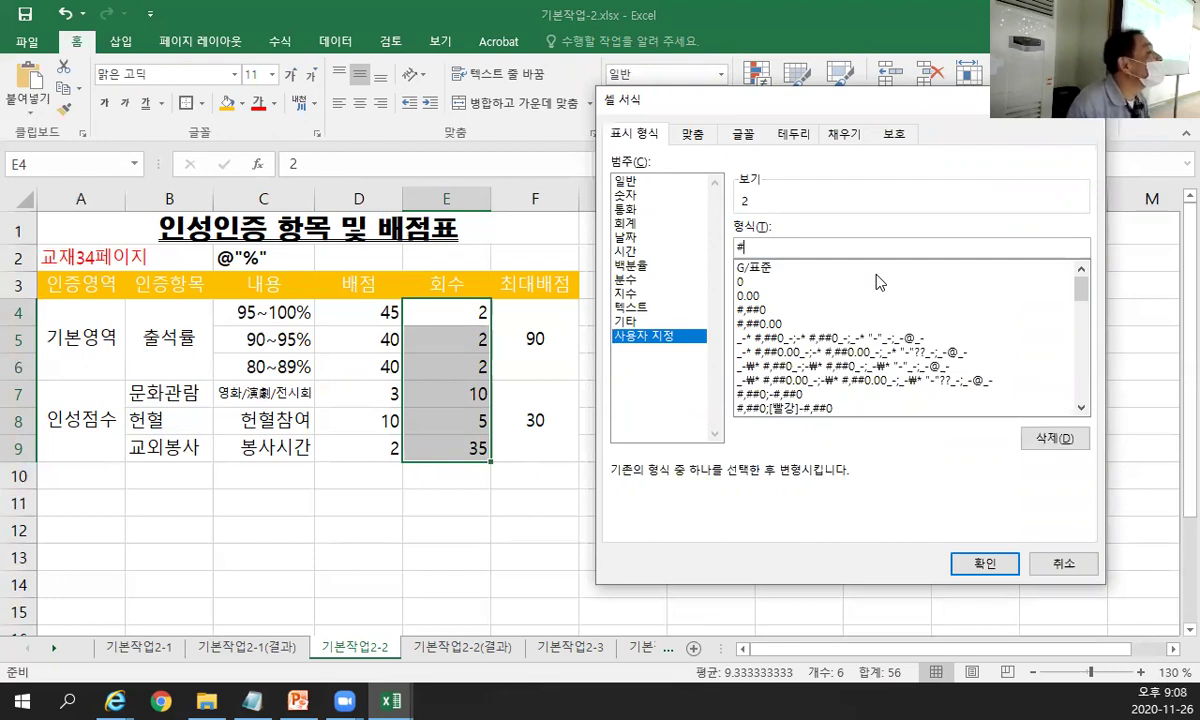
key(BackSpace)
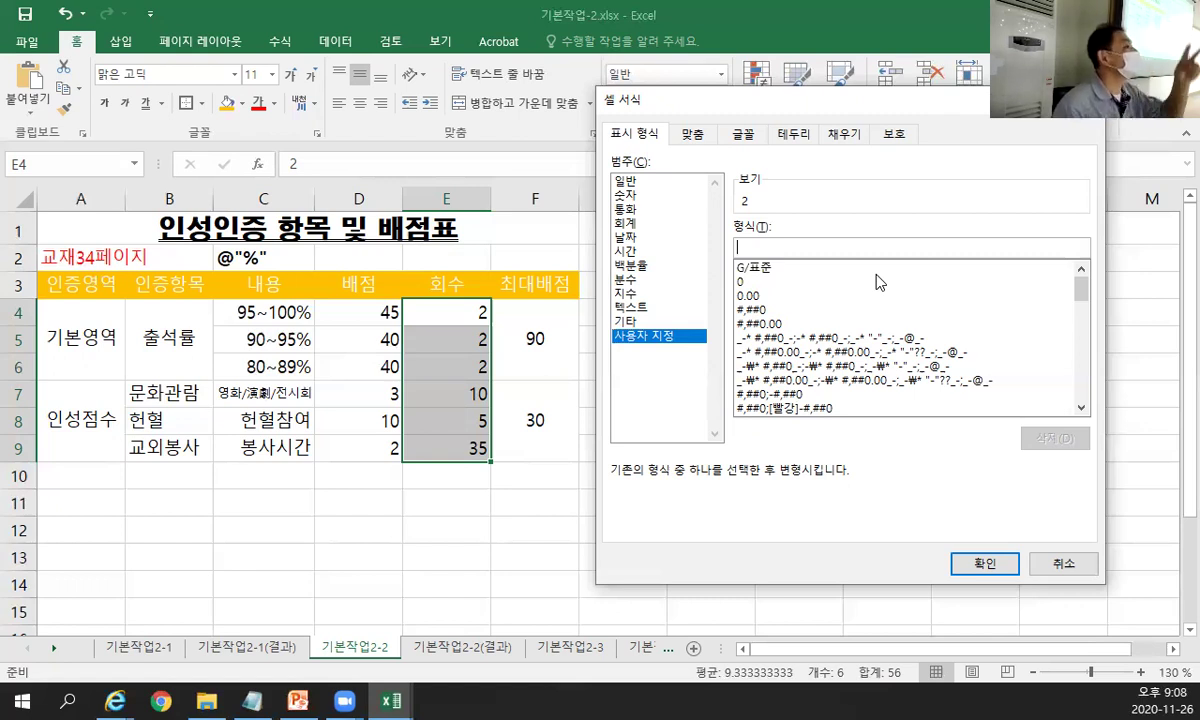
text(0)
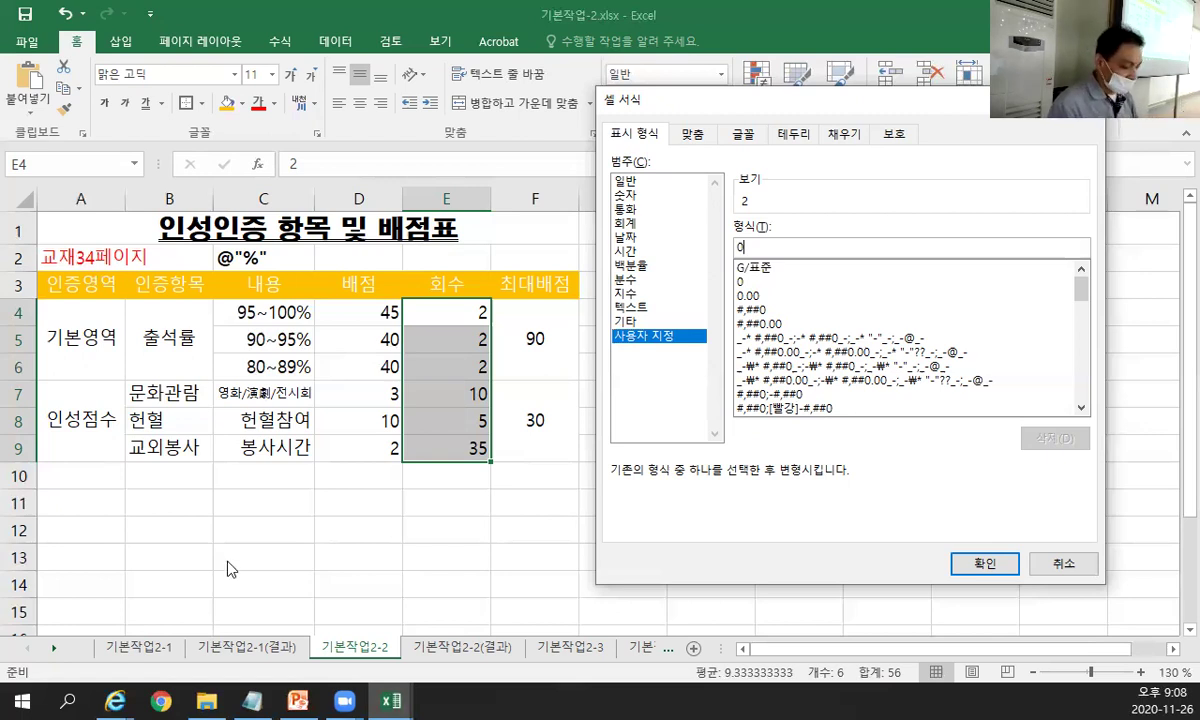
text(")
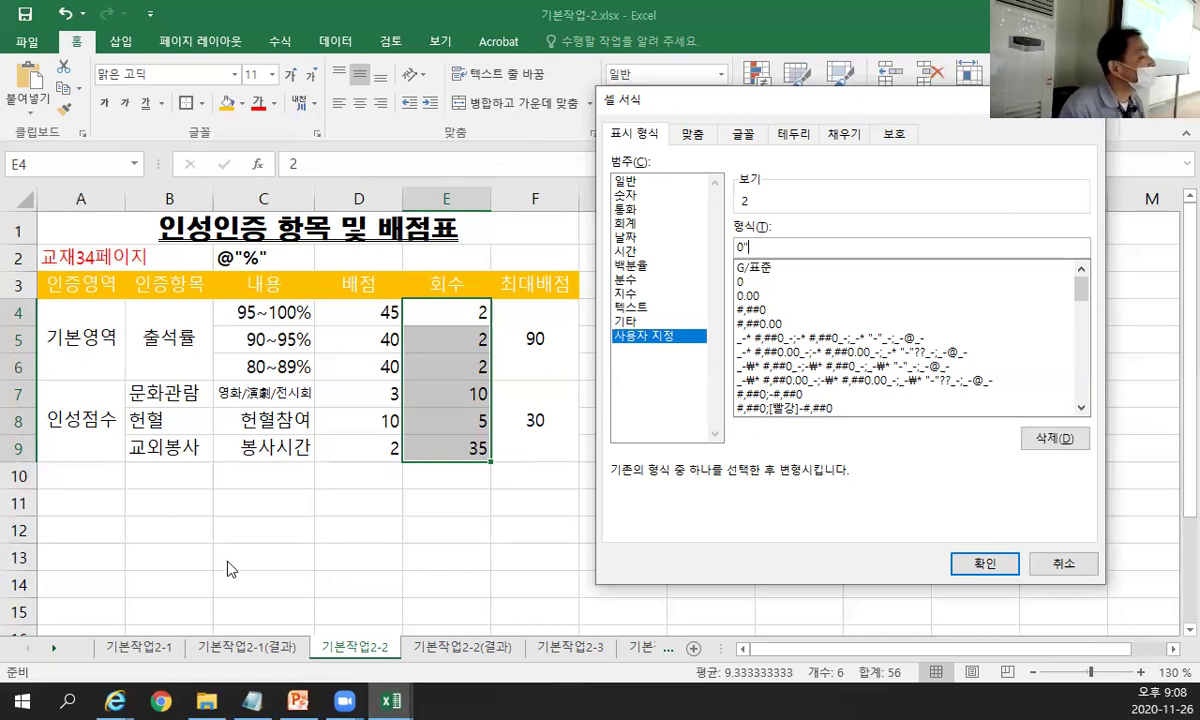
text(회")
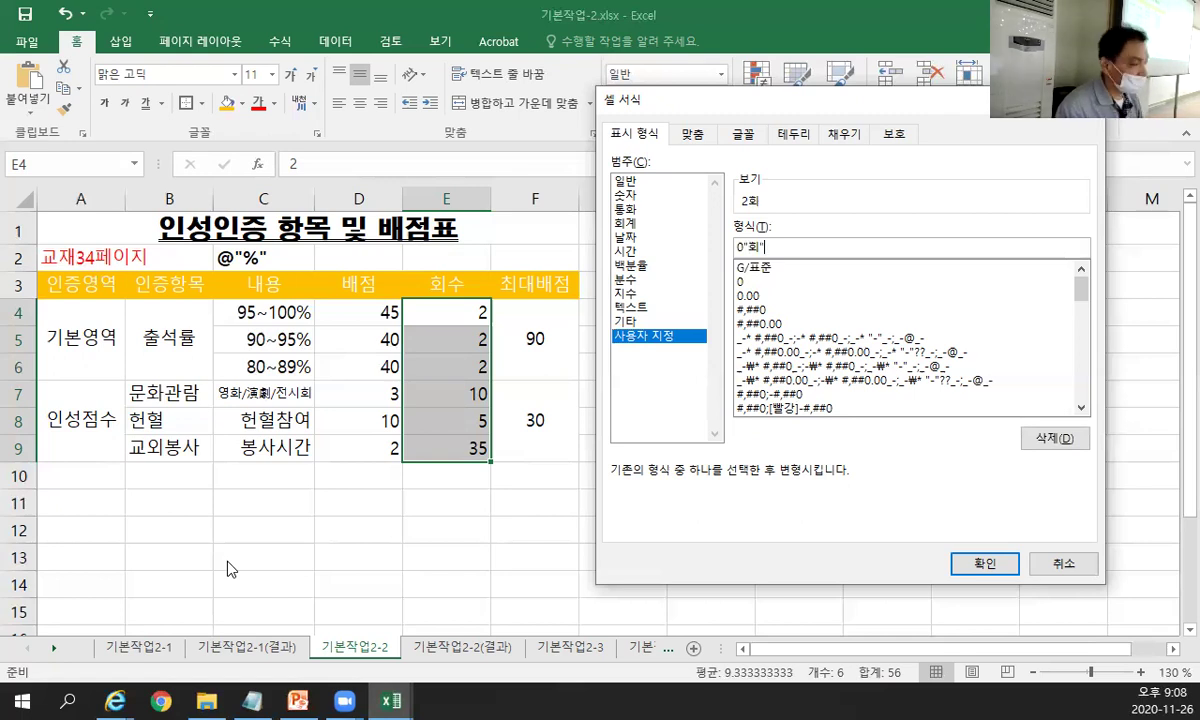
Copy the format code 0"회", confirm the cell format, and paste the code into cell E2 as a note.
key(shift+Home)
key(ctrl+c)
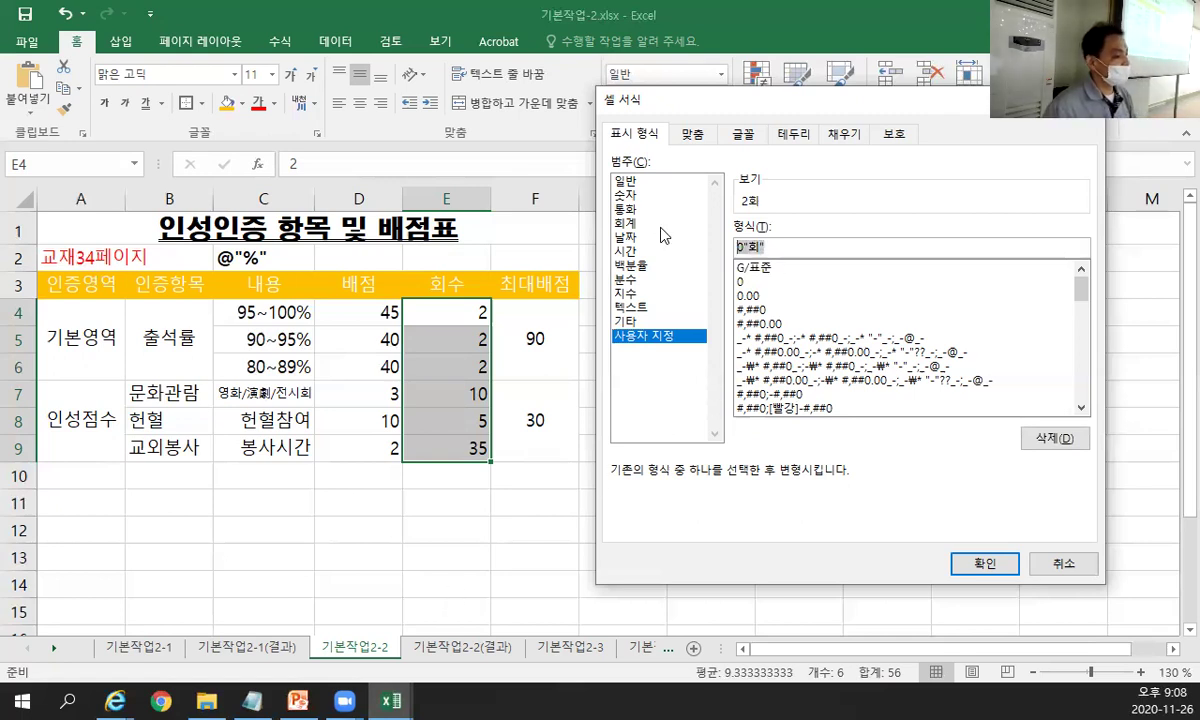
click(984, 564)
click(441, 258)
key(ctrl+v)
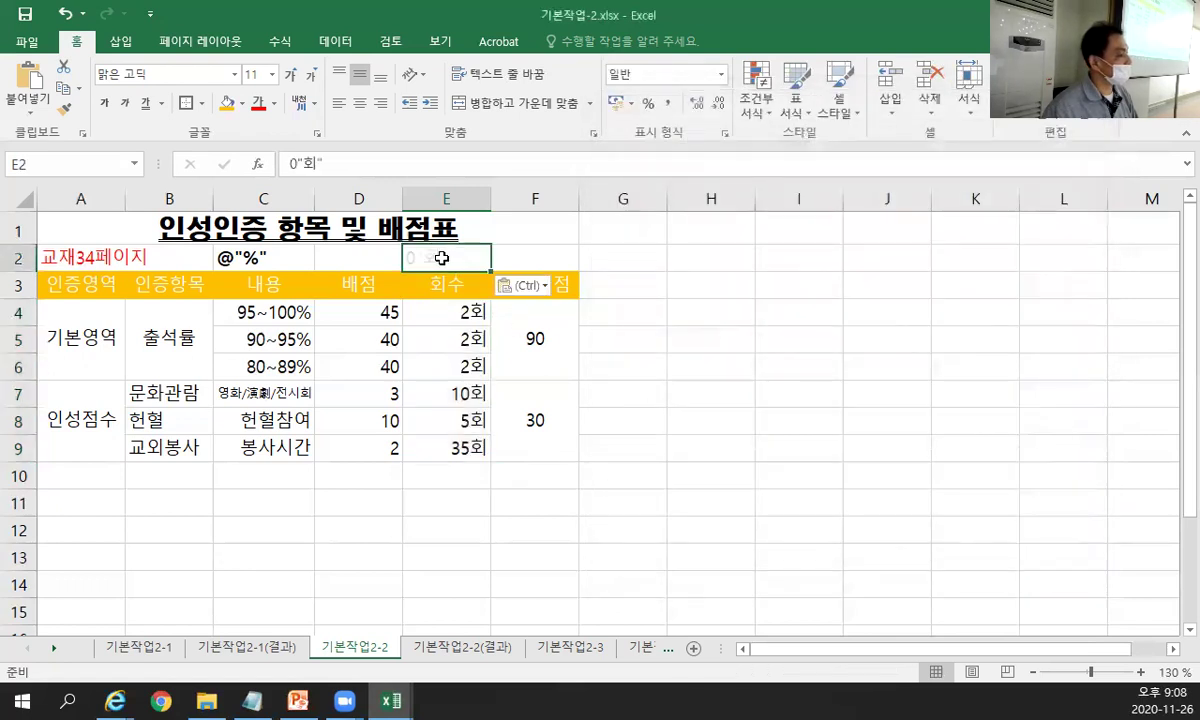
Move the format-code note from cell E2 down to E10.
key(Escape)
drag(470, 250, 470, 468)
click(560, 528)
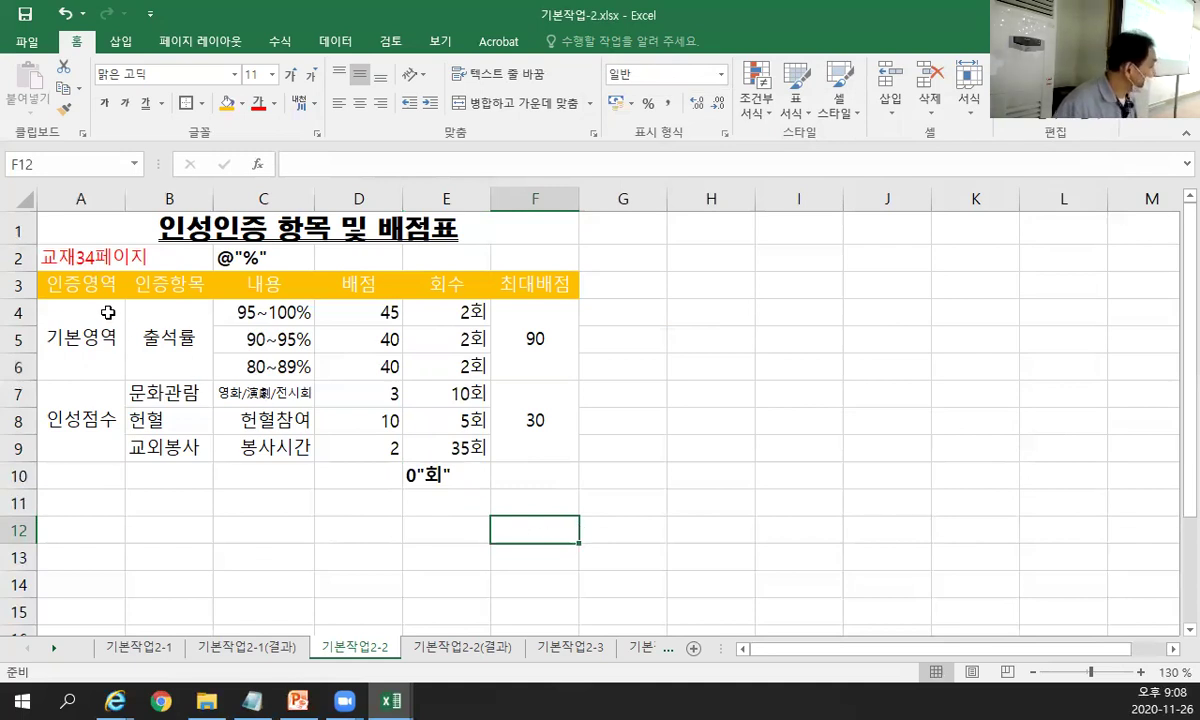
Apply all borders and a thick outside border to the table range A3:F9.
drag(72, 285, 520, 455)
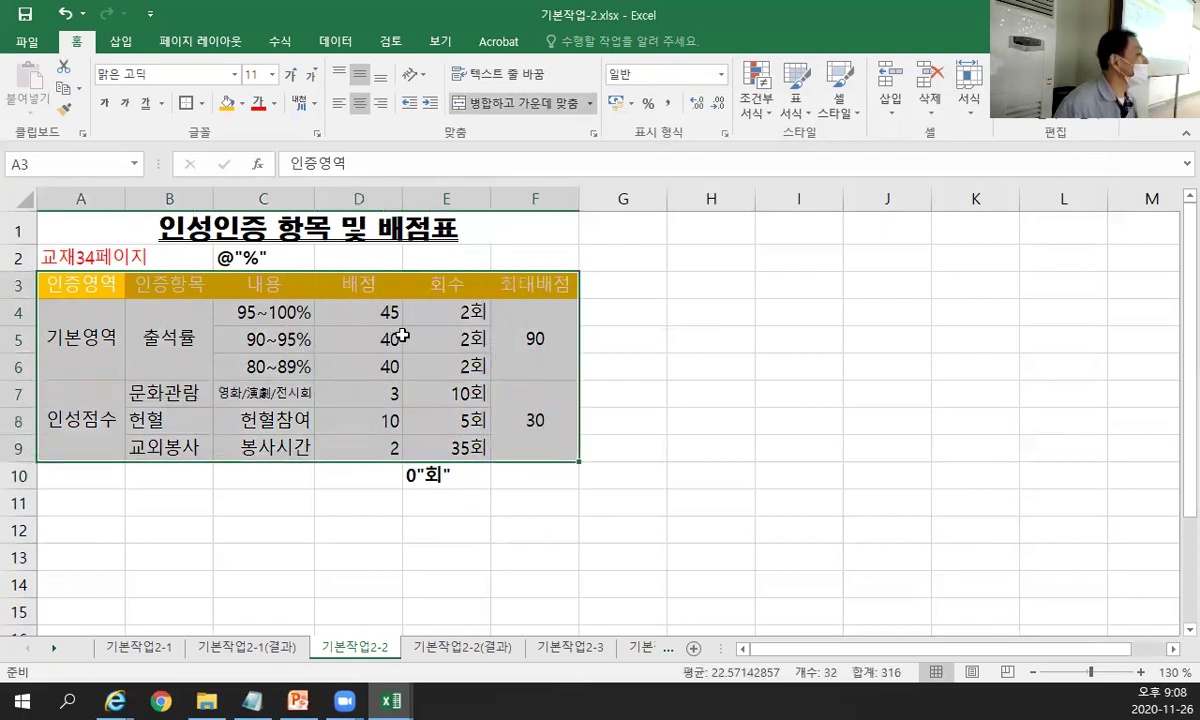
click(202, 104)
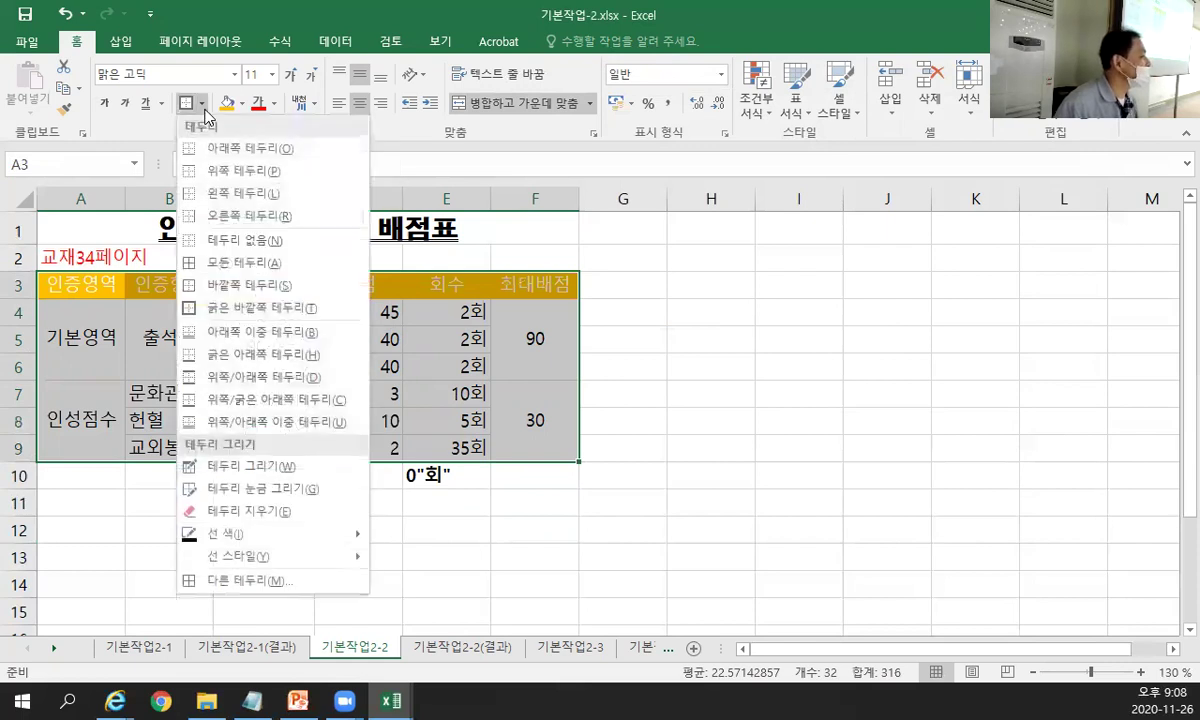
click(261, 268)
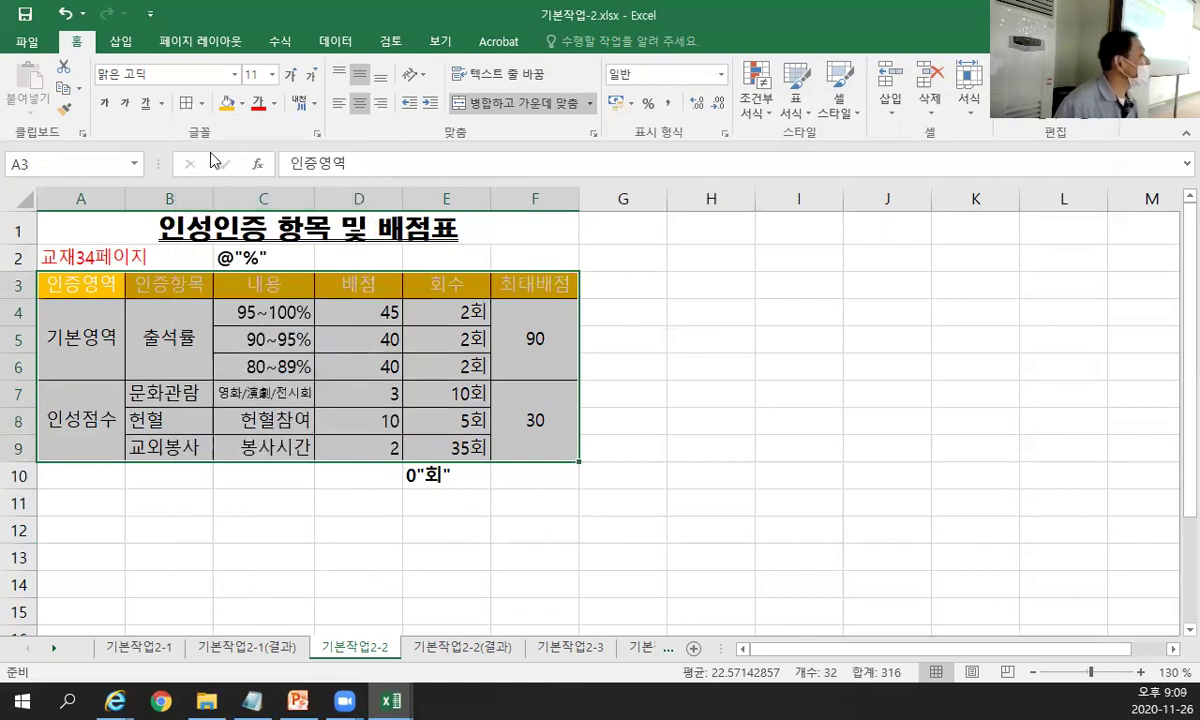
click(201, 104)
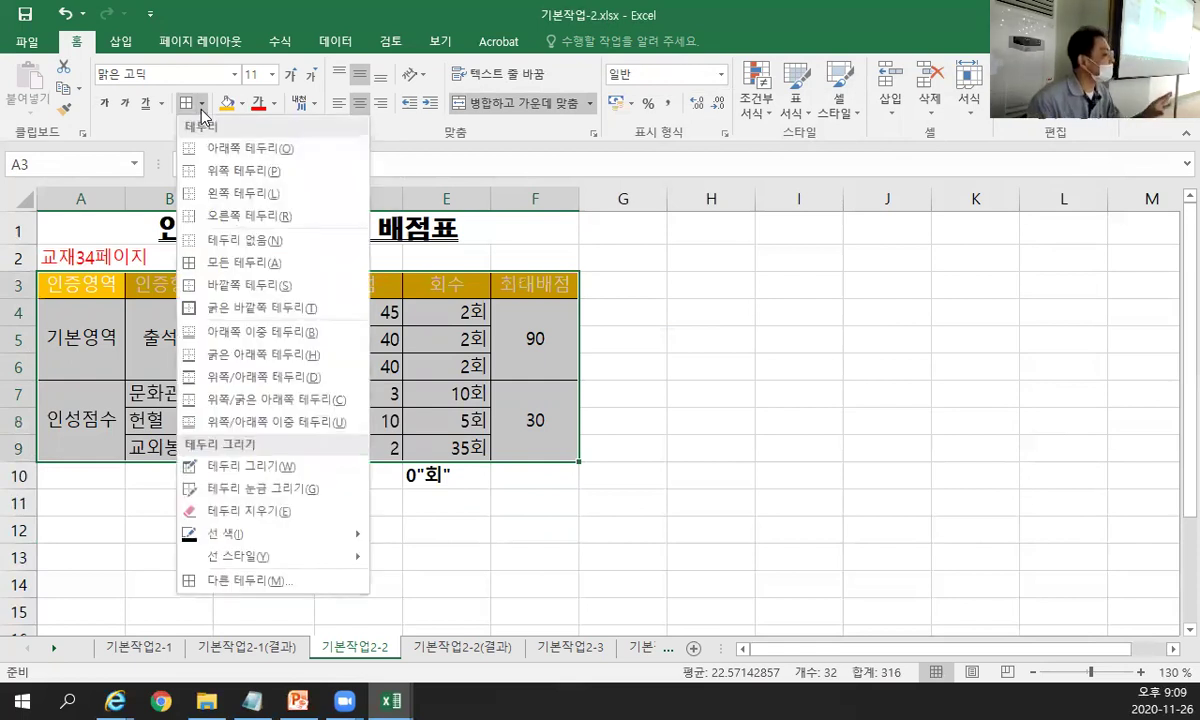
click(301, 314)
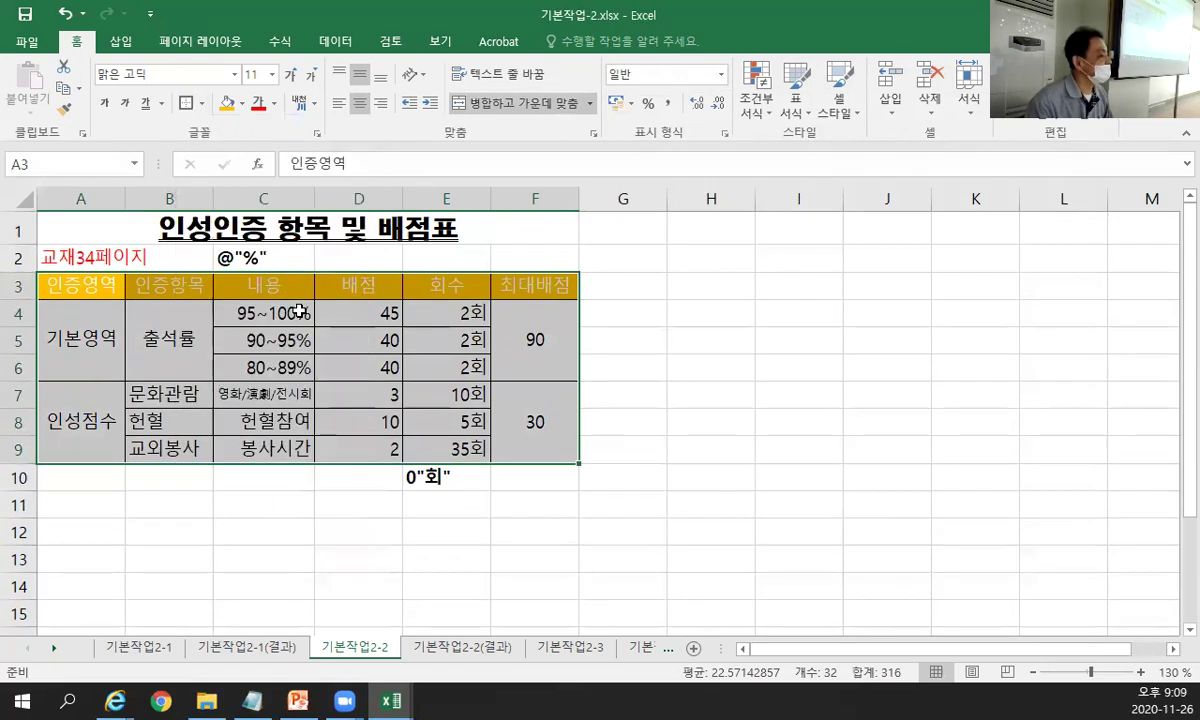
click(290, 538)
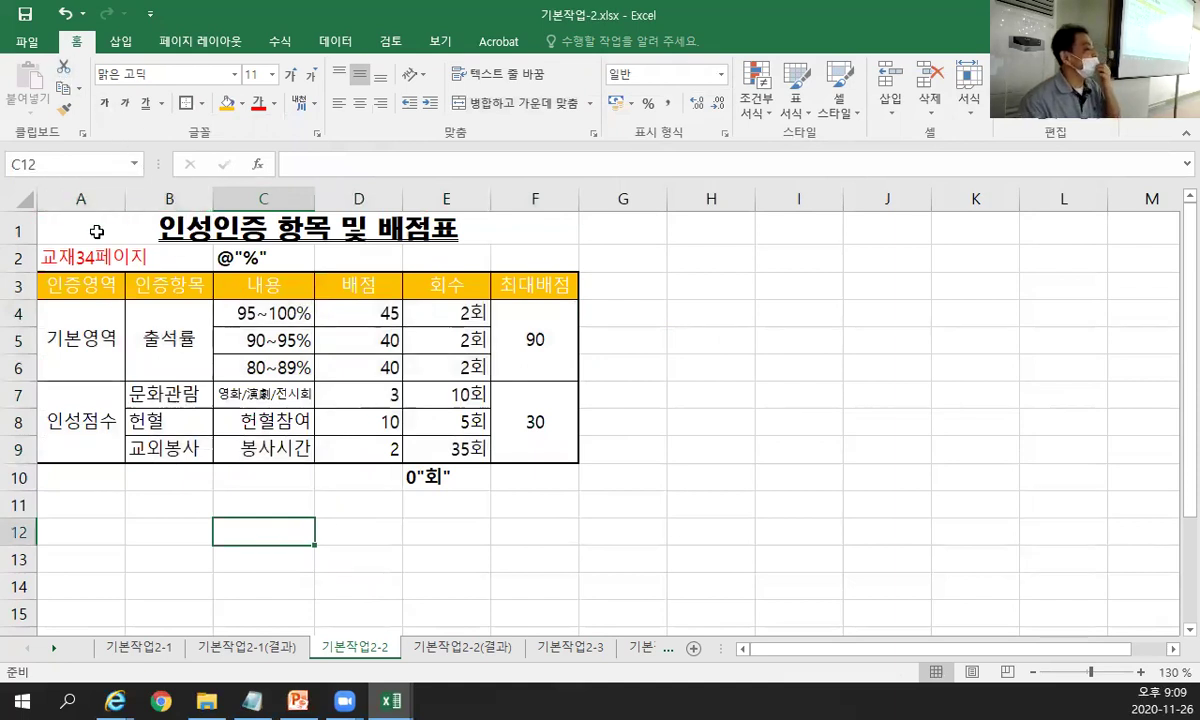
Save the workbook, reduce the window from full screen, and switch to the sheet 기본작업2-3.
click(25, 14)
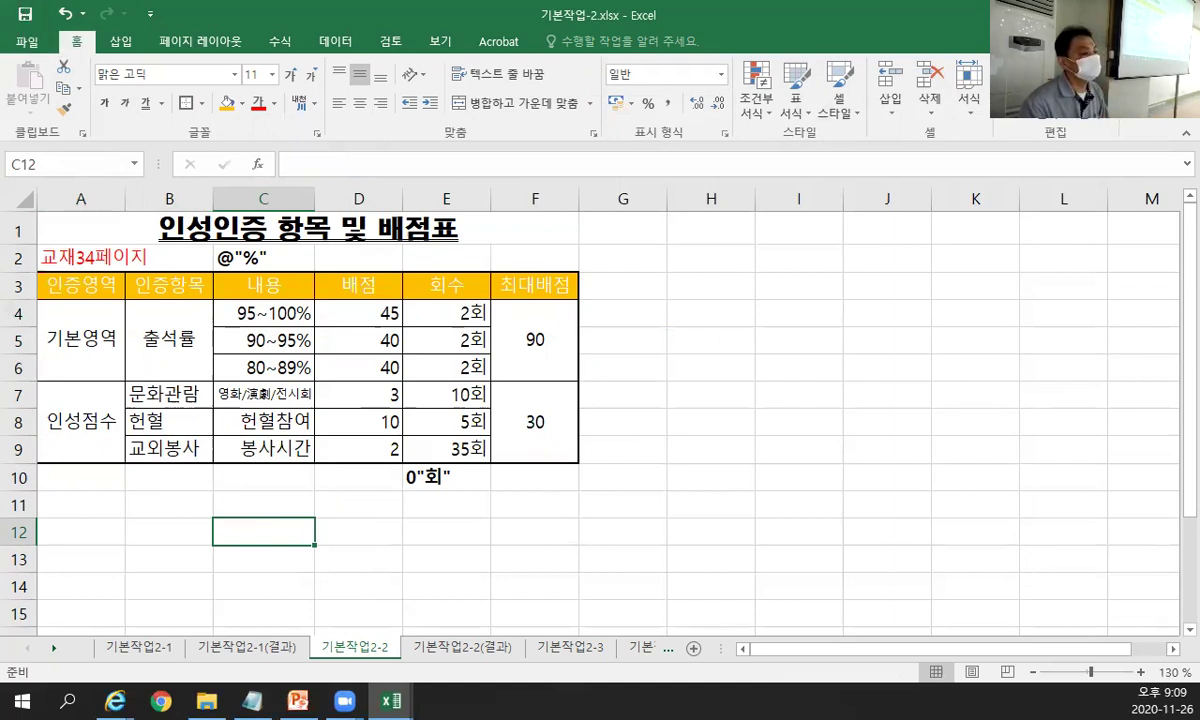
click(1131, 14)
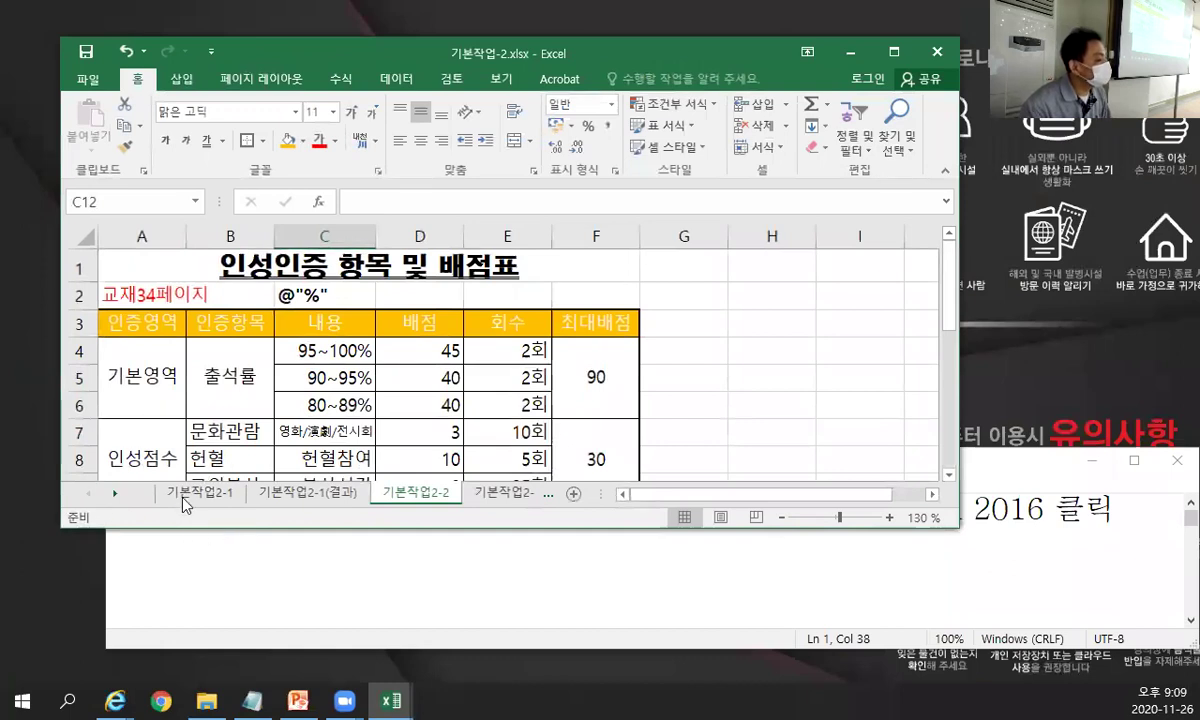
click(118, 494)
click(118, 494)
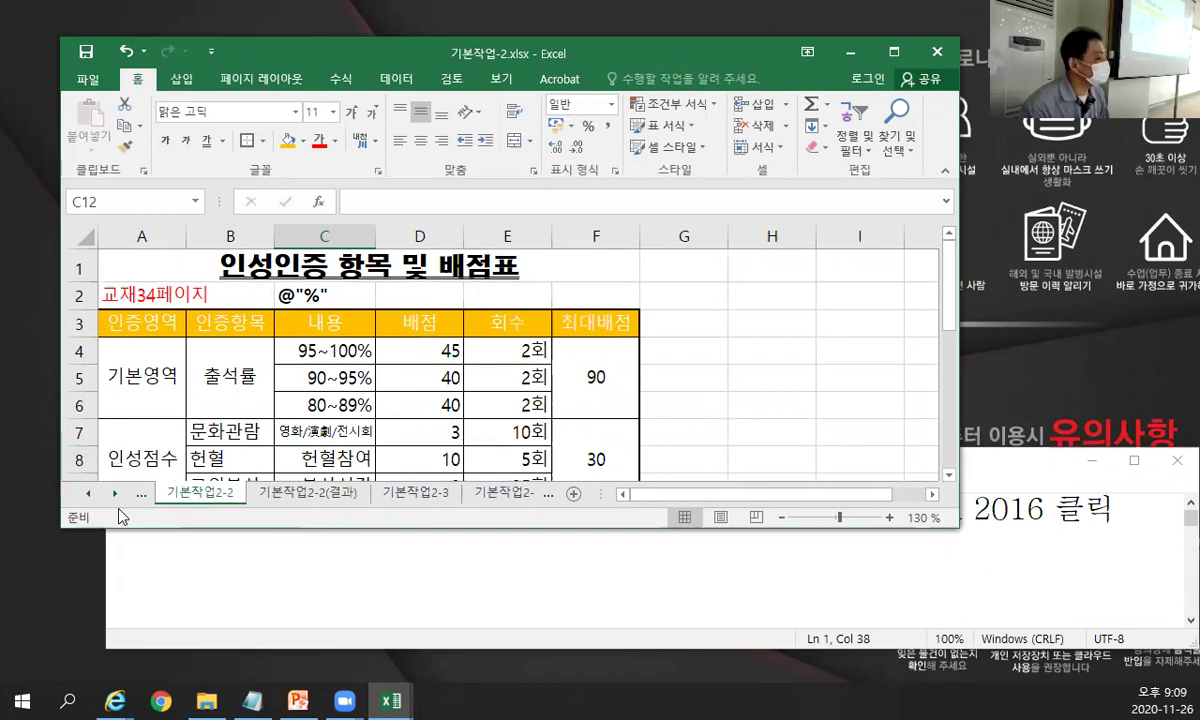
click(413, 493)
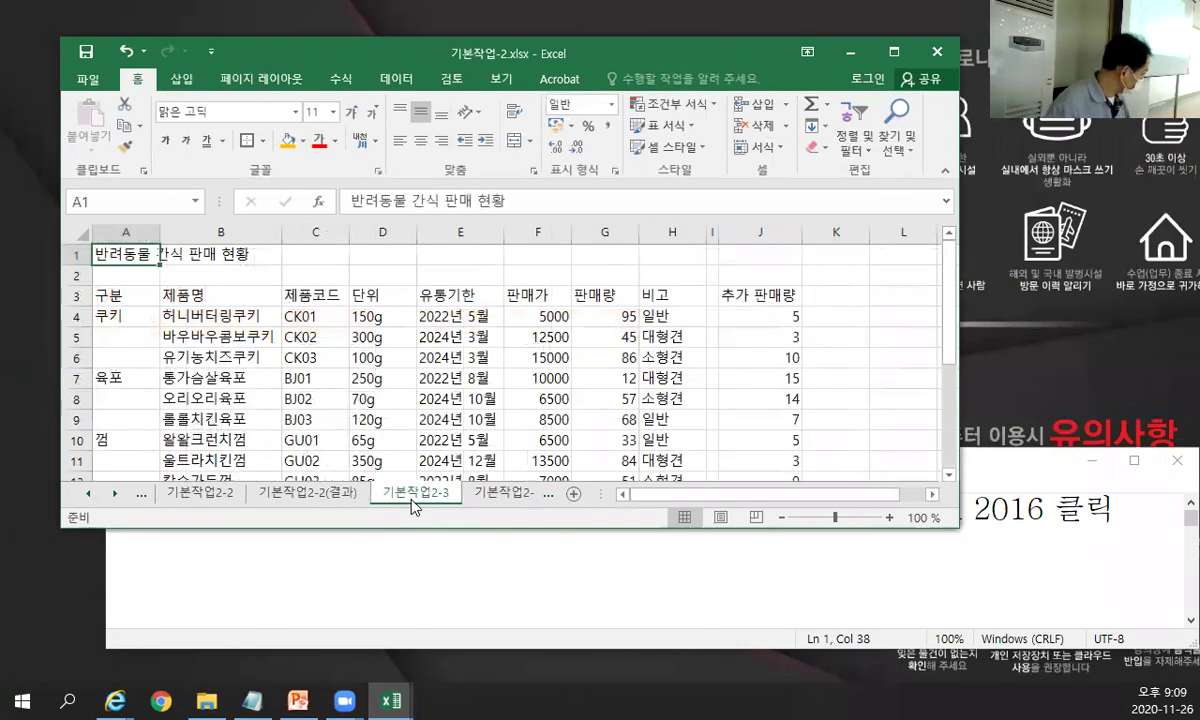
Enter the textbook page note 교재38페이지 in cell A2 and colour its text red.
click(130, 278)
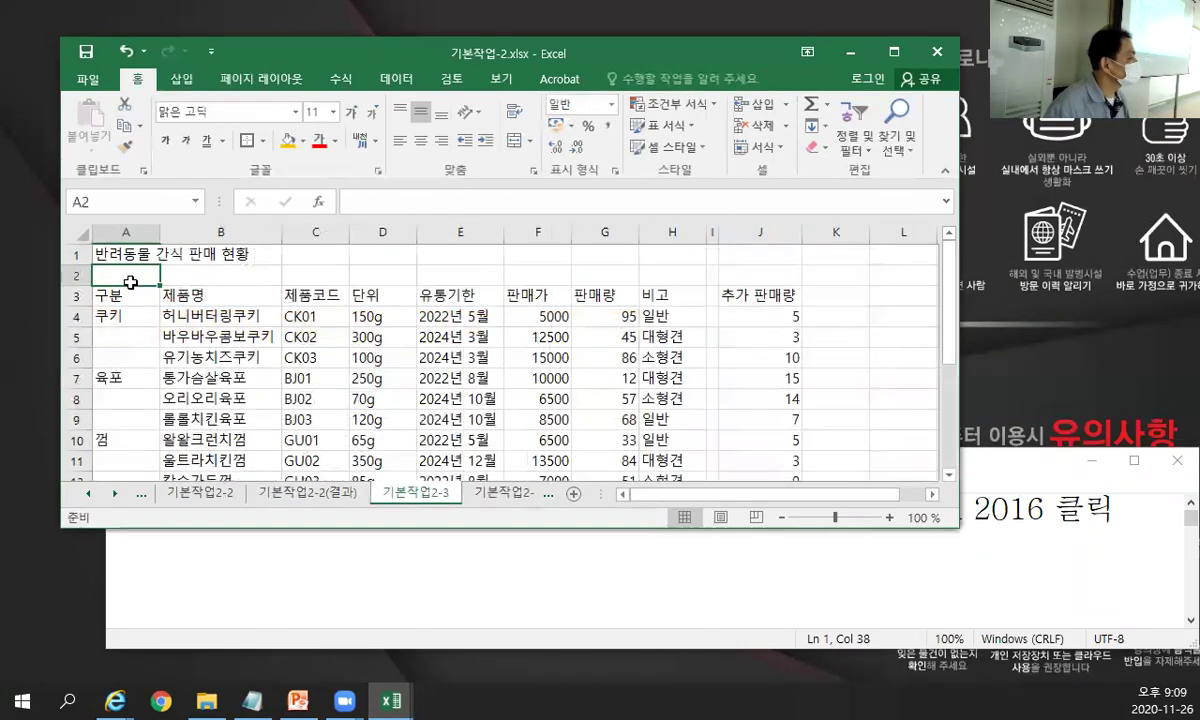
text(교재)
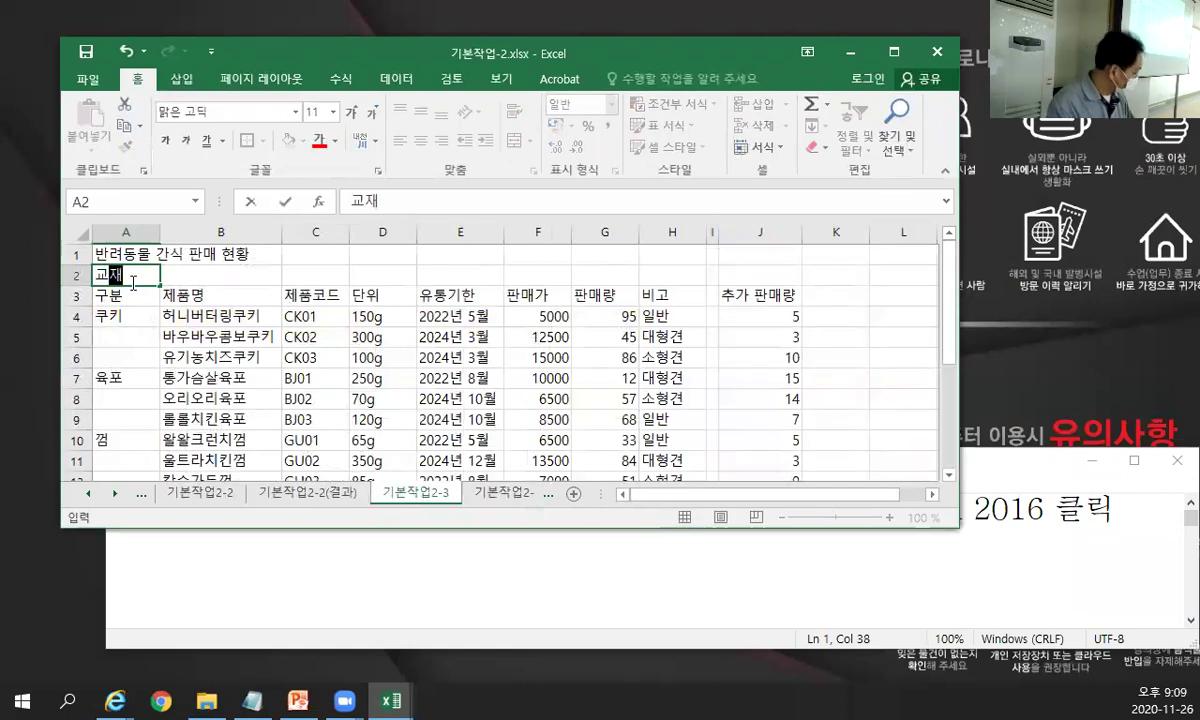
text(38)
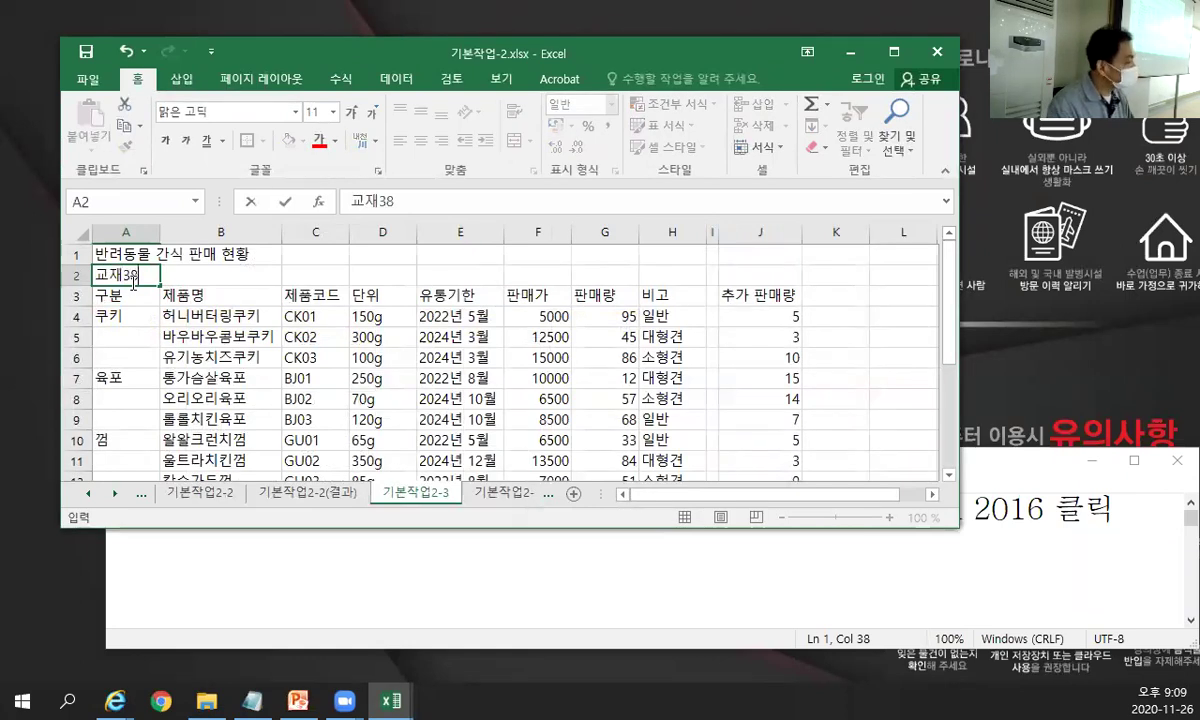
text(페잇지)
key(Return)
click(121, 266)
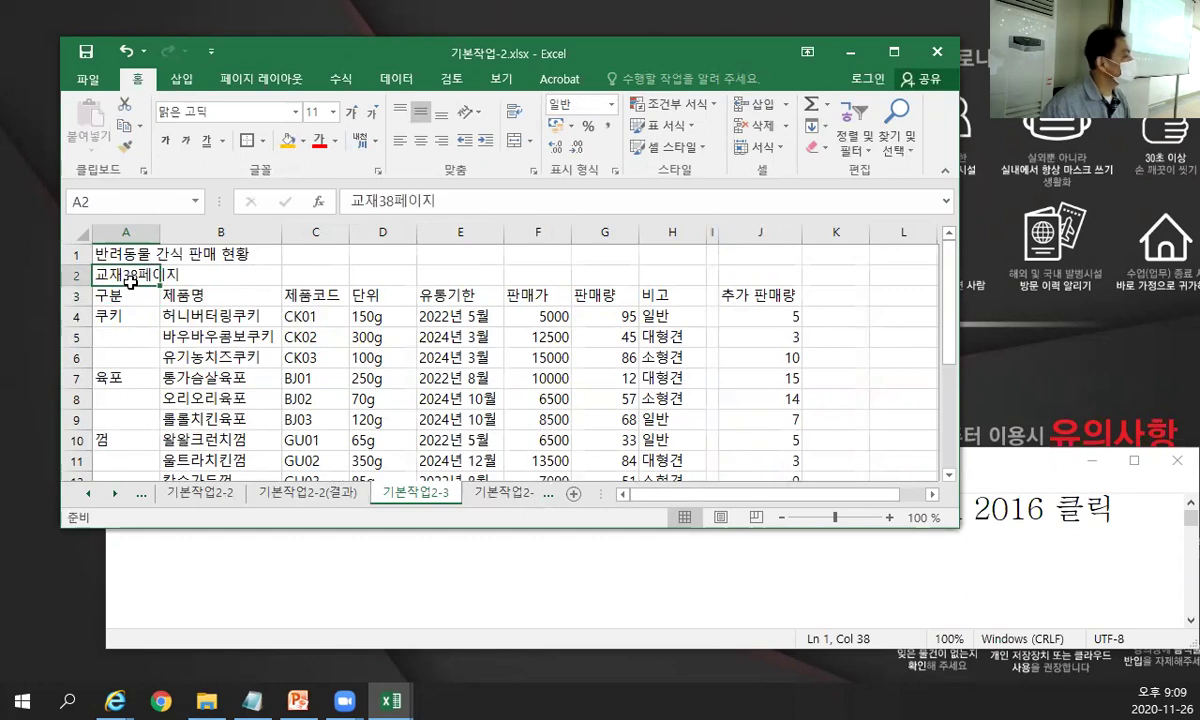
click(319, 140)
click(326, 272)
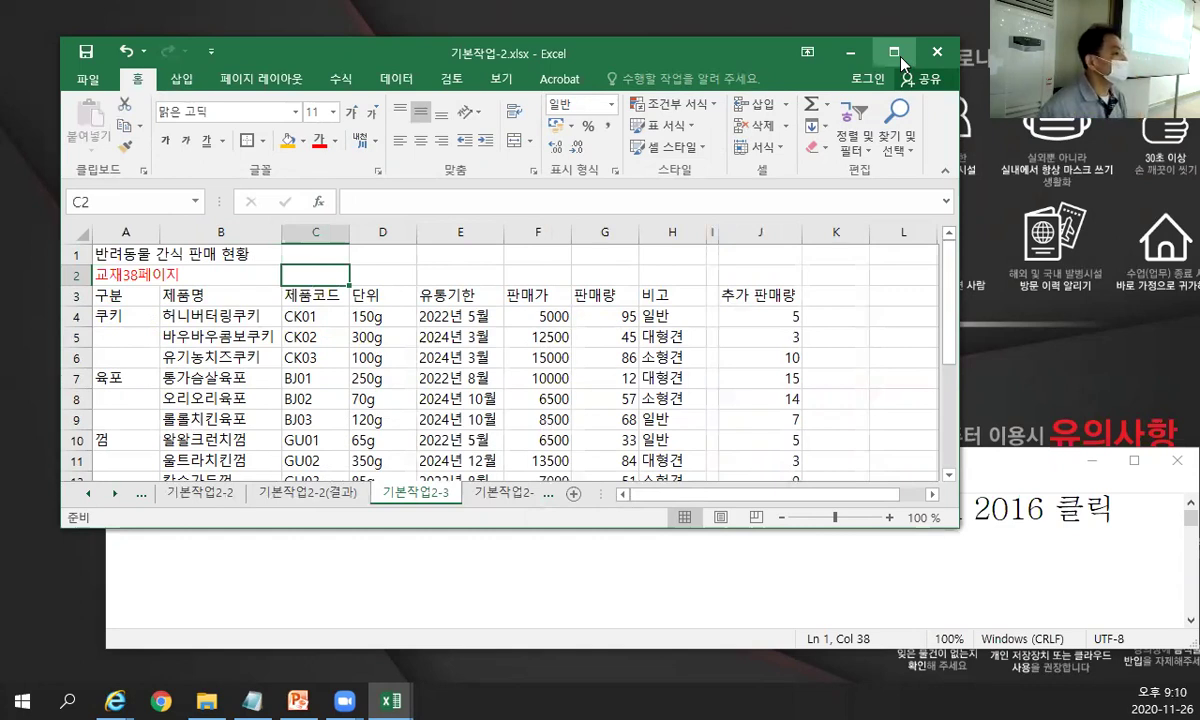
Merge and centre the title across A1:H1 and apply the 제목 1 cell style to it.
click(897, 56)
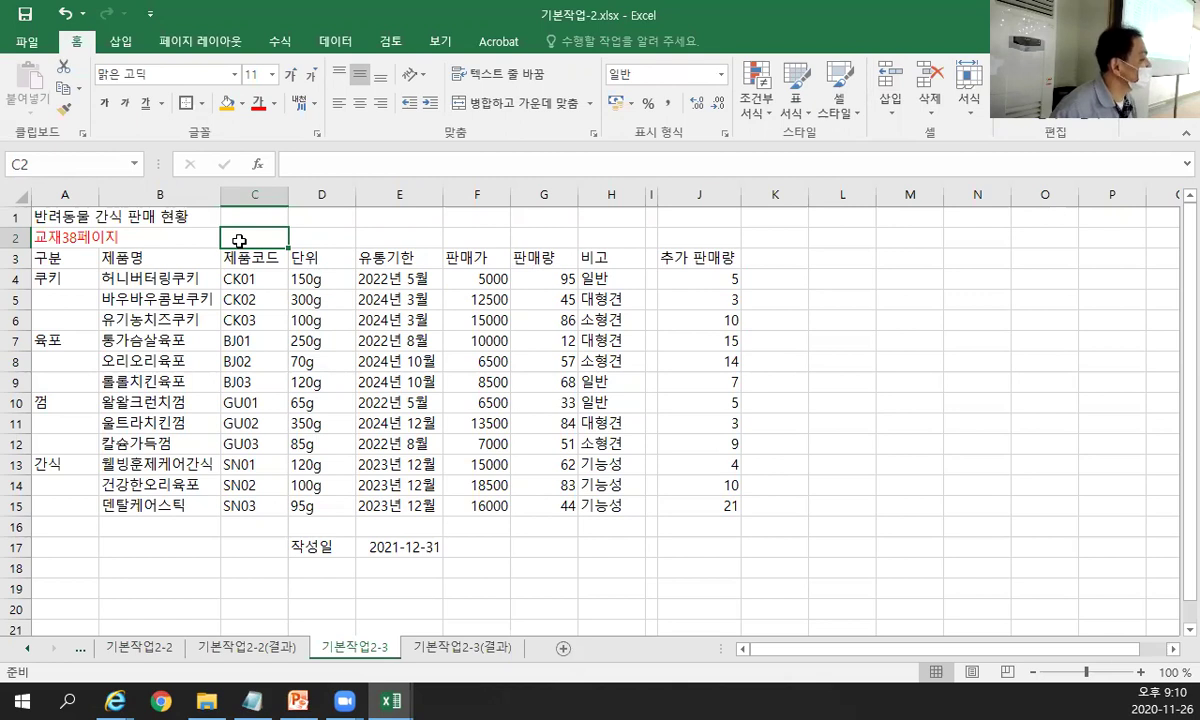
scroll(239, 240, up, 1)
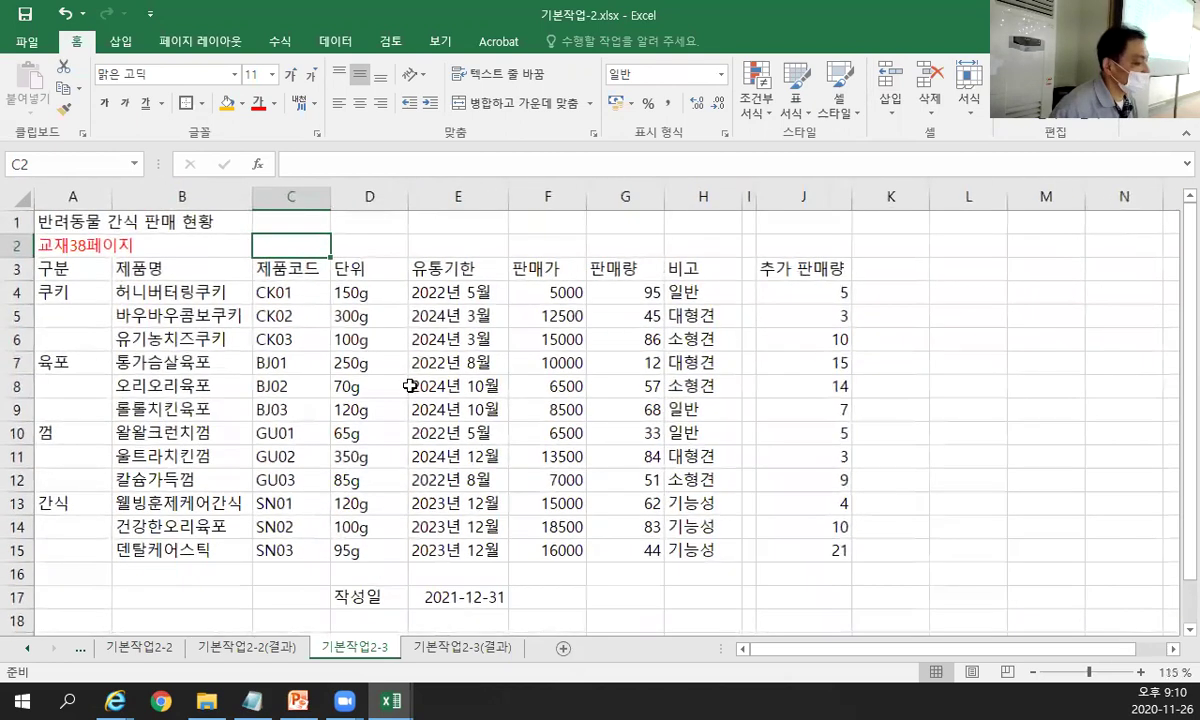
click(1138, 673)
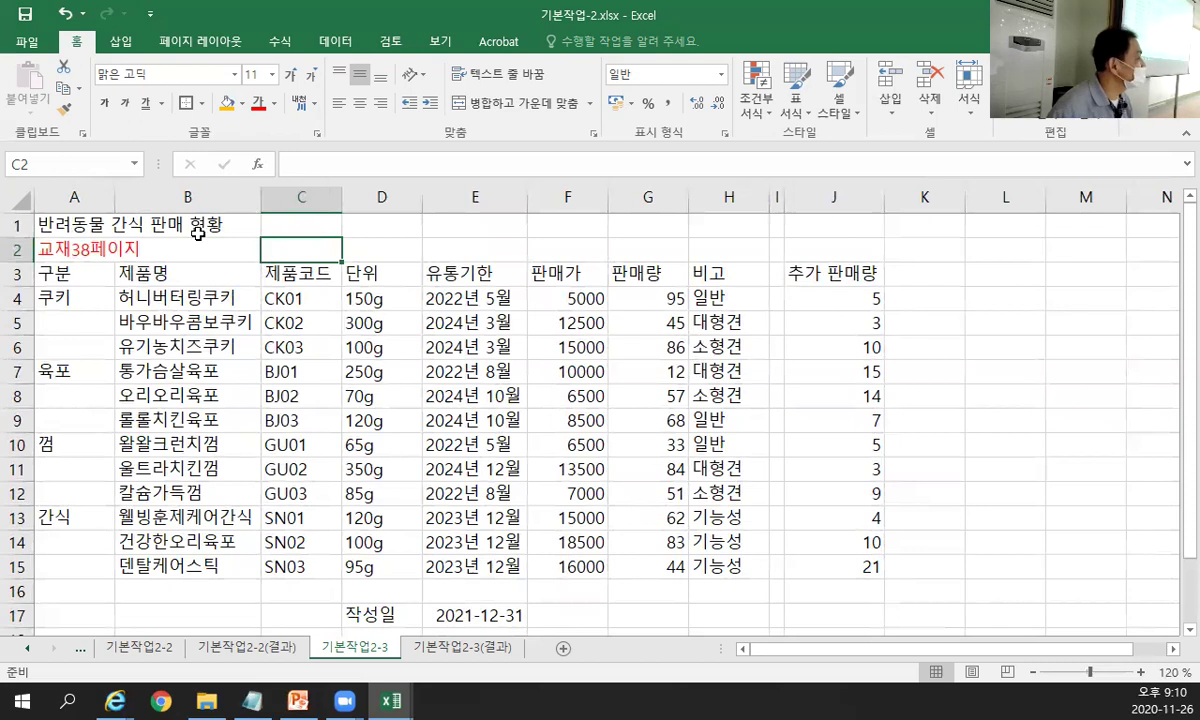
drag(94, 222, 704, 221)
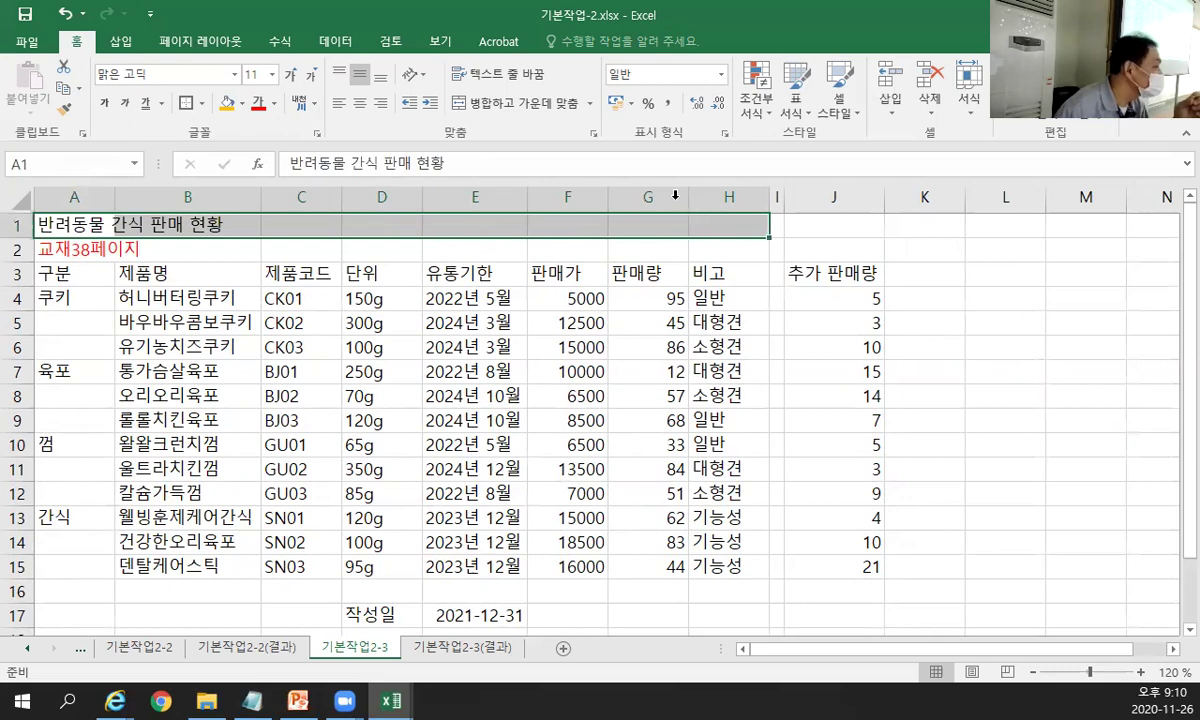
click(527, 113)
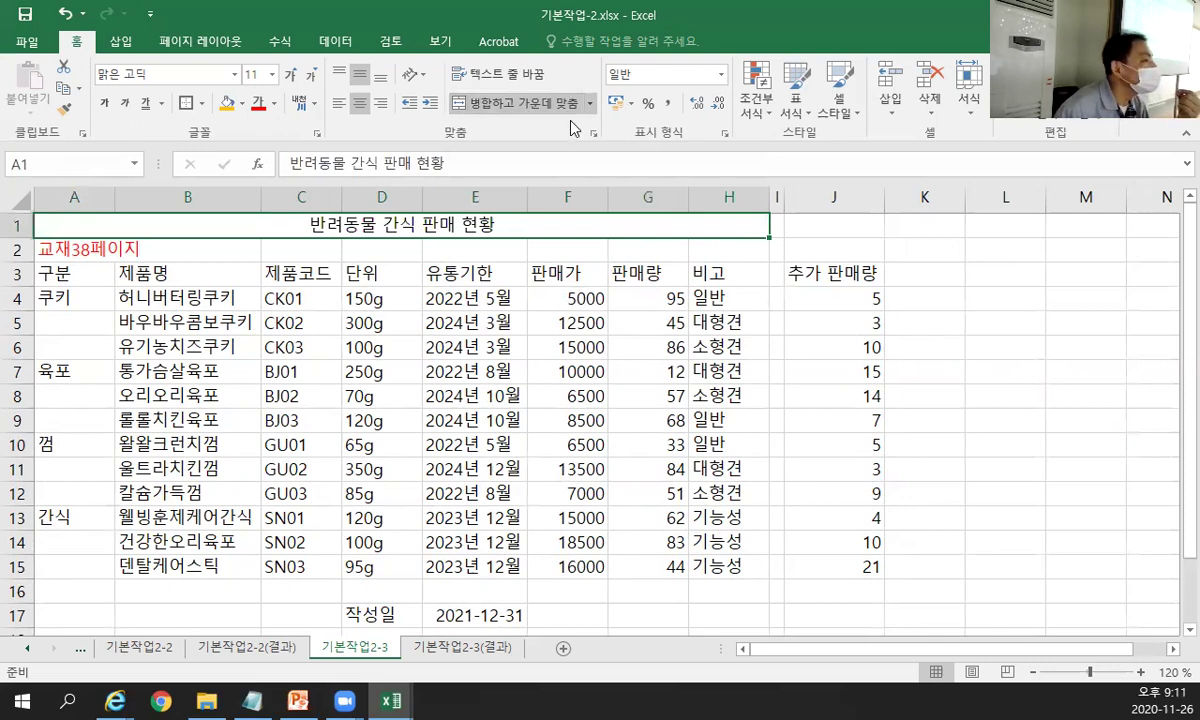
click(852, 121)
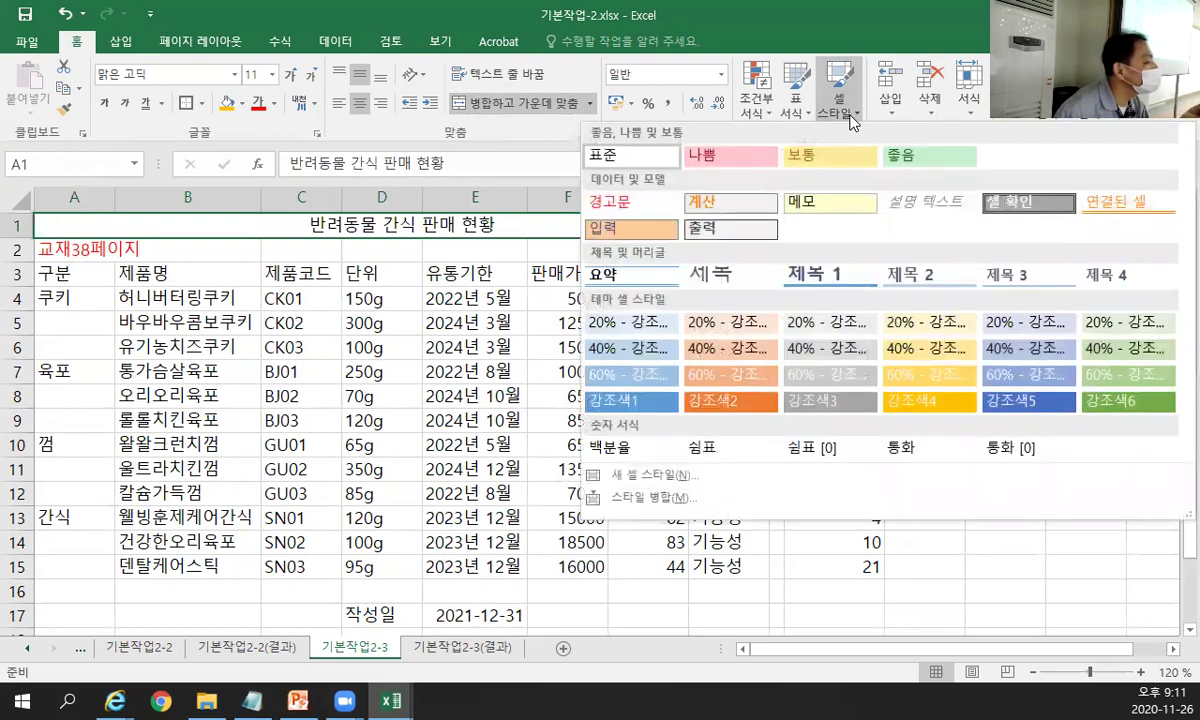
click(843, 276)
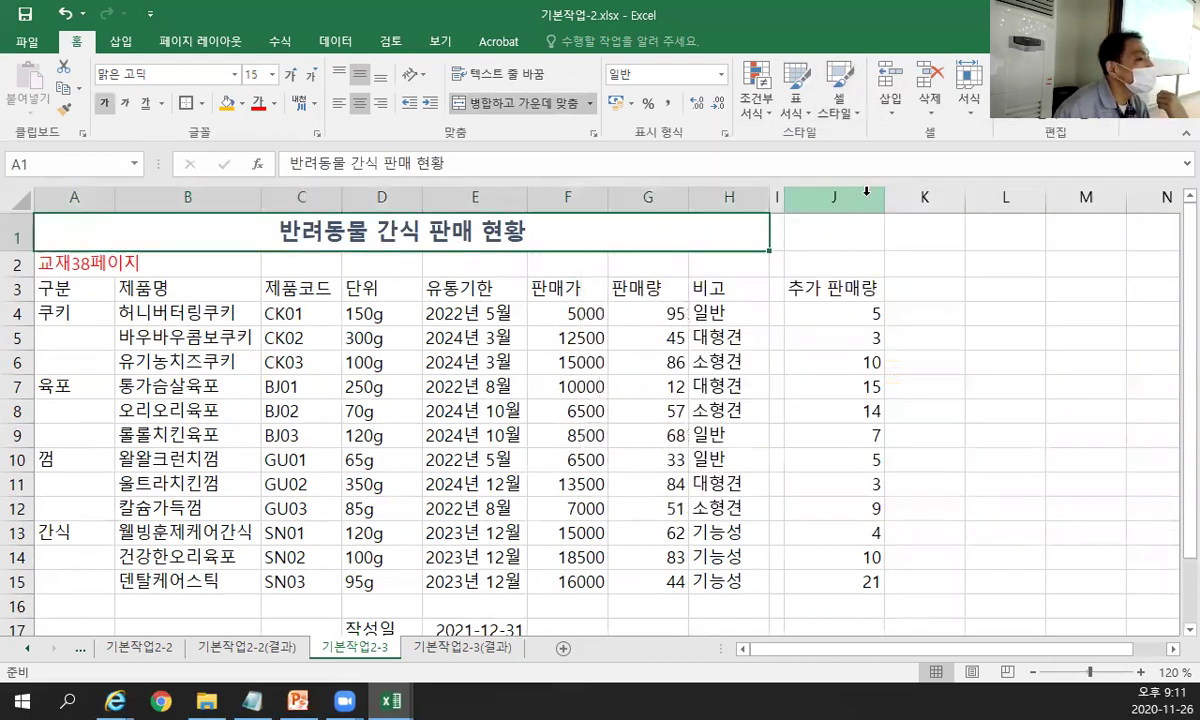
Set the height of title row 1 to 30.
click(969, 100)
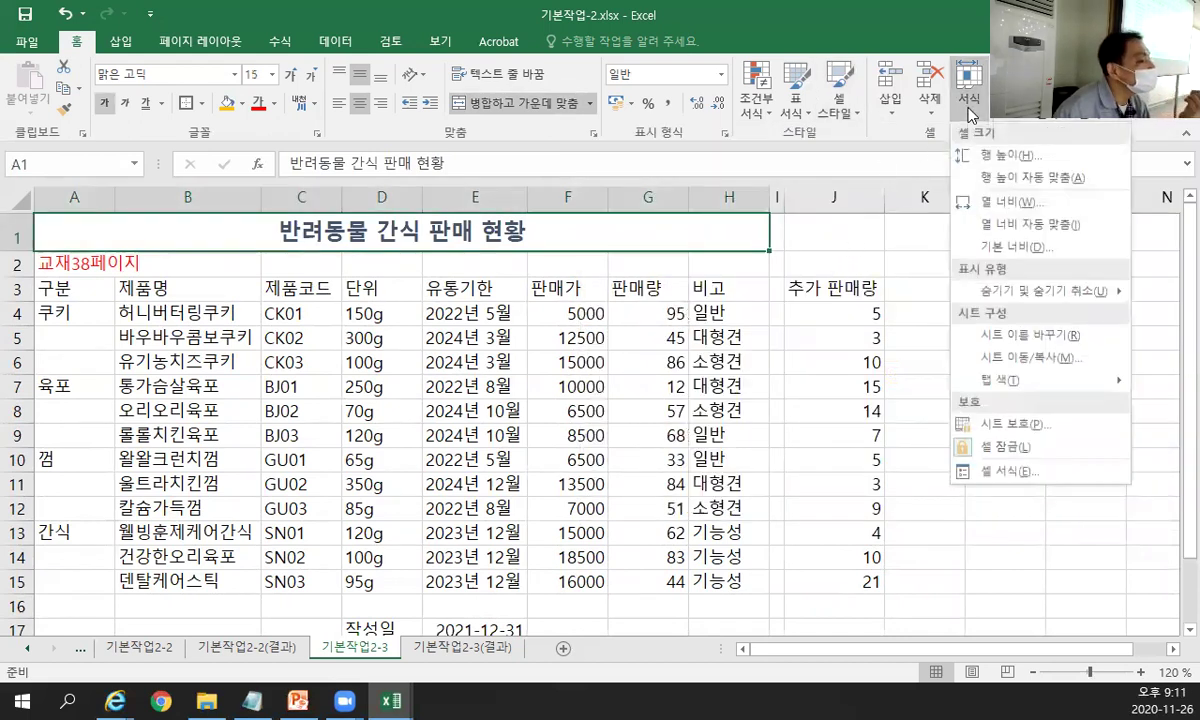
click(983, 158)
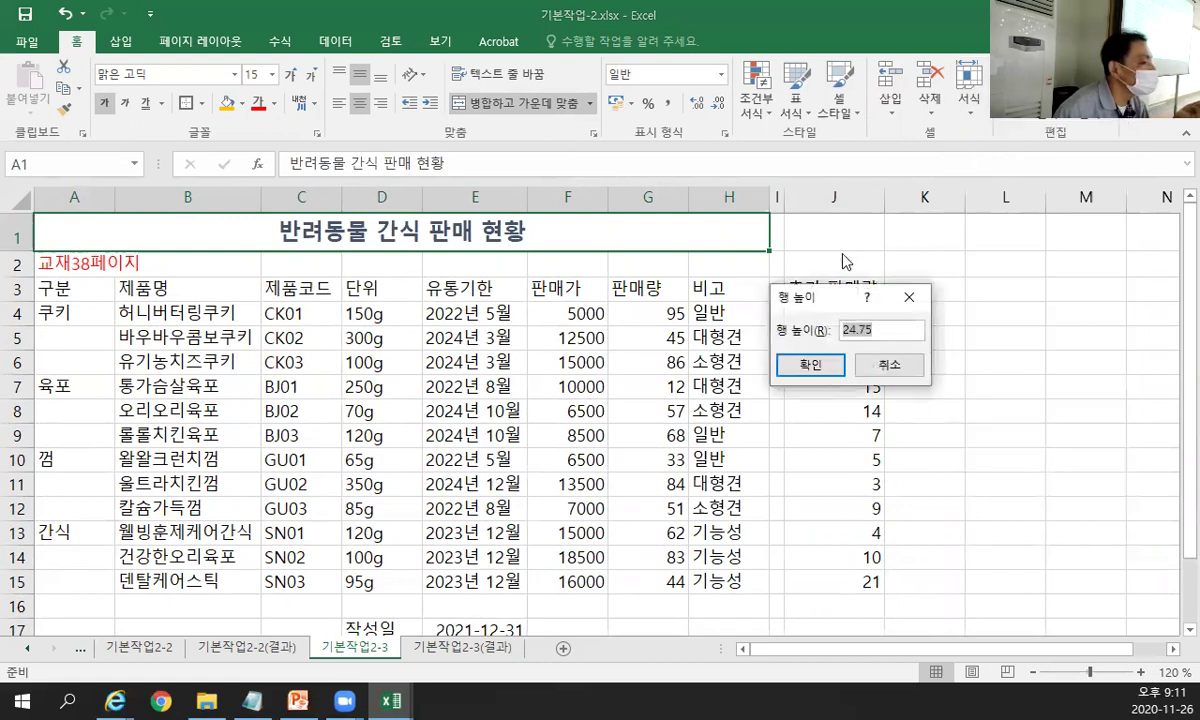
text(30)
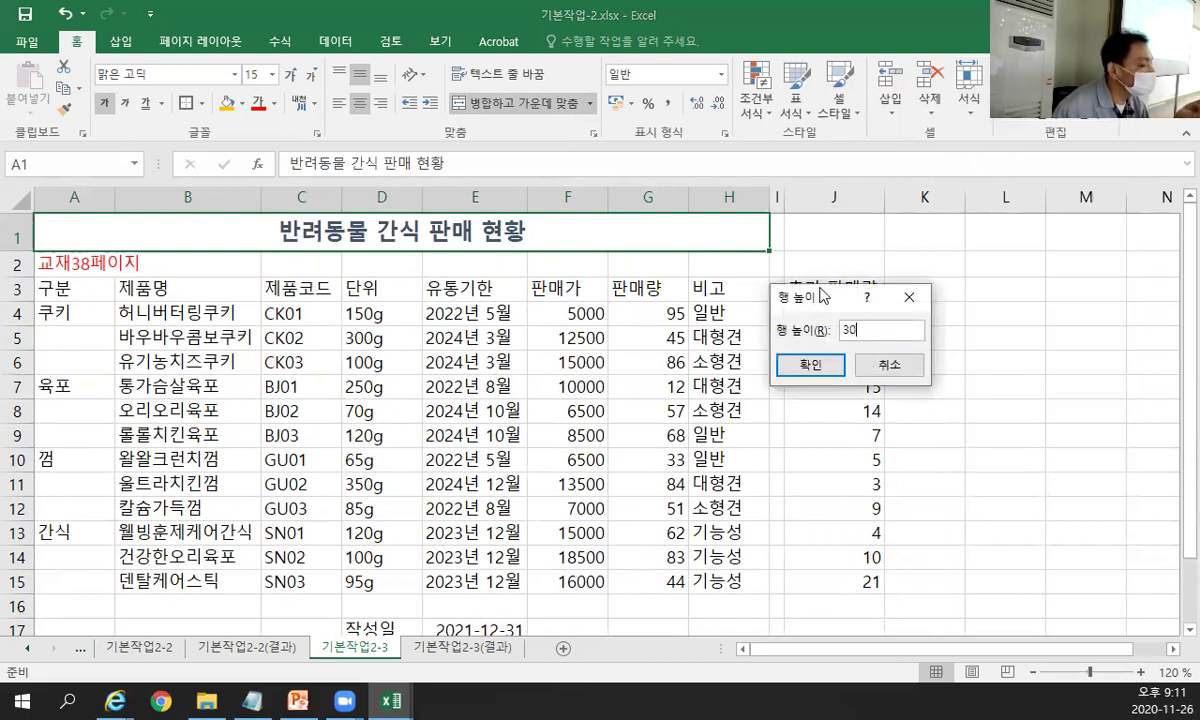
click(805, 365)
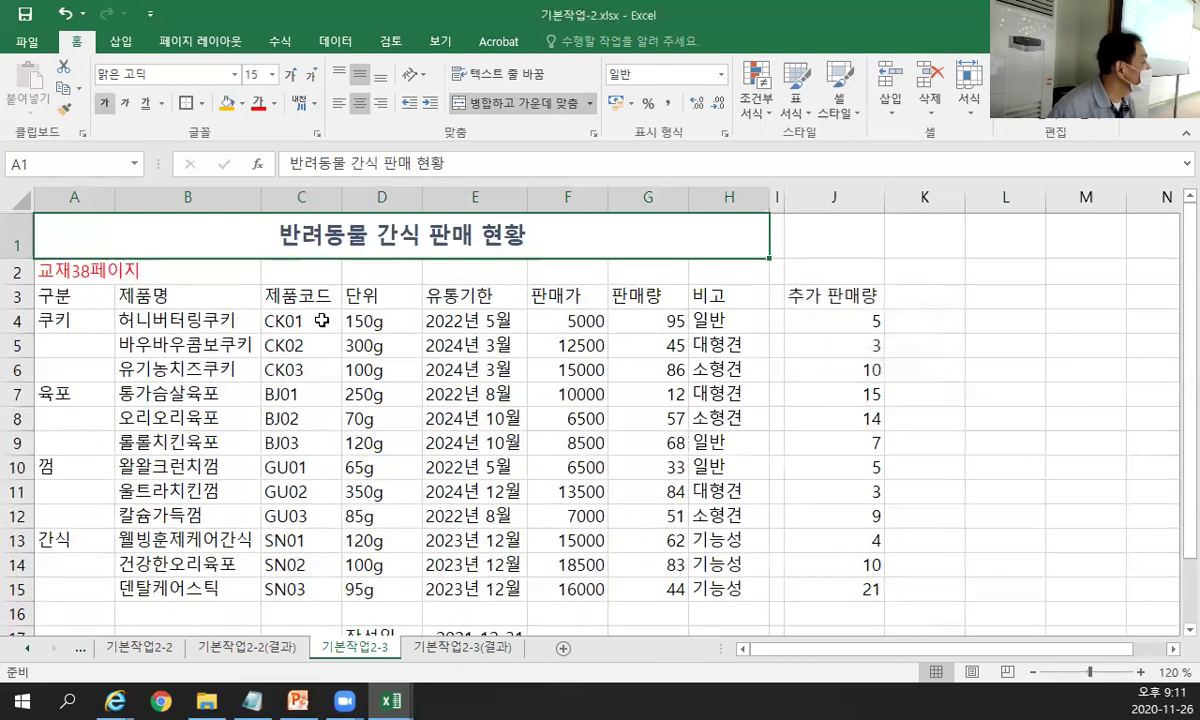
Insert a hyphen between the letters and digits of the product codes in C4 and C5, making them CK-01 and CK-02.
click(300, 322)
drag(296, 350, 288, 596)
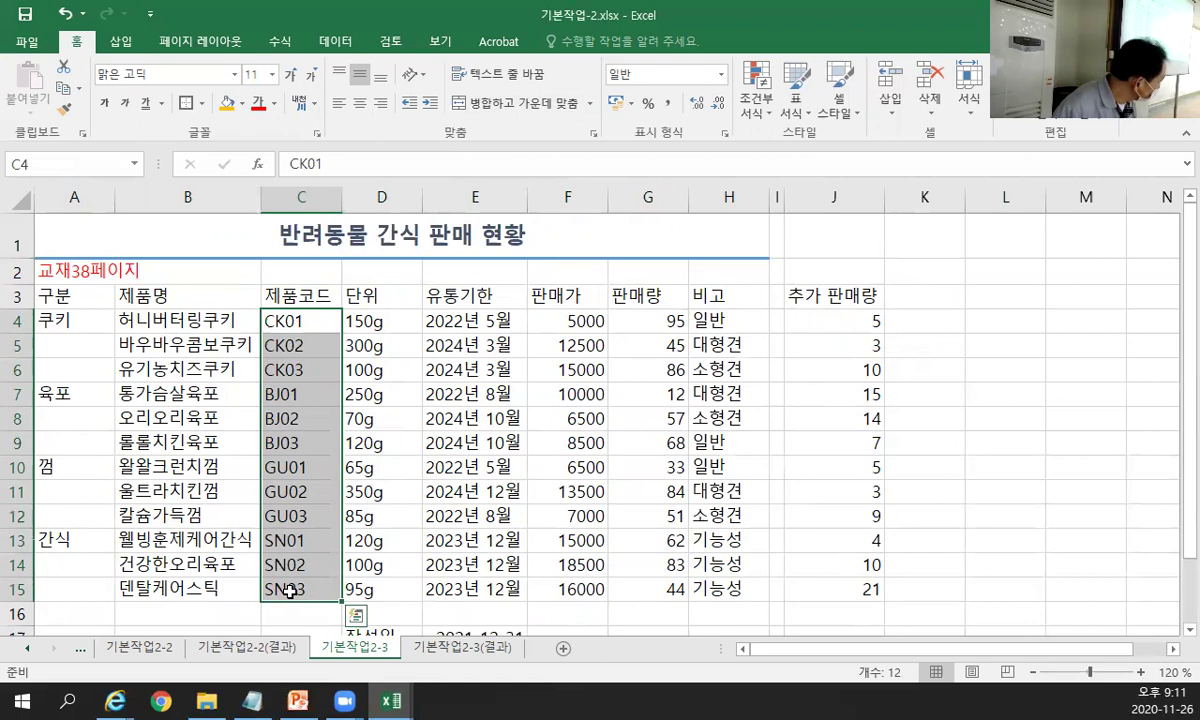
click(274, 320)
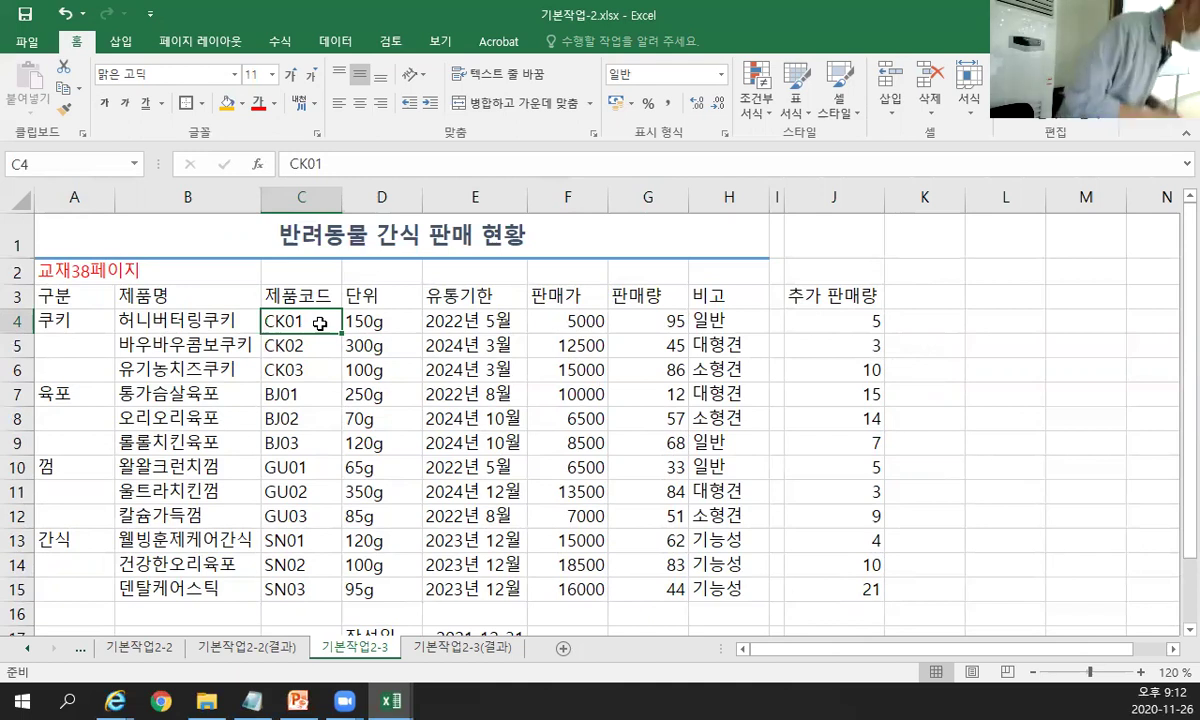
double_click(319, 323)
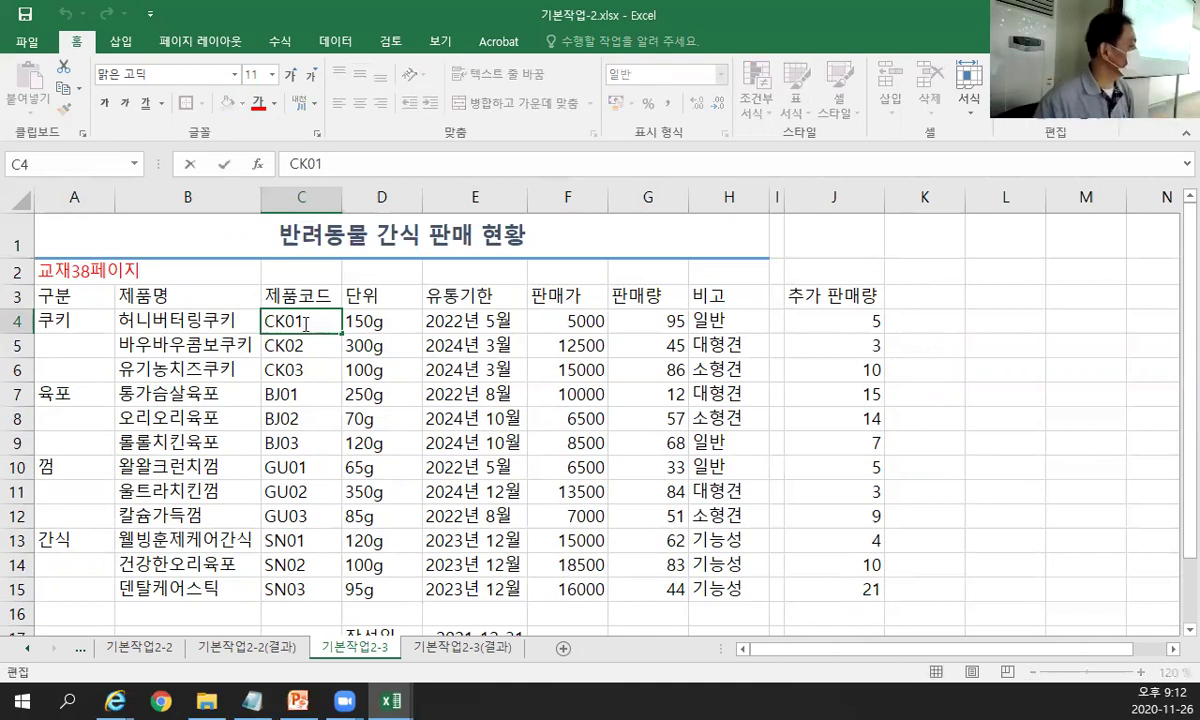
text(-)
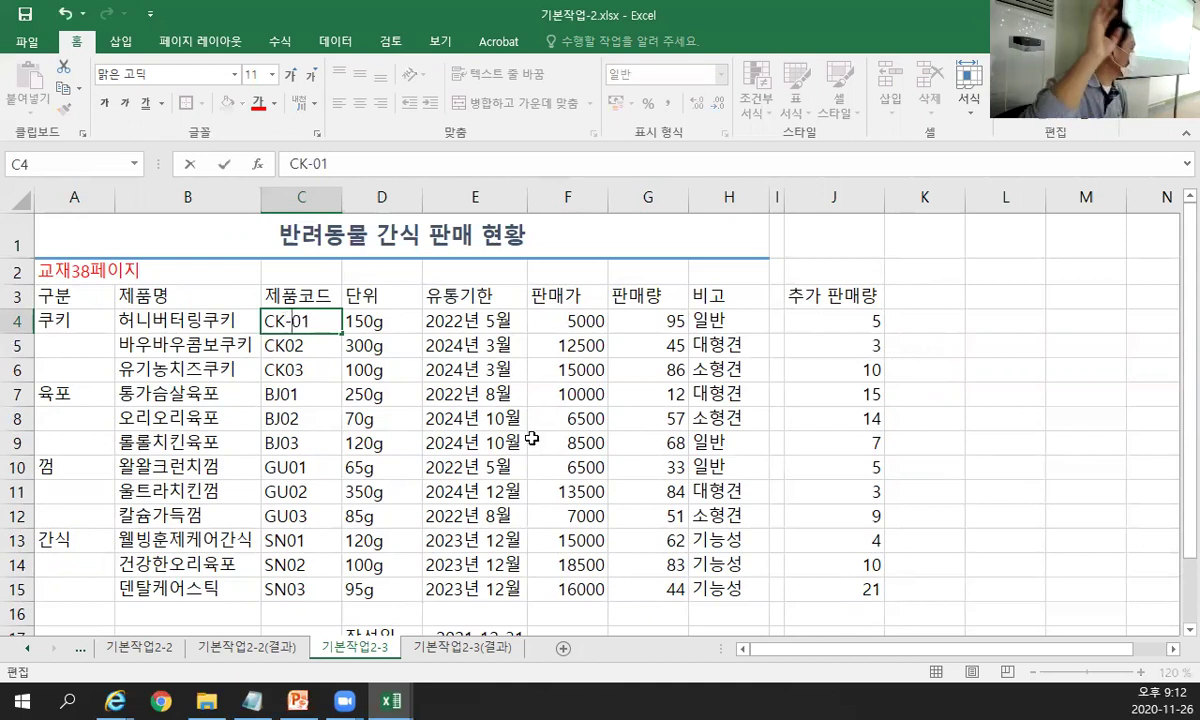
key(Return)
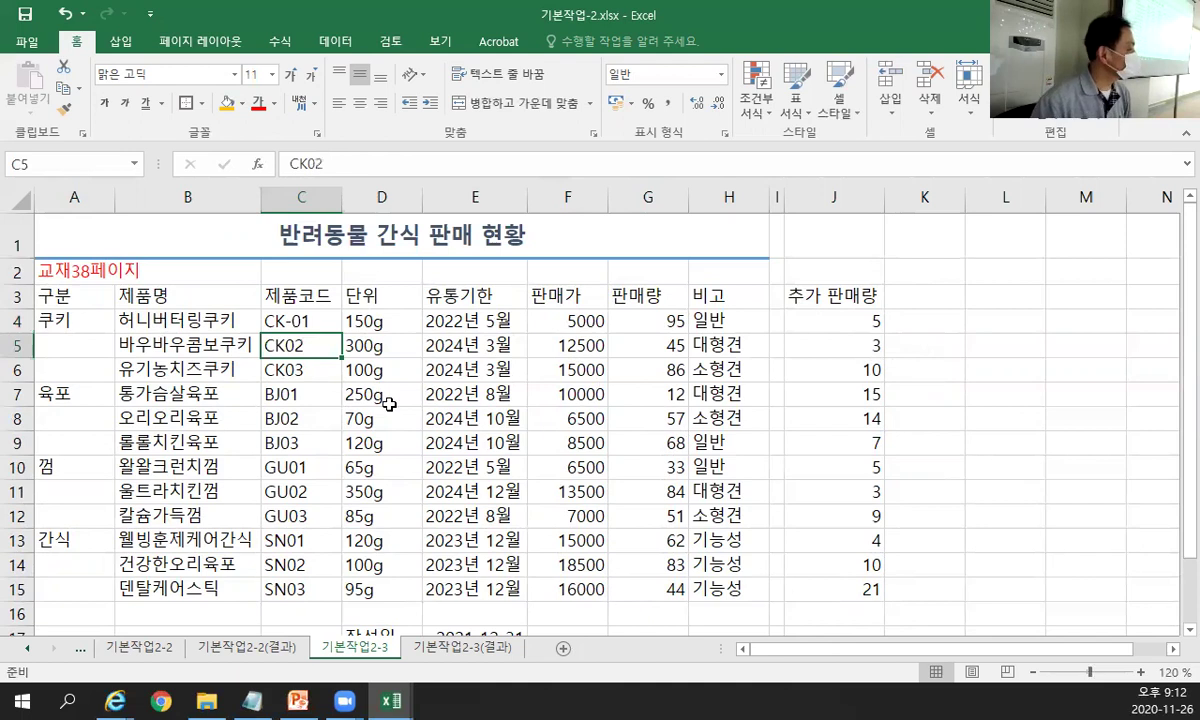
double_click(285, 345)
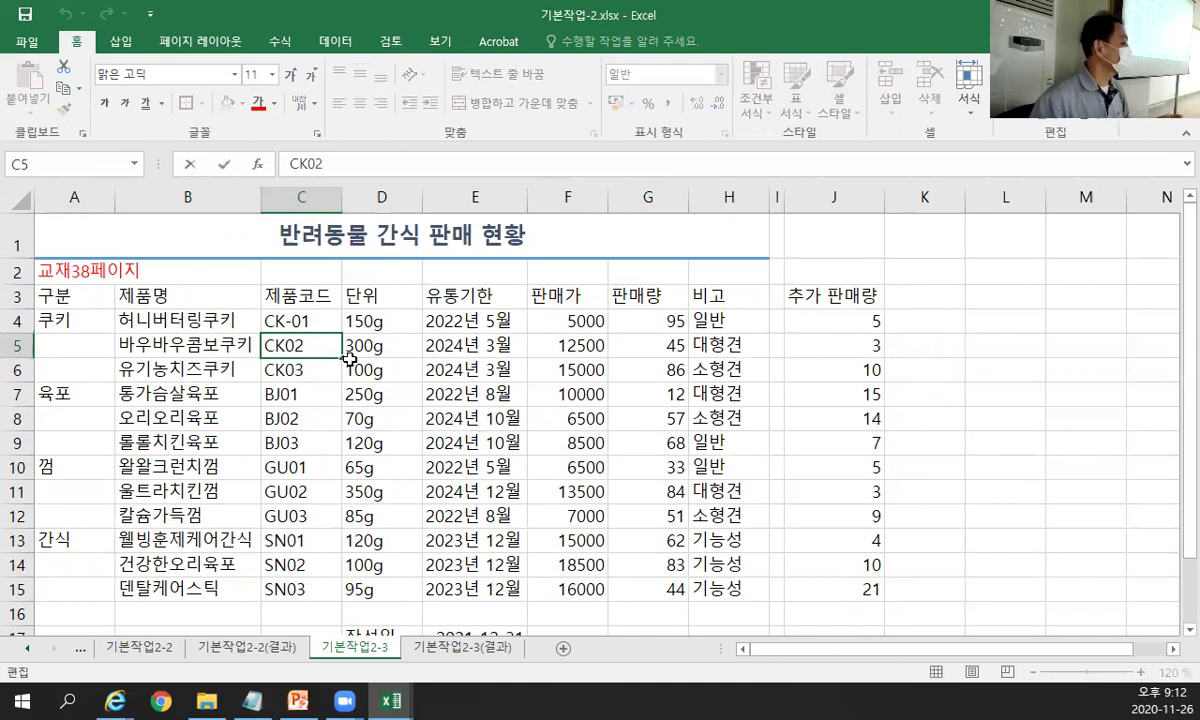
text(-)
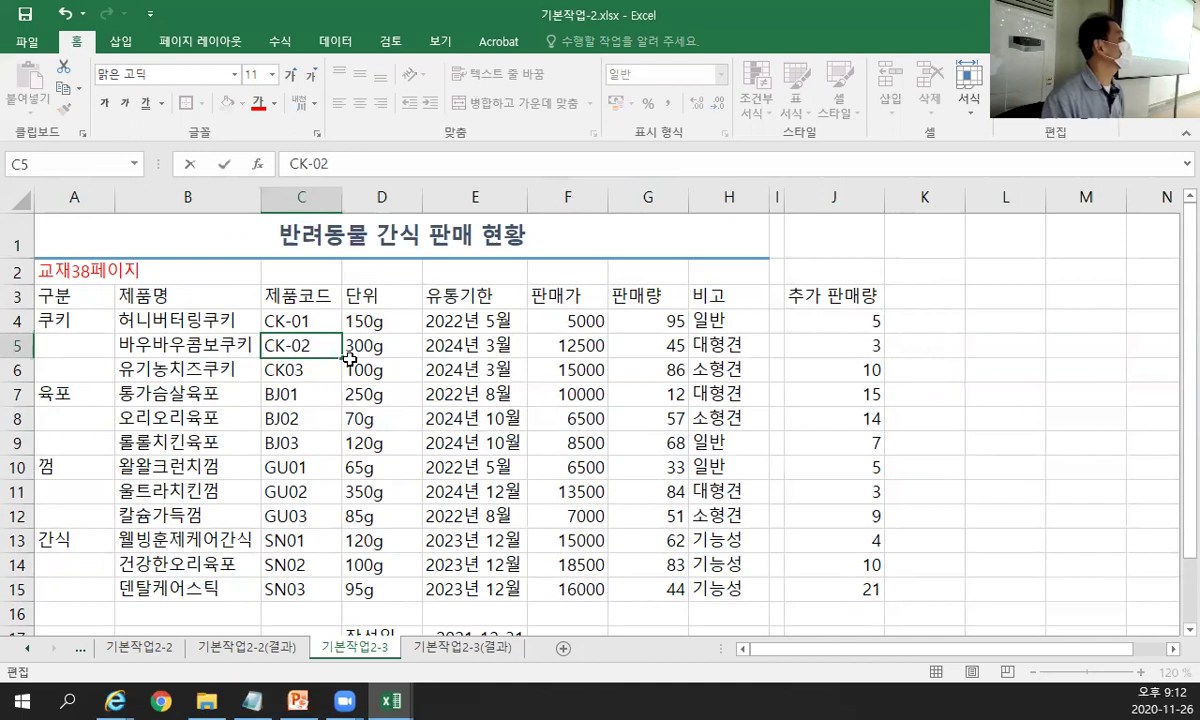
key(Return)
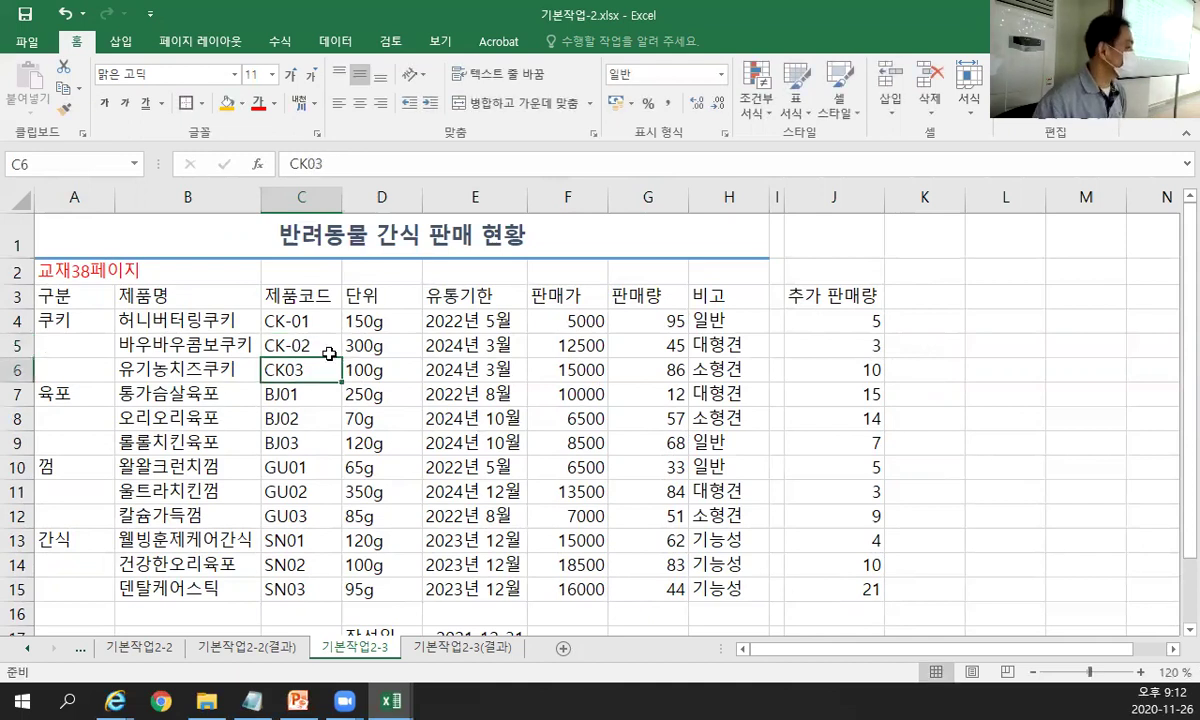
Insert a hyphen between the letters and digits of the product code in C6, making it CK-03.
click(306, 166)
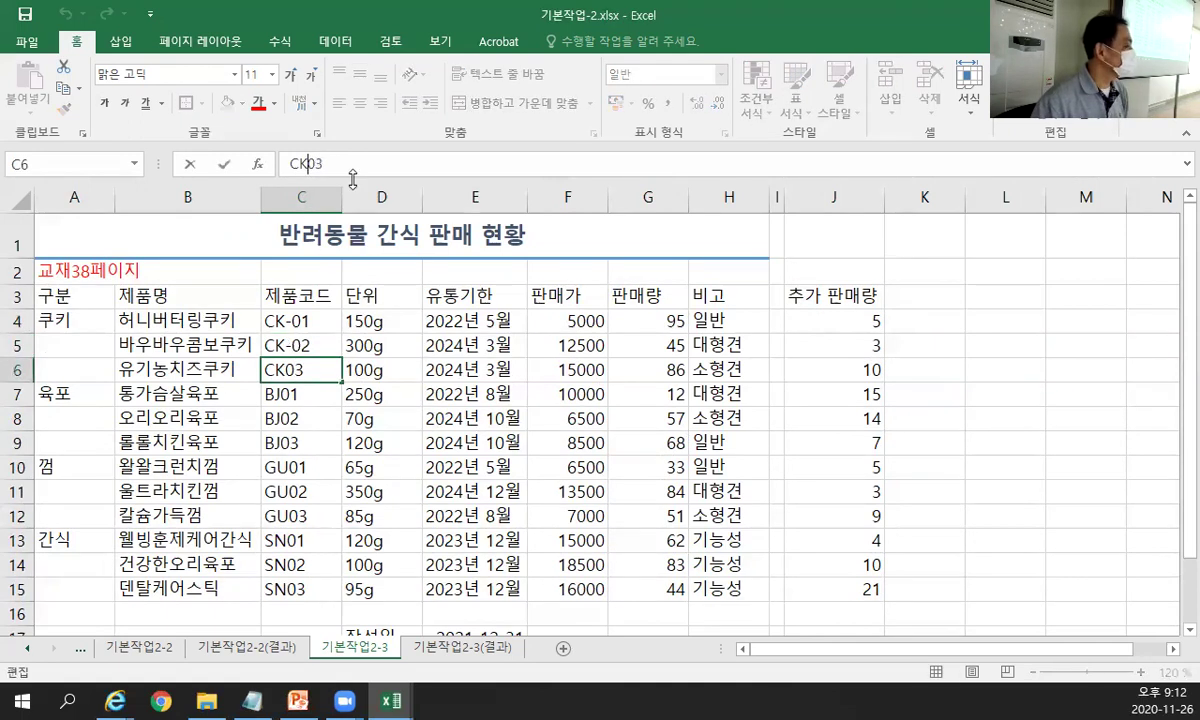
text(-)
key(Return)
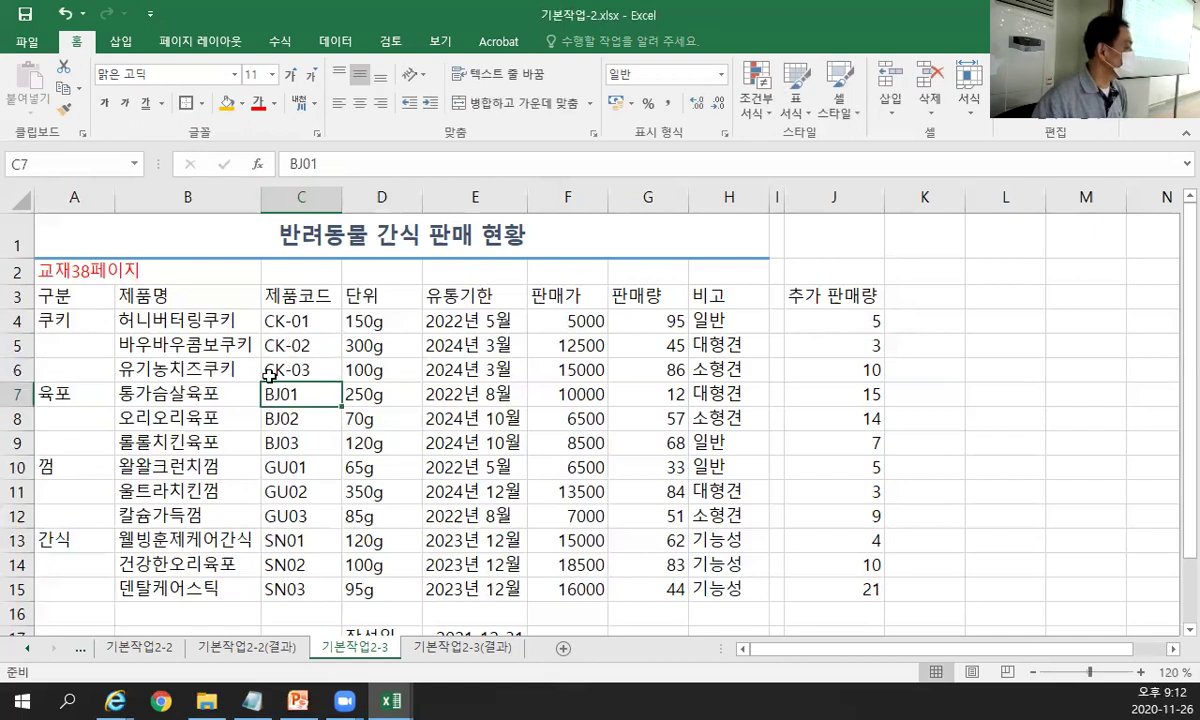
Hyphenate the three 육포 product codes in C7:C9 so they read BJ-01, BJ-02 and BJ-03.
double_click(324, 398)
key(Left)
key(Left)
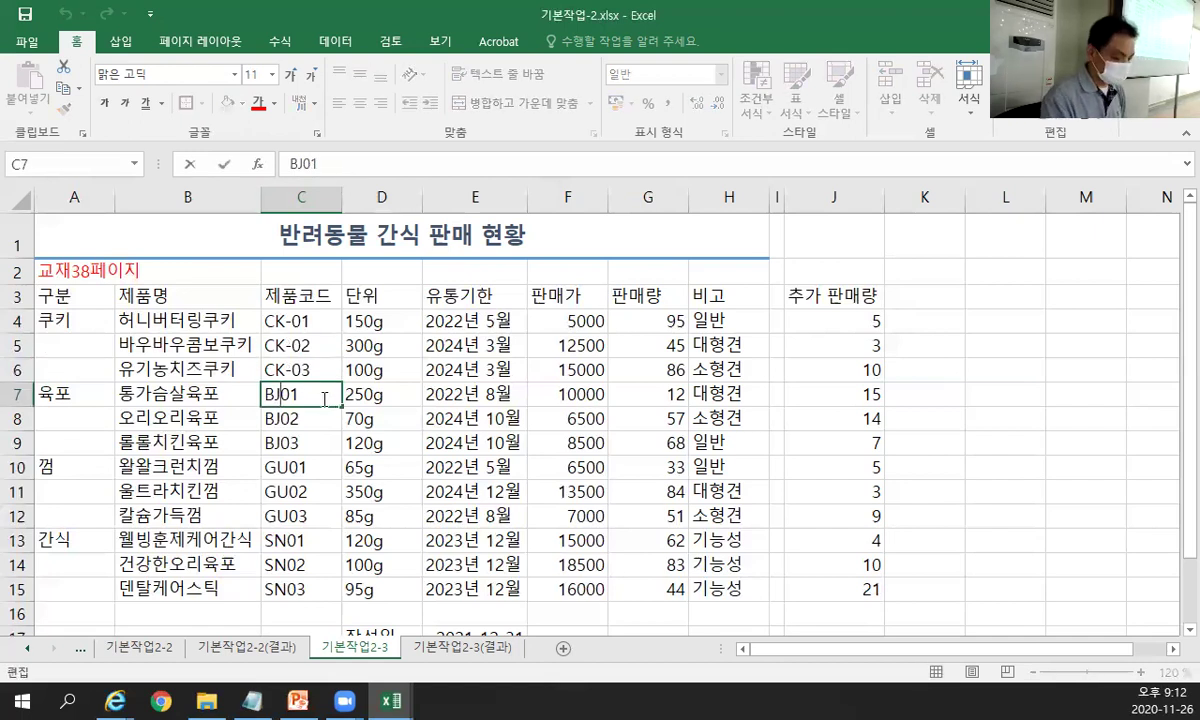
text(-)
key(Return)
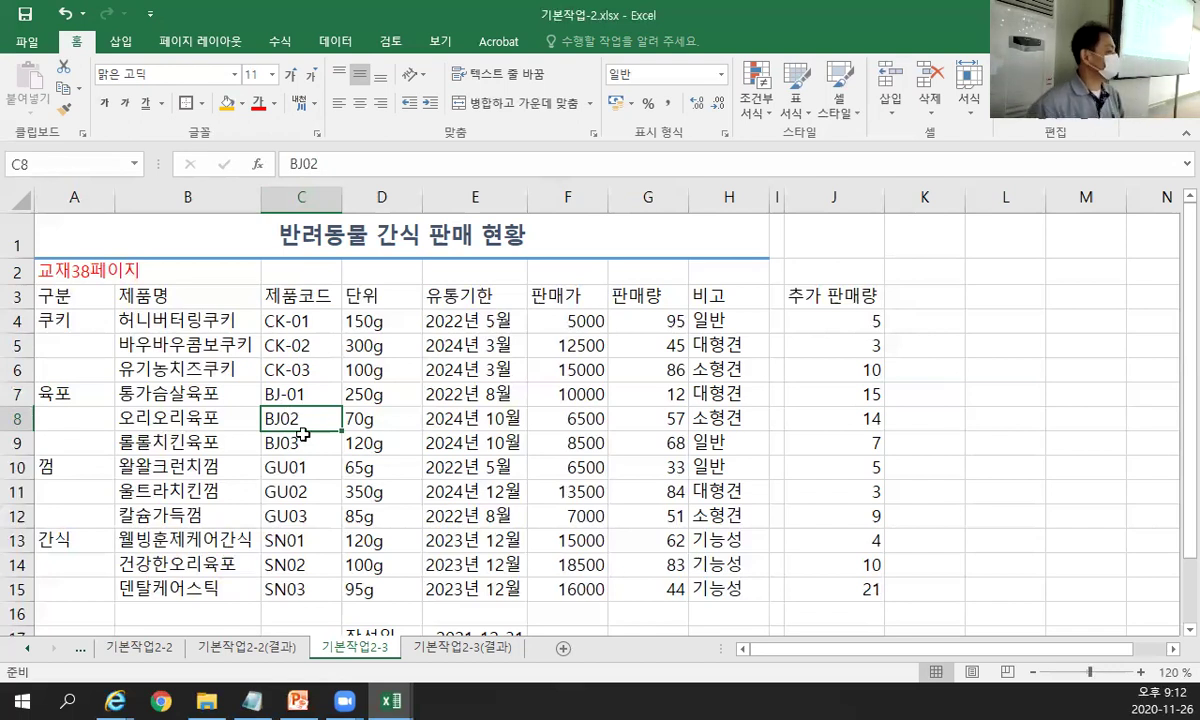
double_click(296, 426)
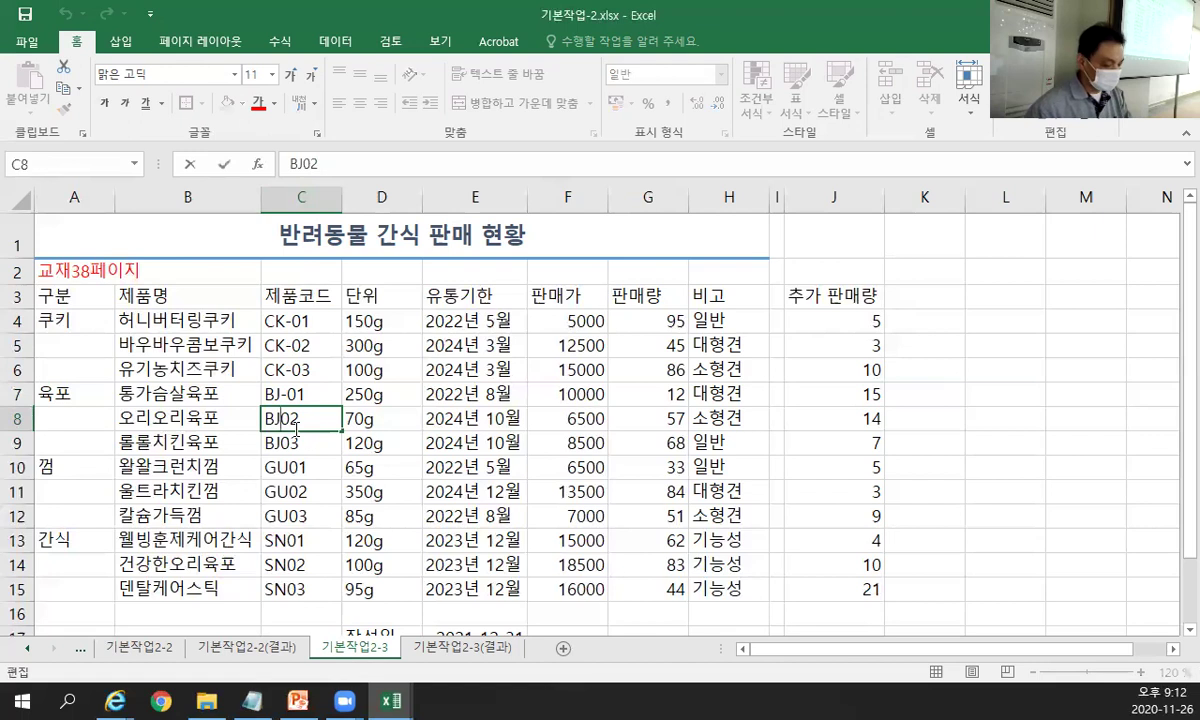
click(271, 418)
text(-)
key(Return)
double_click(281, 443)
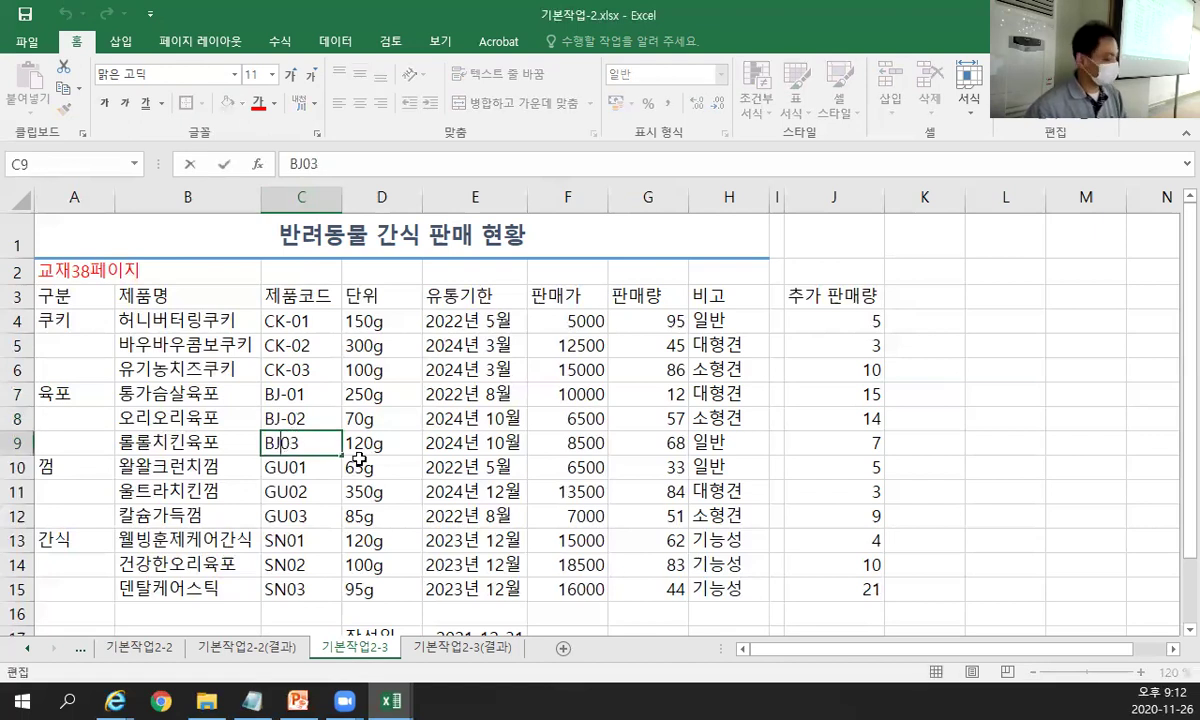
click(272, 443)
text(-)
key(Return)
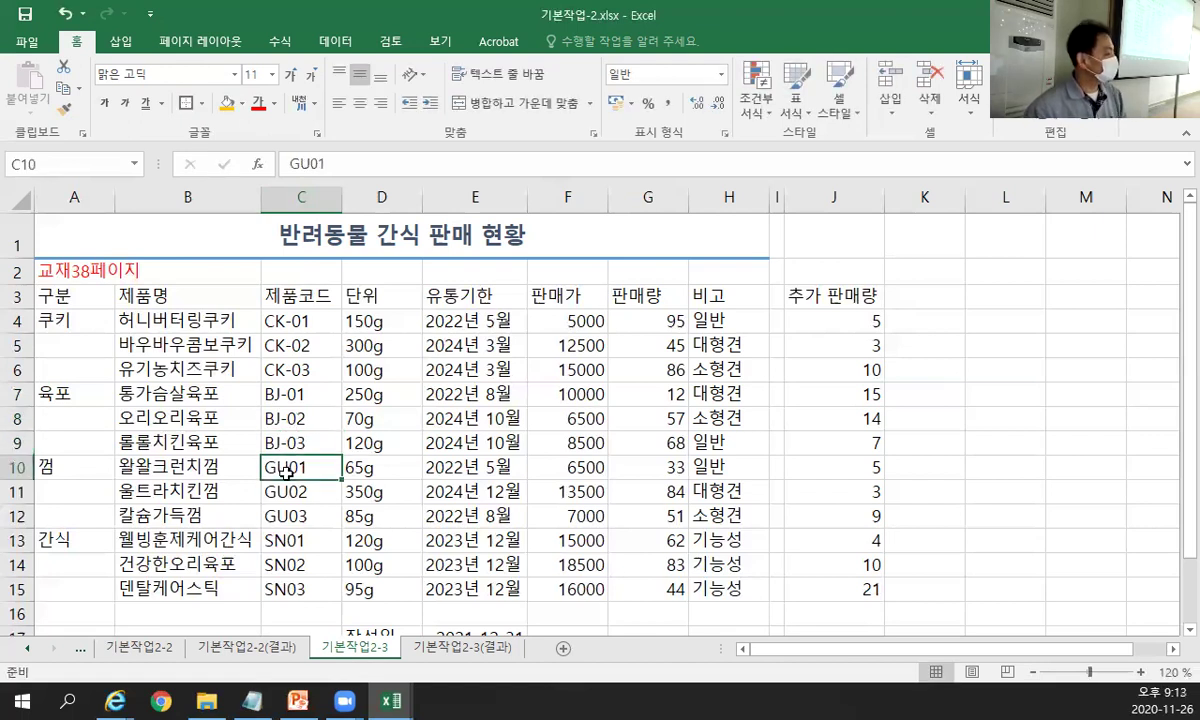
Hyphenate the three 껌 product codes in C10:C12 so they read GU-01, GU-02 and GU-03.
double_click(288, 474)
click(285, 470)
text(-)
key(Return)
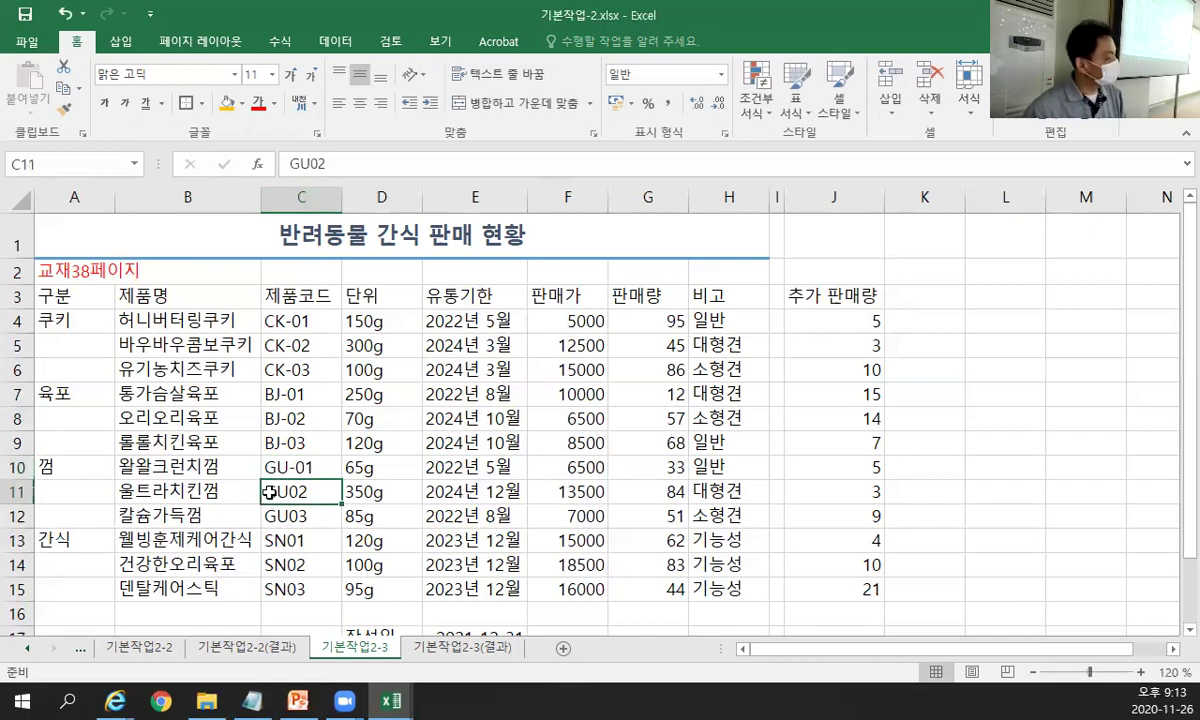
double_click(300, 492)
click(283, 492)
text(-)
key(Return)
double_click(289, 516)
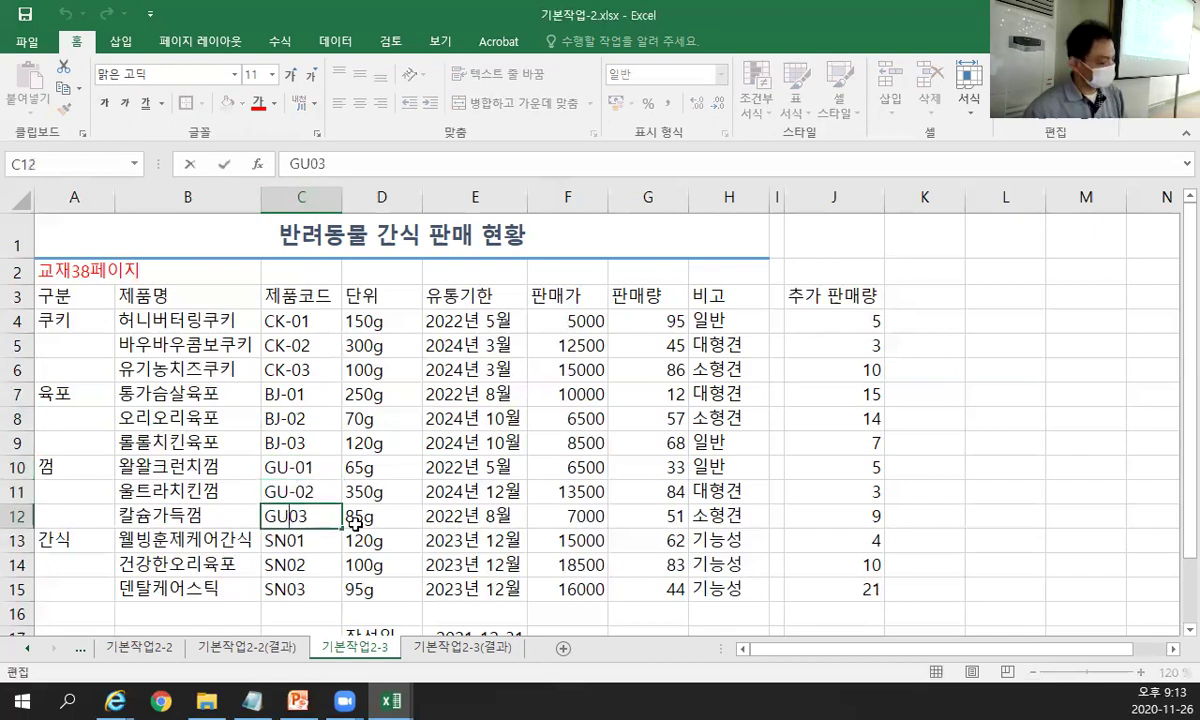
text(-)
key(Return)
Hyphenate the three 간식 product codes in C13:C15 so they read SN-01, SN-02 and SN-03.
double_click(295, 545)
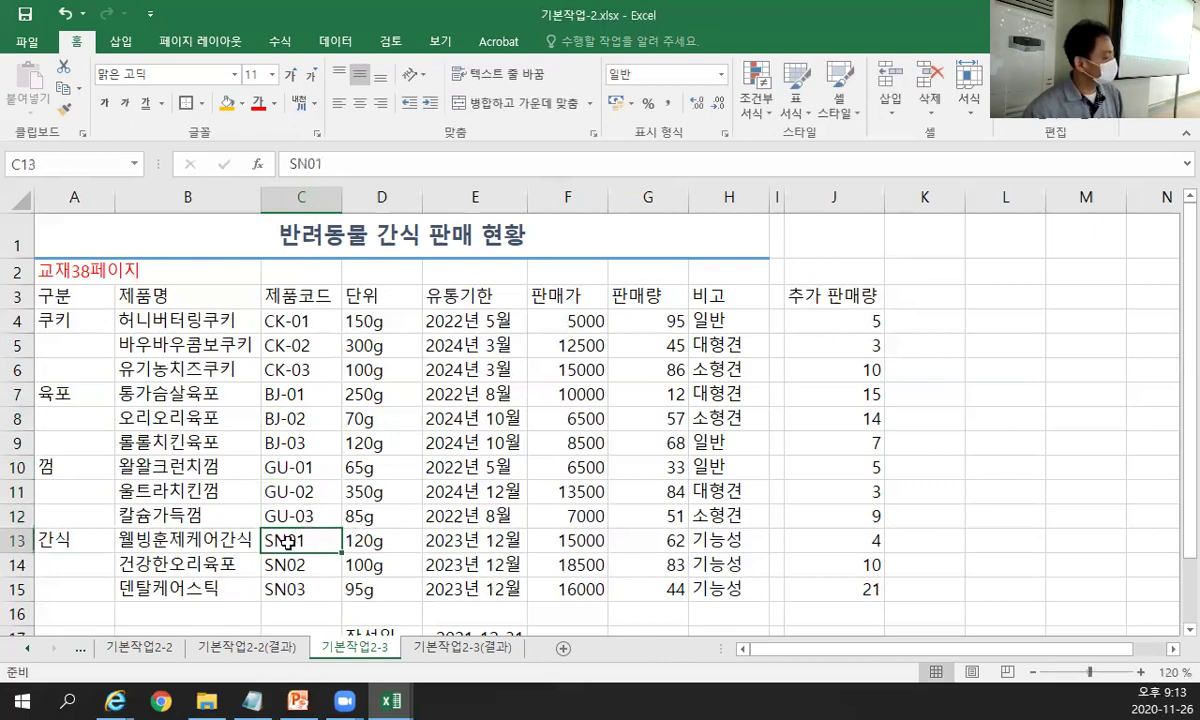
text(-)
key(Return)
double_click(285, 565)
text(-)
key(Return)
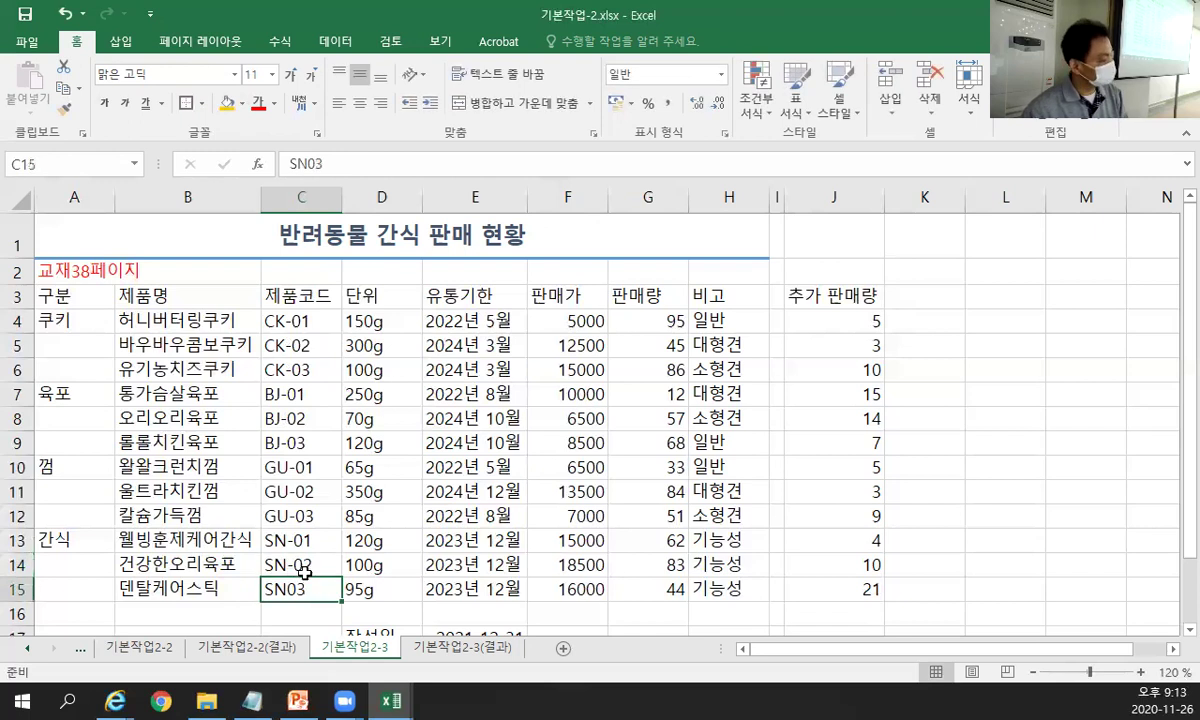
double_click(287, 589)
text(-)
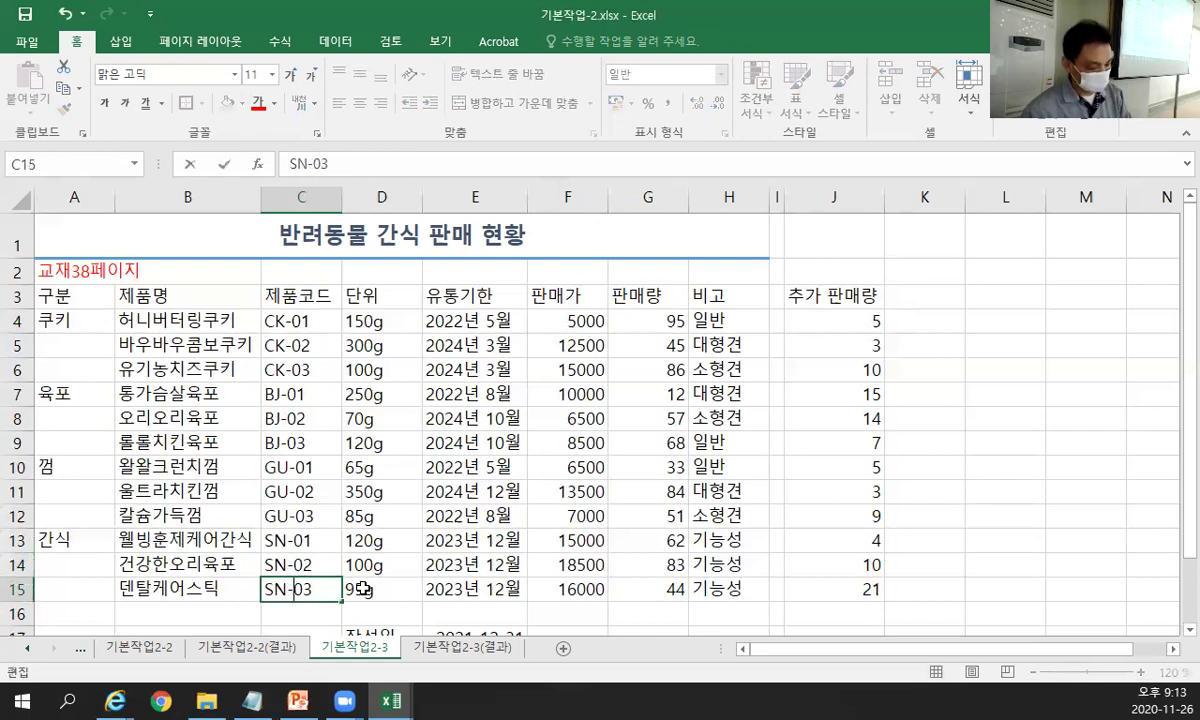
key(Return)
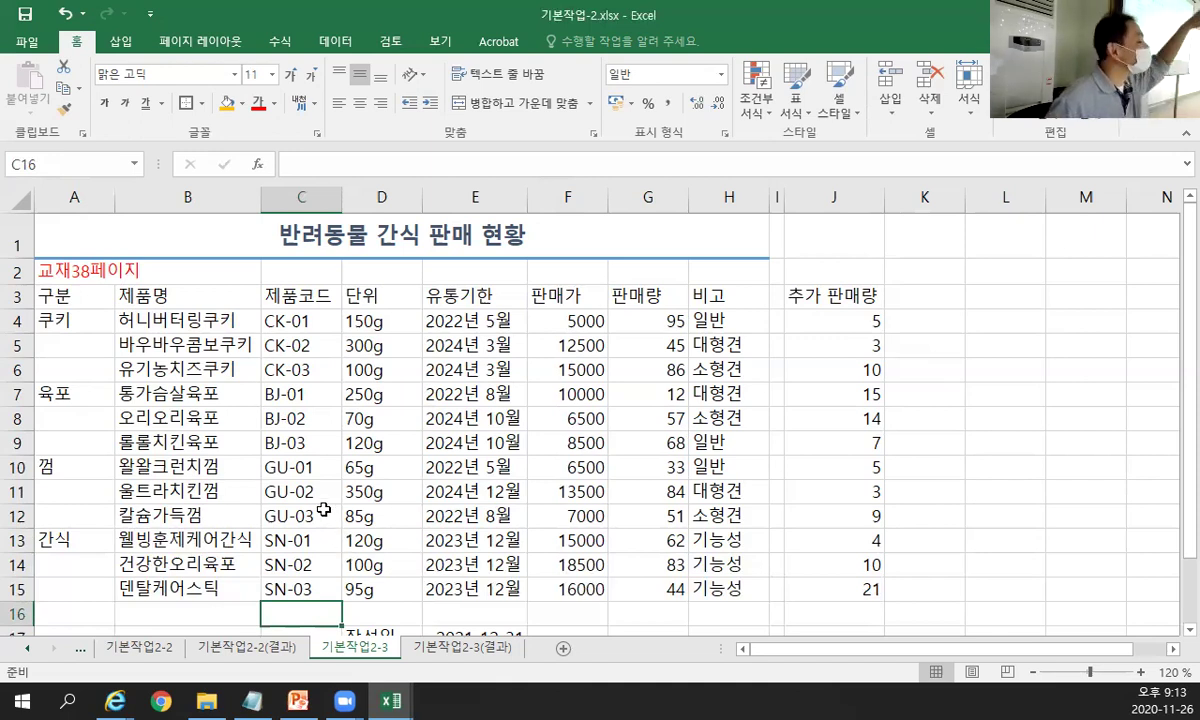
Merge and centre each 구분 category block separately: A4:A6, A7:A9, A10:A12 and A13:A15.
click(96, 329)
drag(96, 329, 90, 370)
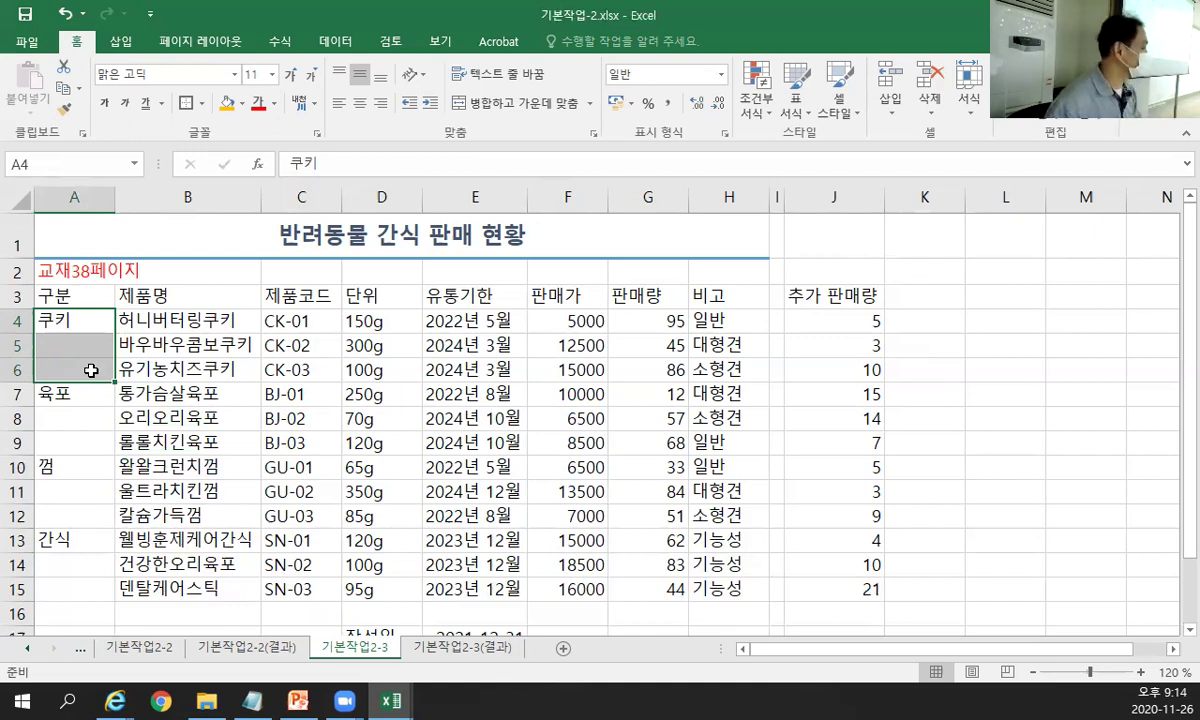
ctrl+drag(64, 394, 54, 515)
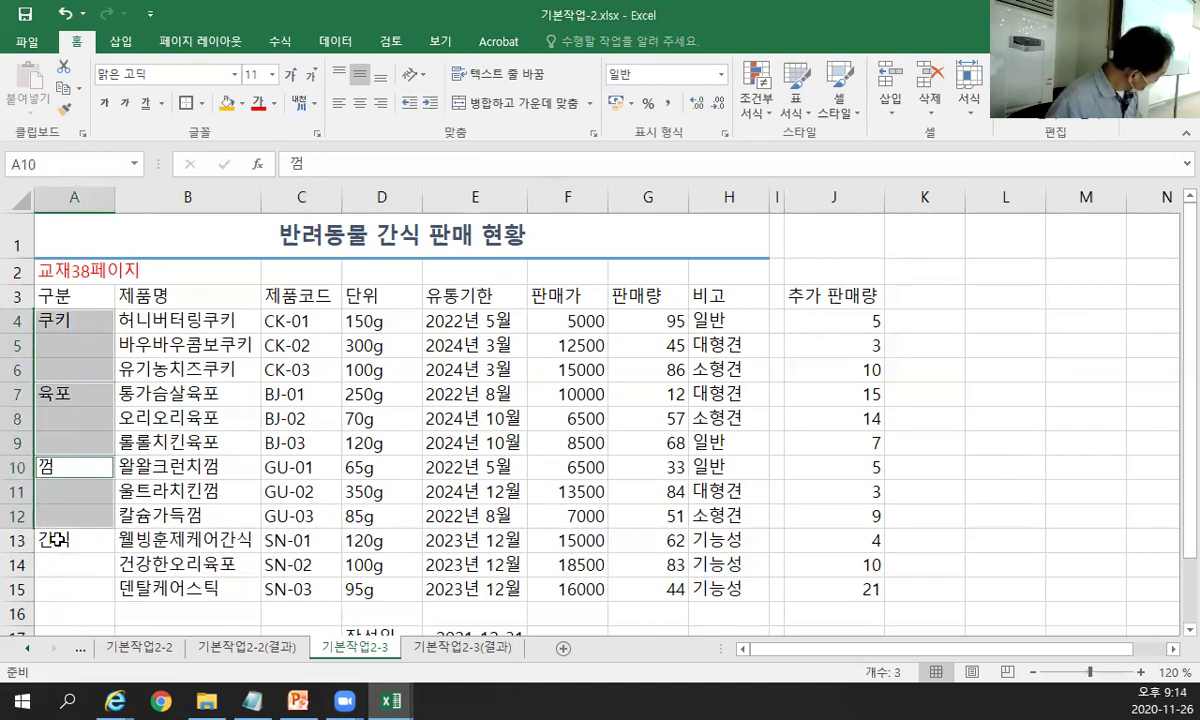
ctrl+drag(58, 540, 56, 580)
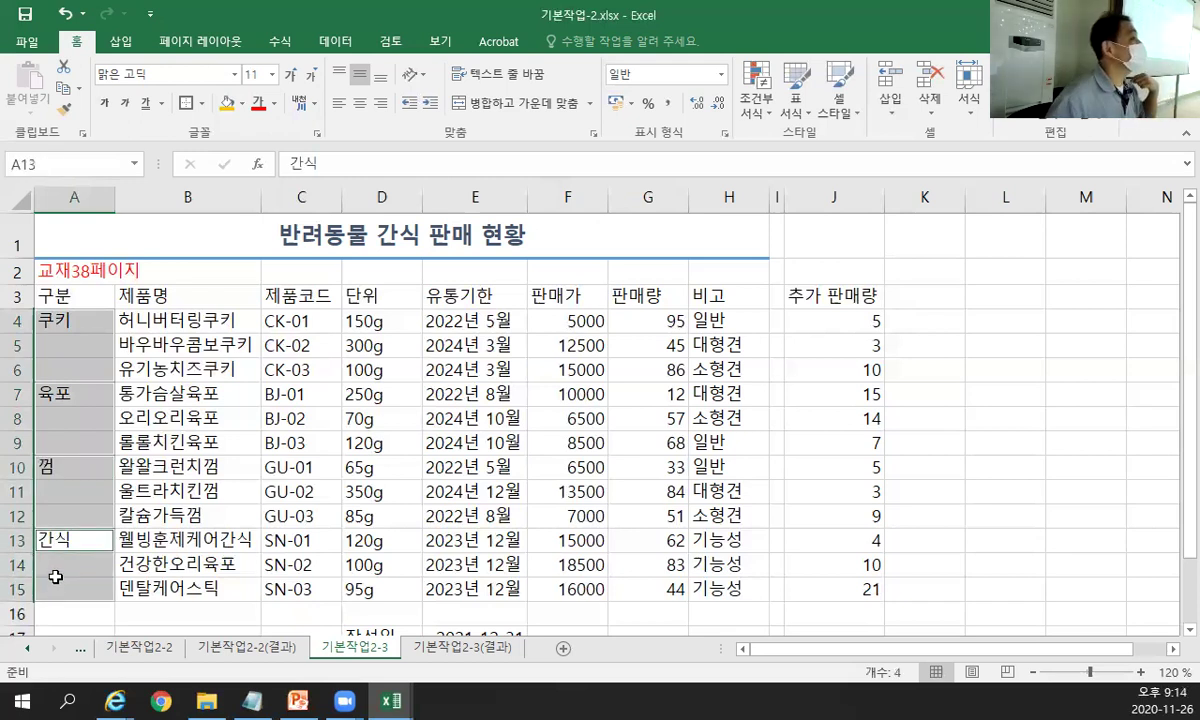
click(507, 104)
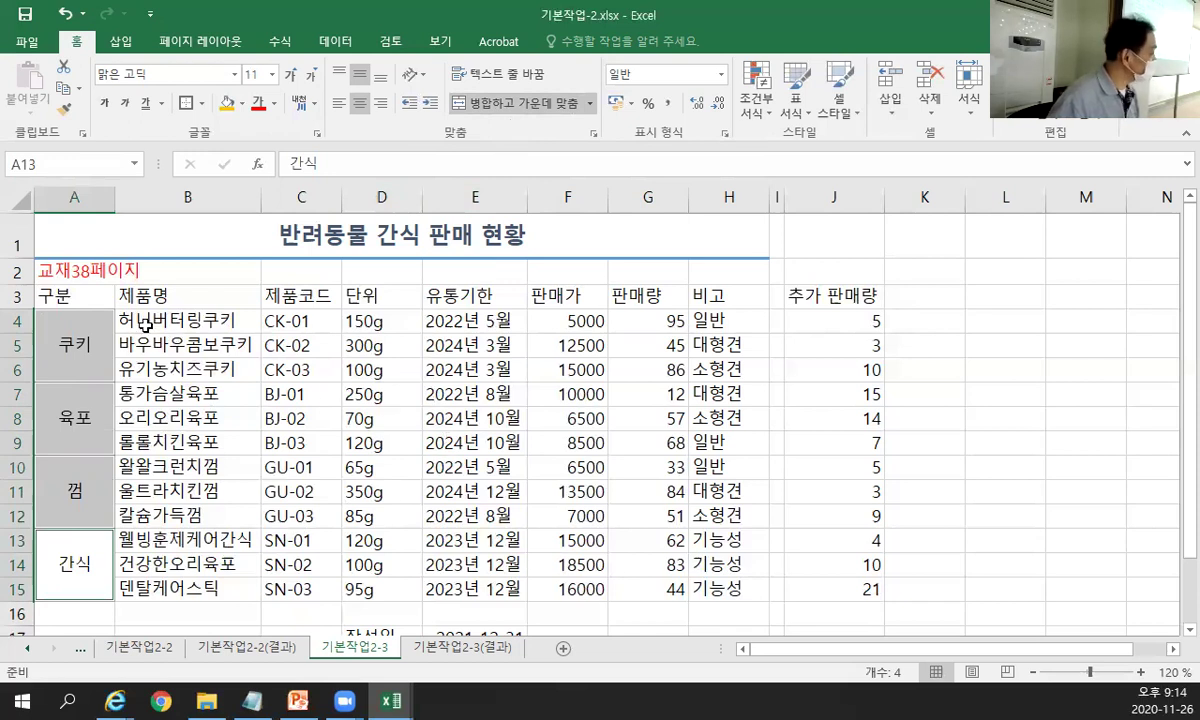
Fill the header row A3:H3 and the category cells A4:A15 with standard yellow.
drag(88, 290, 724, 288)
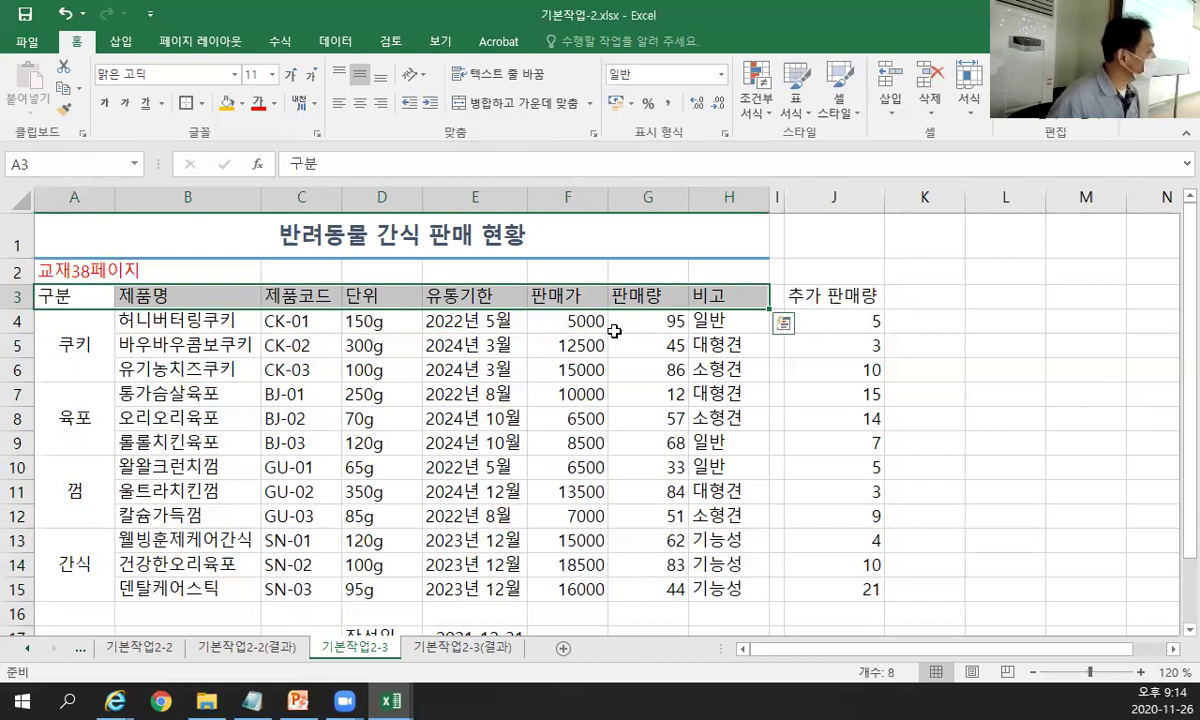
drag(68, 318, 80, 575)
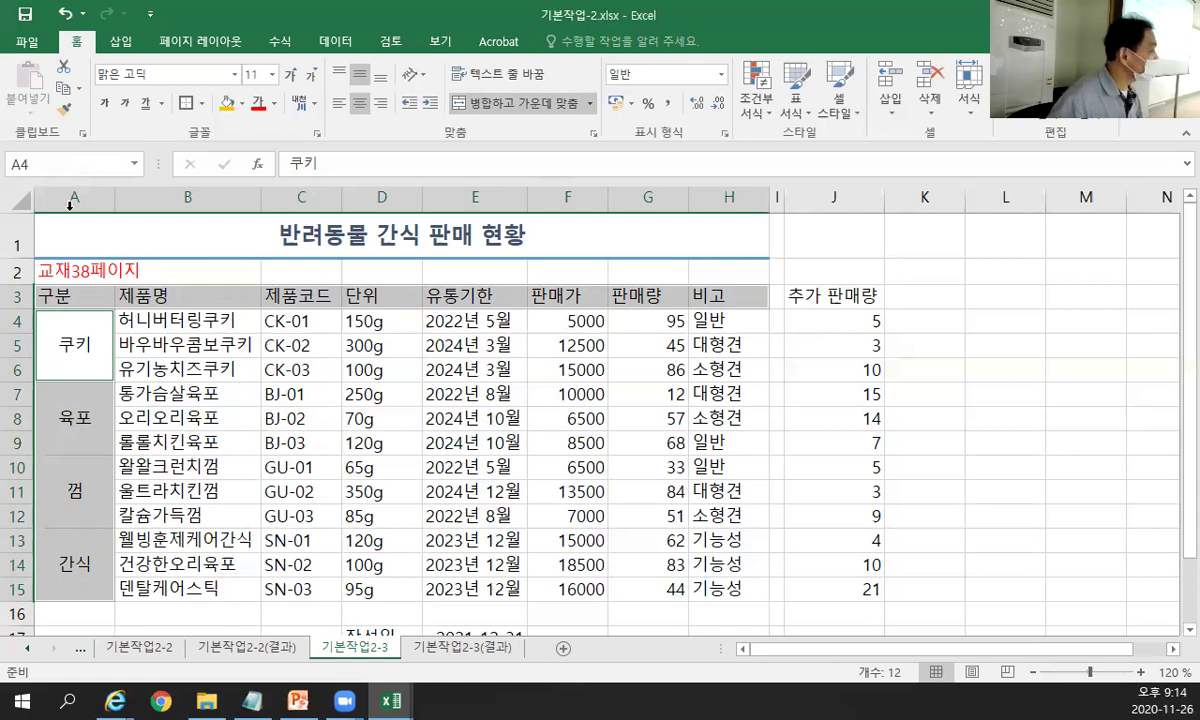
click(242, 104)
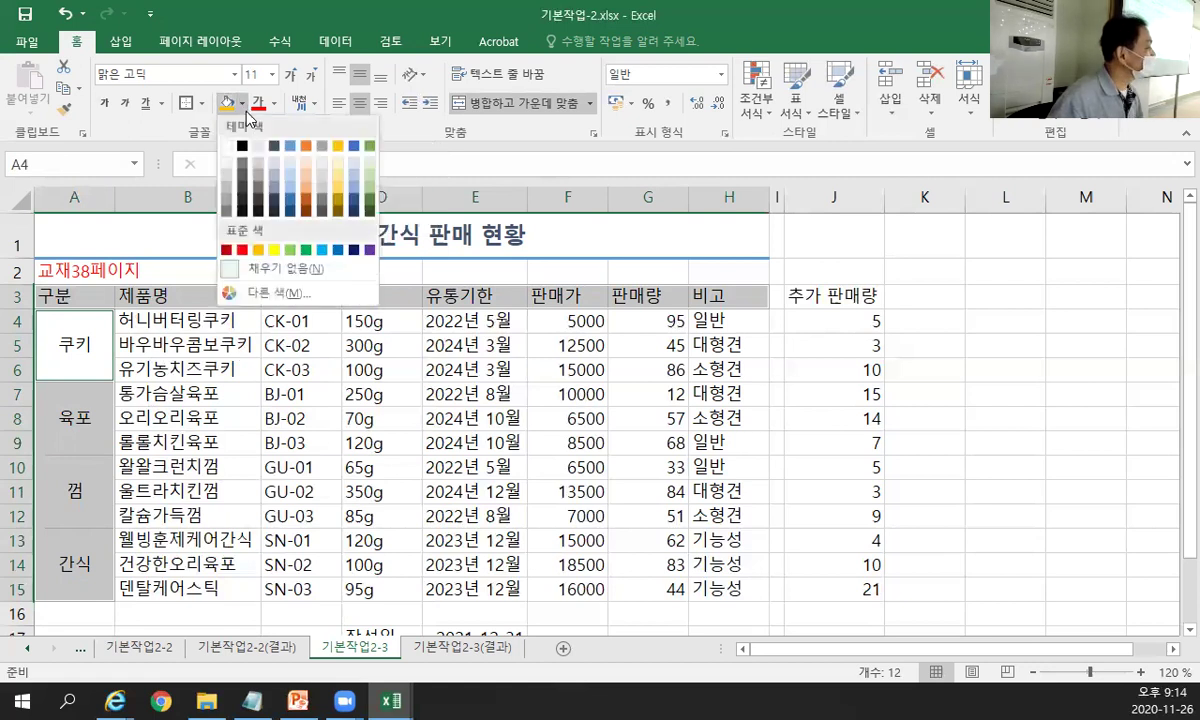
click(275, 254)
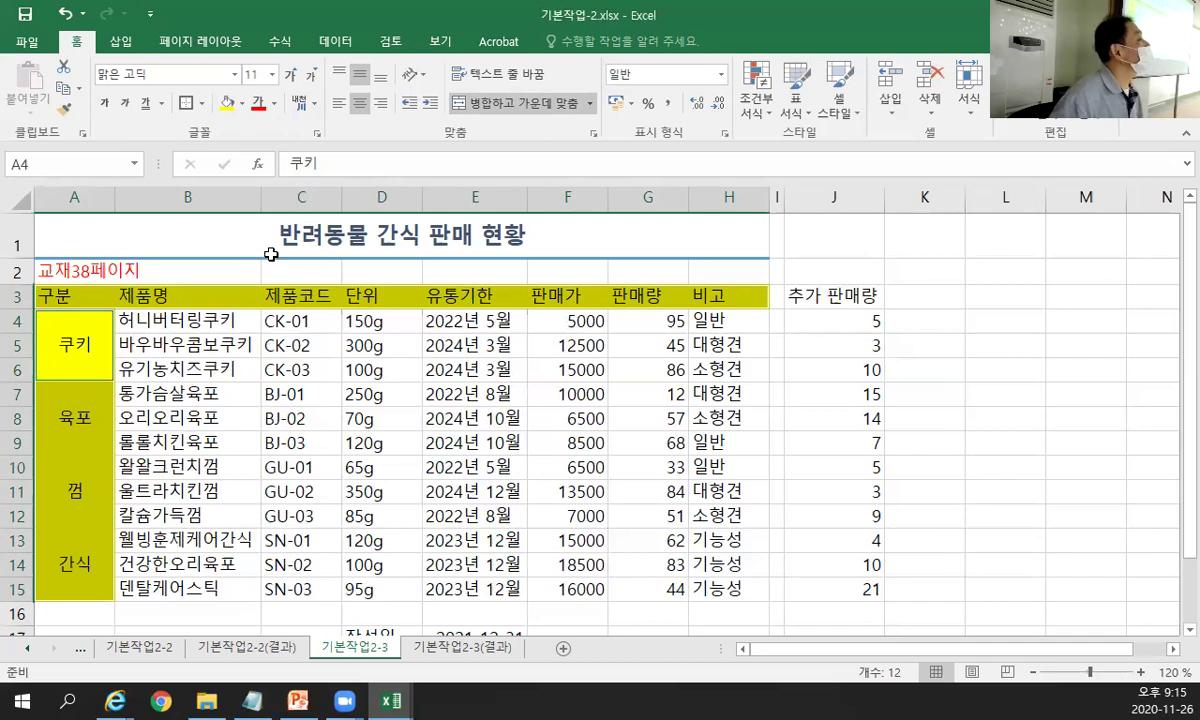
Insert the special character ○ in front of the title text in A1, converting it from the Korean consonant ㅁ.
click(271, 254)
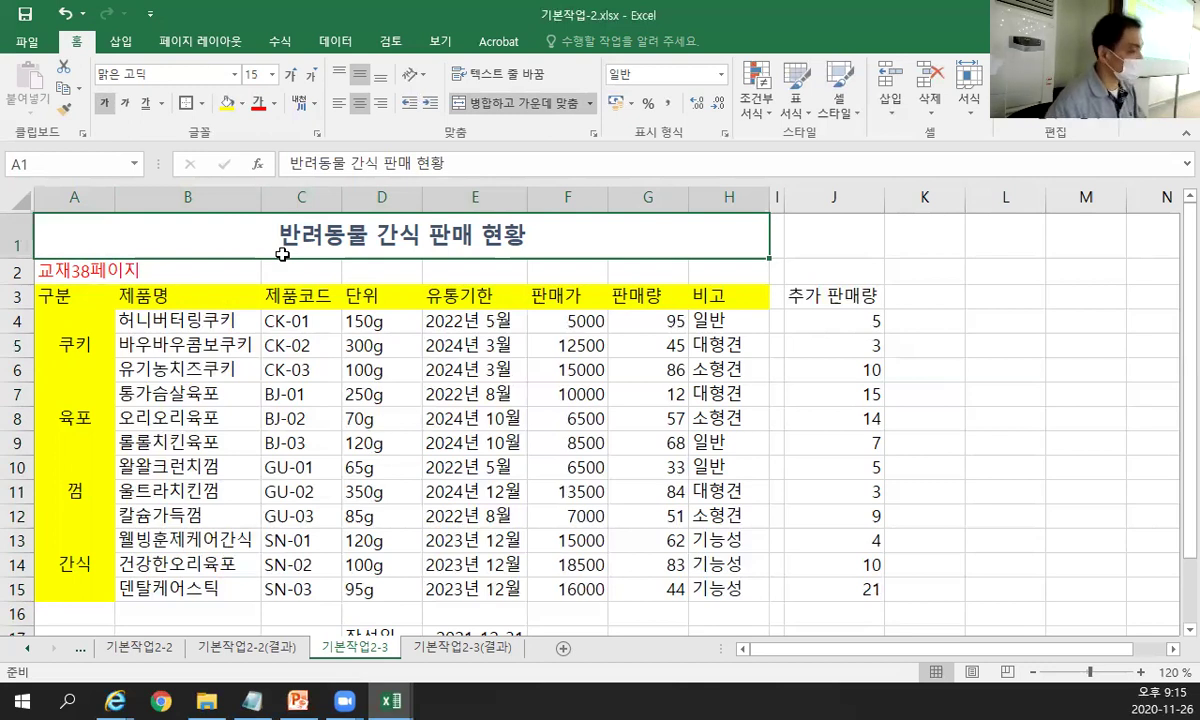
double_click(281, 250)
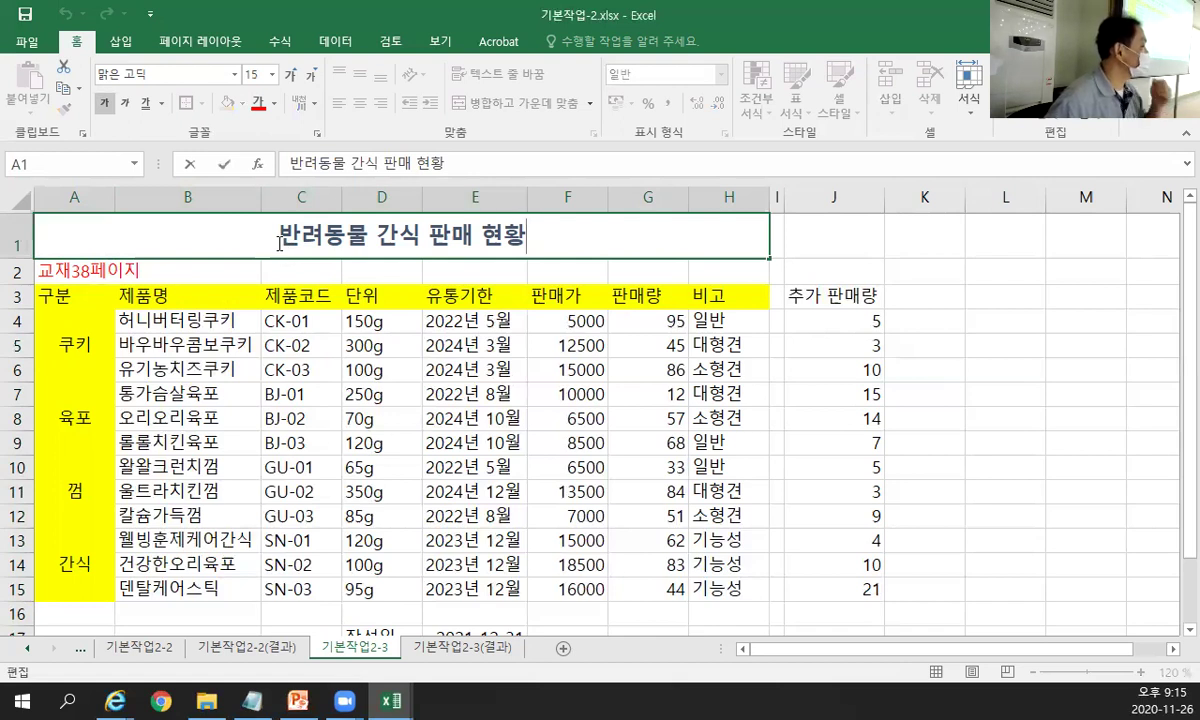
click(279, 244)
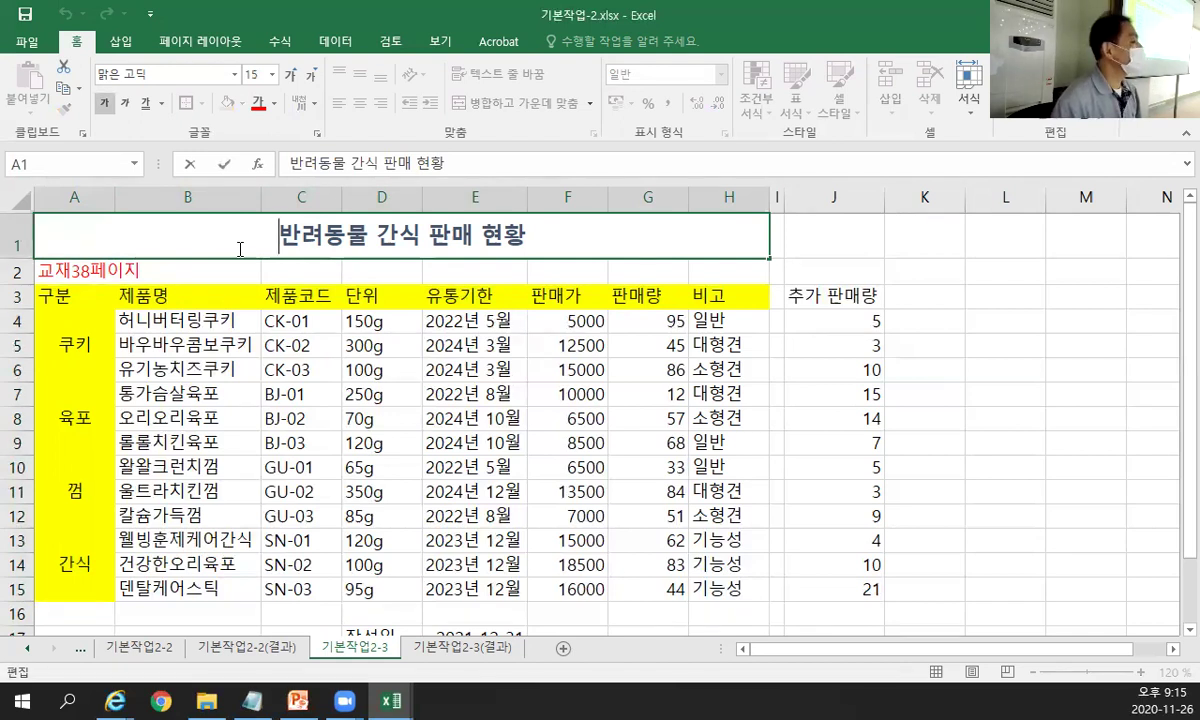
text(ㅁ)
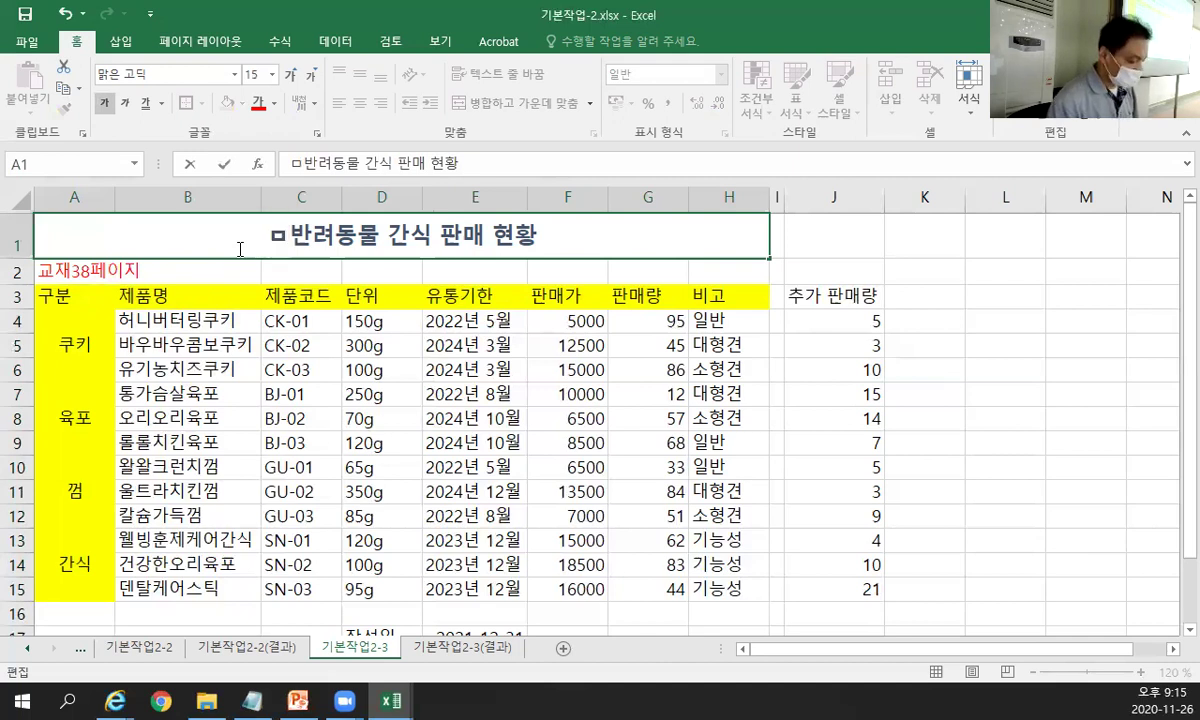
key(Hangul_Hanja)
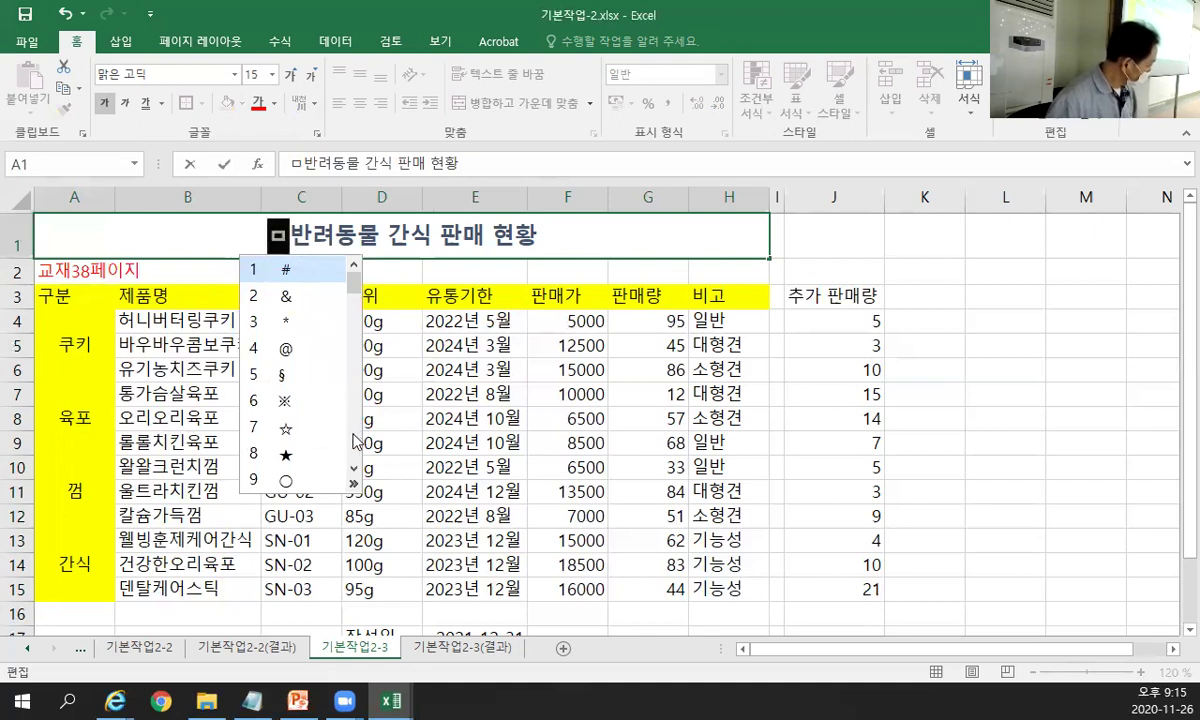
click(287, 481)
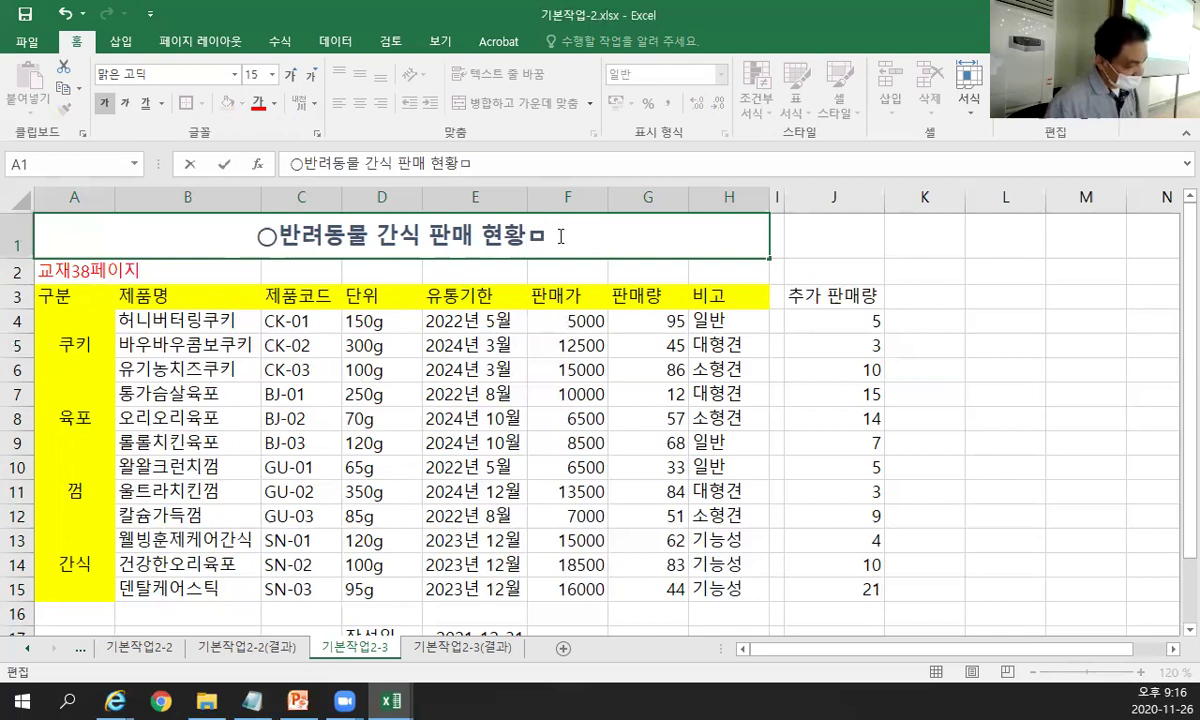
Add the special character ○ after the title text in A1 by converting ㅁ, making it ○반려동물 간식 판매 현황○.
key(Hangul_Hanja)
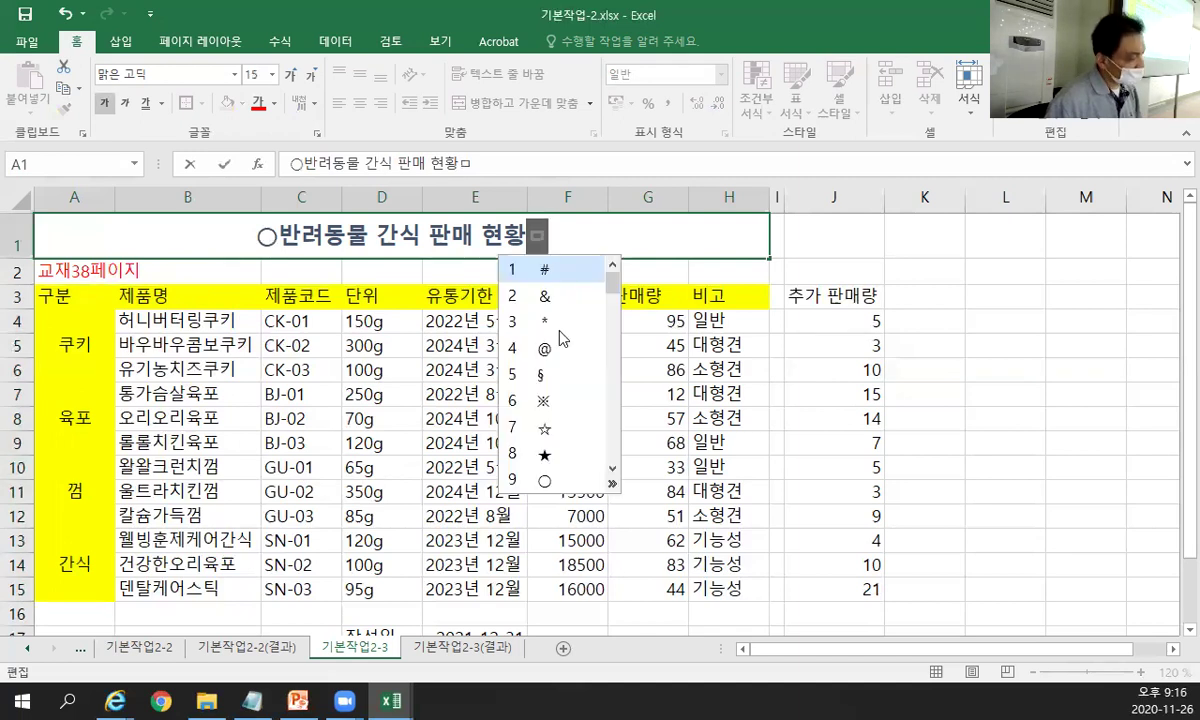
click(545, 483)
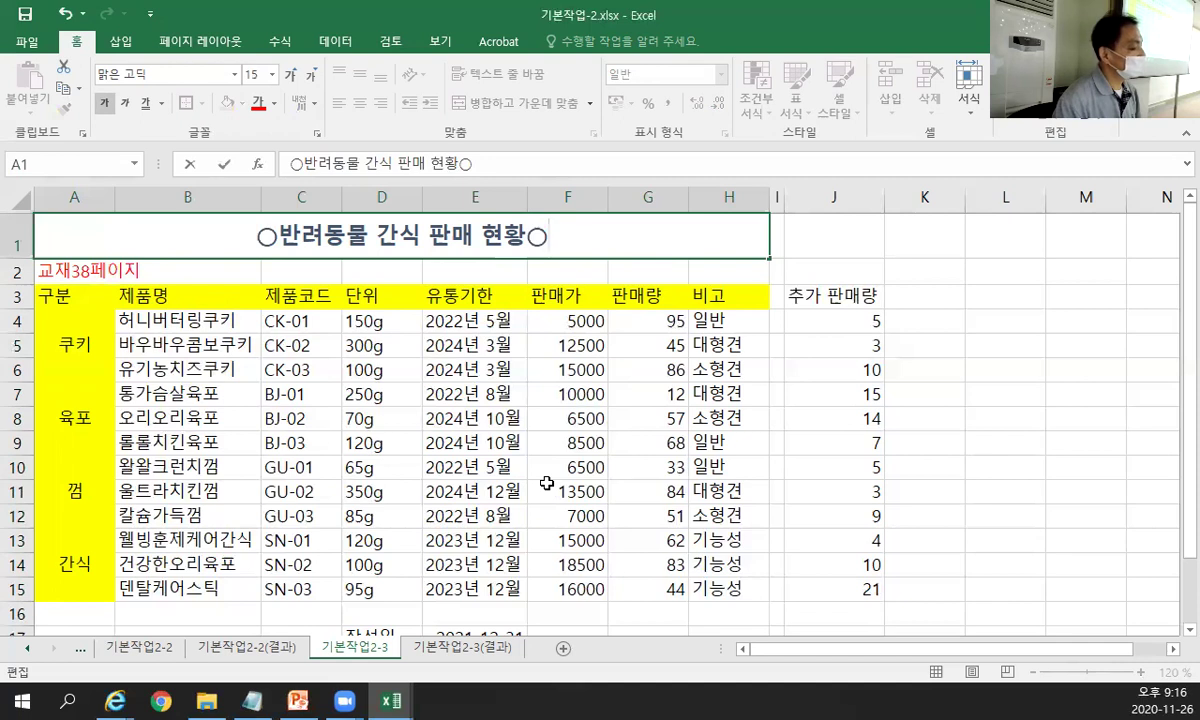
key(Return)
key(Up)
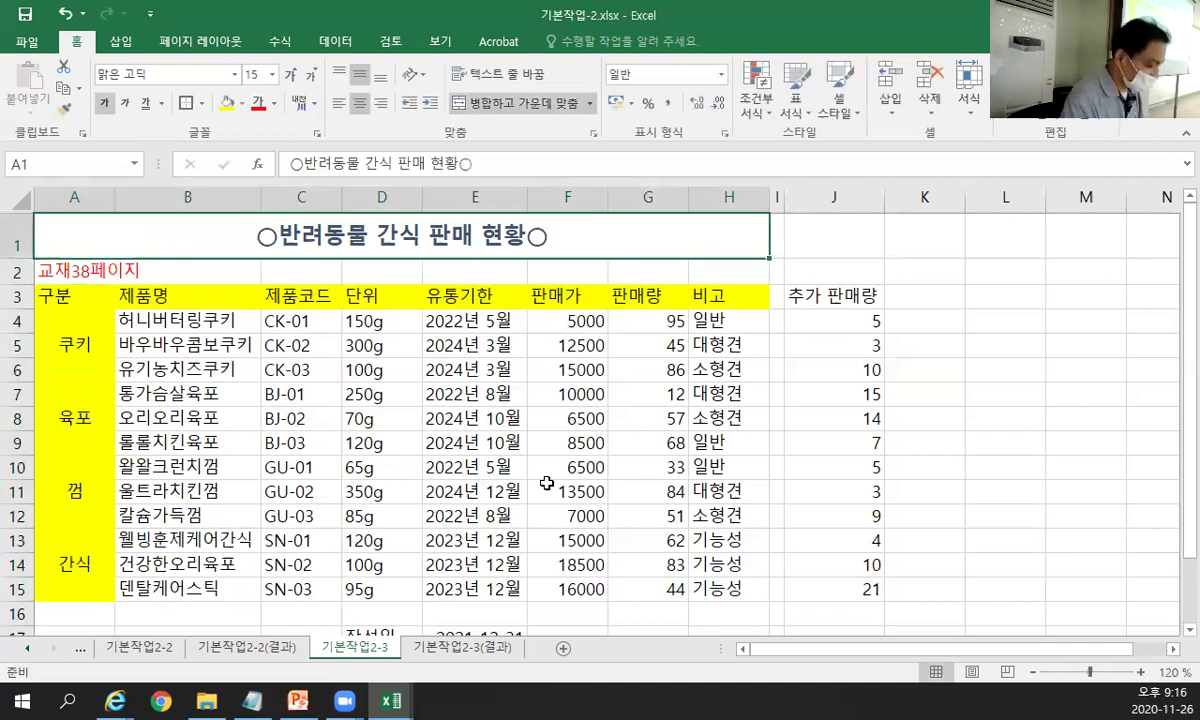
Copy the ○ at the start of the A1 title and paste it at the end of the title.
key(F2)
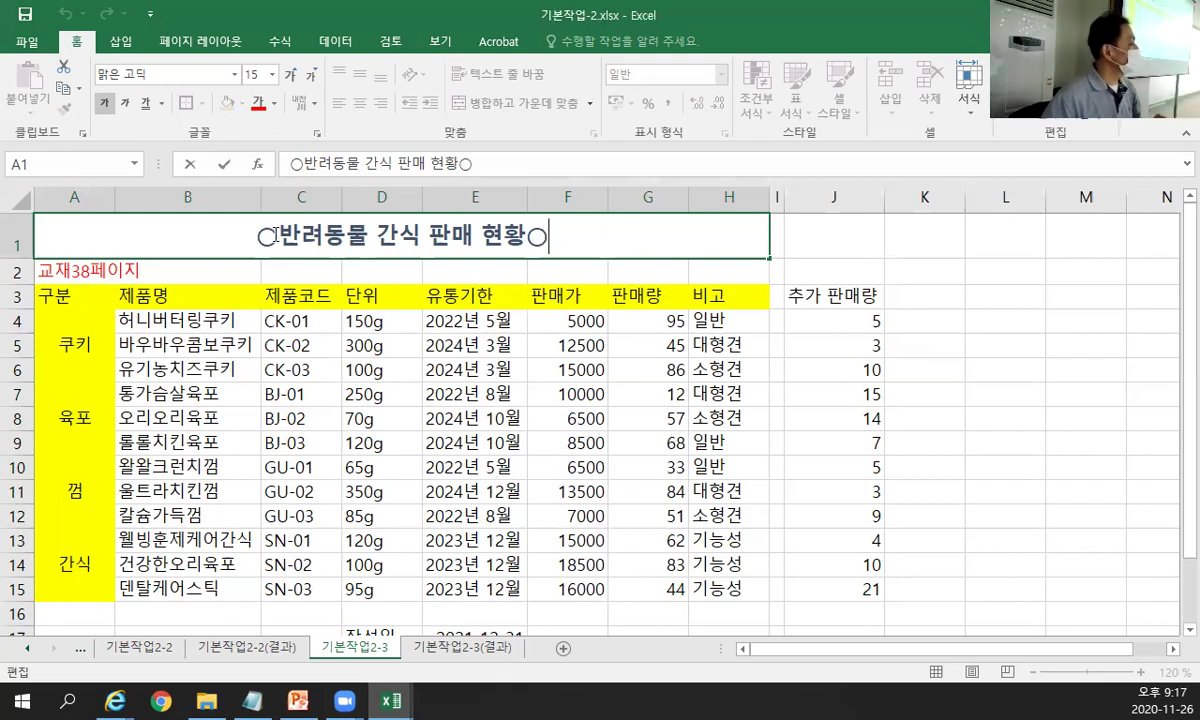
drag(278, 237, 266, 237)
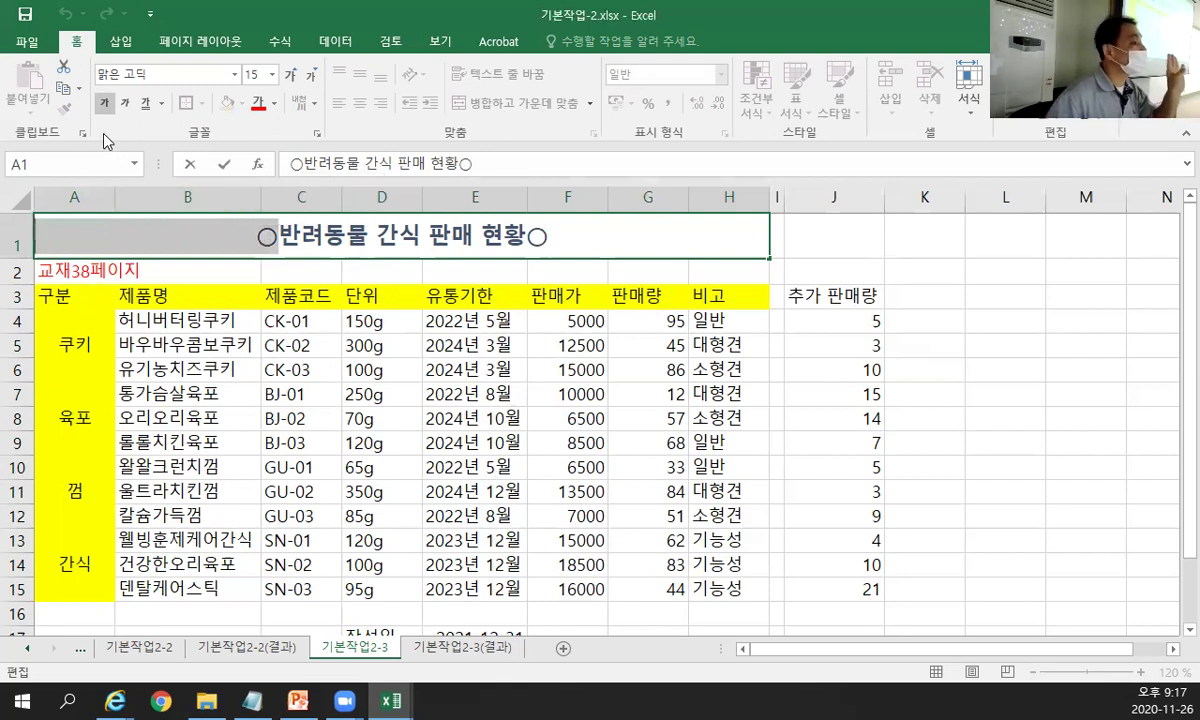
click(65, 95)
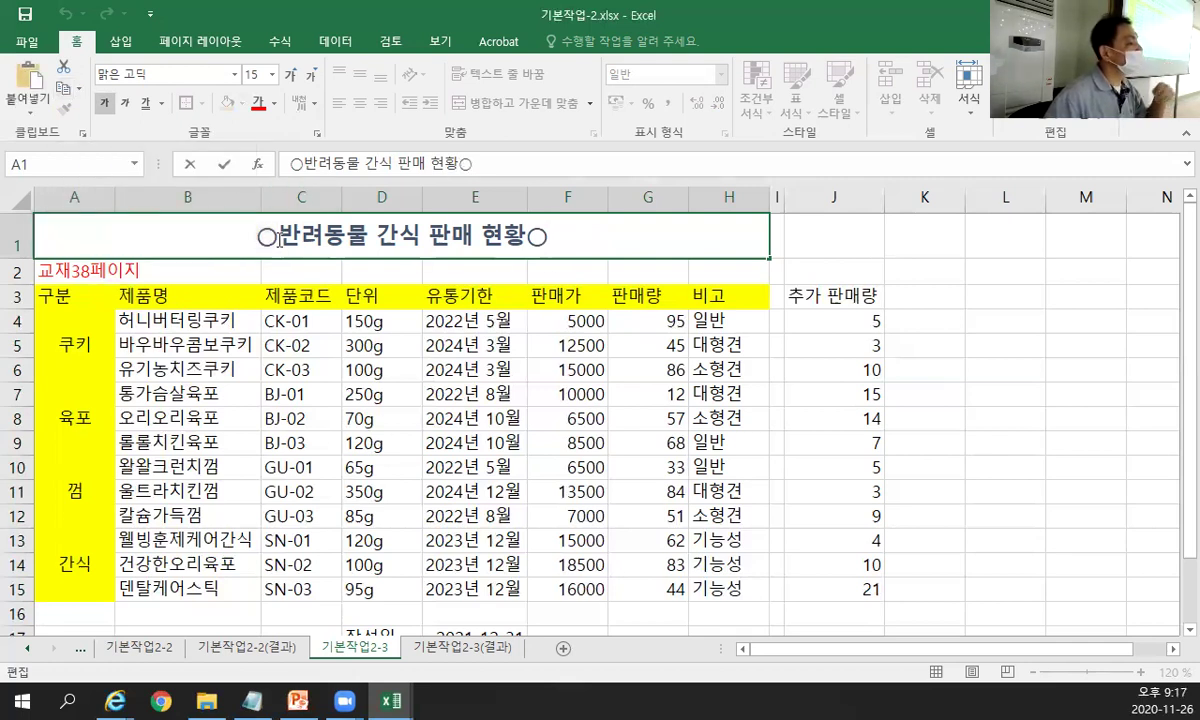
click(33, 82)
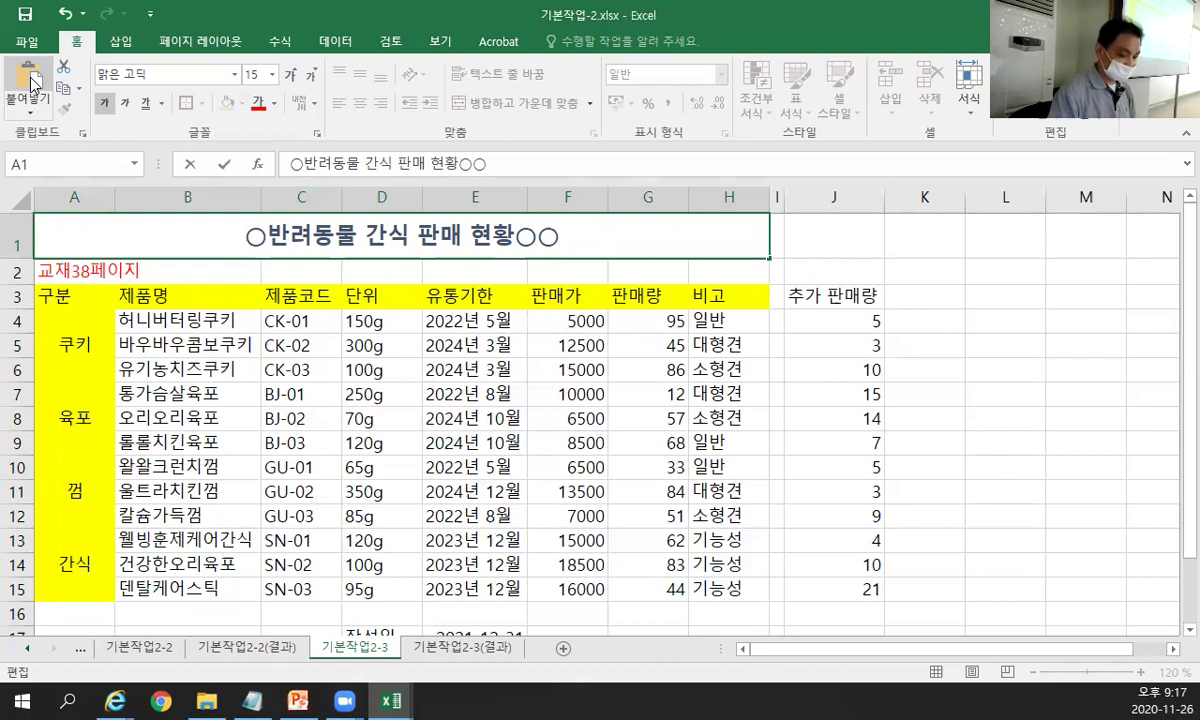
key(Return)
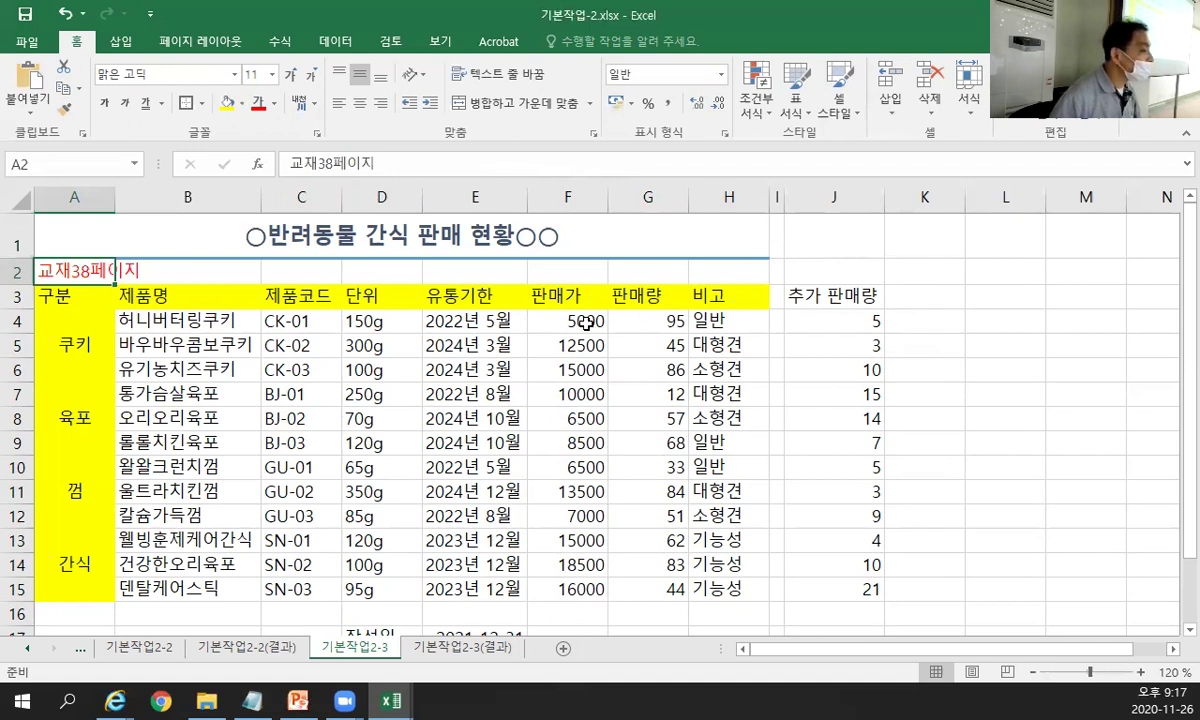
Format the sale prices in F4:F15 with the currency (통화) number format.
drag(584, 322, 562, 593)
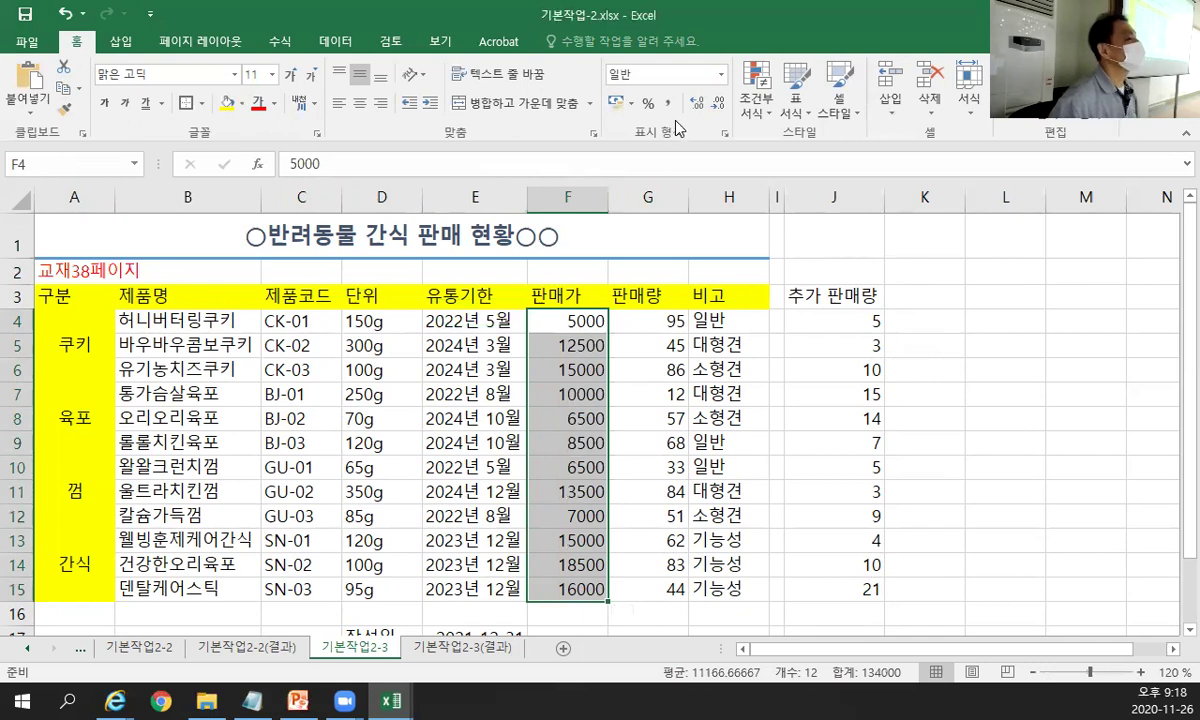
click(721, 75)
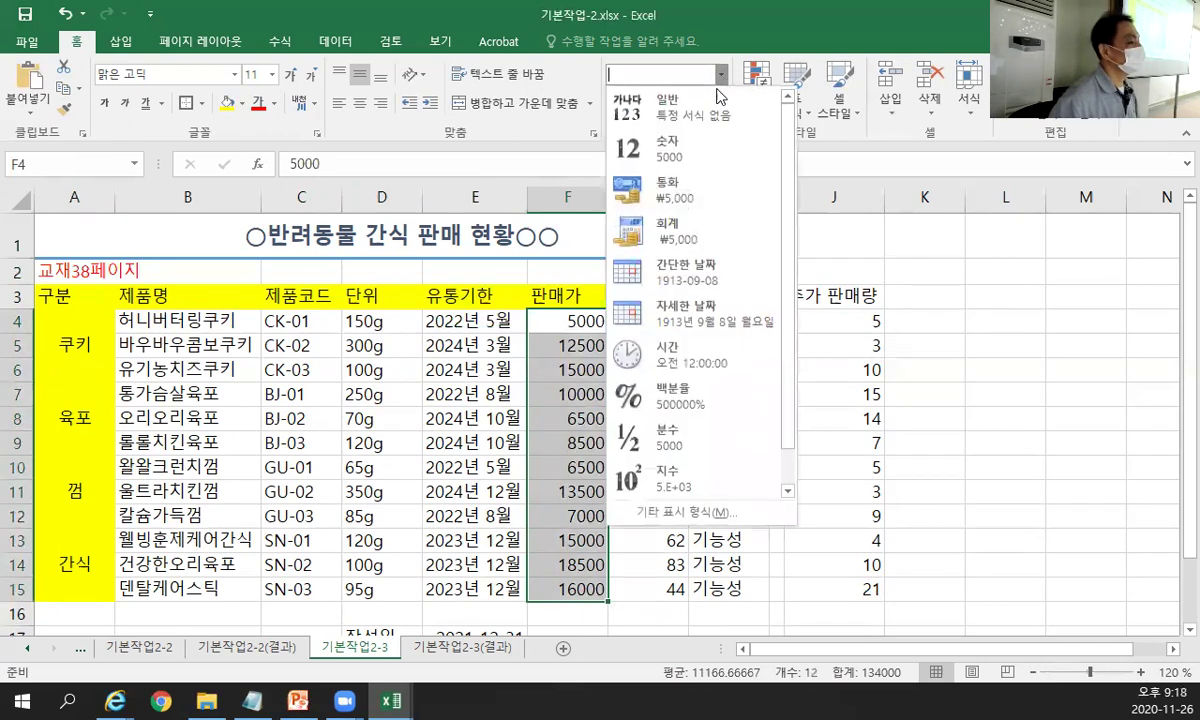
click(702, 196)
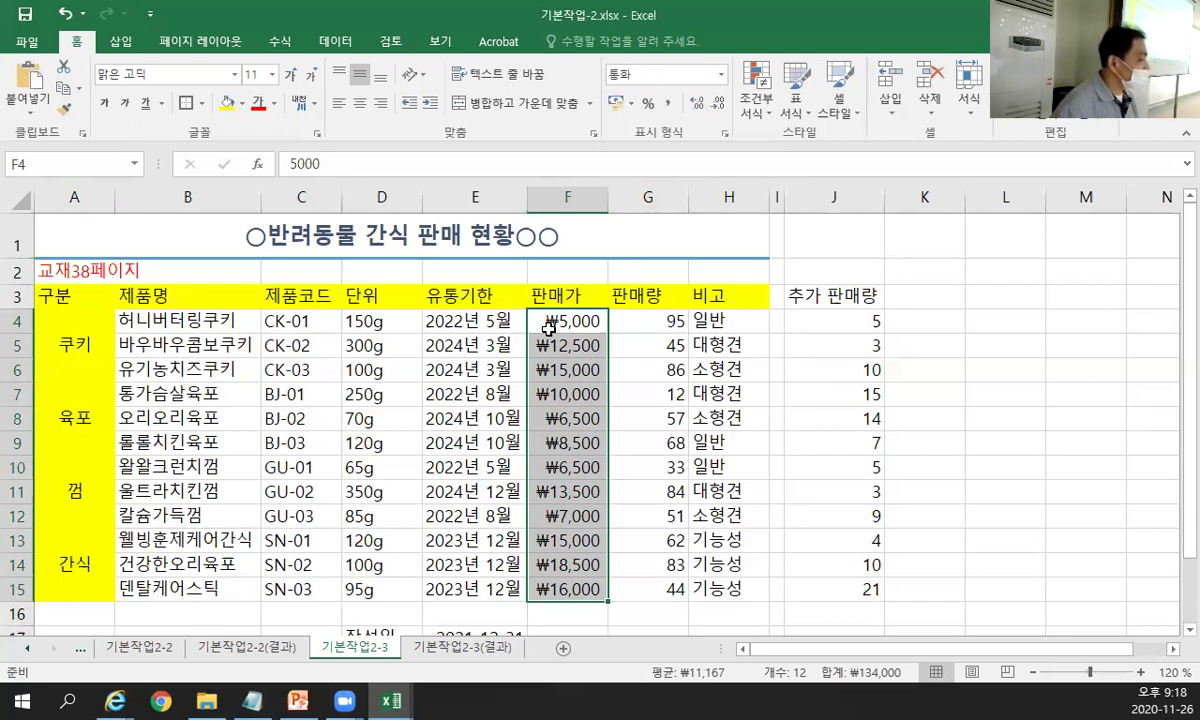
Give the expiry dates in E4:E15 the custom number format @"까지", copying the format code before applying it.
click(457, 328)
drag(457, 340, 453, 588)
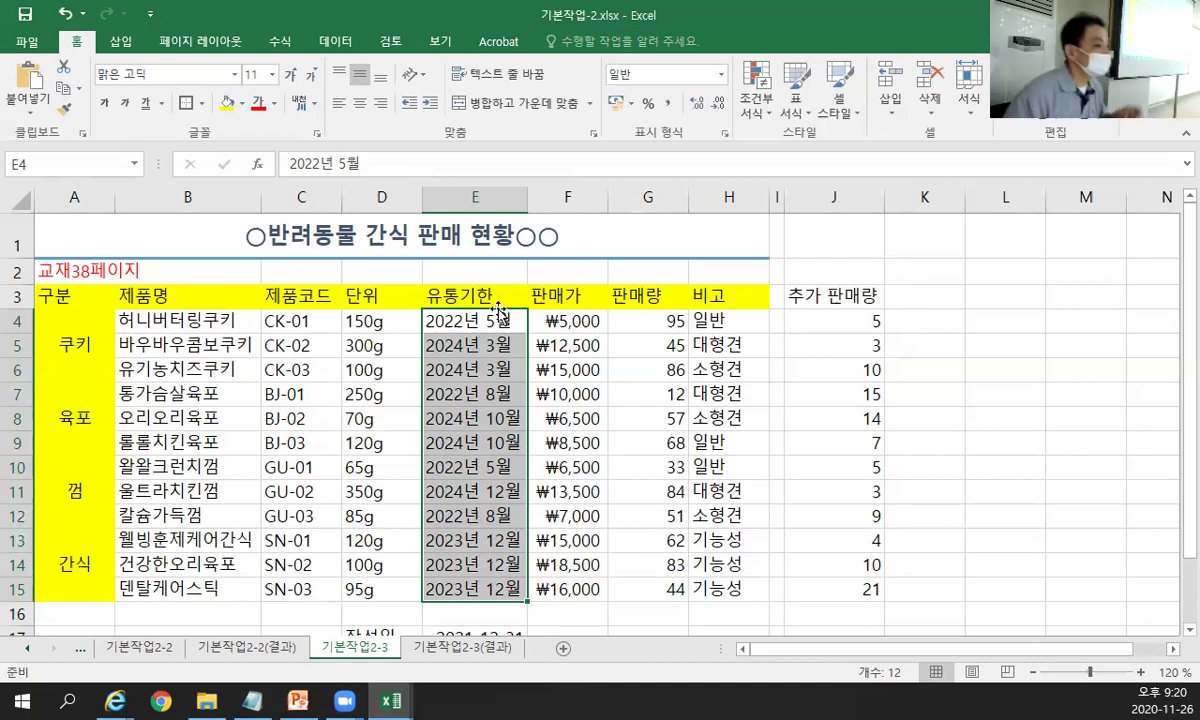
click(727, 137)
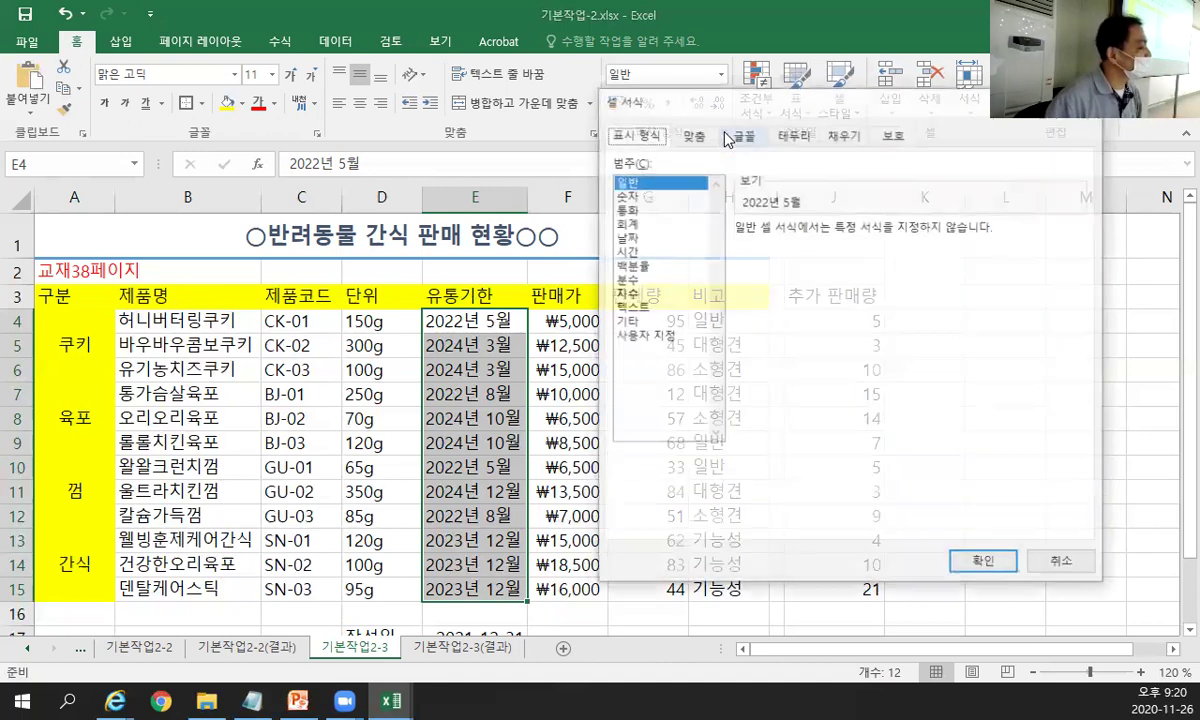
click(644, 337)
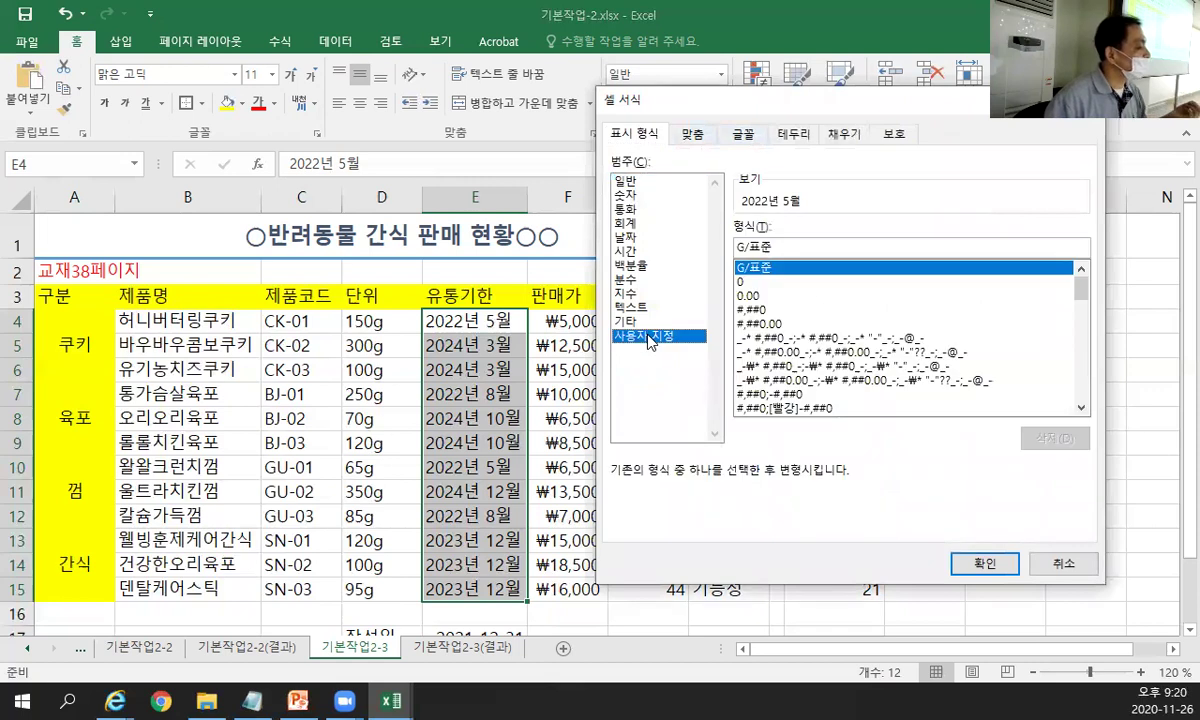
click(739, 247)
key(Delete)
key(Delete)
key(Delete)
key(Delete)
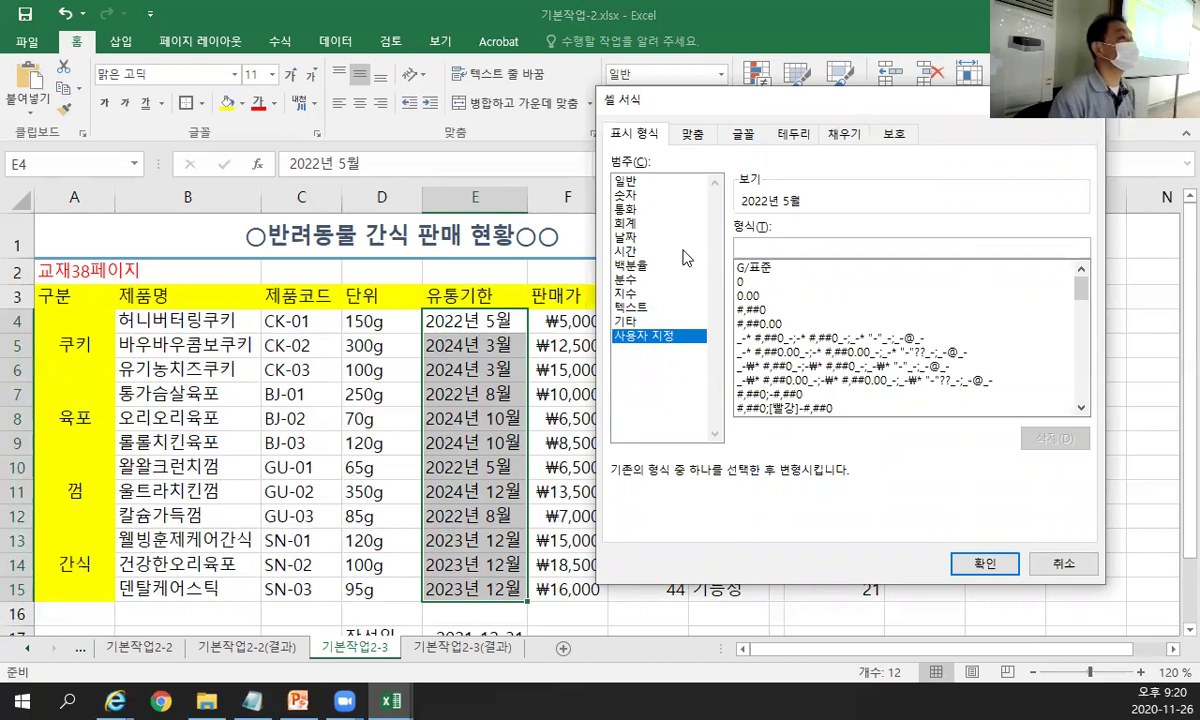
text(@)
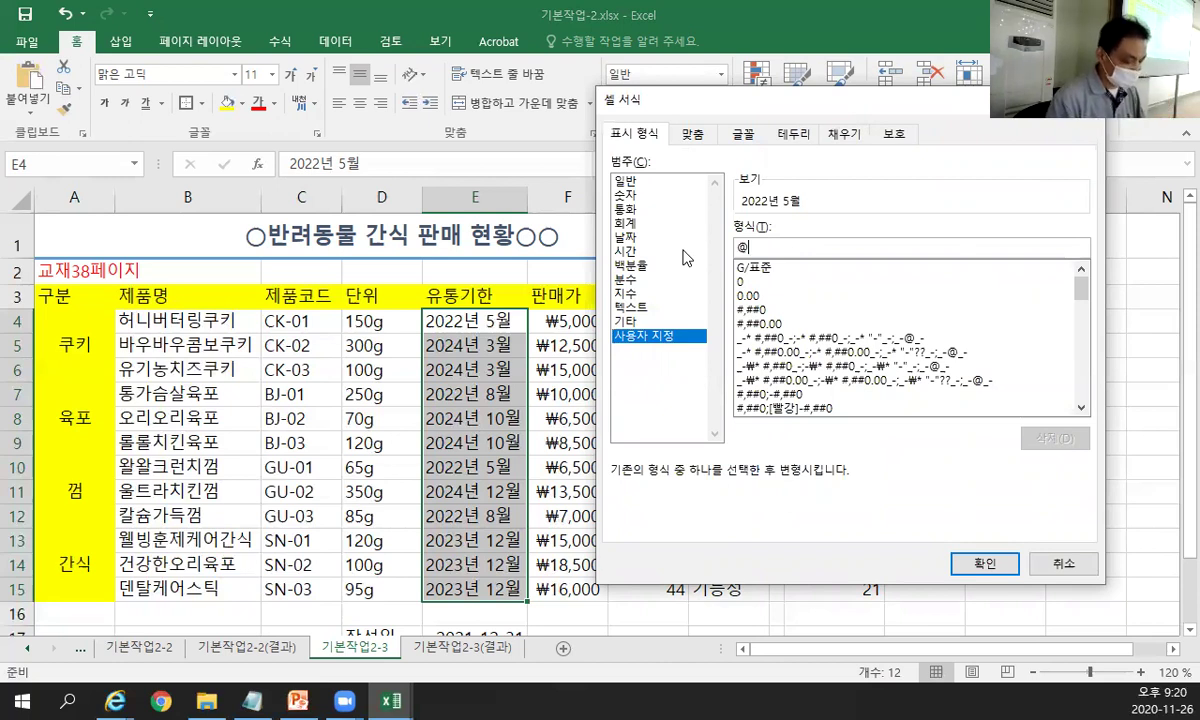
text(")
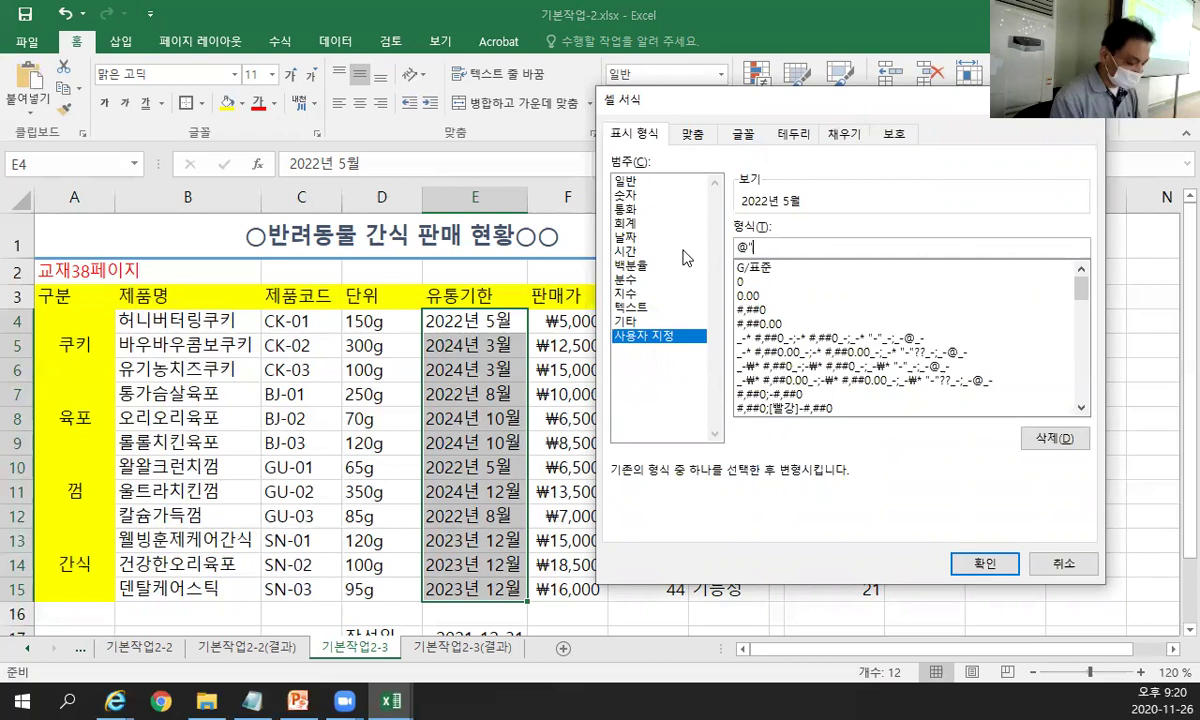
text(Rkwl)
key(BackSpace)
key(BackSpace)
key(BackSpace)
key(BackSpace)
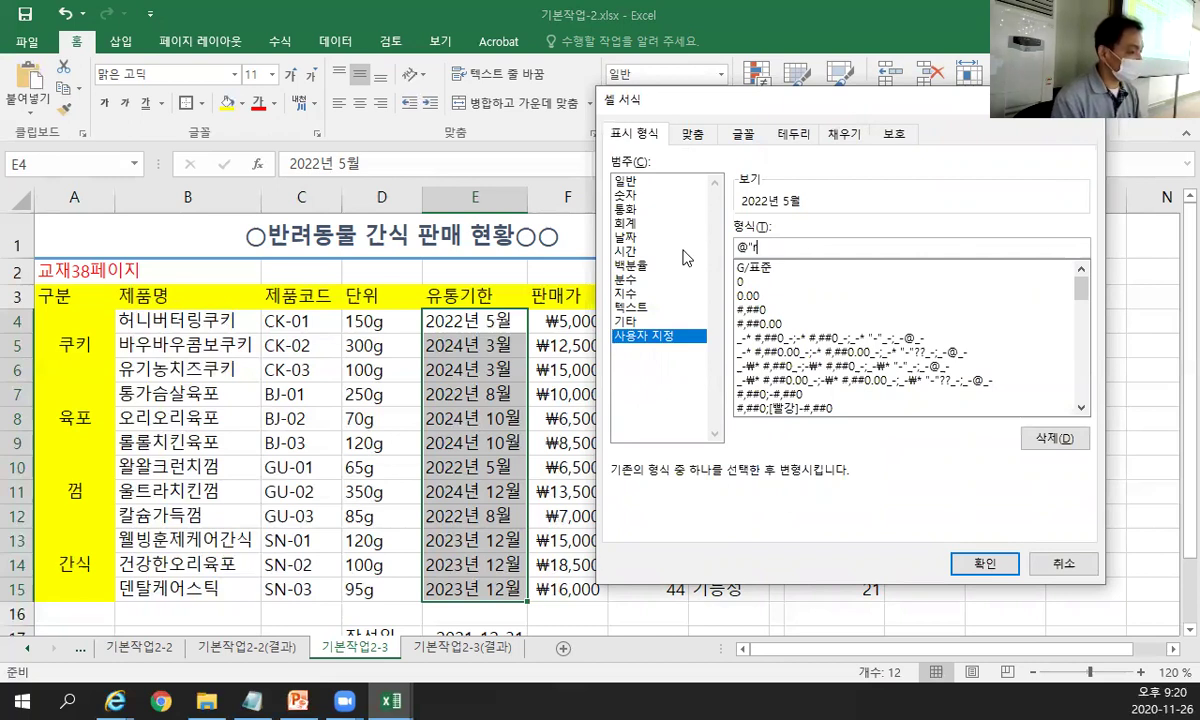
text(까지")
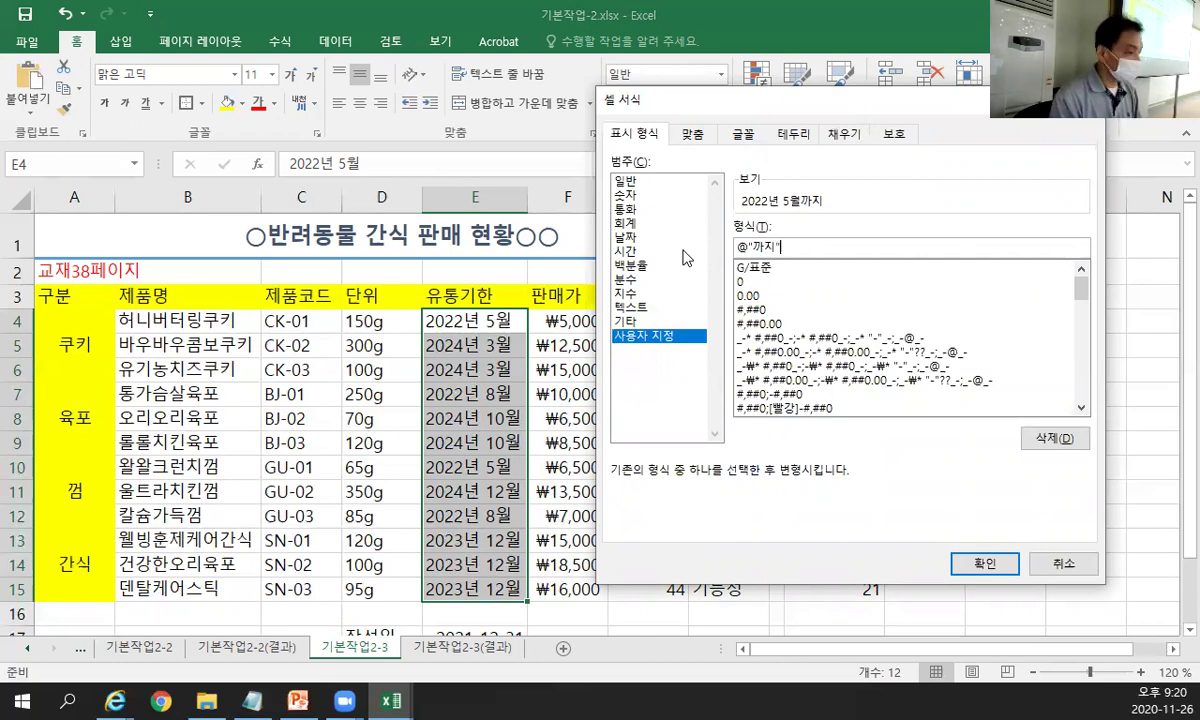
drag(817, 247, 653, 234)
key(ctrl+c)
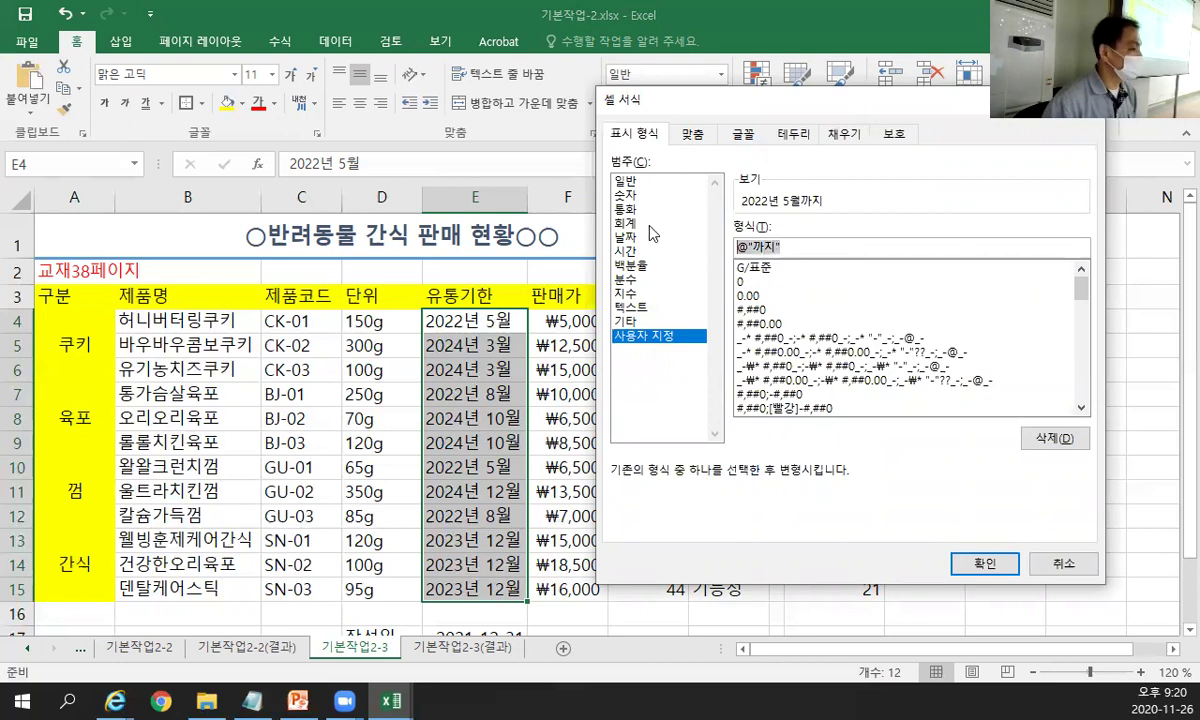
click(985, 565)
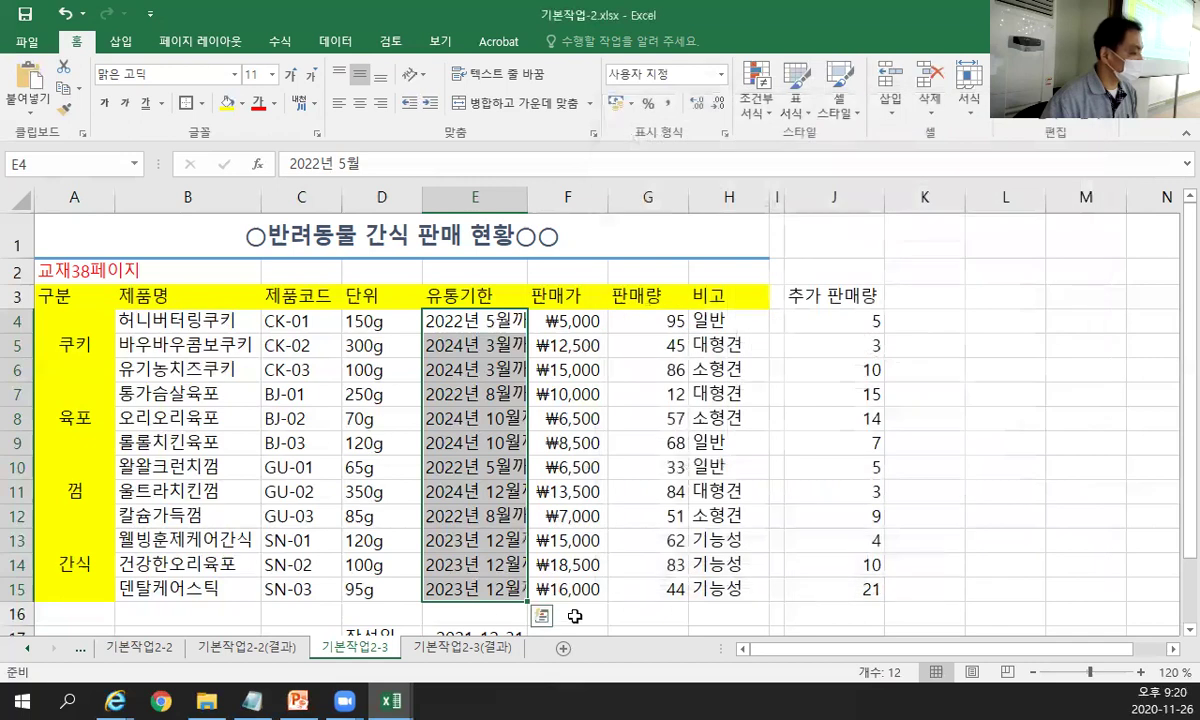
Paste the copied format code @"까지" into E16 in bold and autofit the width of column E.
click(470, 617)
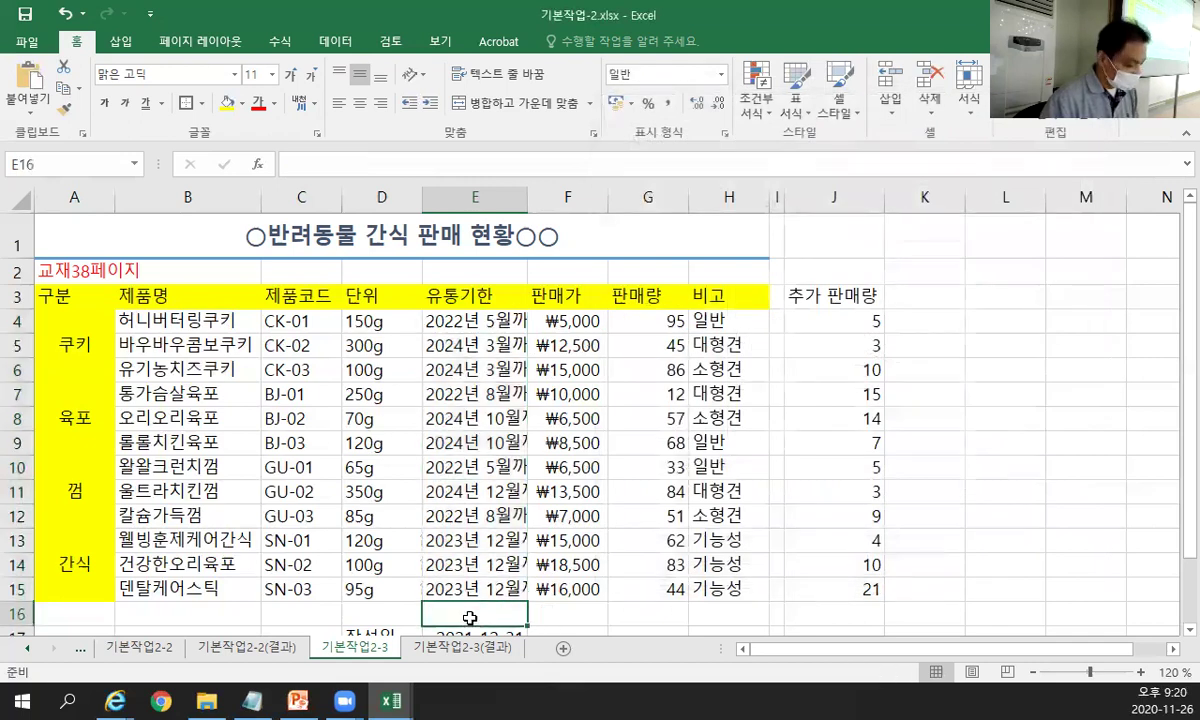
key(ctrl+v)
key(ctrl+b)
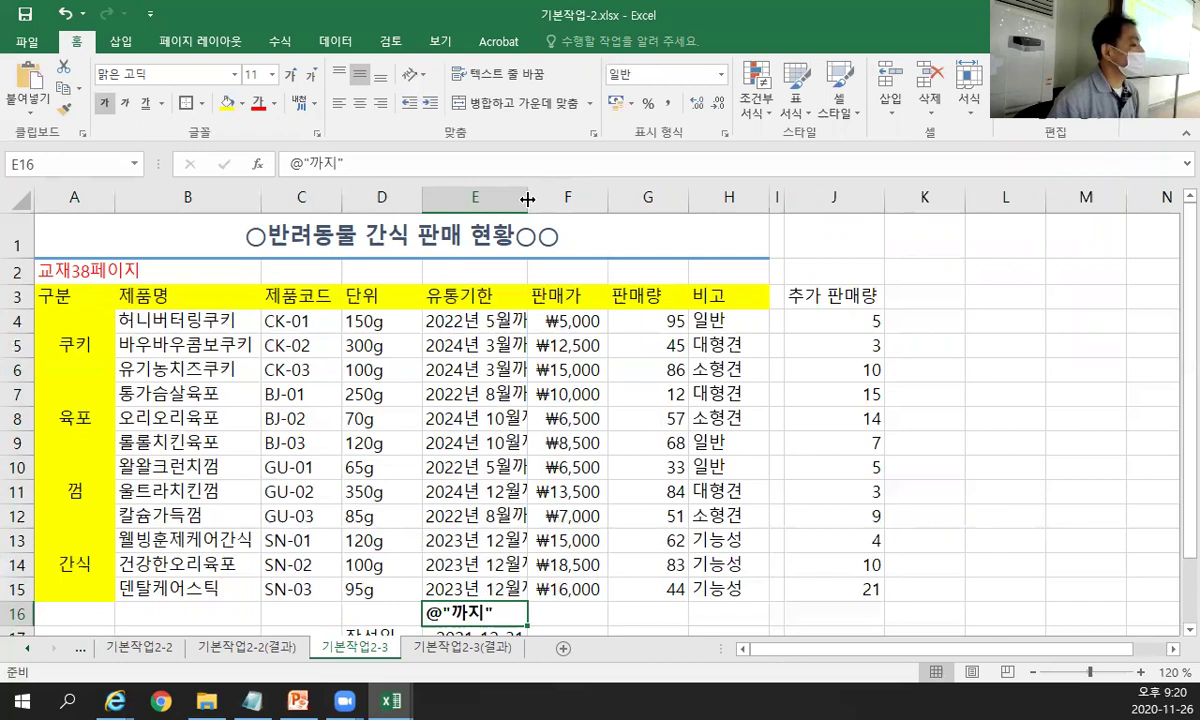
double_click(527, 199)
scroll(510, 230, down, 1)
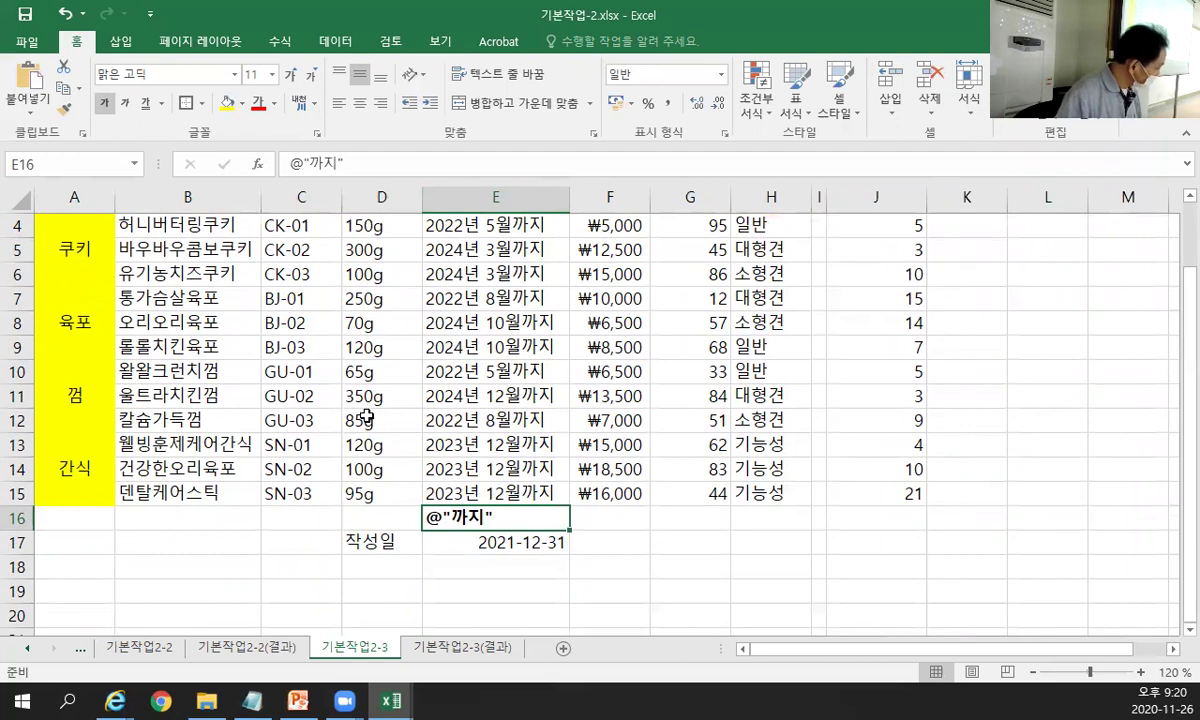
Apply all borders (모든 테두리) to the table range A3:H15.
scroll(180, 358, up, 1)
drag(86, 300, 749, 568)
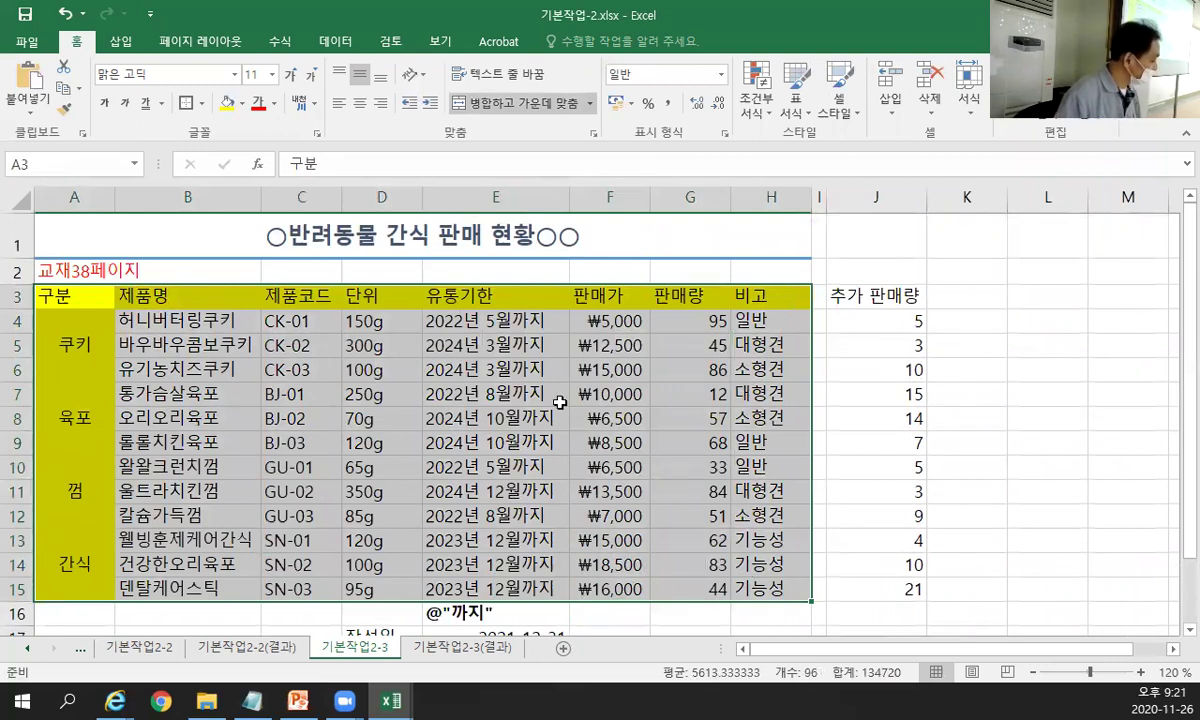
click(201, 103)
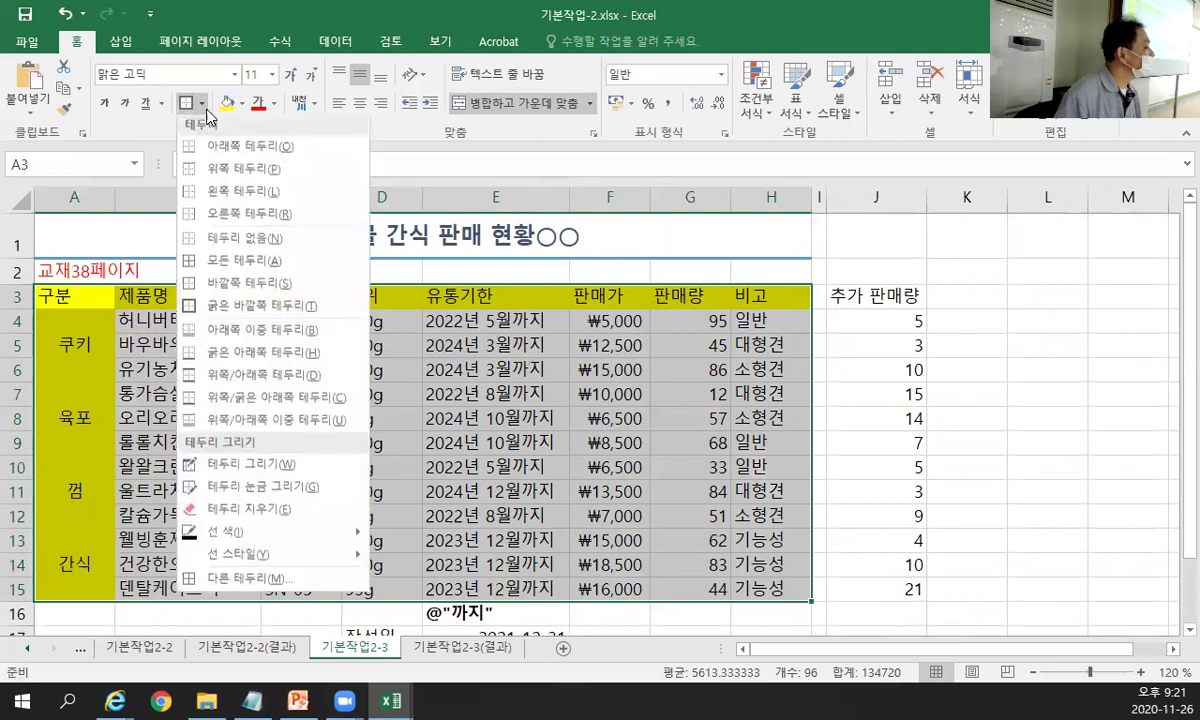
click(237, 266)
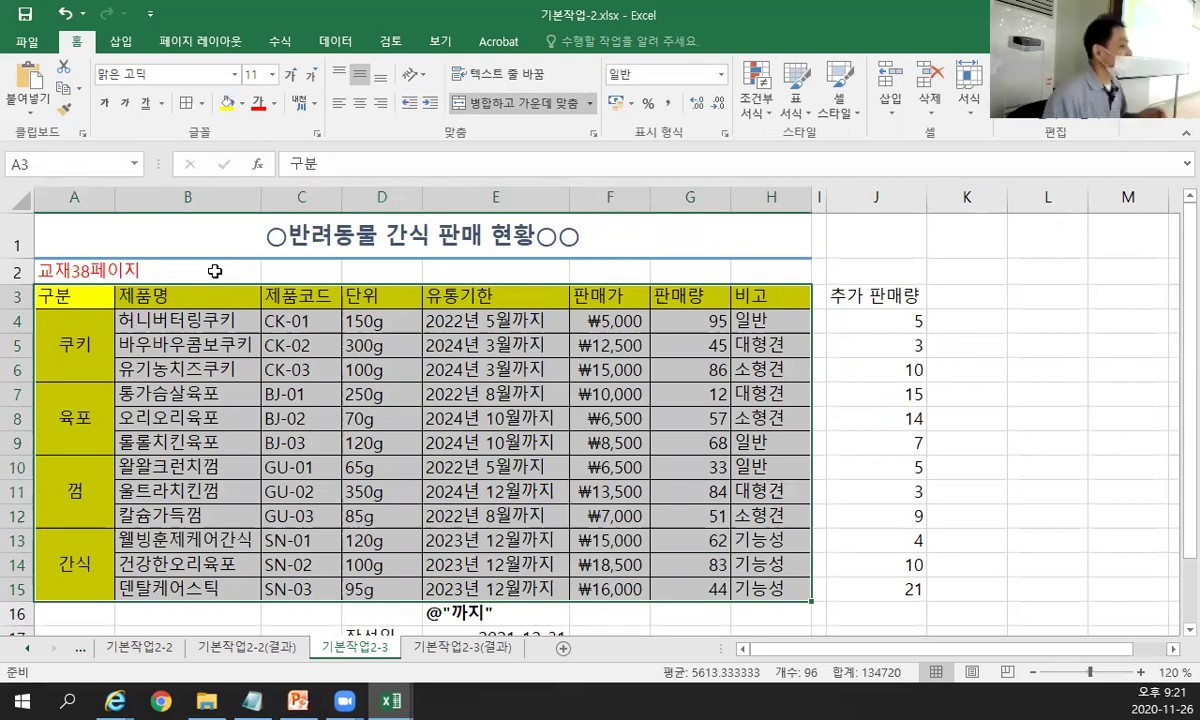
click(246, 412)
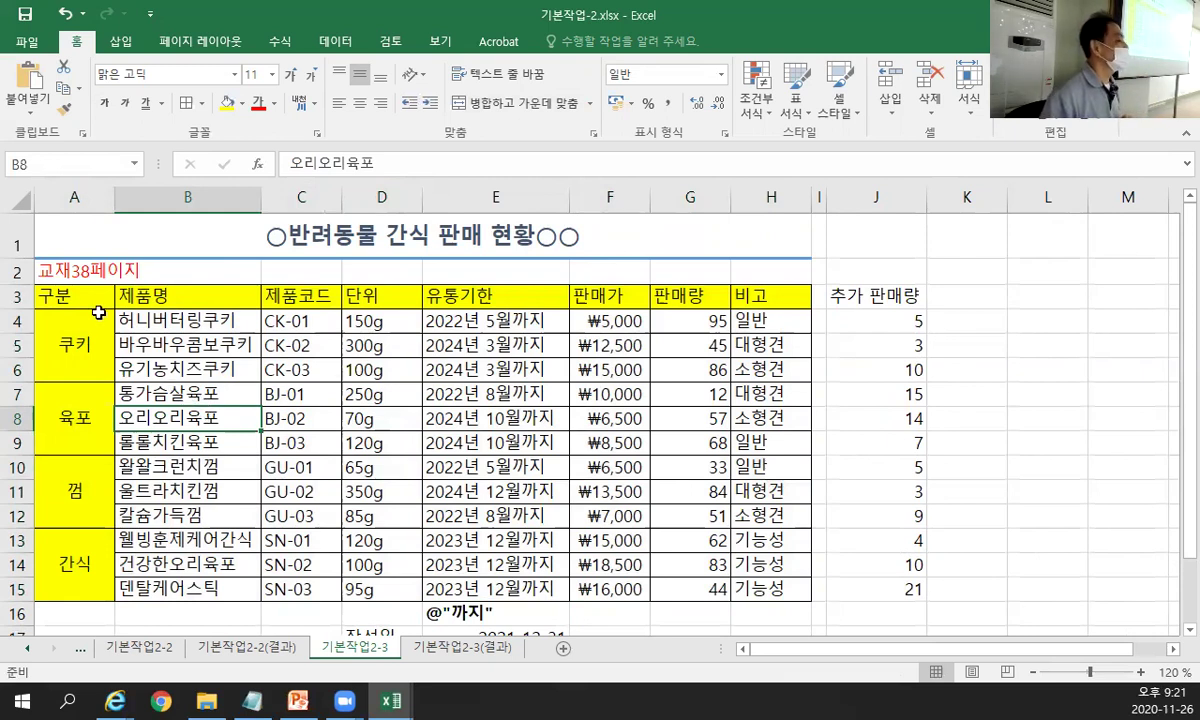
Select the table A3:H15 and set the border line colour to standard blue in its cell formatting options.
drag(90, 293, 75, 330)
drag(262, 393, 780, 588)
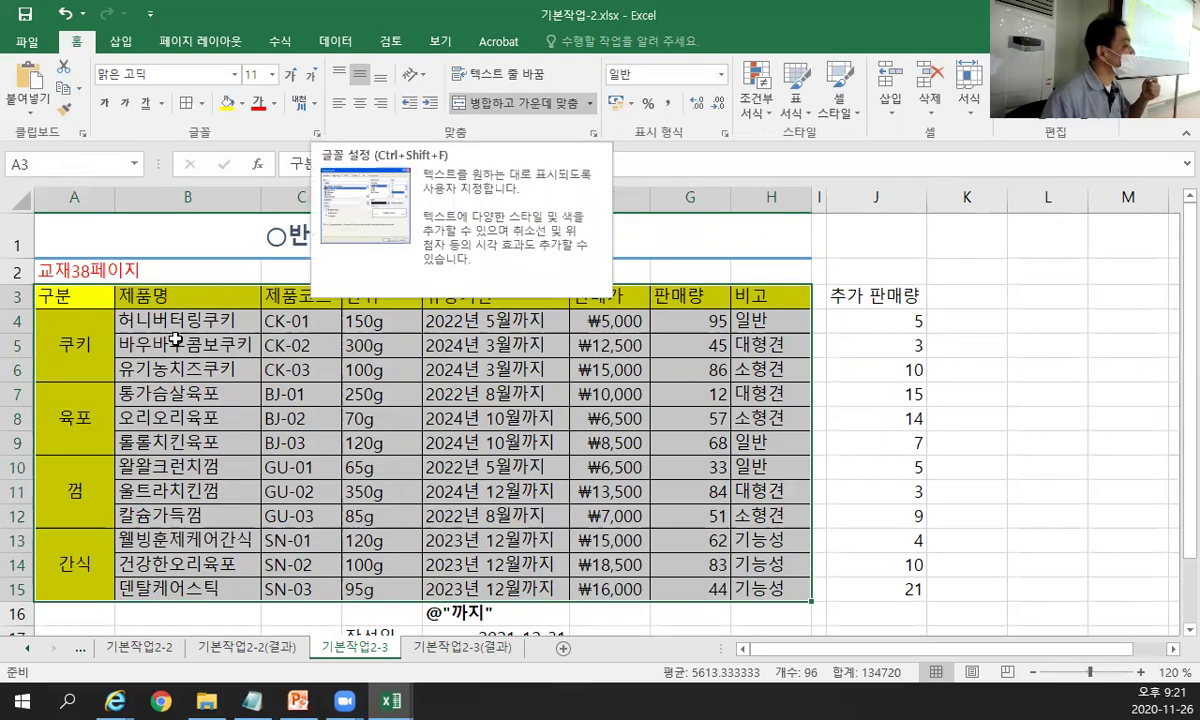
click(316, 137)
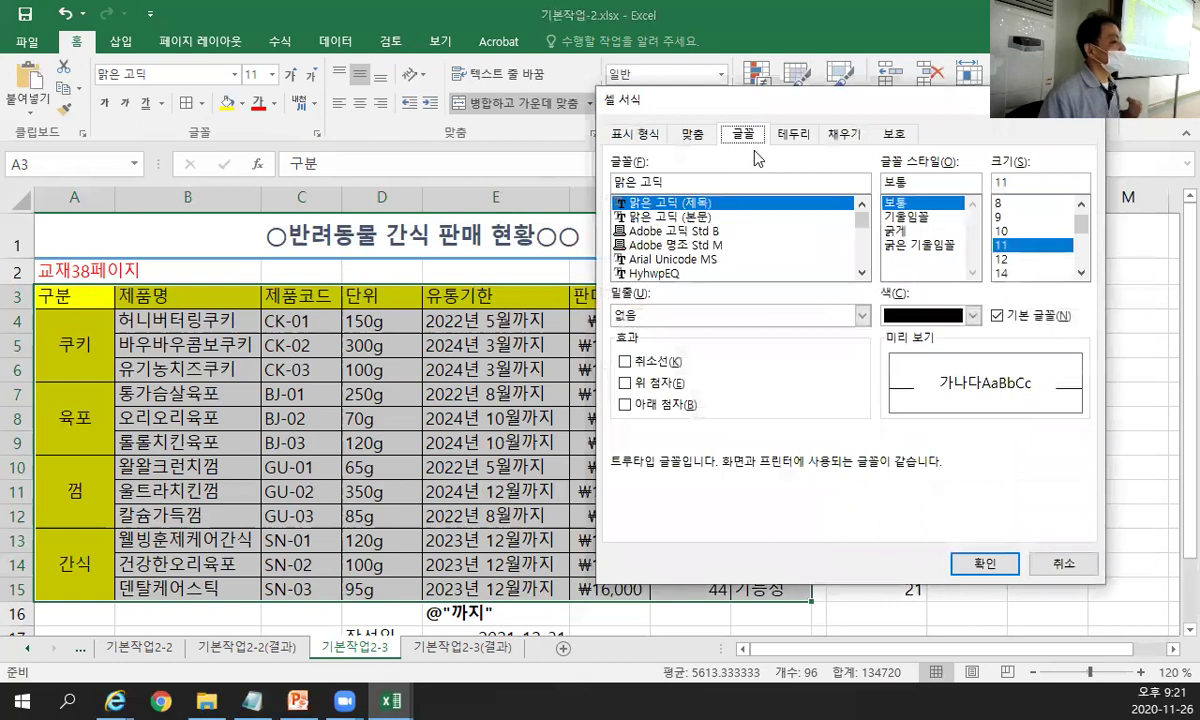
click(791, 133)
drag(775, 111, 593, 113)
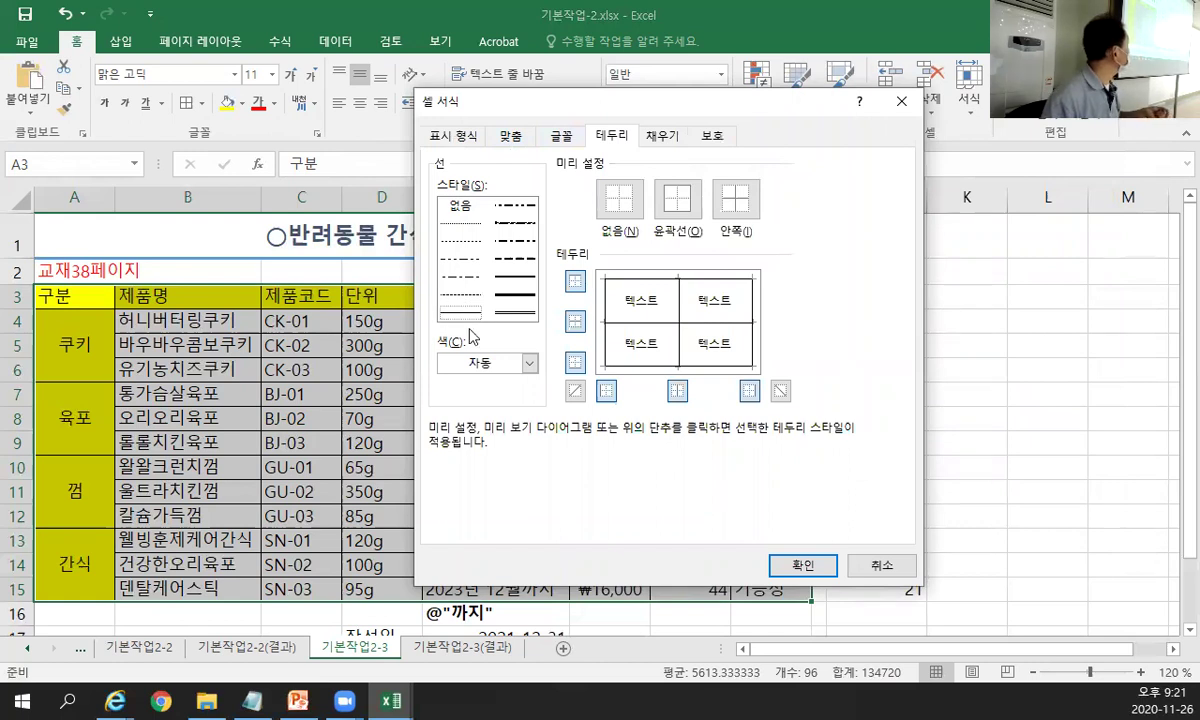
click(528, 364)
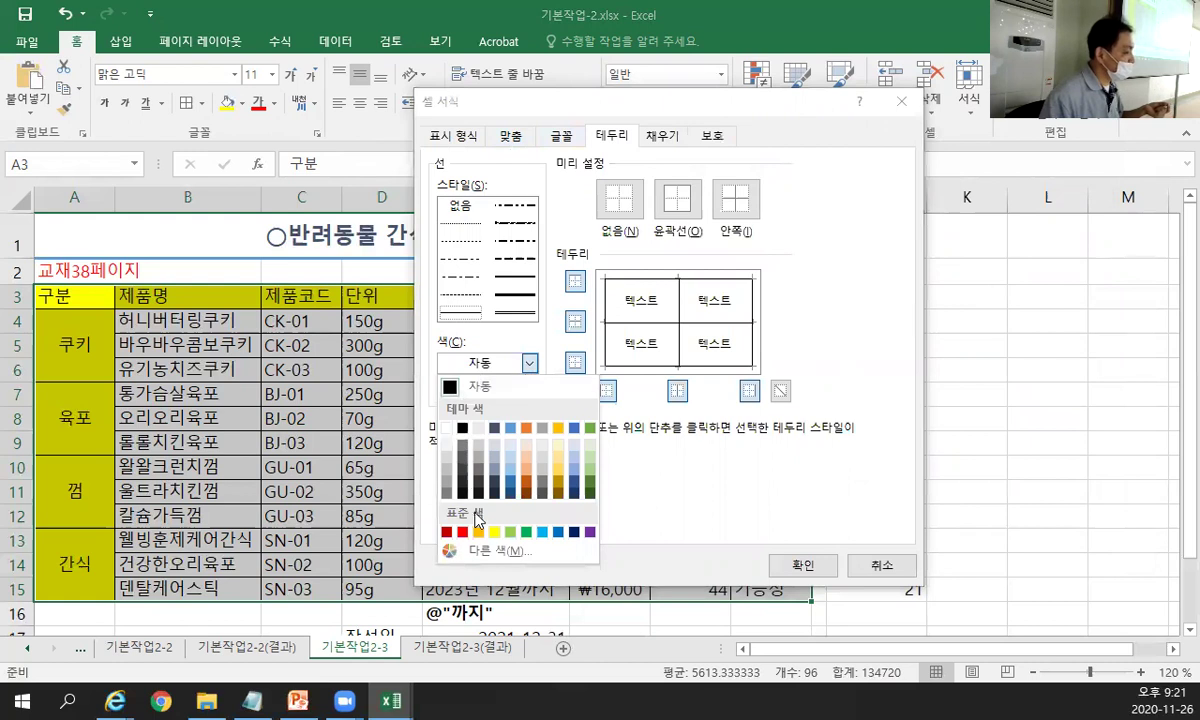
click(561, 536)
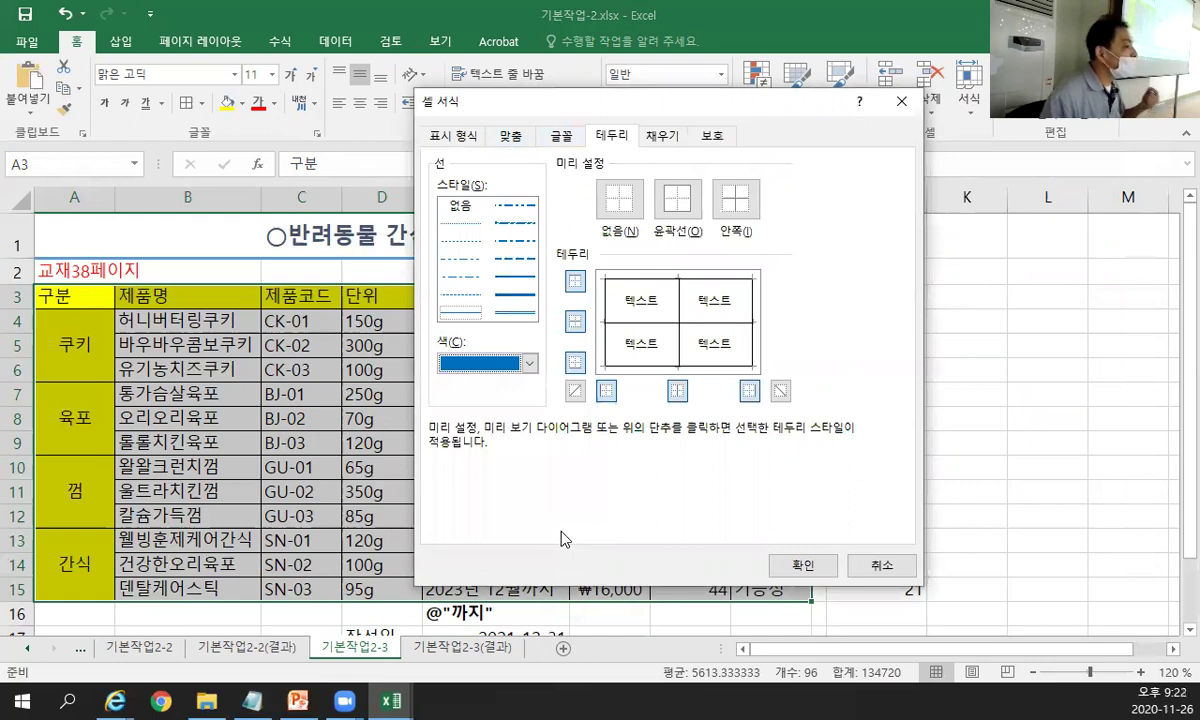
Set the blue line individually on the top, inner horizontal, bottom, left, inner vertical and right borders.
click(575, 282)
click(576, 320)
click(575, 362)
click(606, 391)
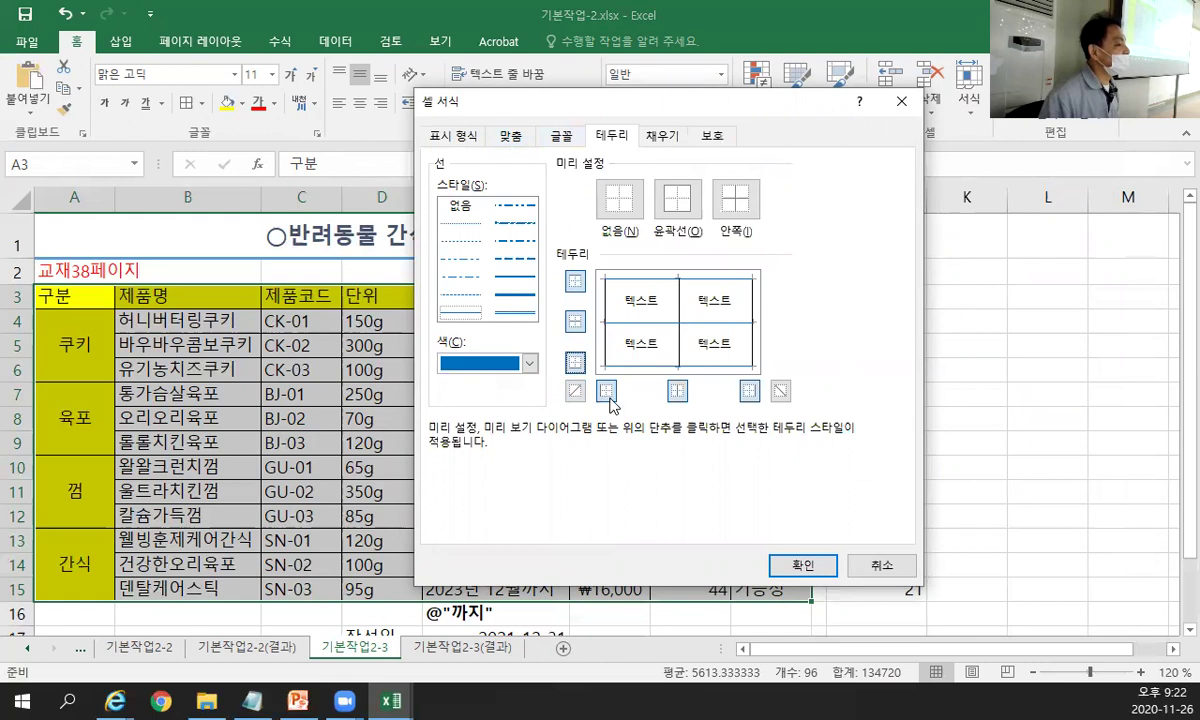
click(672, 393)
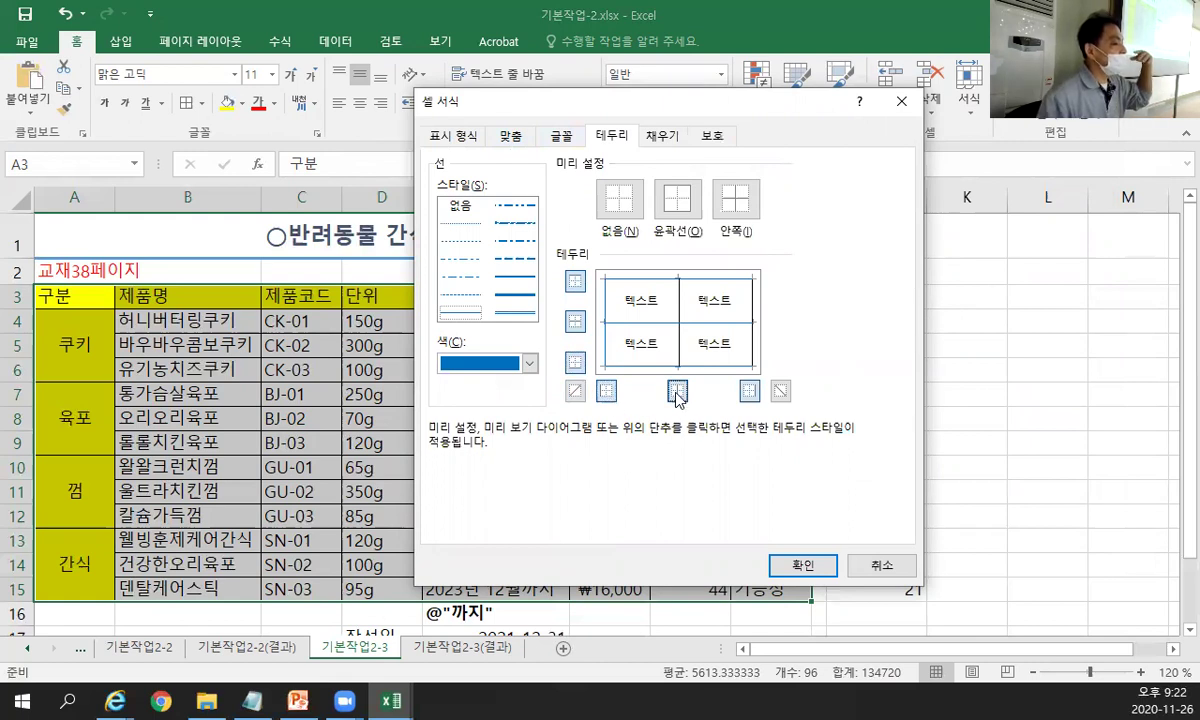
click(748, 394)
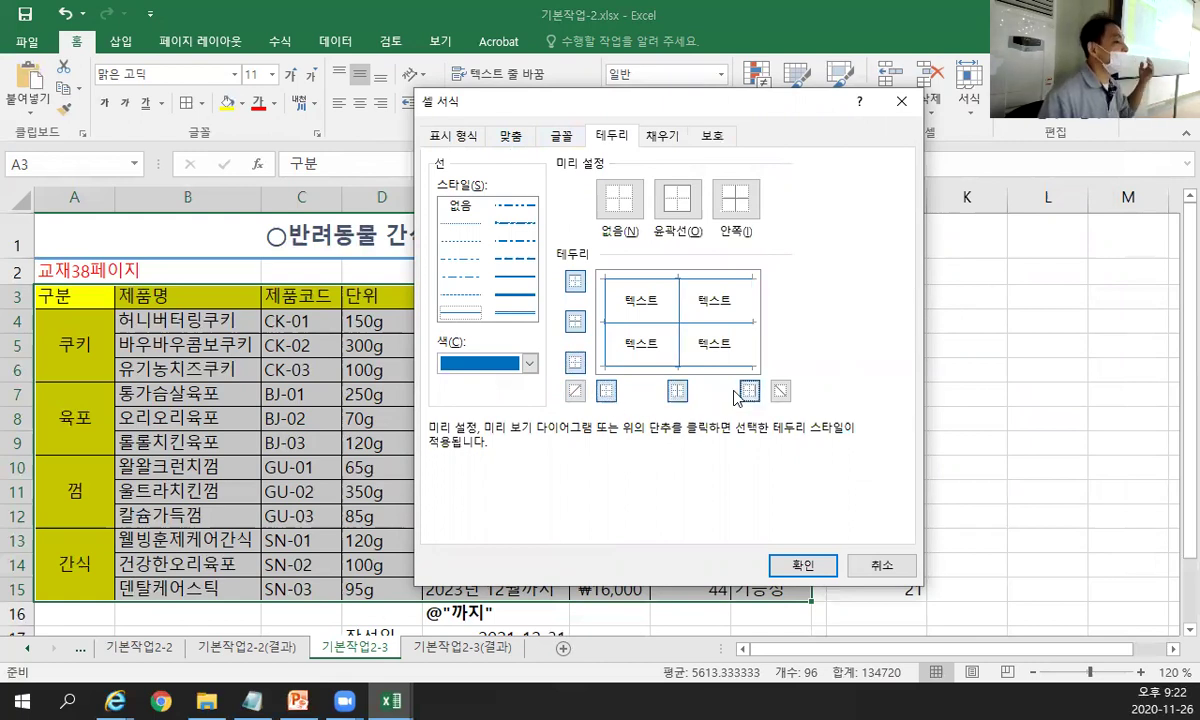
Clear the table's borders with the None preset and apply blue outline and inside borders to A3:H15.
click(621, 202)
click(729, 213)
click(672, 203)
click(614, 213)
click(677, 203)
click(731, 207)
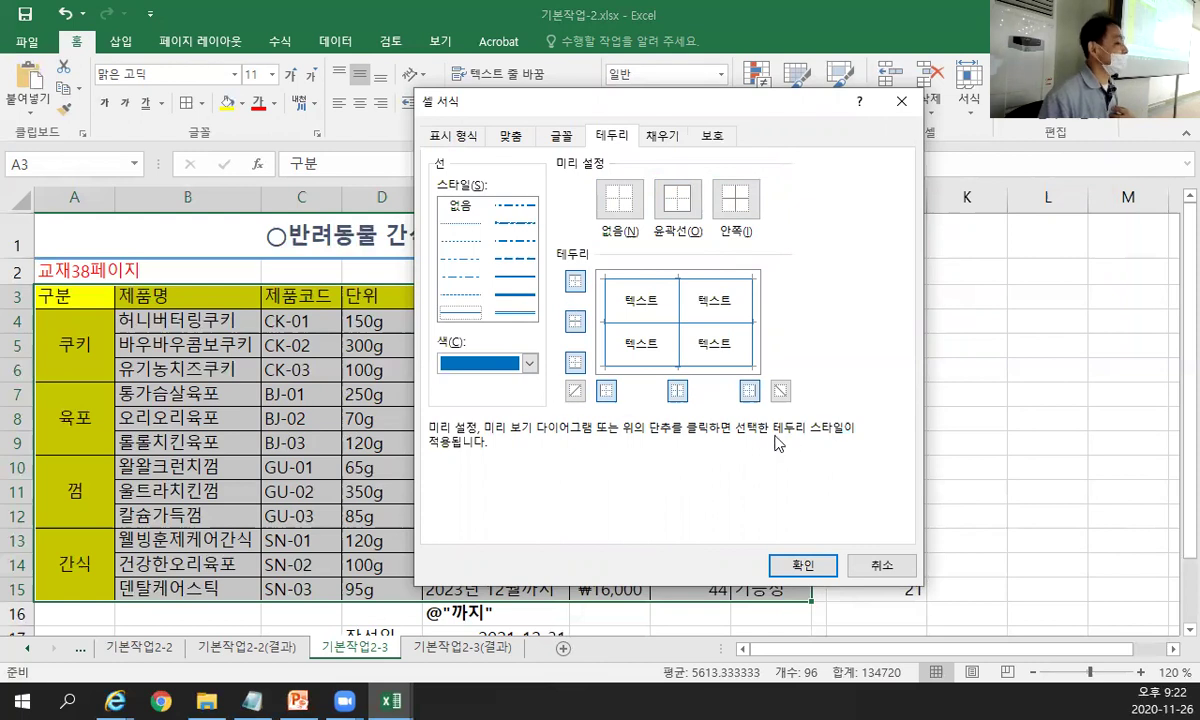
click(797, 568)
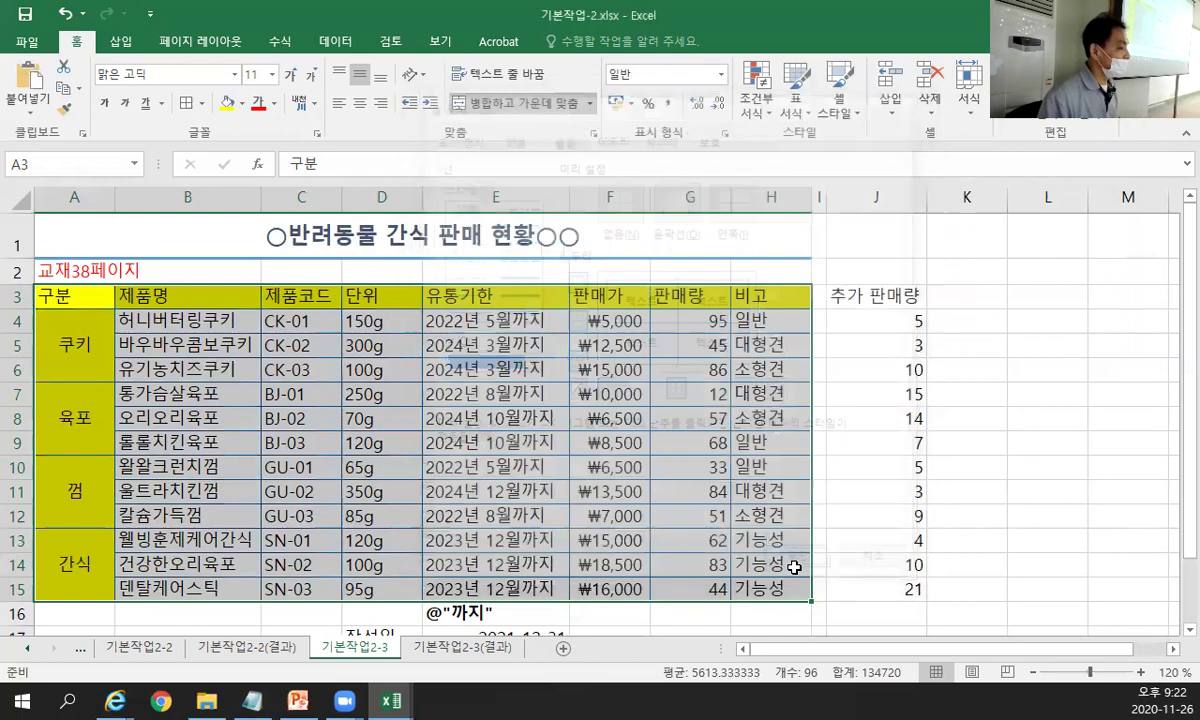
click(607, 464)
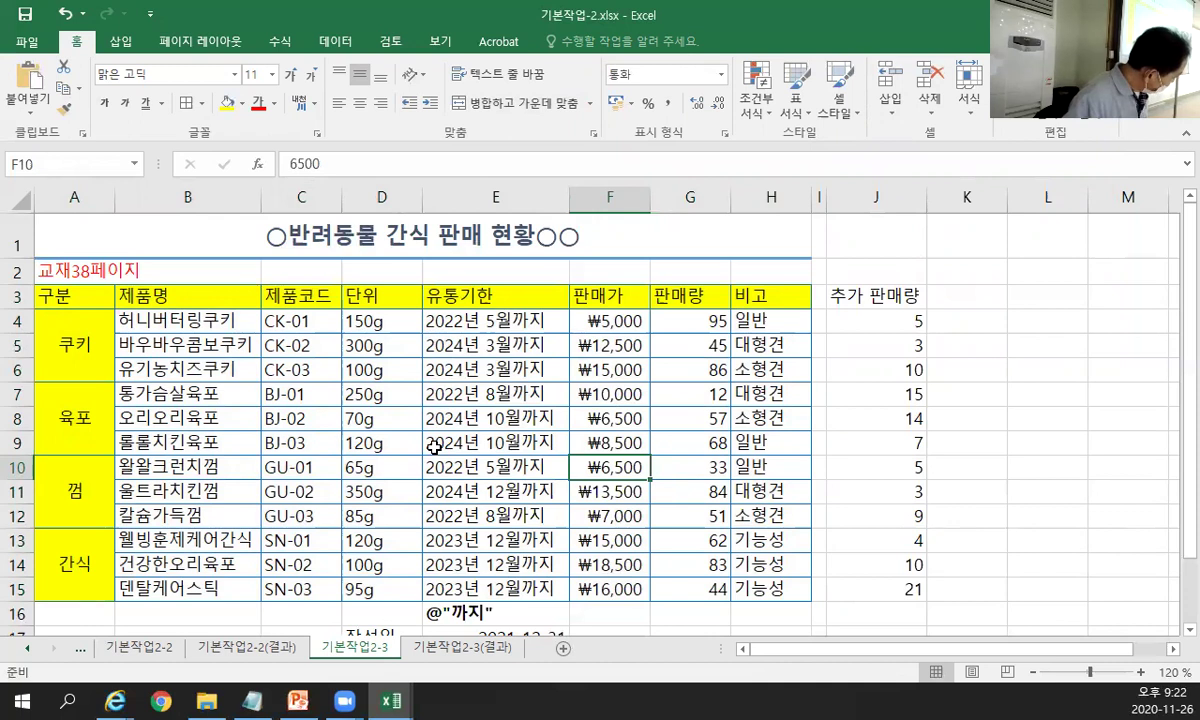
Open the cell formatting options for the 작성일 date in E17 and choose the custom (사용자 지정) number format category.
scroll(434, 448, down, 2)
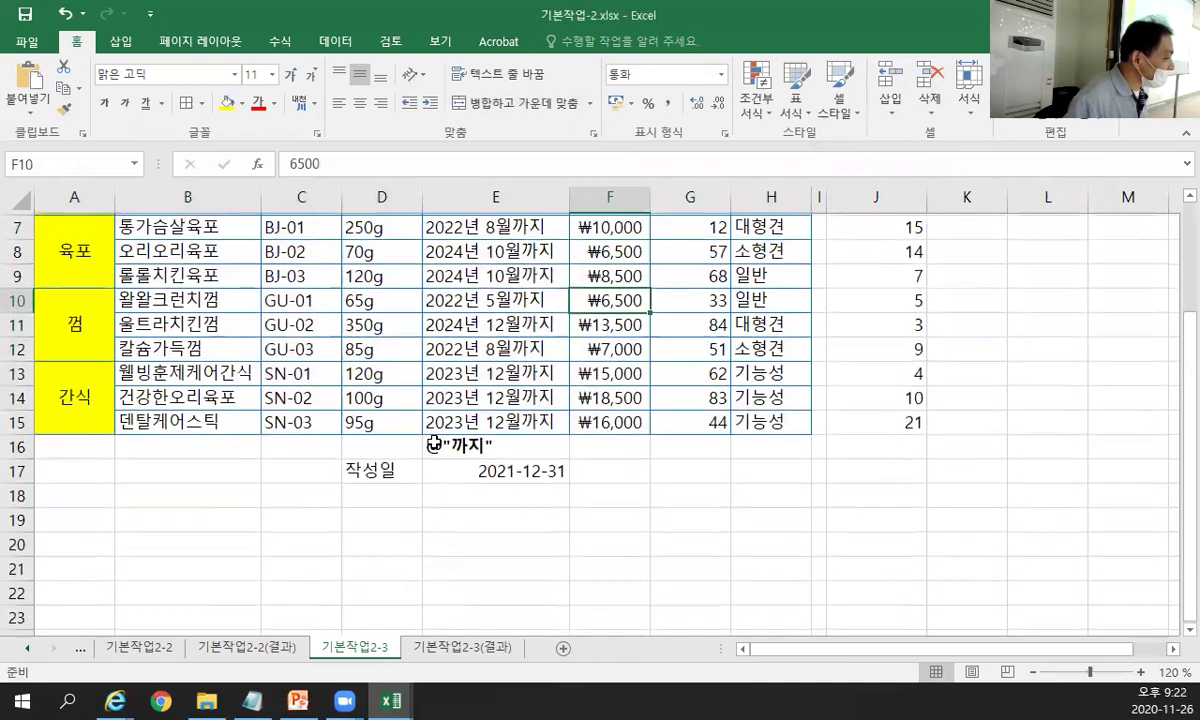
click(465, 469)
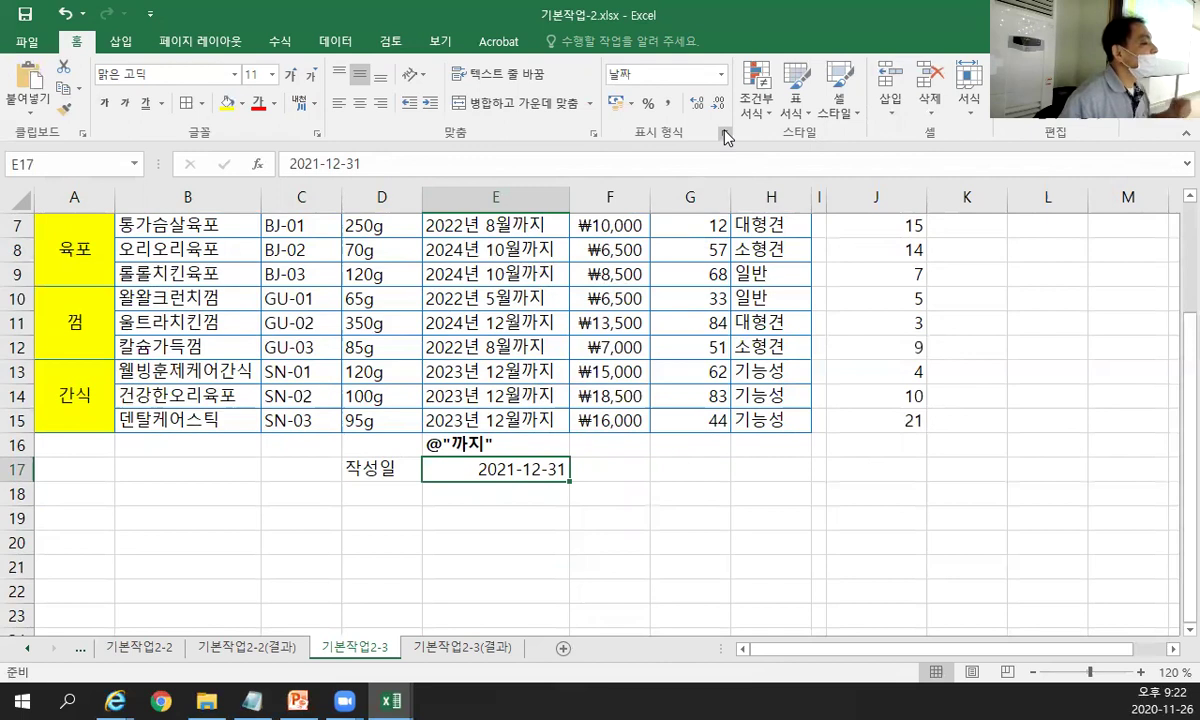
scroll(660, 355, down, 2)
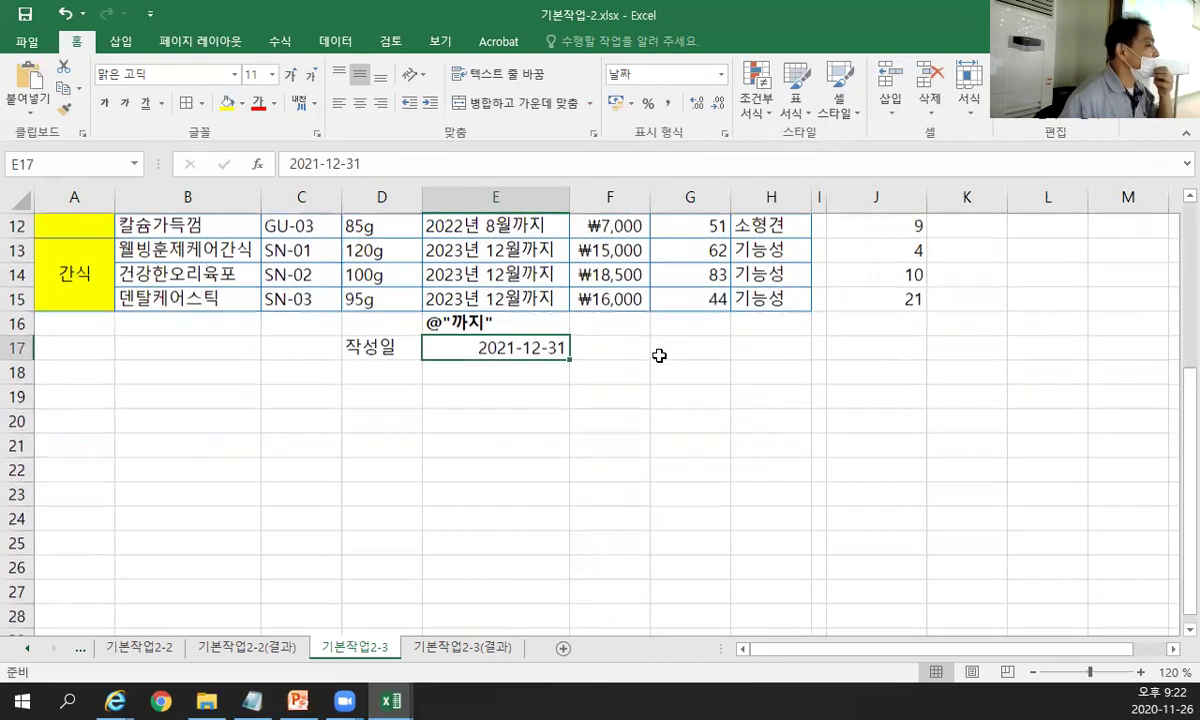
click(726, 134)
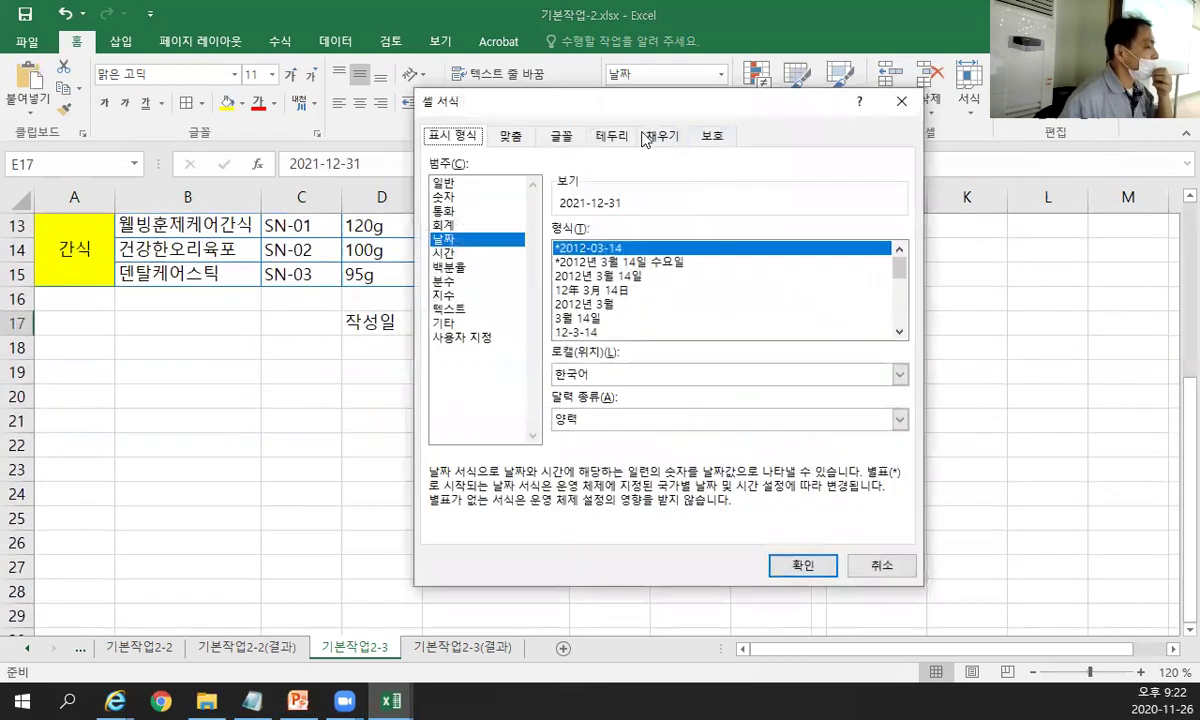
drag(583, 107, 762, 108)
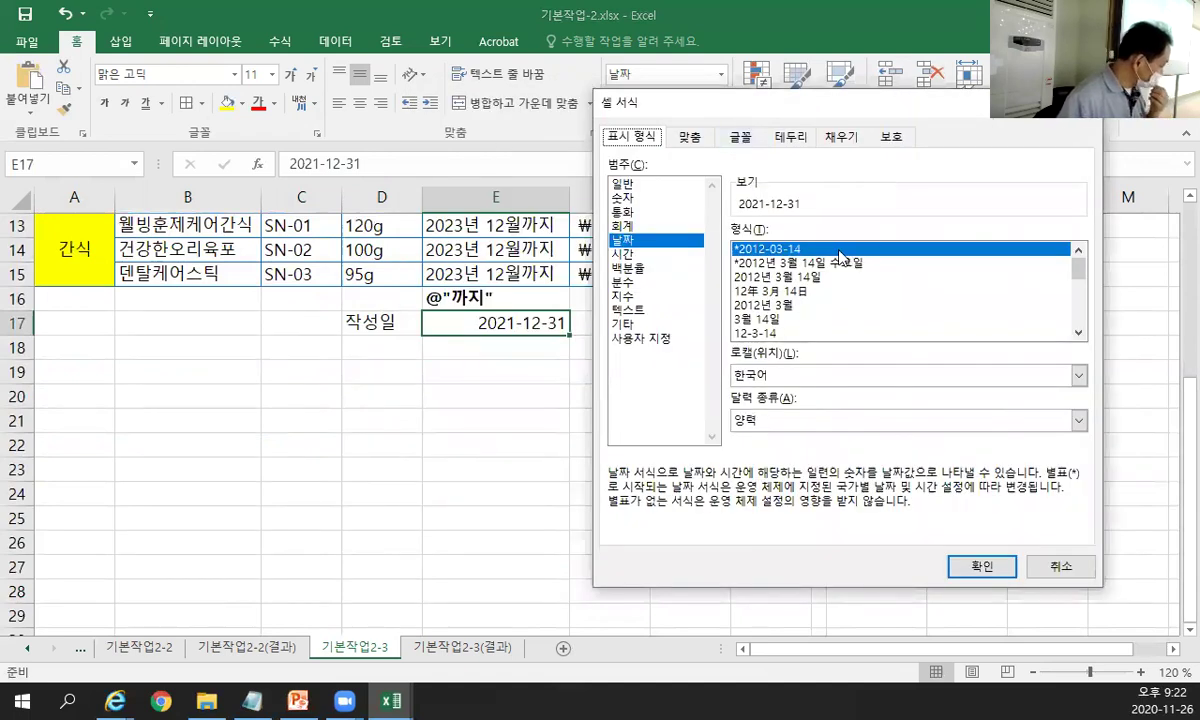
click(656, 340)
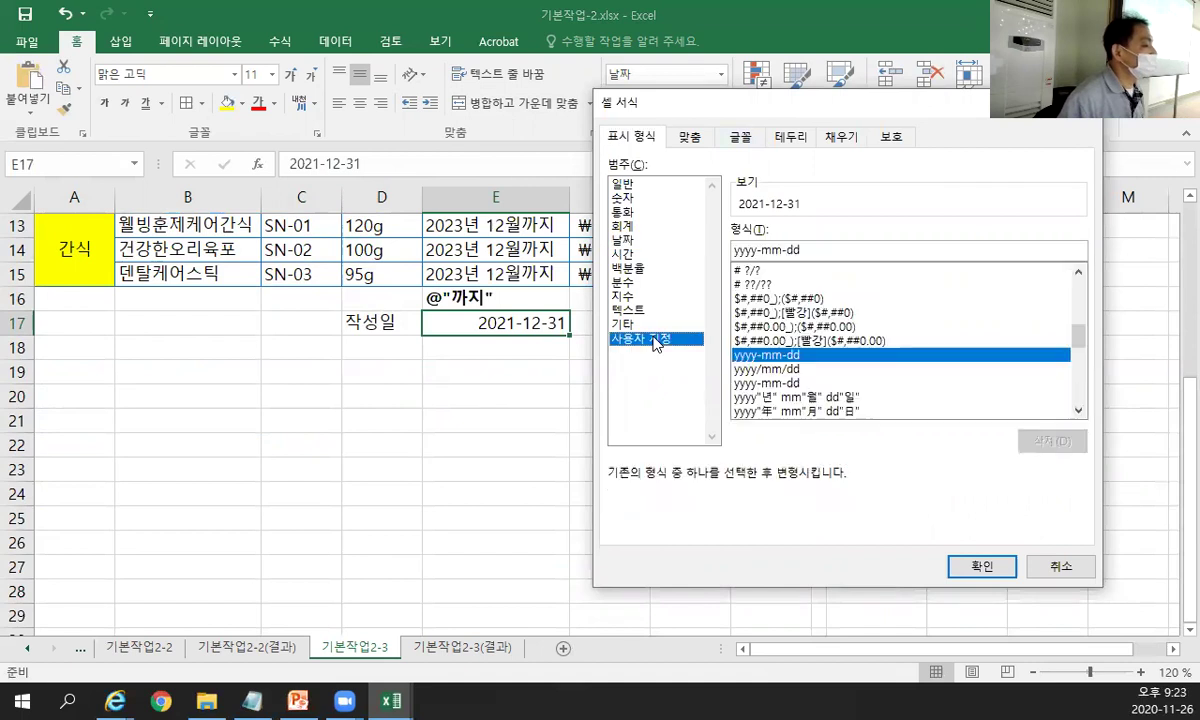
Replace the existing format code with yyyy"年", converting the Korean 년 to its Hanja character.
double_click(727, 251)
key(BackSpace)
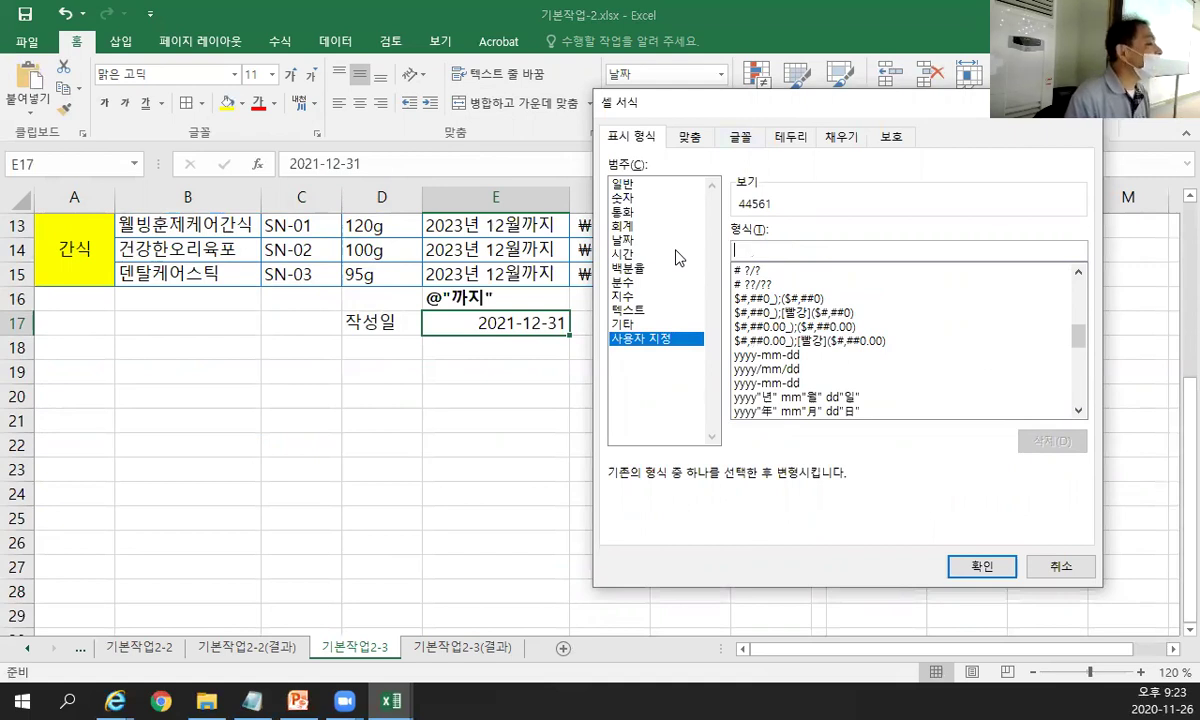
text(yyyy)
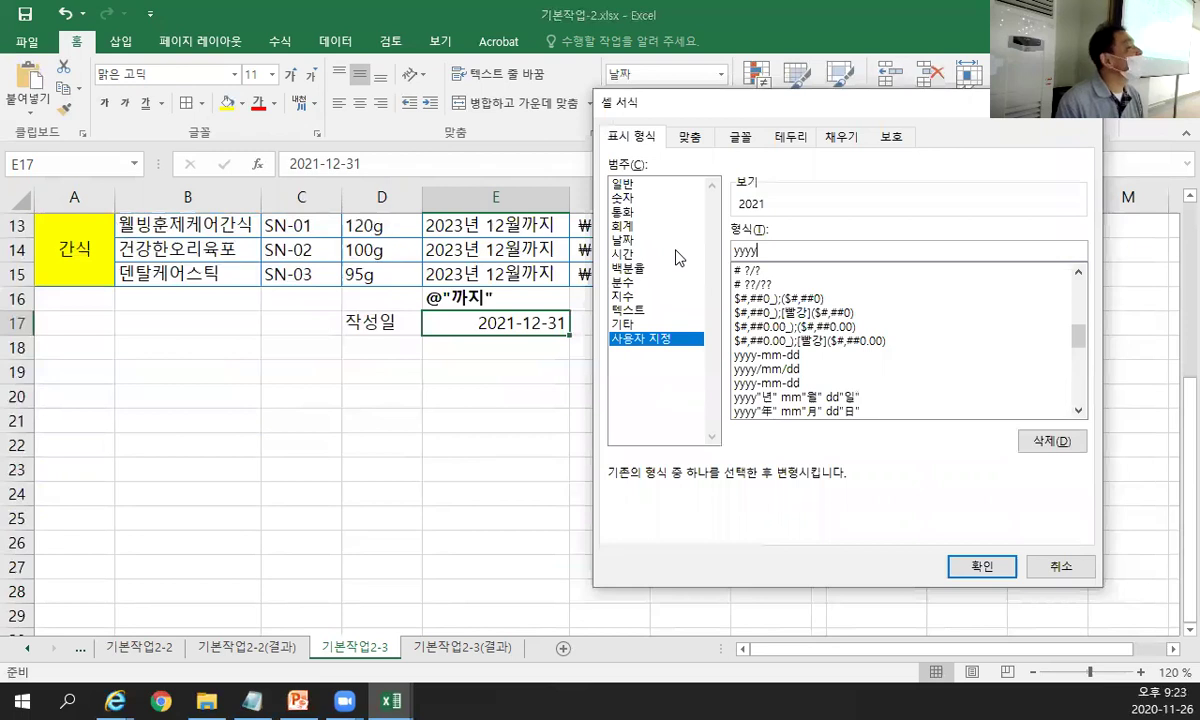
text(")
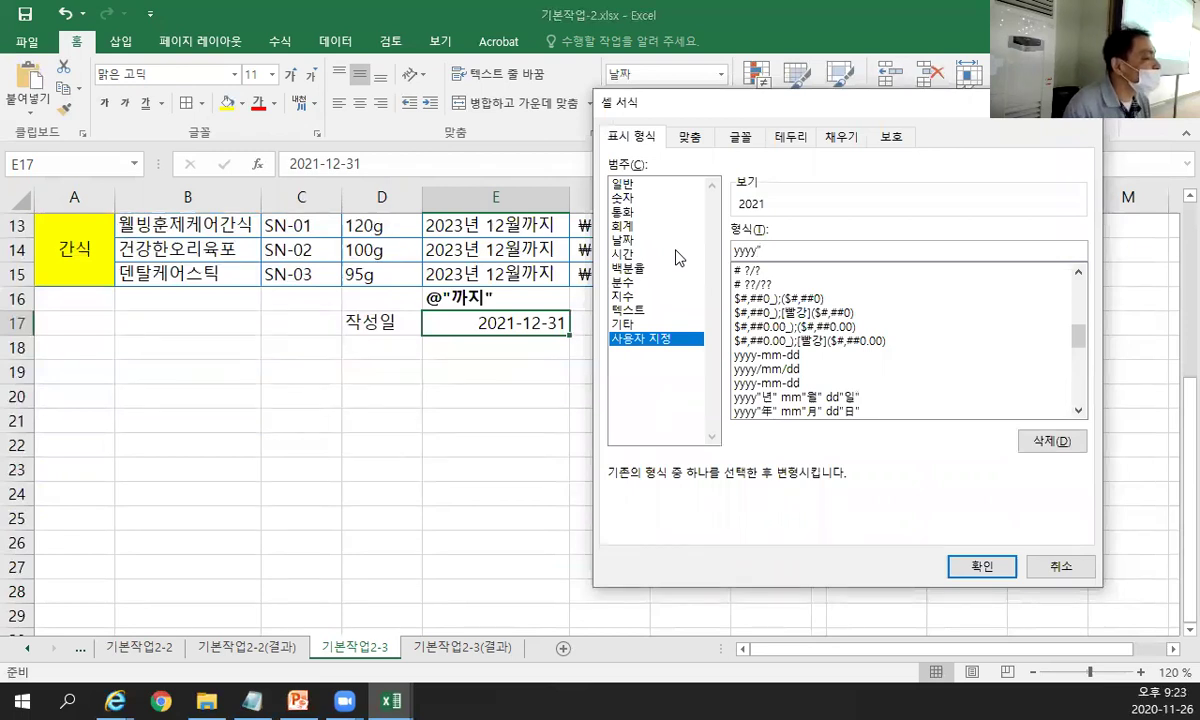
text(su)
key(BackSpace)
key(BackSpace)
key(Hangul)
text(ㄴㅕㄴ)
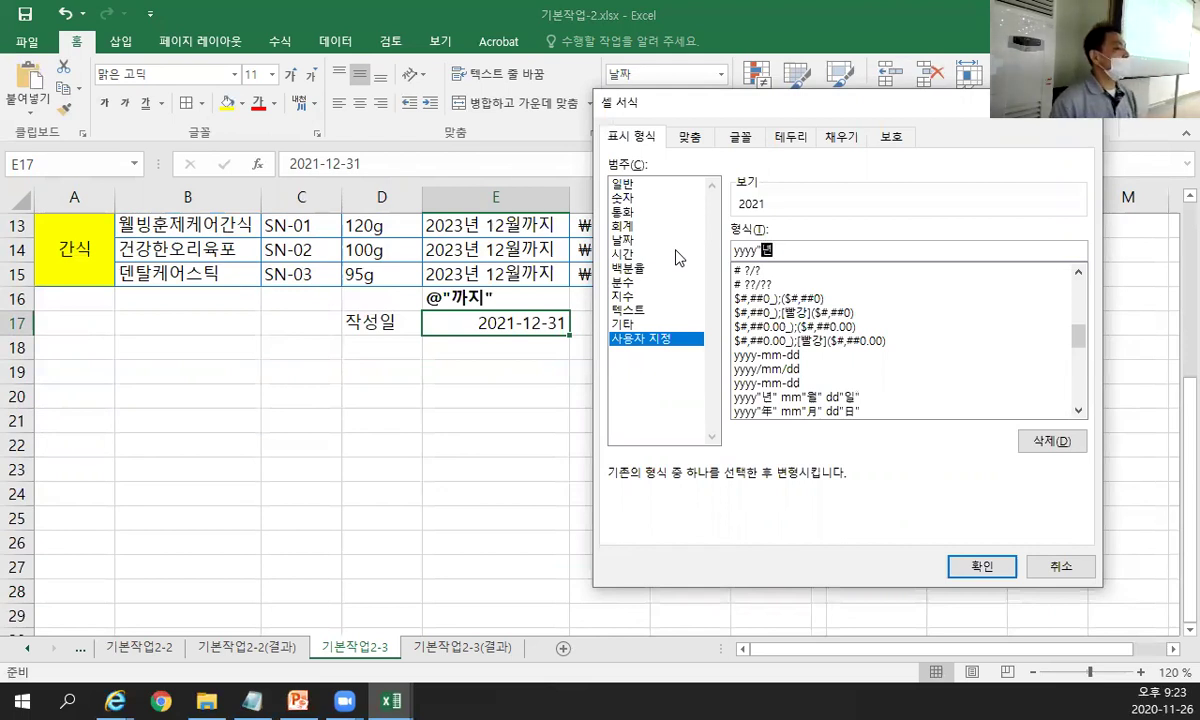
key(Hangul_Hanja)
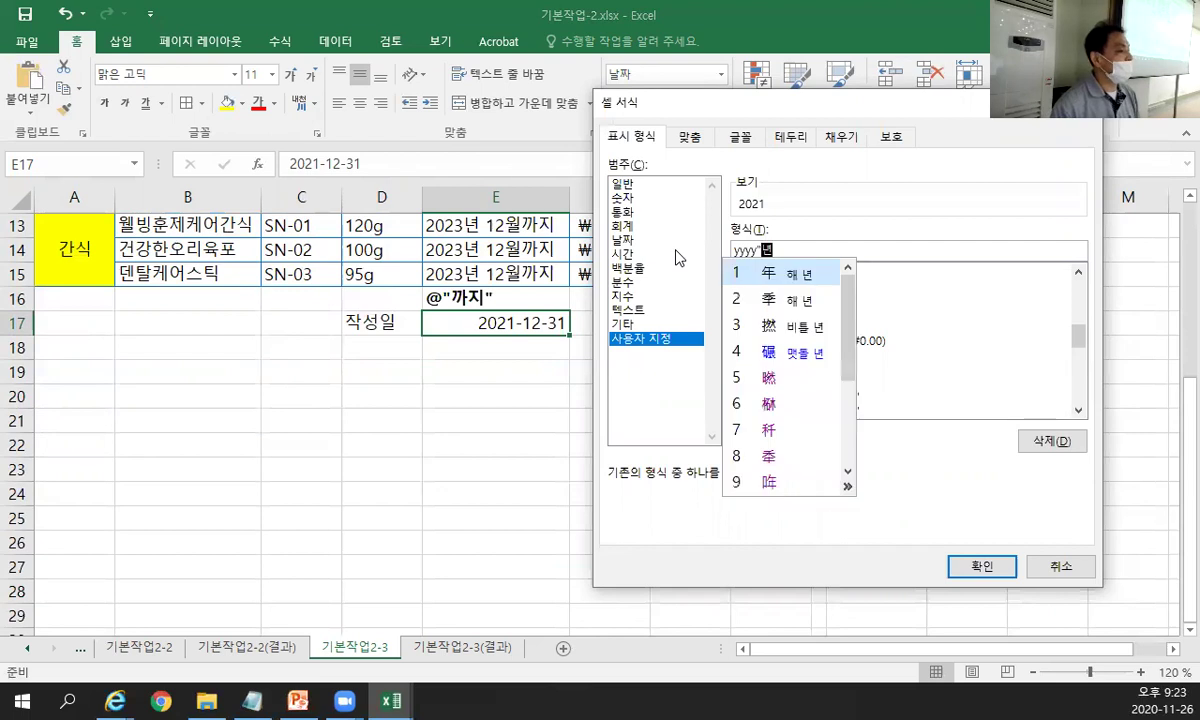
click(762, 274)
text(")
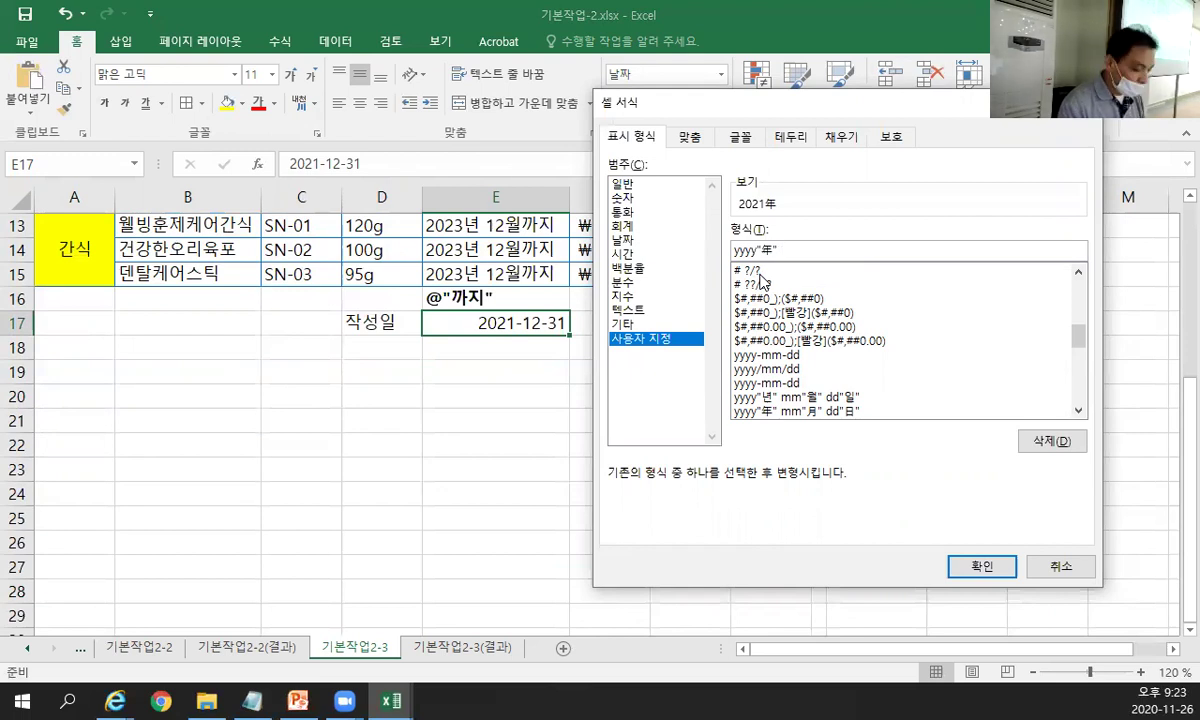
Extend the date format code with a space and mm"月", converting 월 to its Hanja character.
text(m)
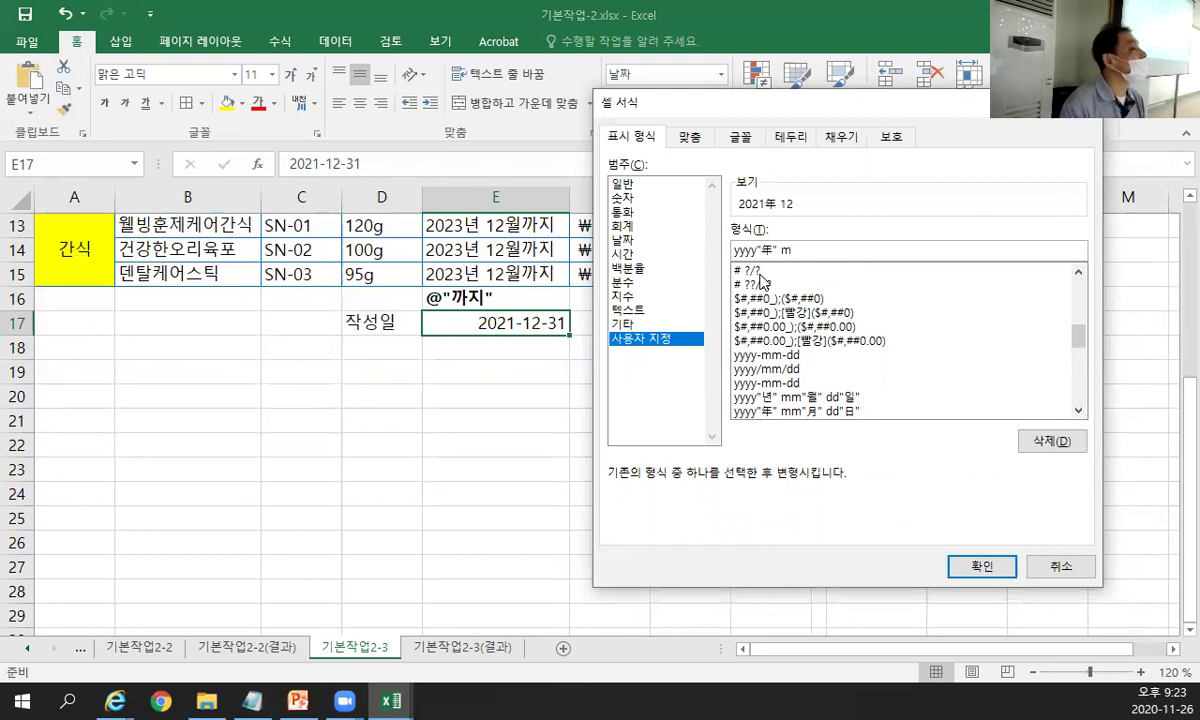
text(m)
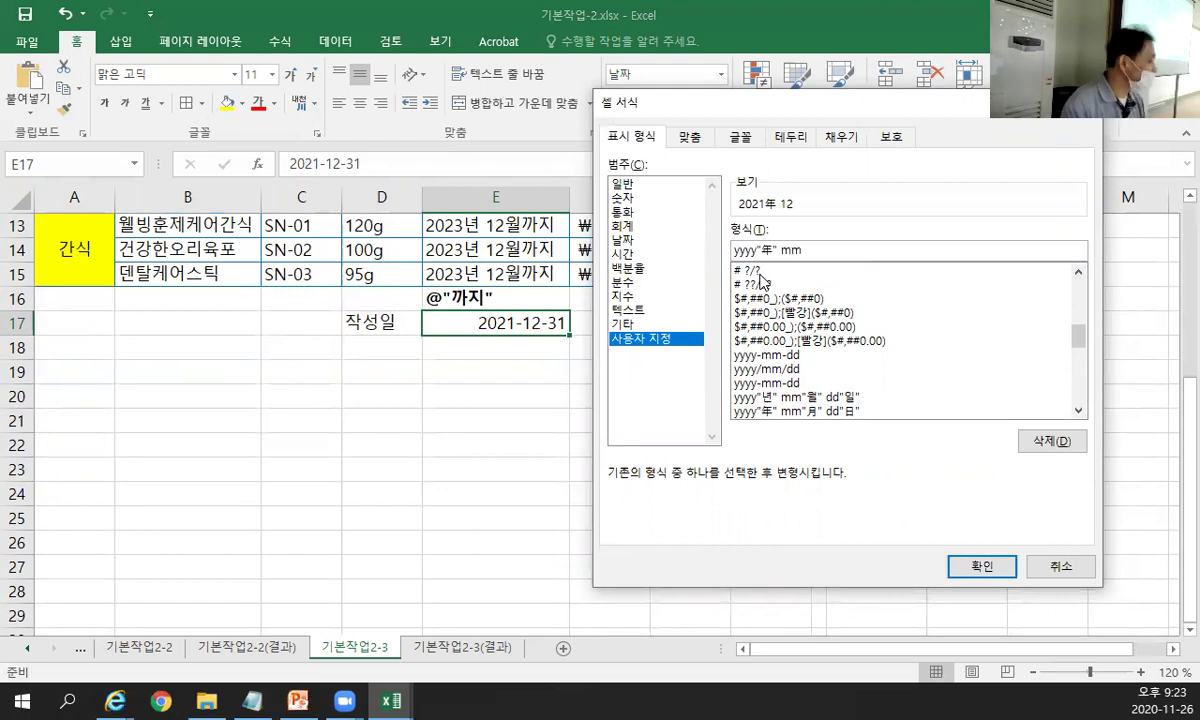
text(")
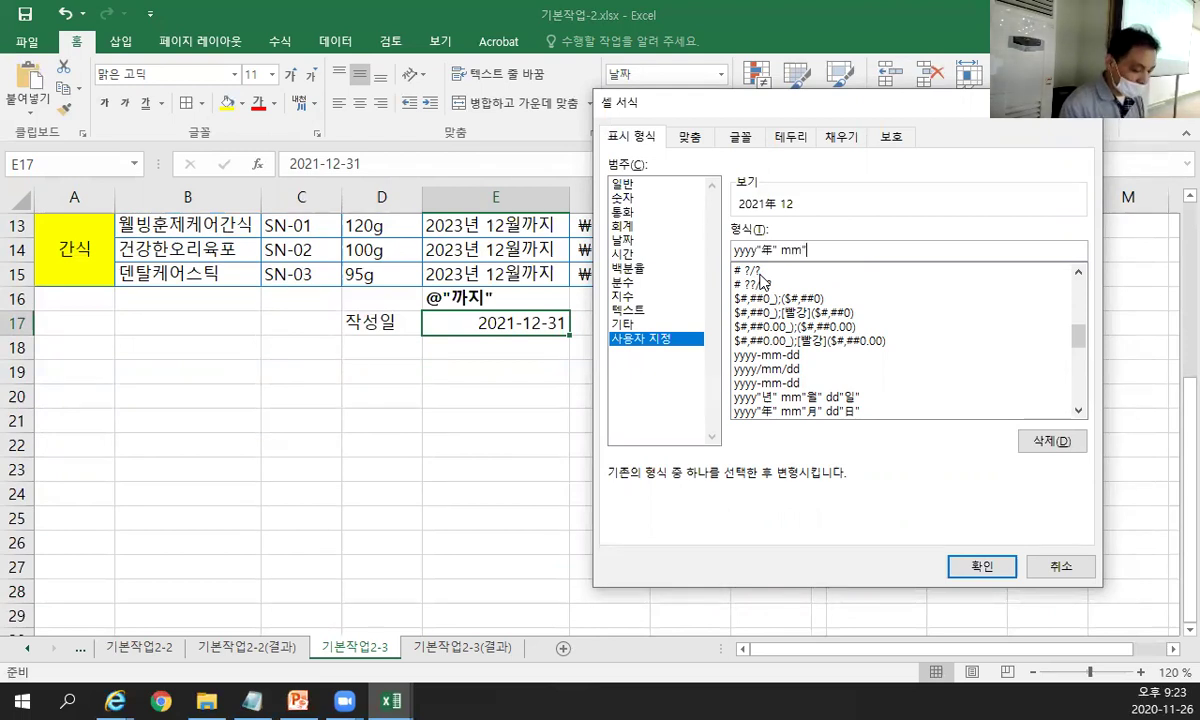
text(월)
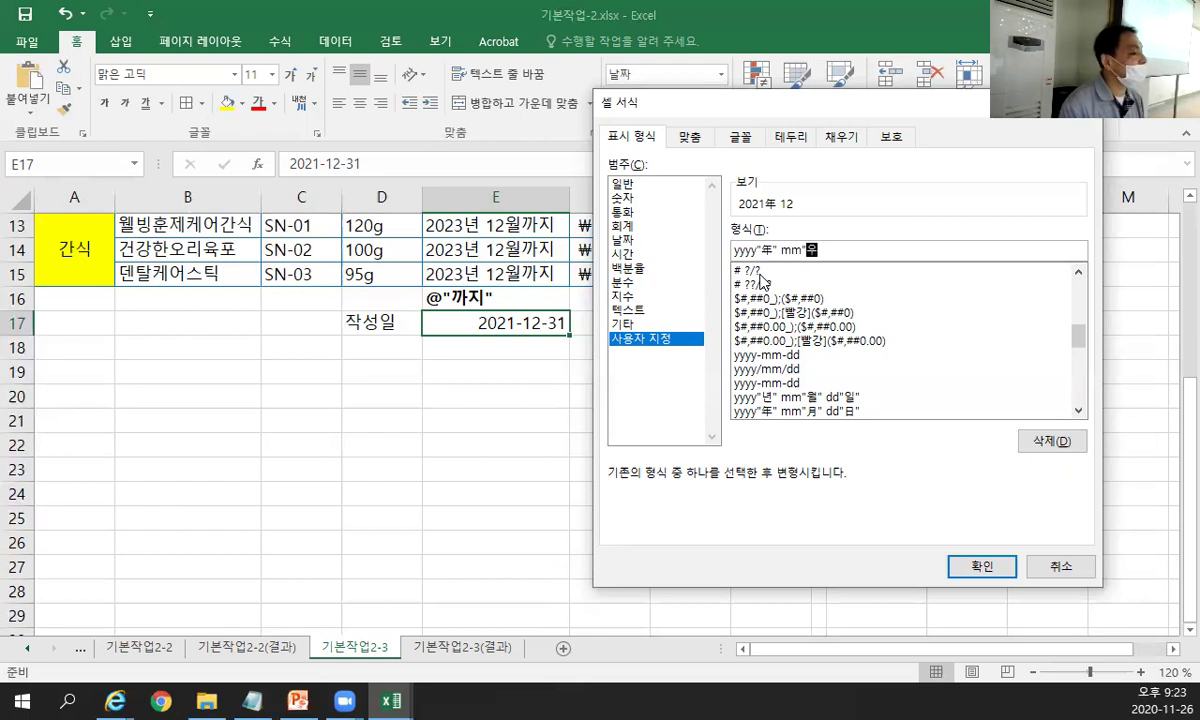
key(Hangul_Hanja)
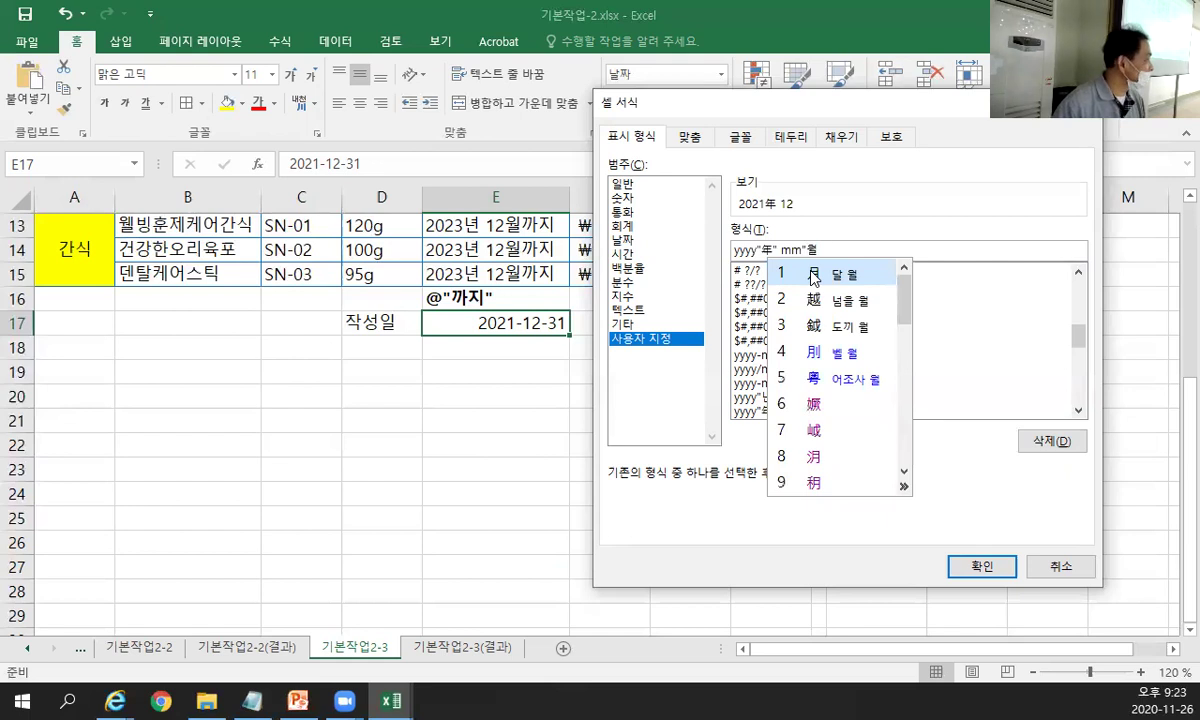
click(813, 274)
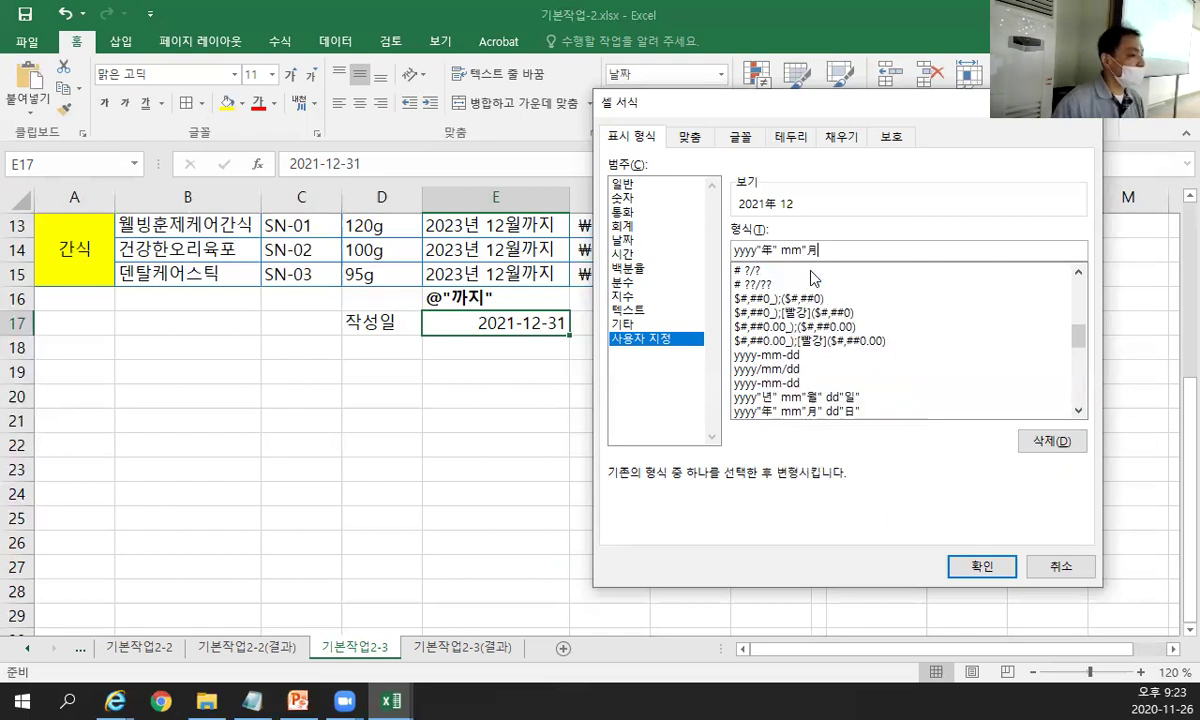
text(")
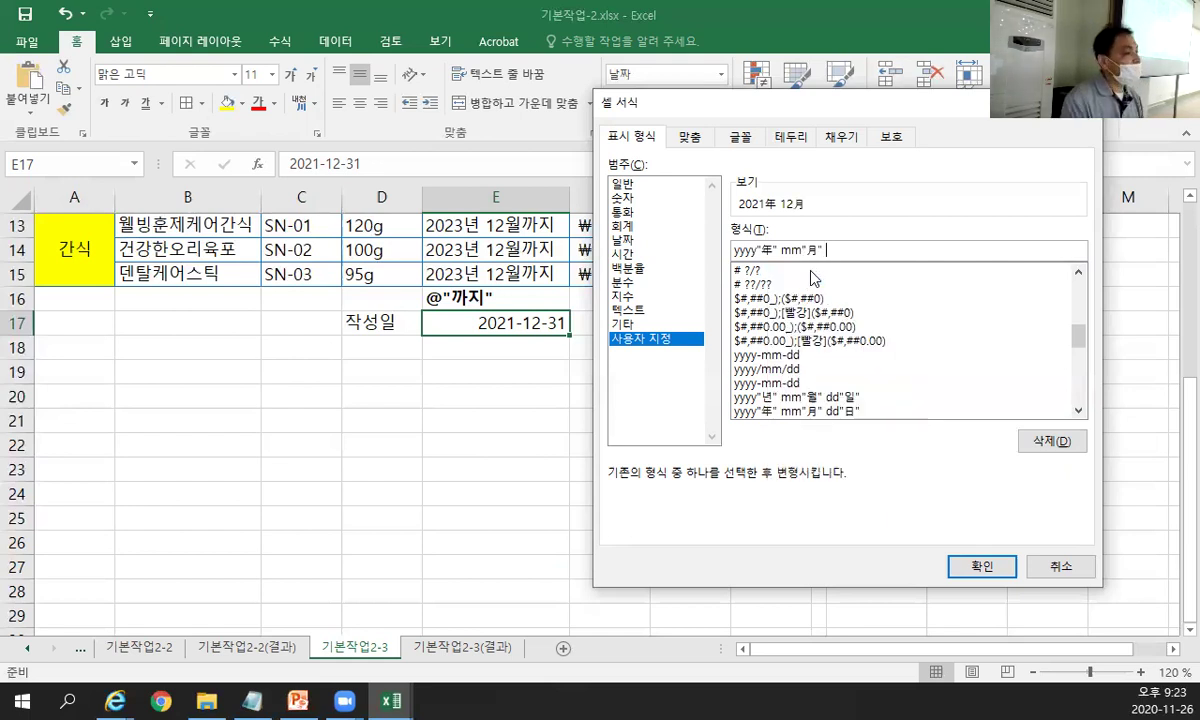
Complete the date format code with a space and dd"日", converting 일 to its Hanja character.
text( dd"일")
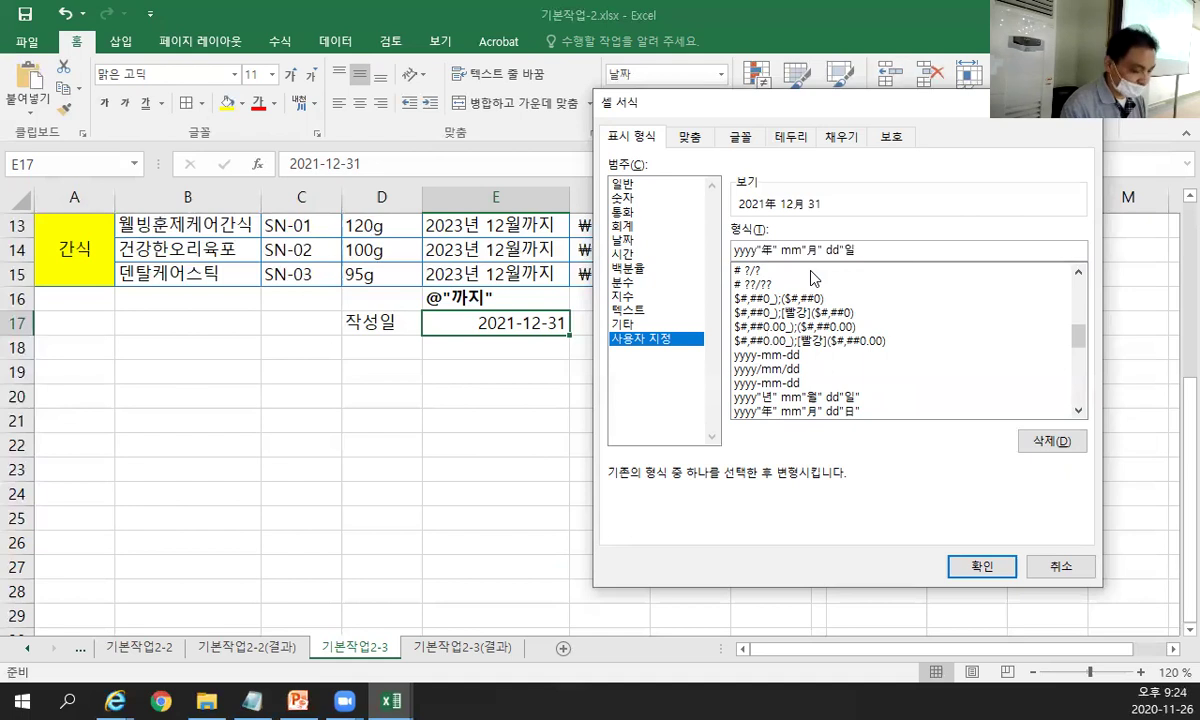
key(BackSpace)
key(BackSpace)
text(일)
key(Hangul_Hanja)
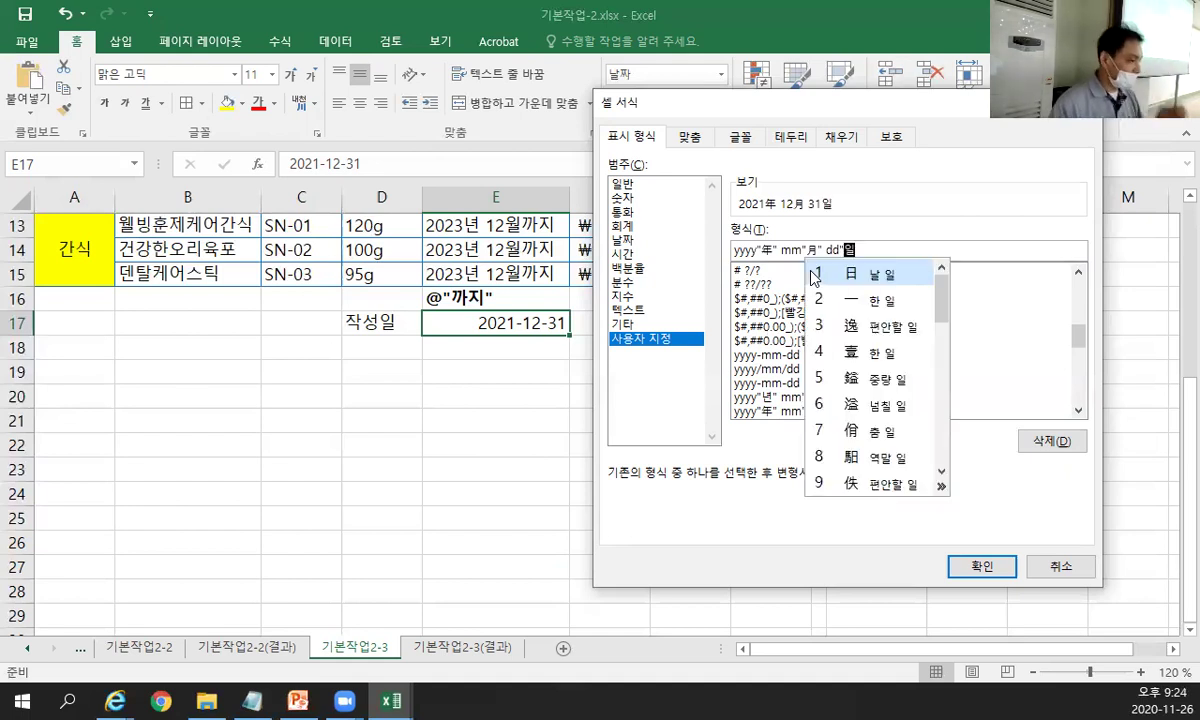
click(866, 279)
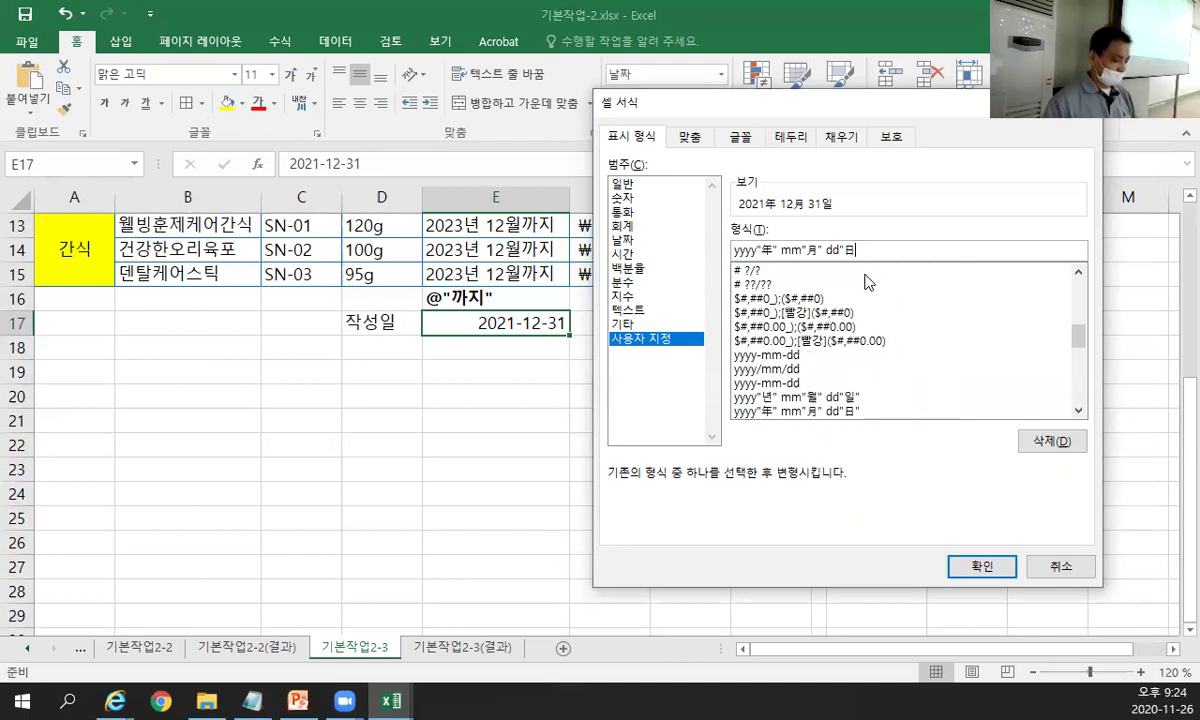
text(")
Copy the whole format code yyyy"年" mm"月" dd"日" and apply the custom format to E17.
key(shift+Home)
key(ctrl+c)
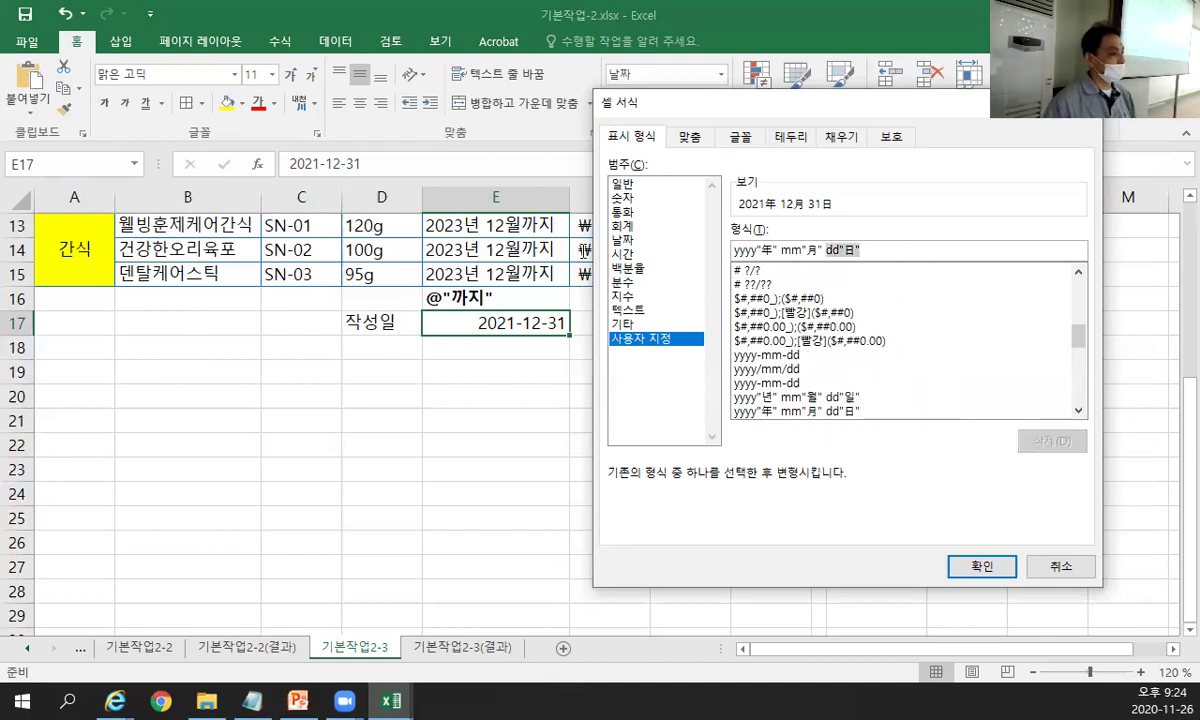
click(886, 244)
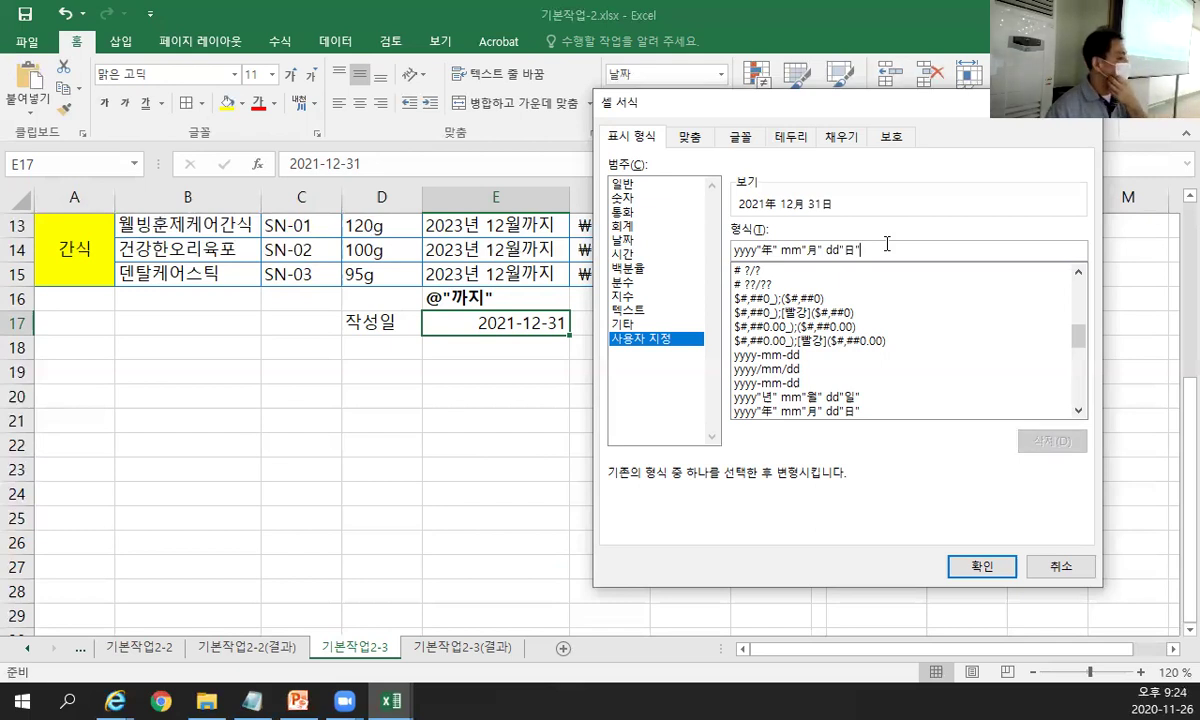
click(966, 577)
Paste the copied format code in bold into E18 as a note and save the workbook.
click(505, 347)
key(ctrl+b)
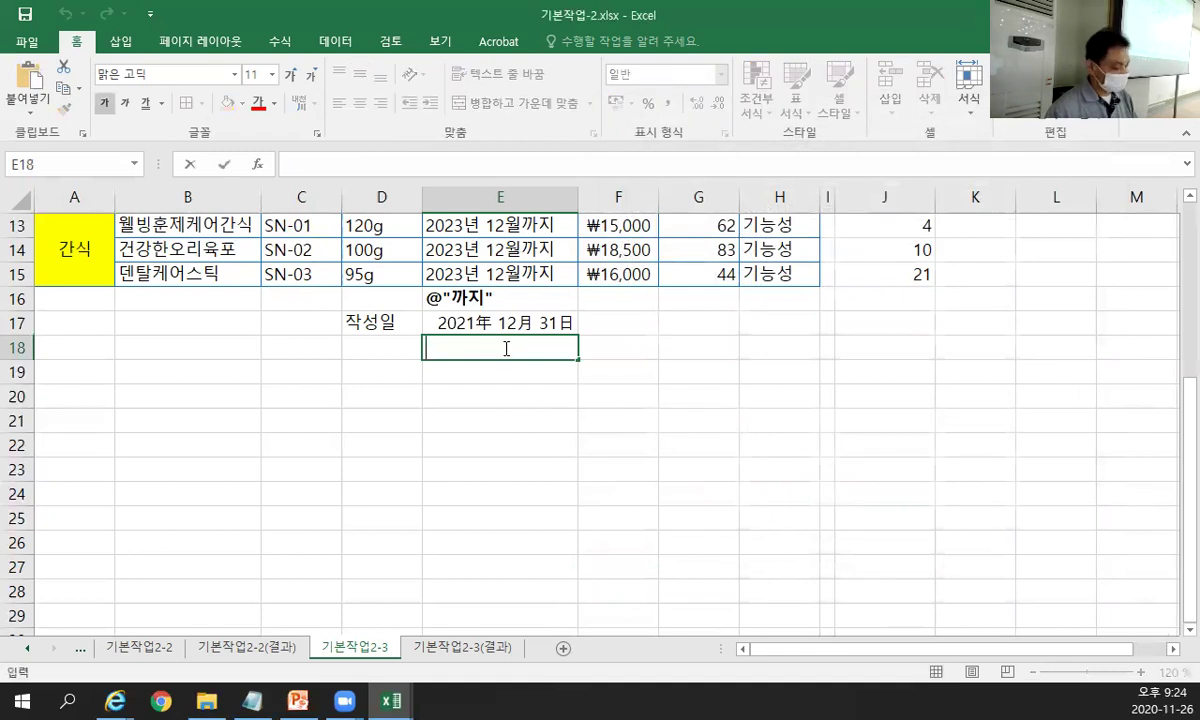
key(ctrl+v)
click(511, 377)
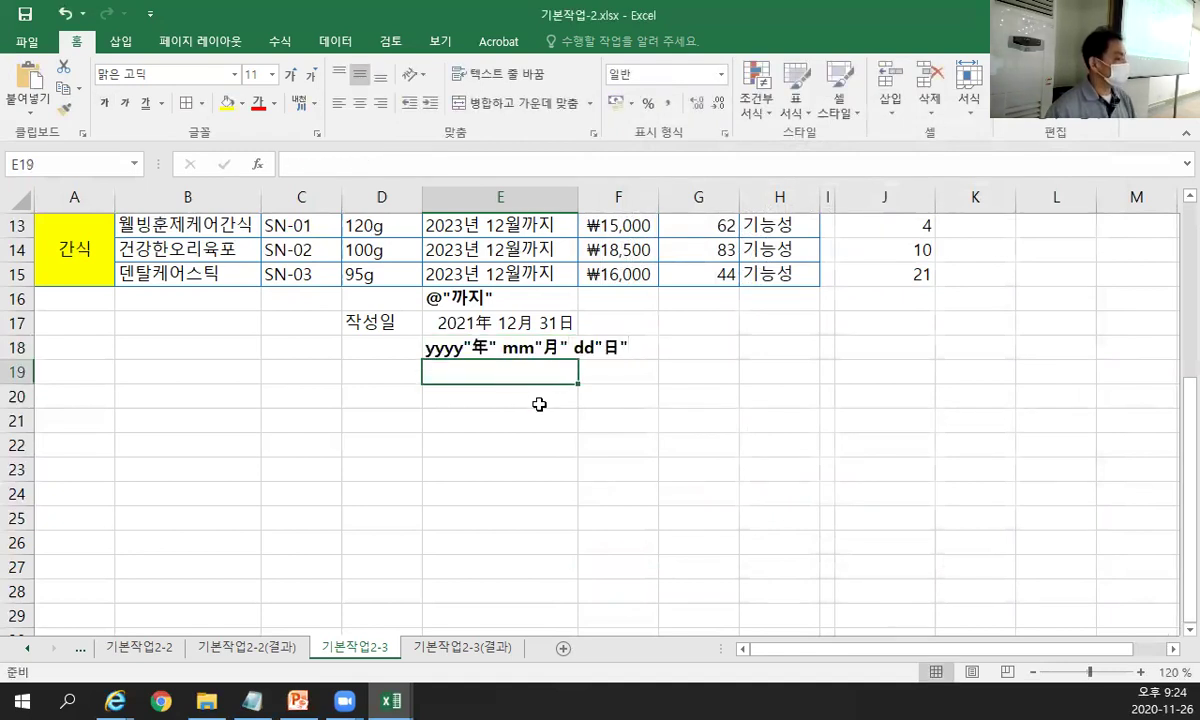
click(33, 18)
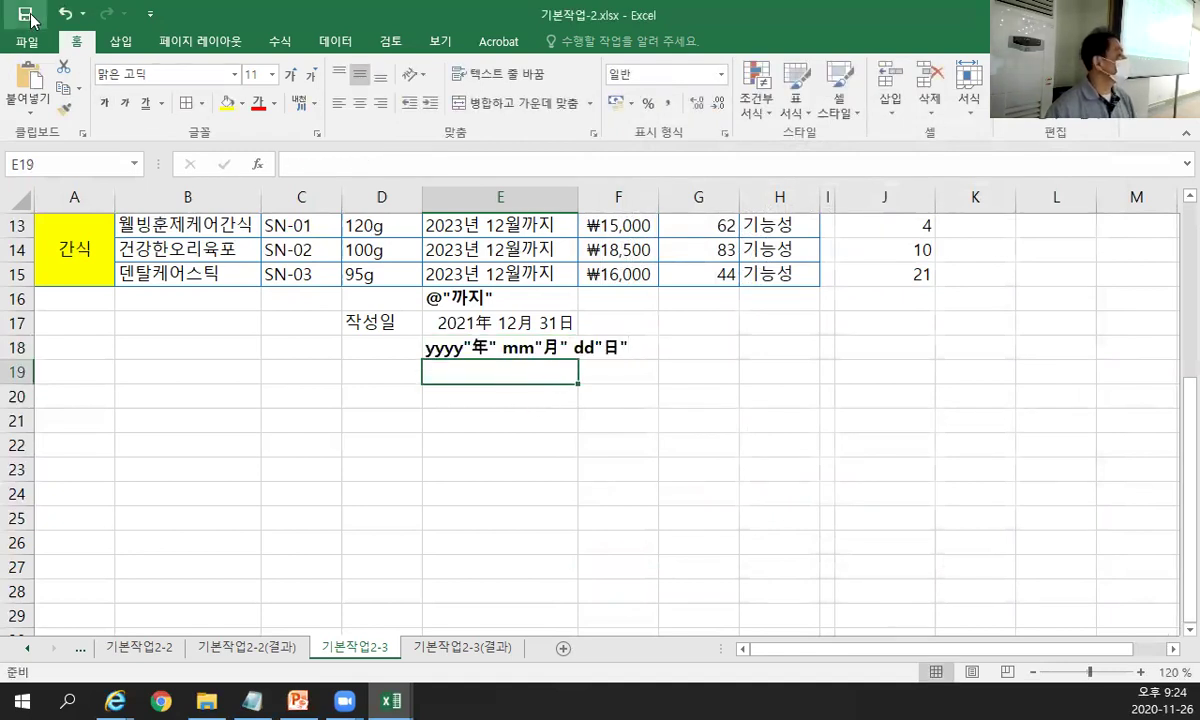